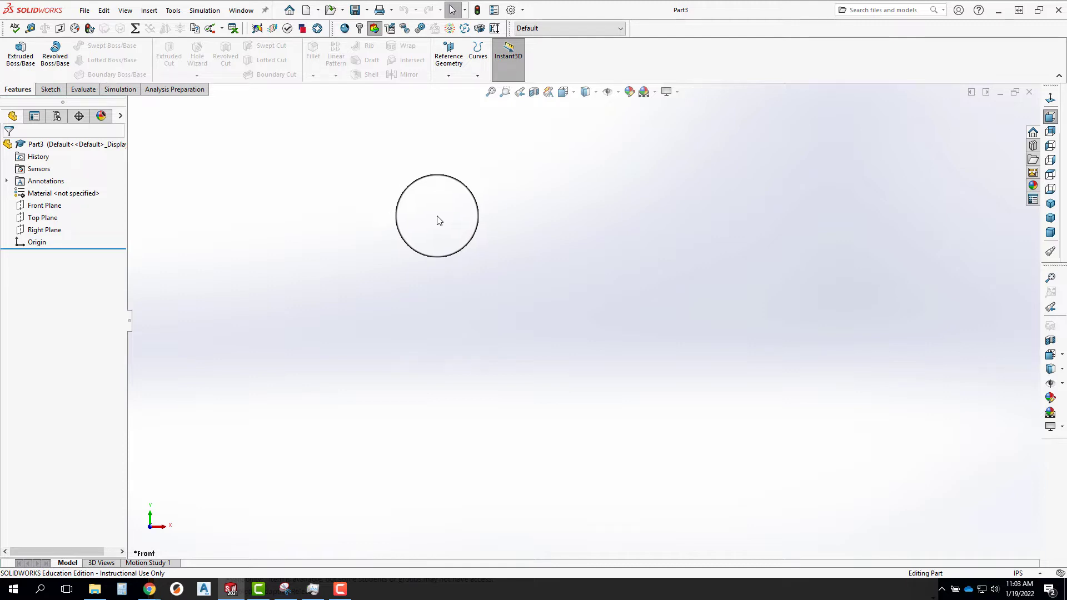
Sketch a circle about 6.54 in in diameter on the Top Plane, centred on the origin.
click(41, 220)
click(49, 201)
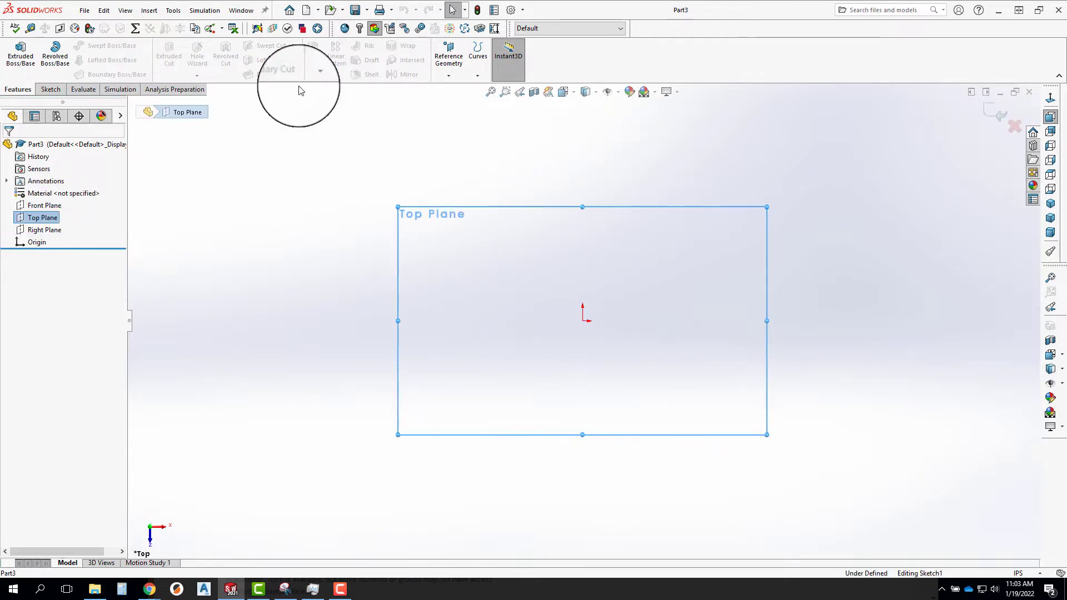
click(95, 49)
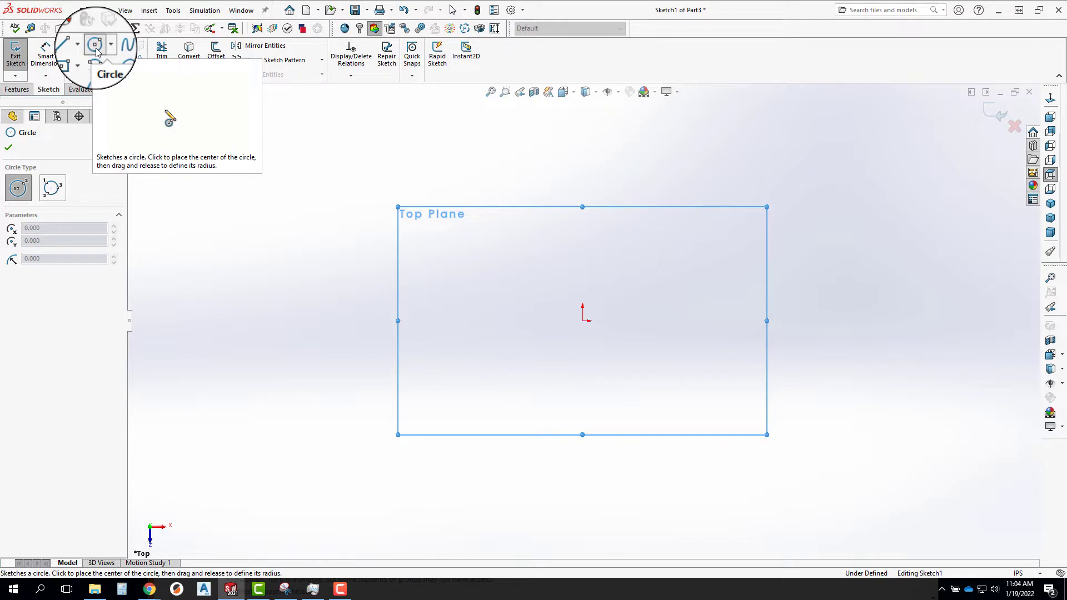
click(584, 322)
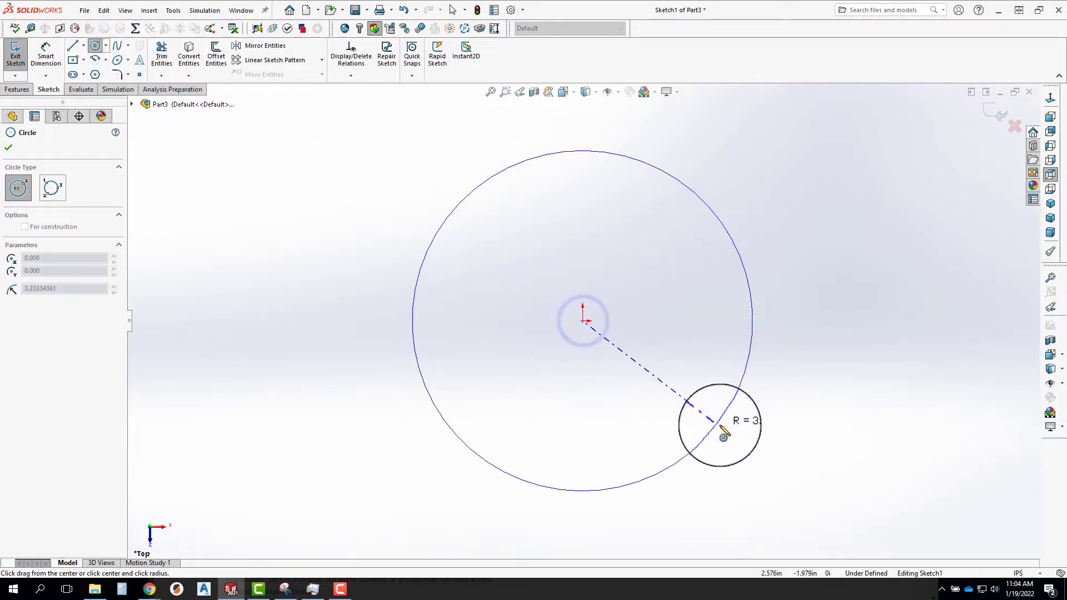
click(734, 404)
Dimension the circle's diameter as 3.1 in.
key(d)
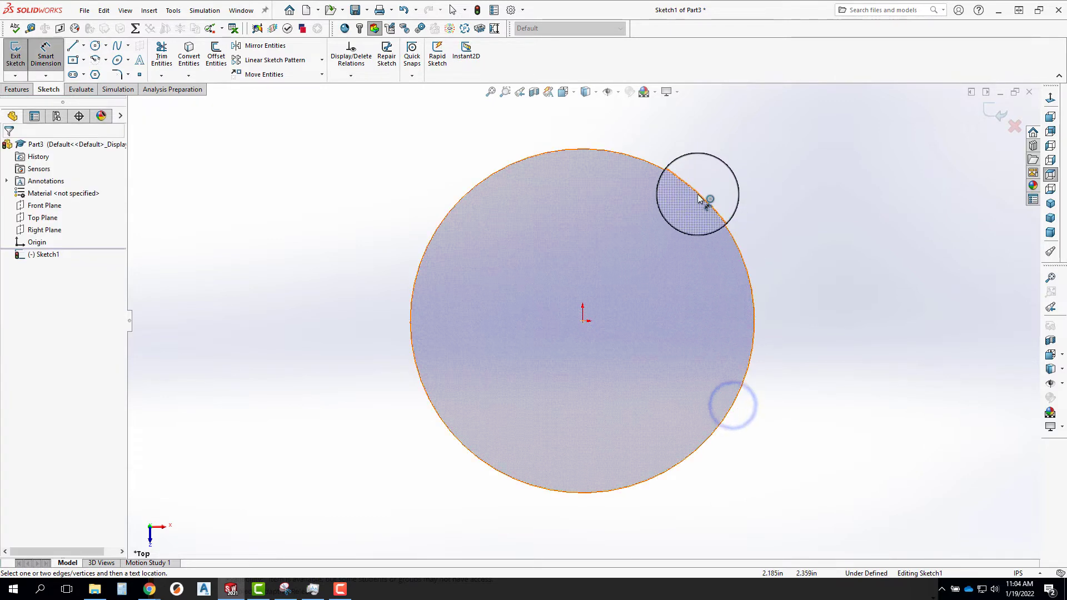
click(698, 193)
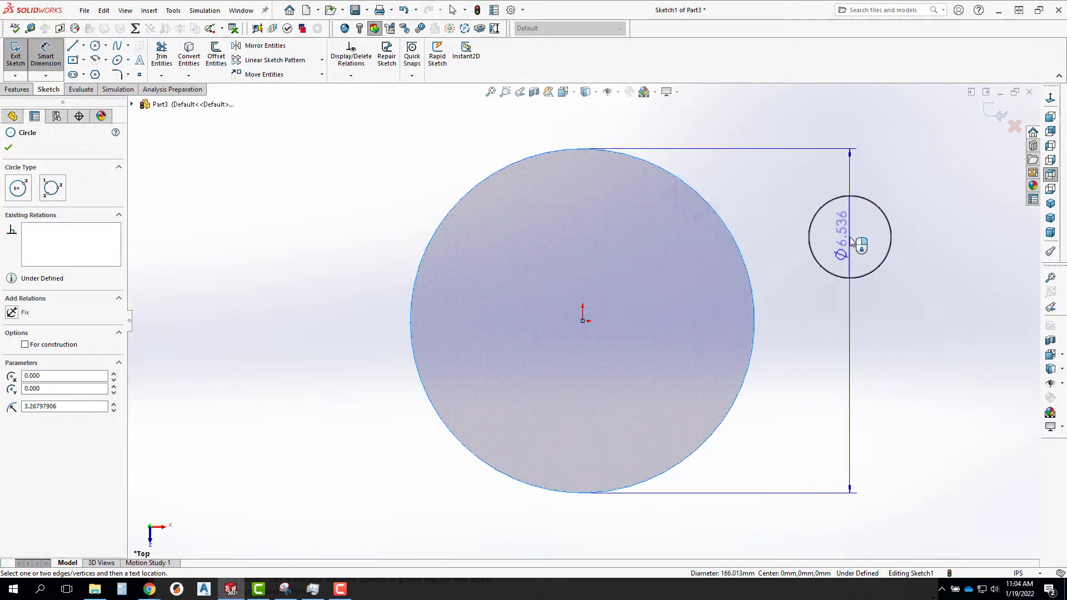
click(852, 251)
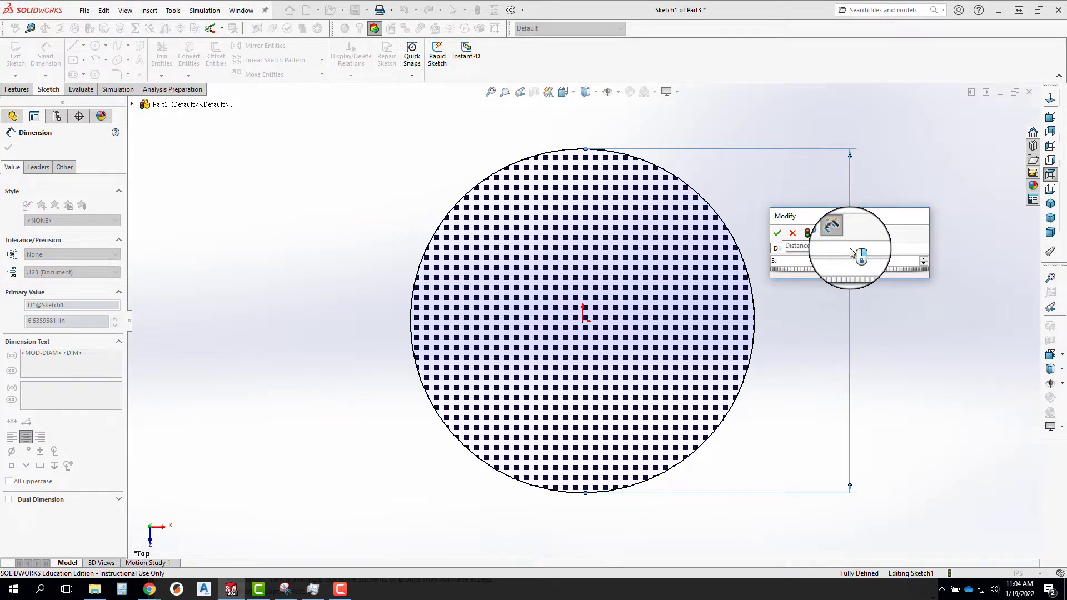
text(3.1)
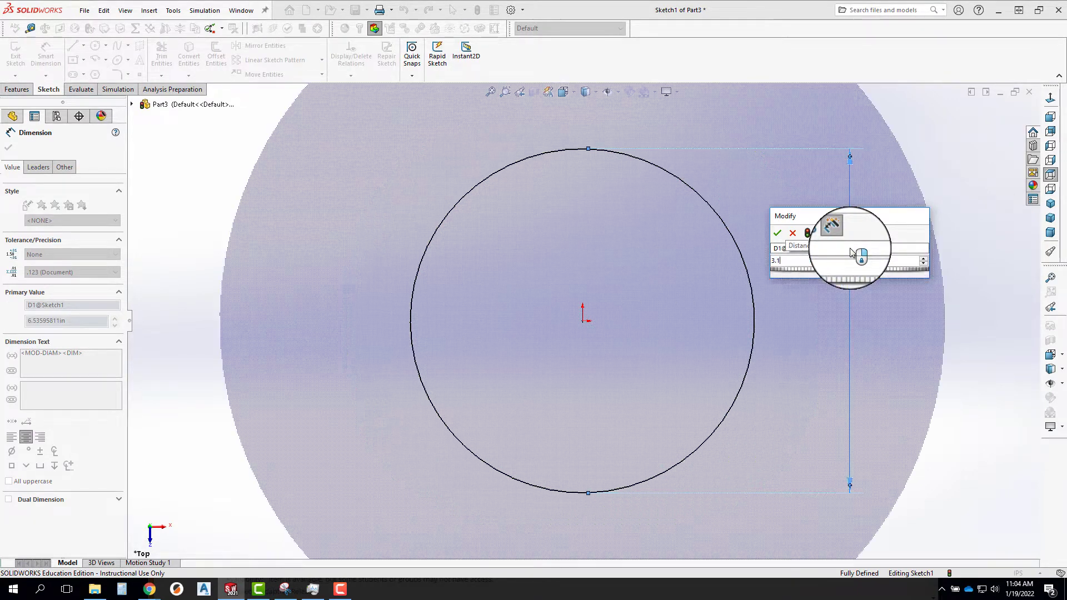
key(Return)
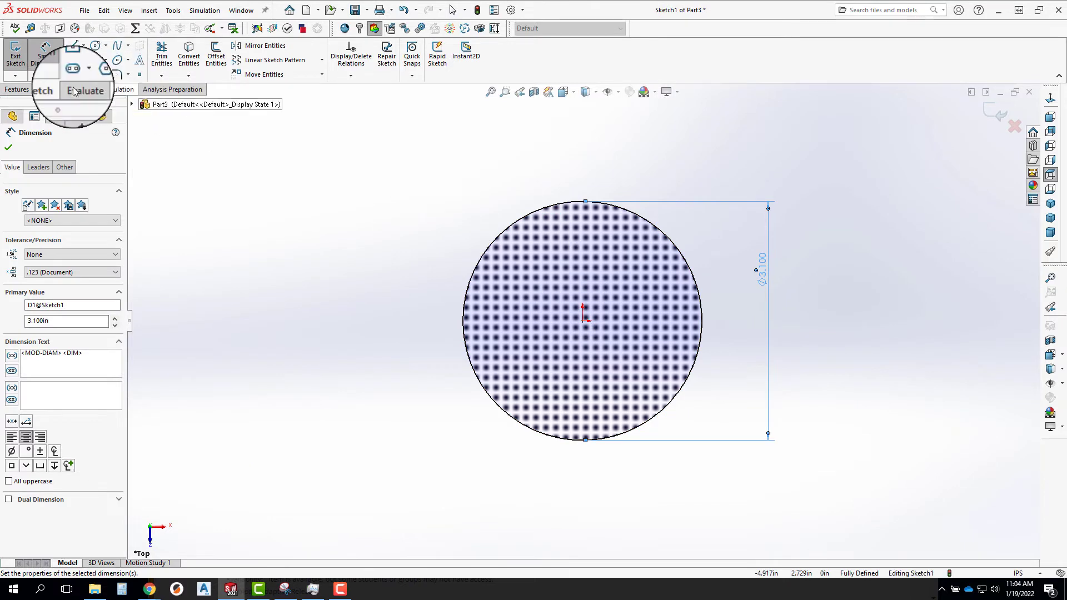
Extrude the circle downward from the sketch plane to a blind depth of 1.55 in with a 10-degree inward draft.
click(16, 89)
click(23, 63)
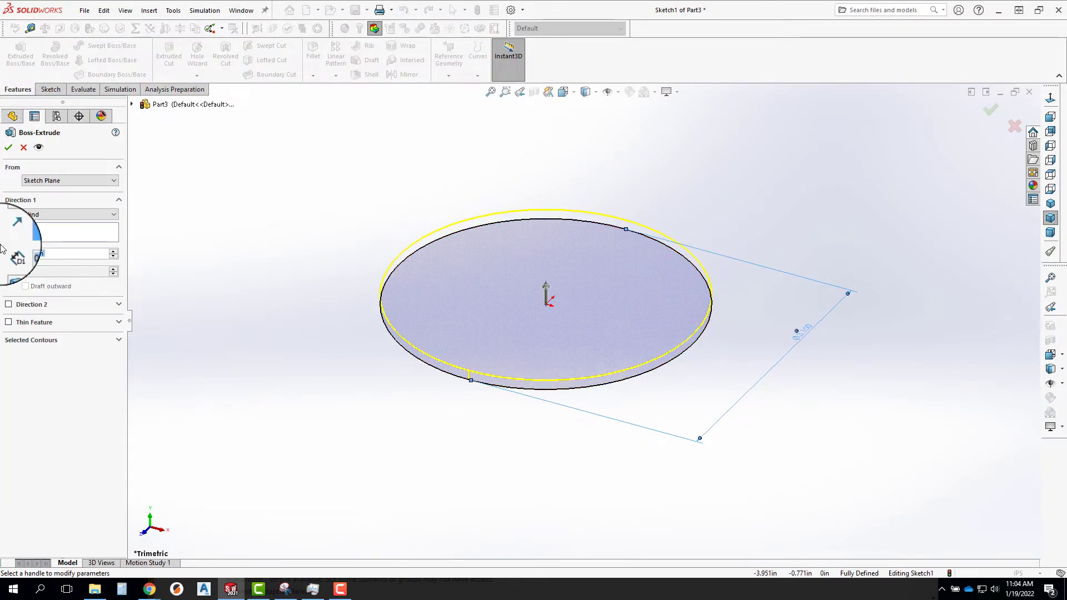
click(9, 217)
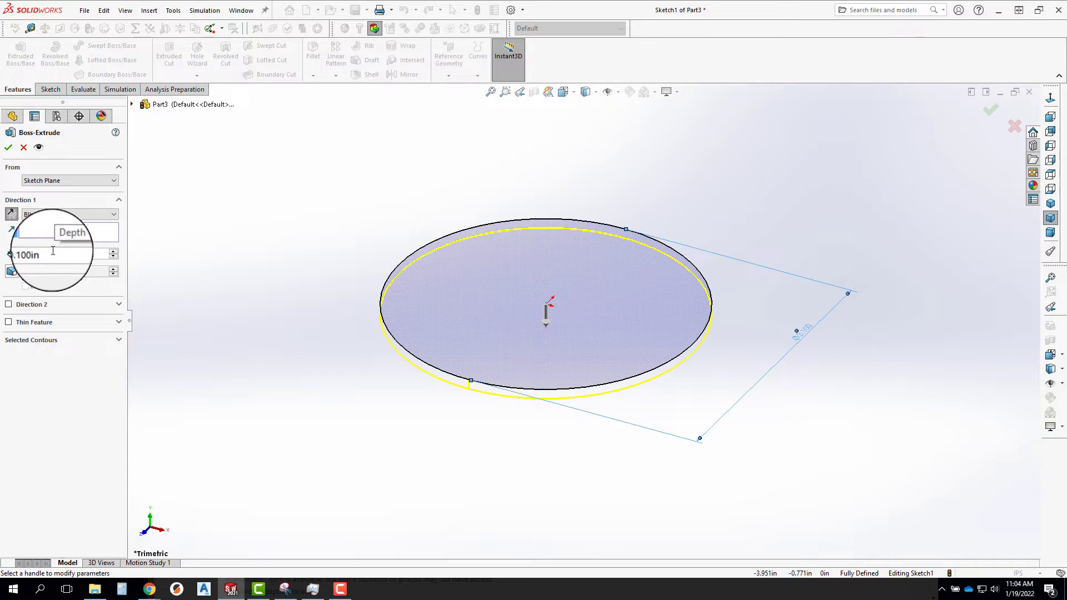
click(61, 254)
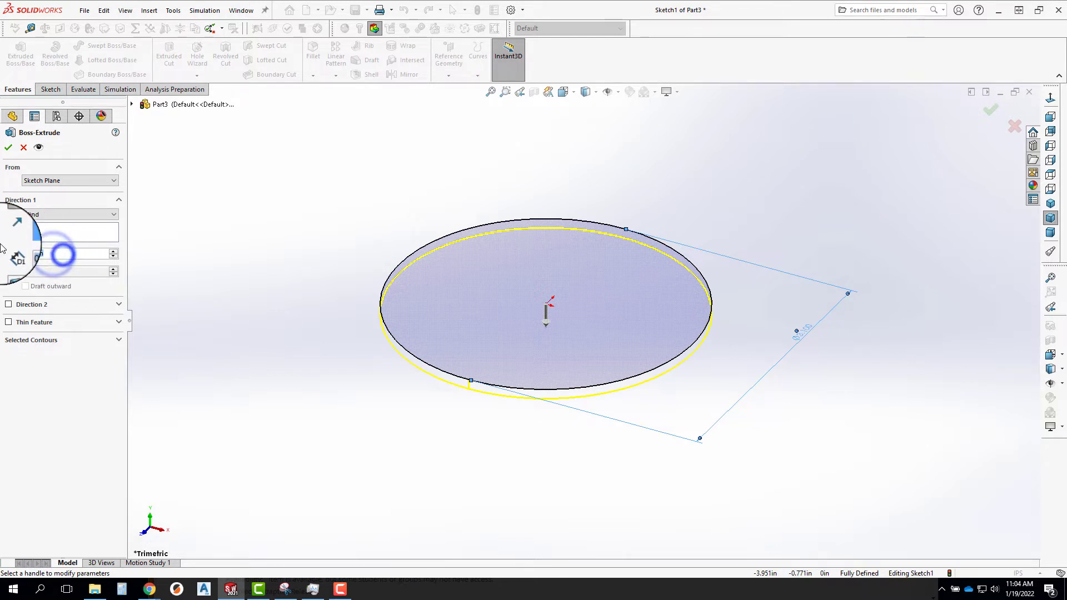
text(1.55)
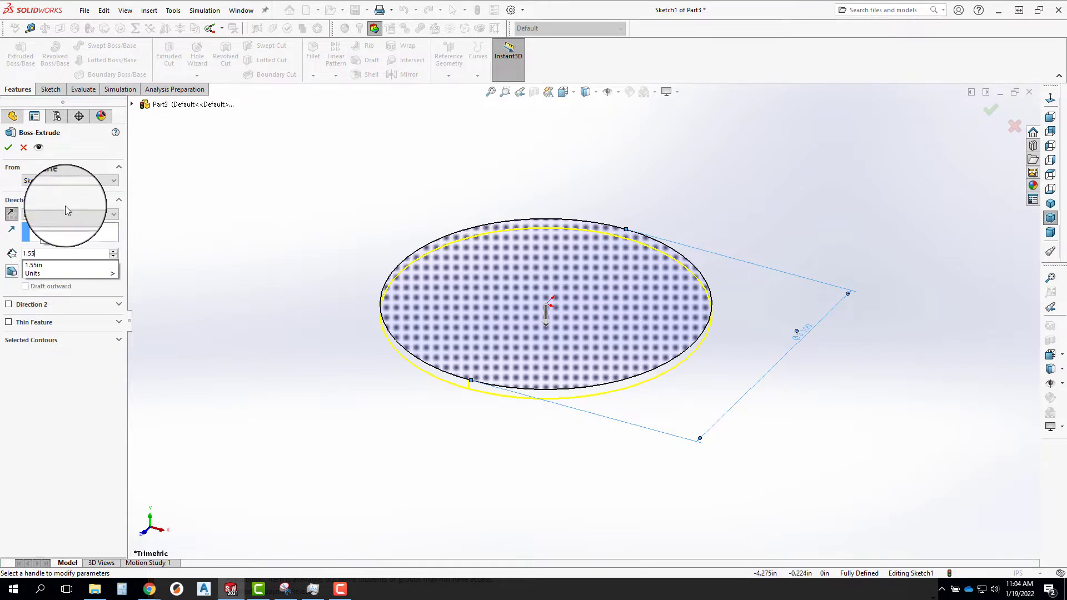
click(58, 200)
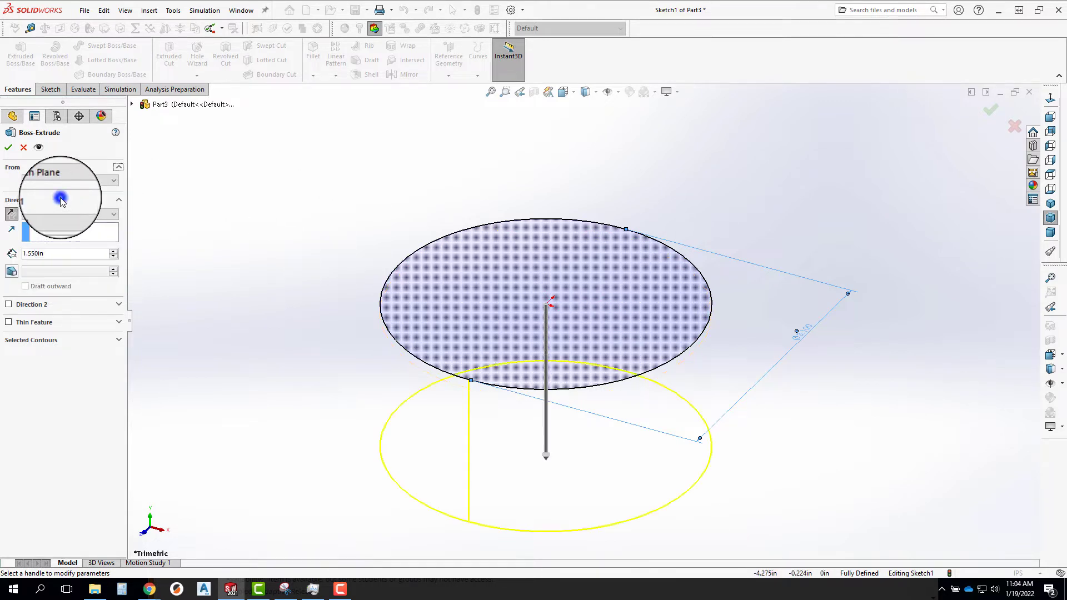
click(35, 200)
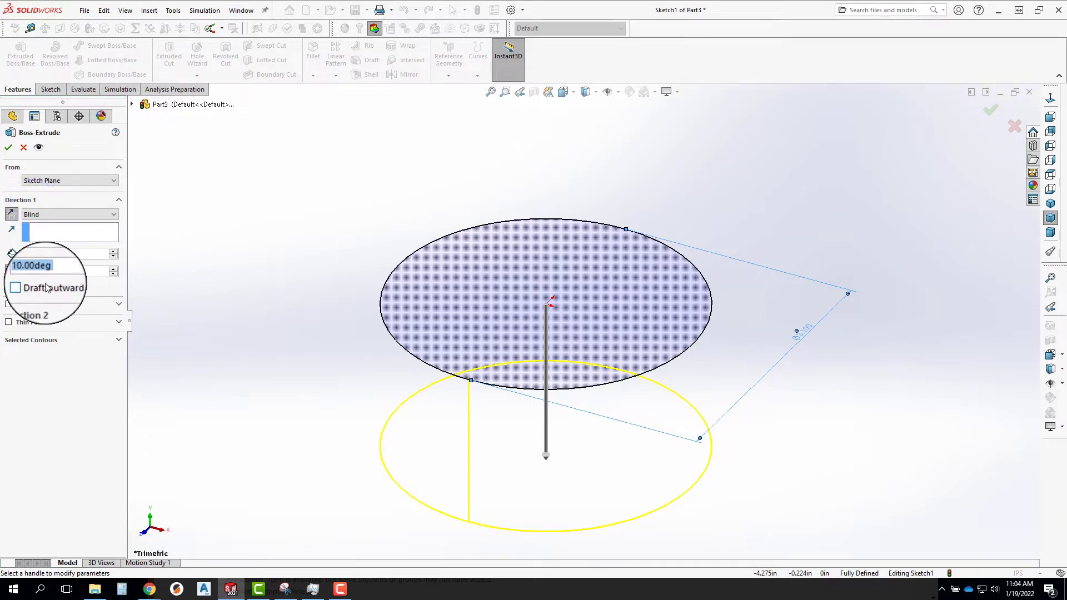
click(7, 147)
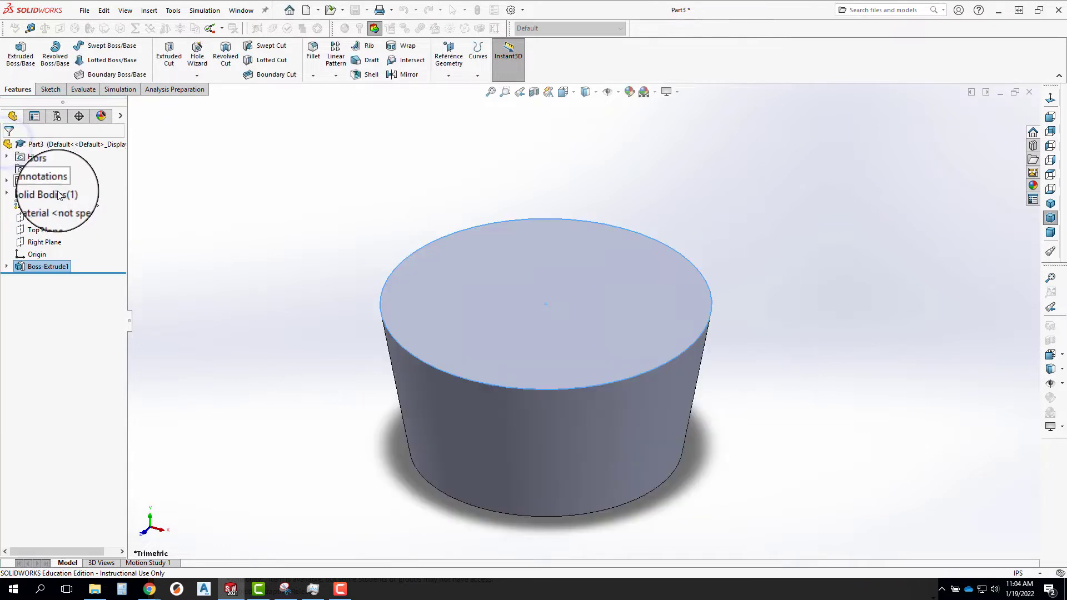
Shell the tapered cylinder inward into a thin-walled cup, removing its large upper face.
middle_drag(519, 392, 478, 333)
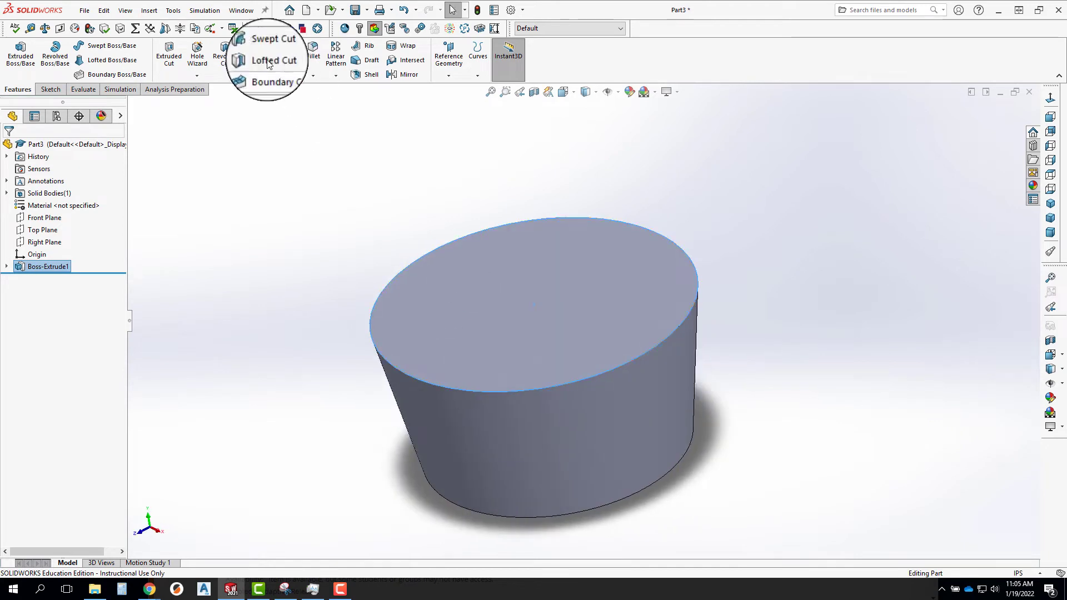
click(362, 74)
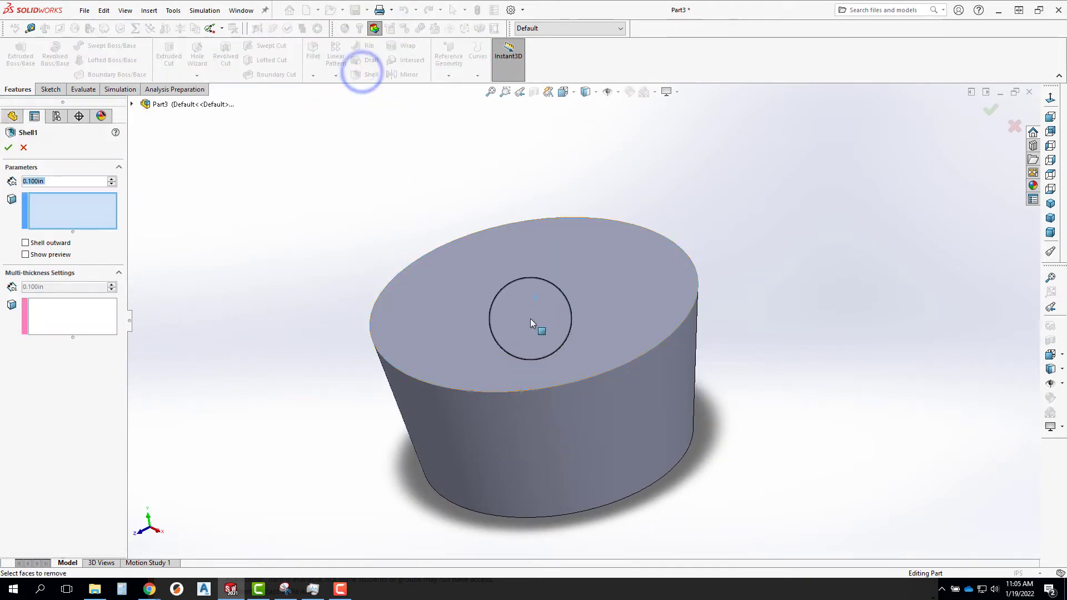
click(530, 318)
click(64, 181)
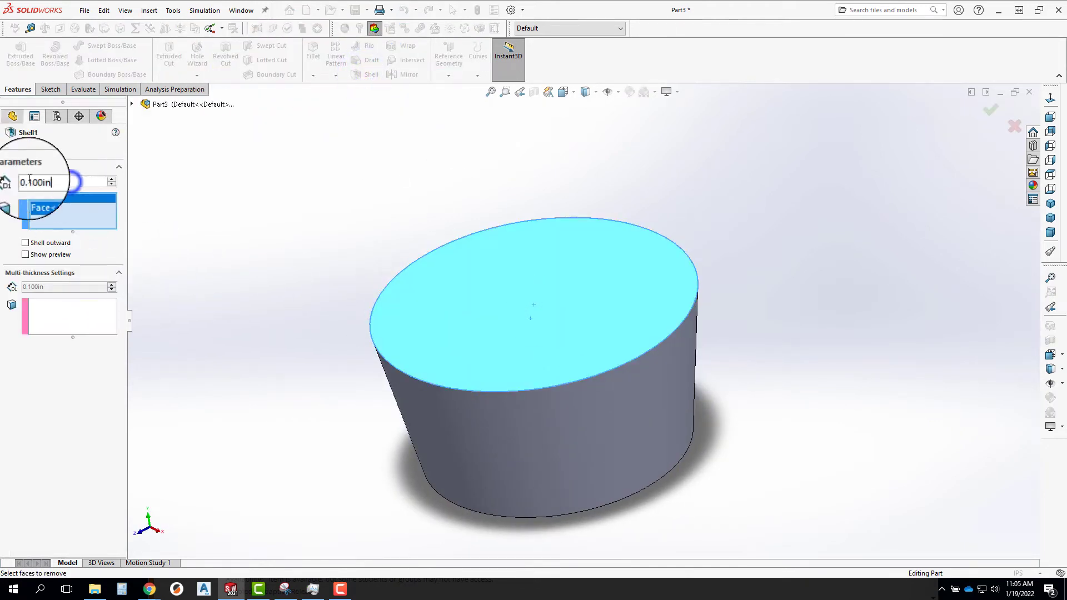
double_click(69, 181)
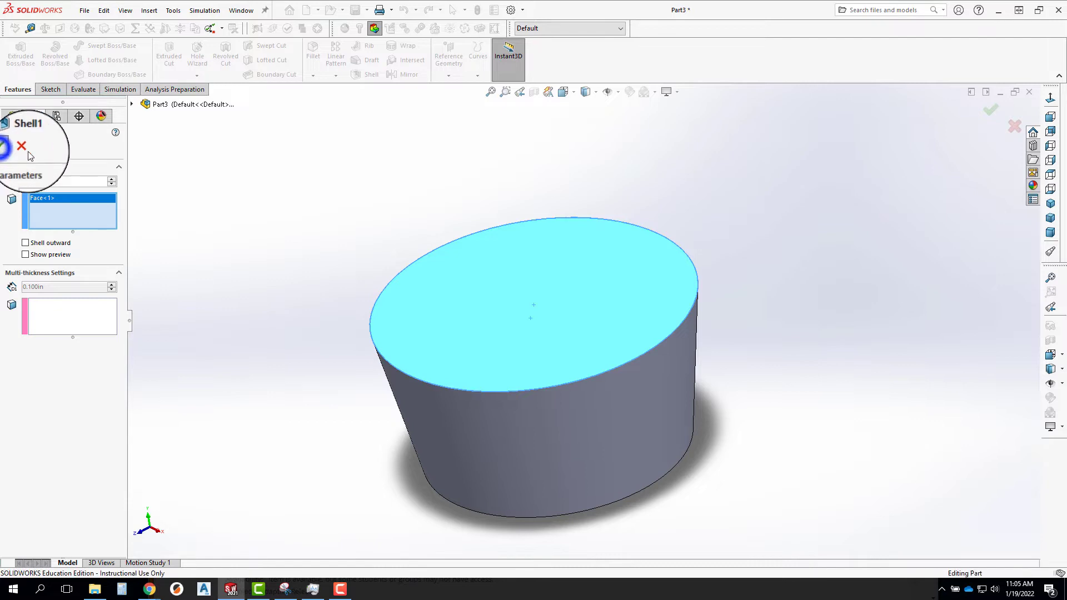
click(11, 147)
Measure the inner rim edge of the cup's opening.
middle_drag(478, 341, 413, 379)
scroll(428, 265, down, 4)
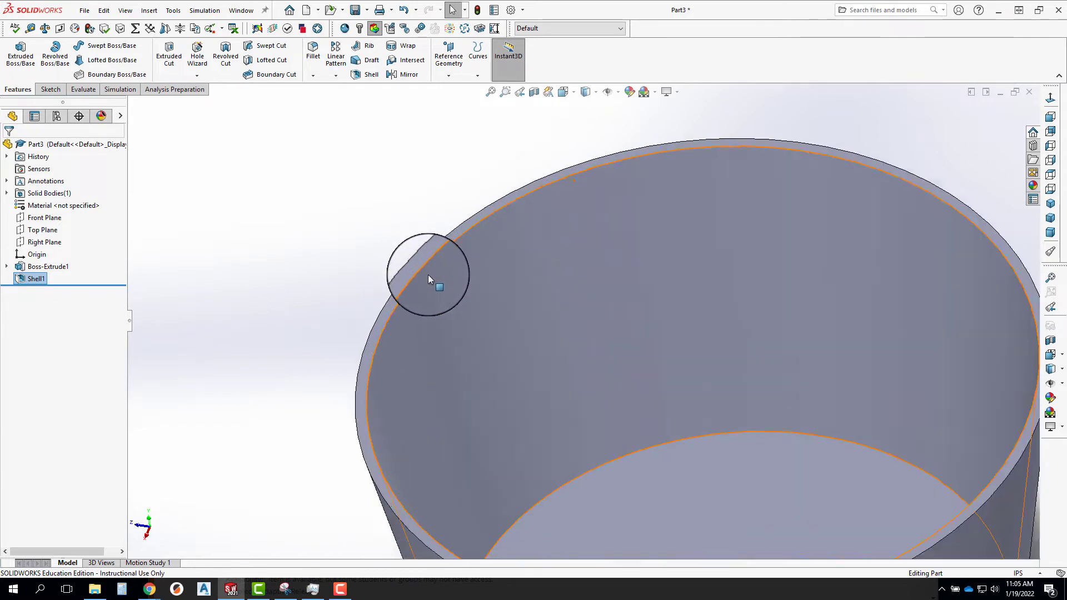
click(467, 291)
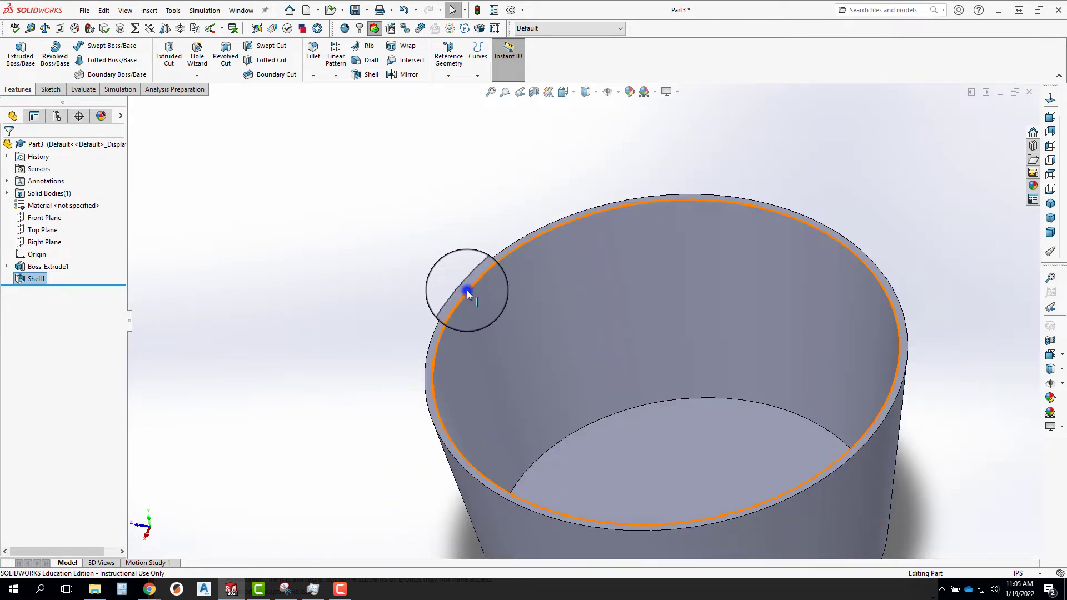
key(m)
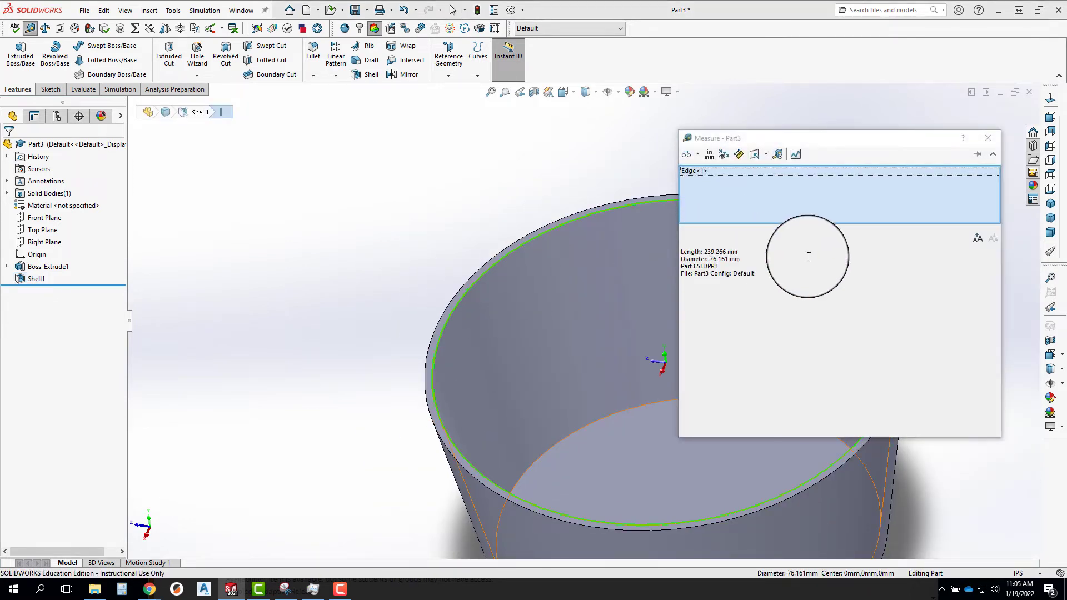
Switch the measurement length unit to inches and check the inner rim's diameter.
click(716, 155)
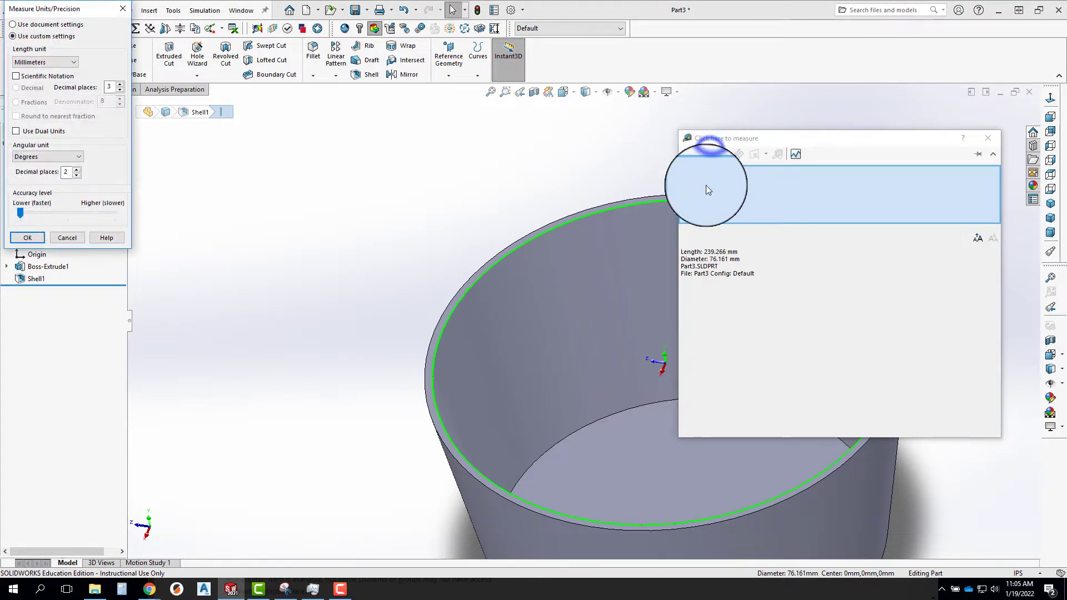
click(37, 60)
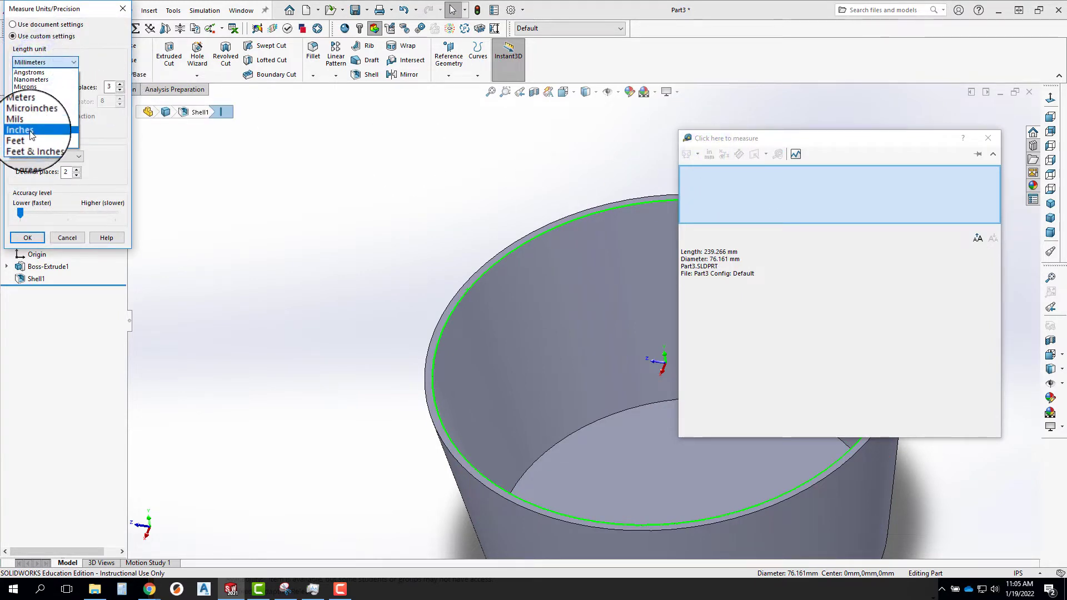
click(28, 100)
click(28, 238)
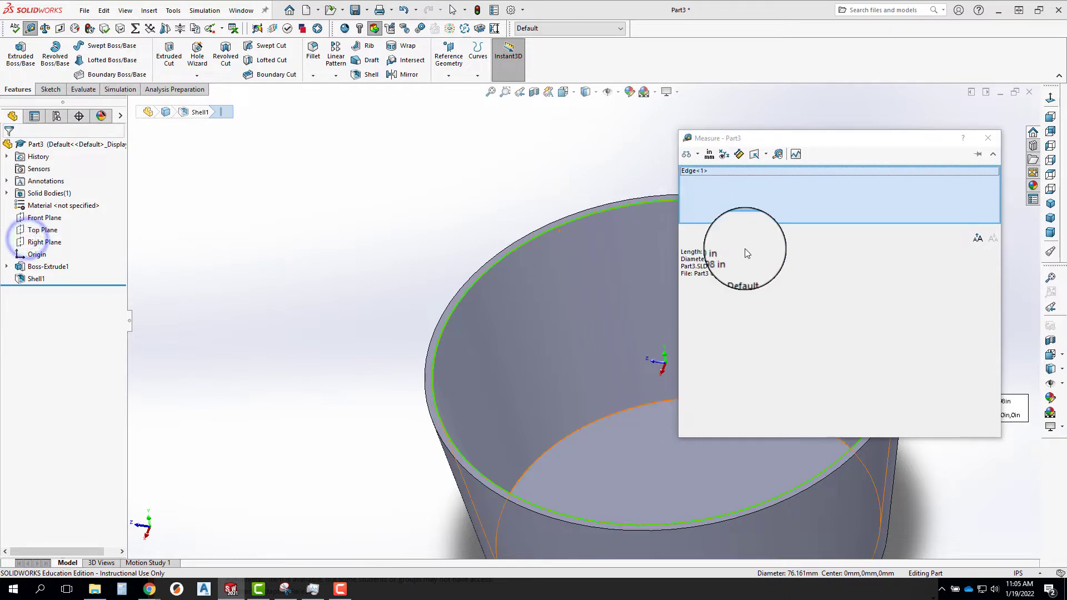
click(705, 260)
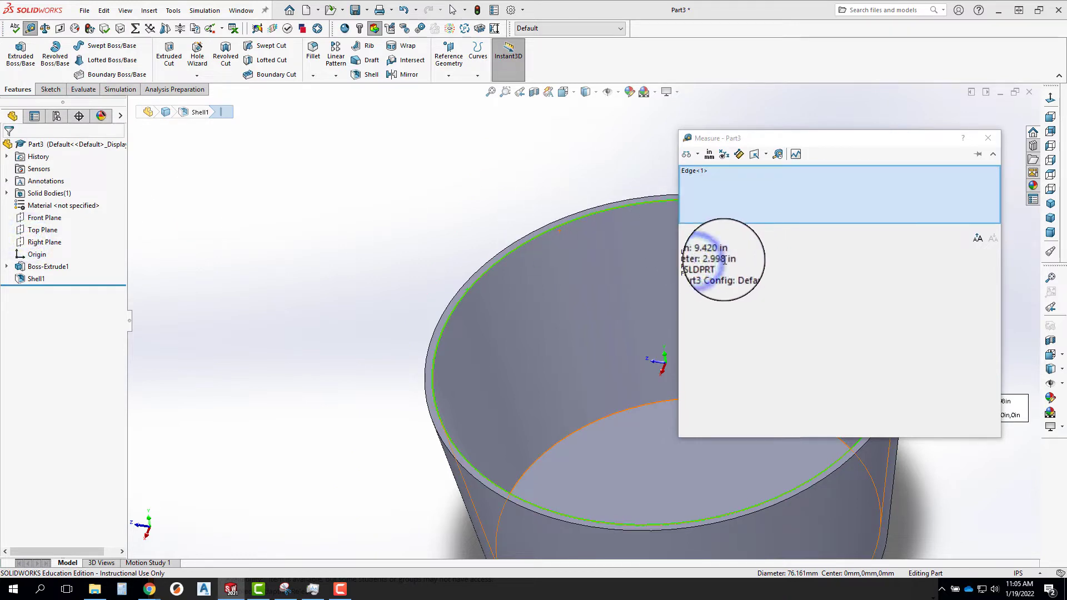
click(986, 138)
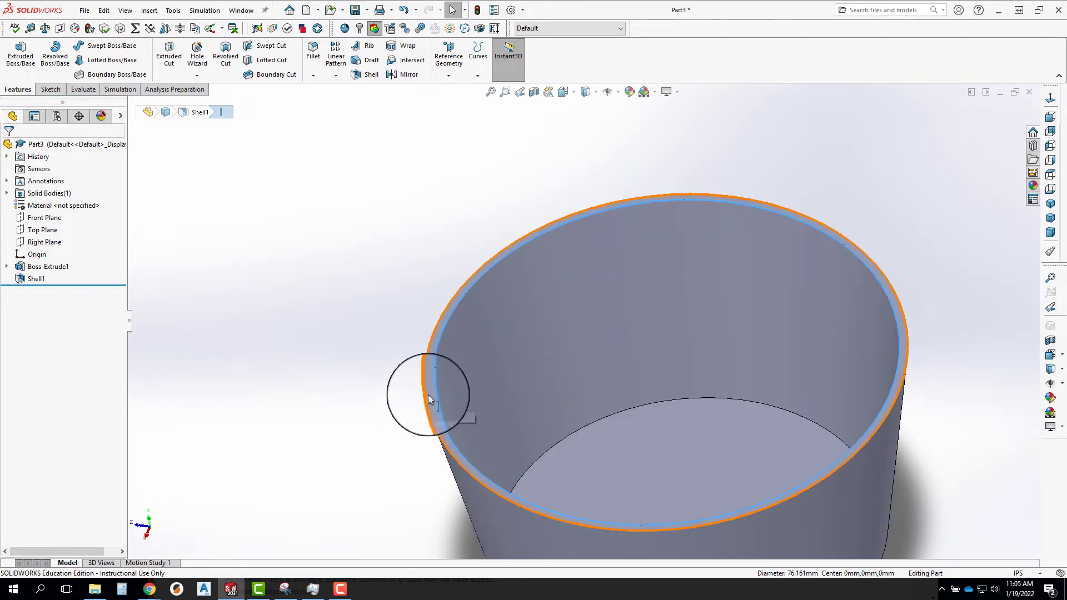
Set the circle's diameter to 3.102 in in the extrusion's sketch, rebuild the cup and measure its inner rim edge again.
scroll(461, 431, up, 3)
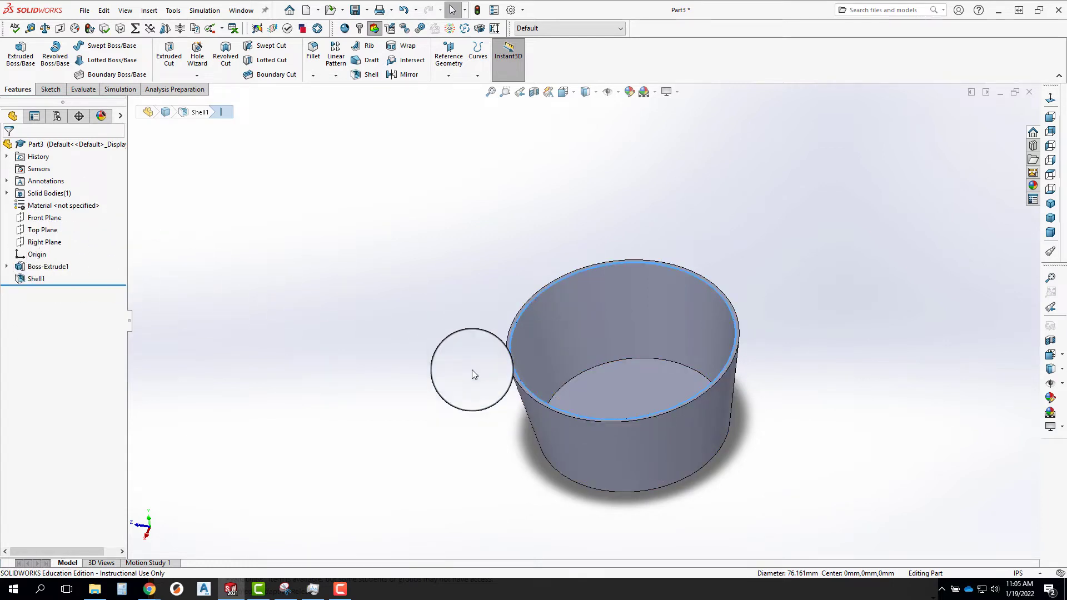
click(6, 267)
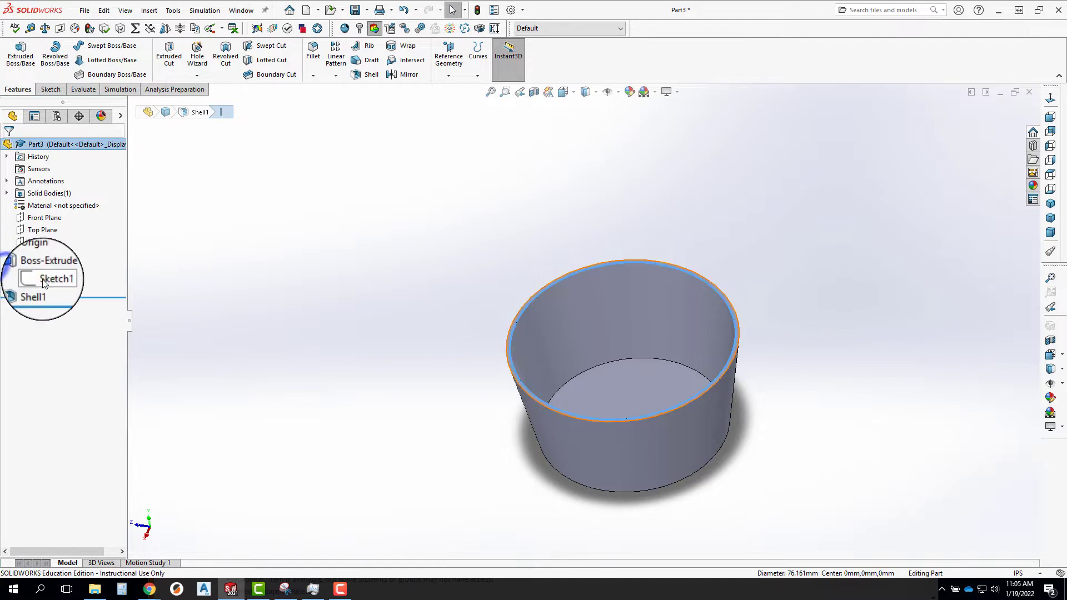
right_click(60, 279)
click(50, 245)
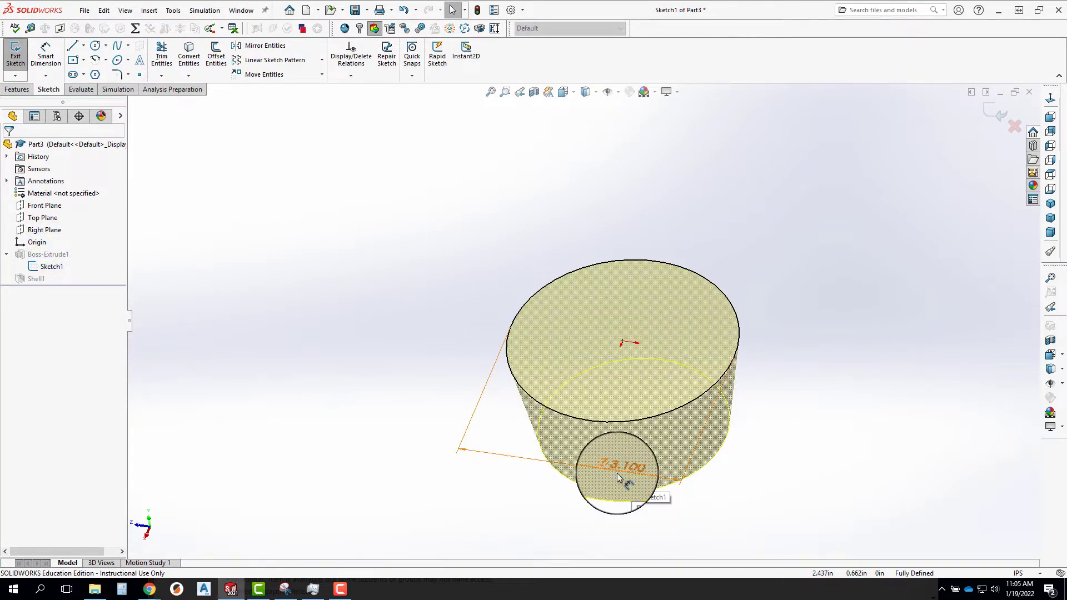
click(624, 472)
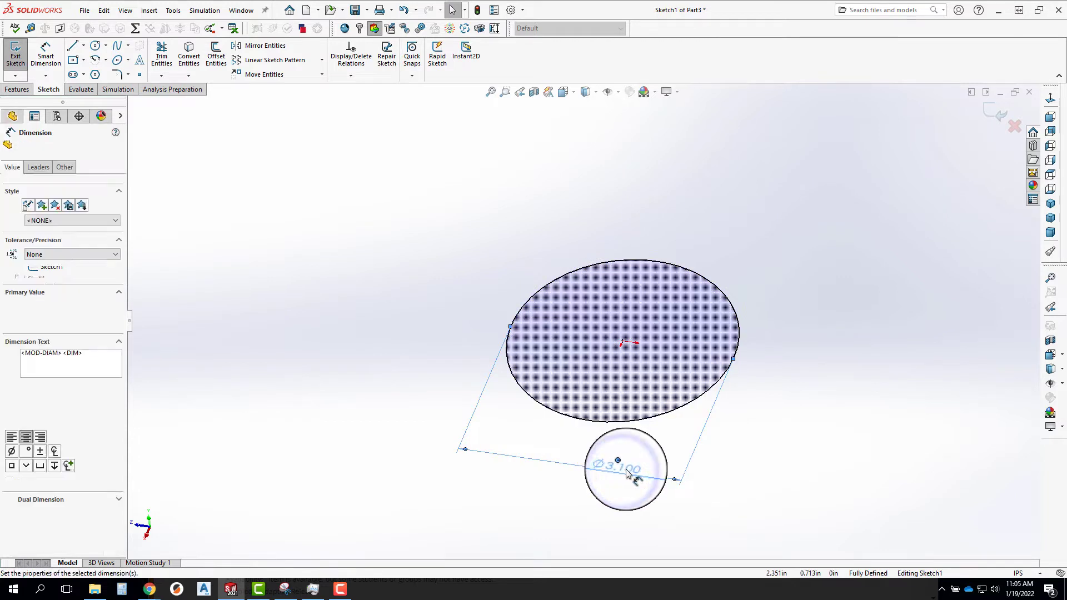
double_click(623, 472)
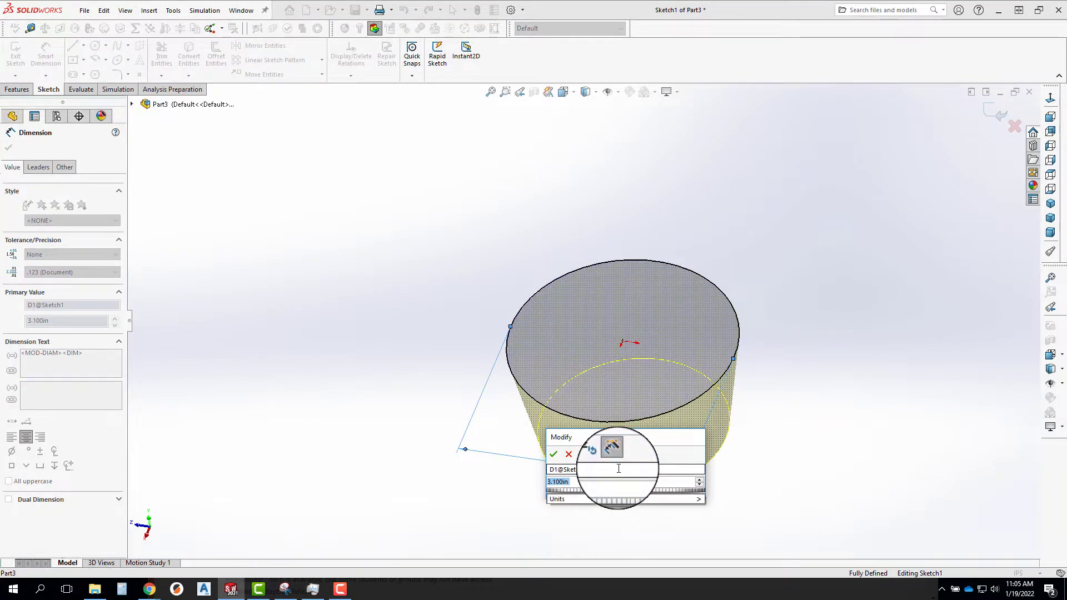
text(3.102)
key(Return)
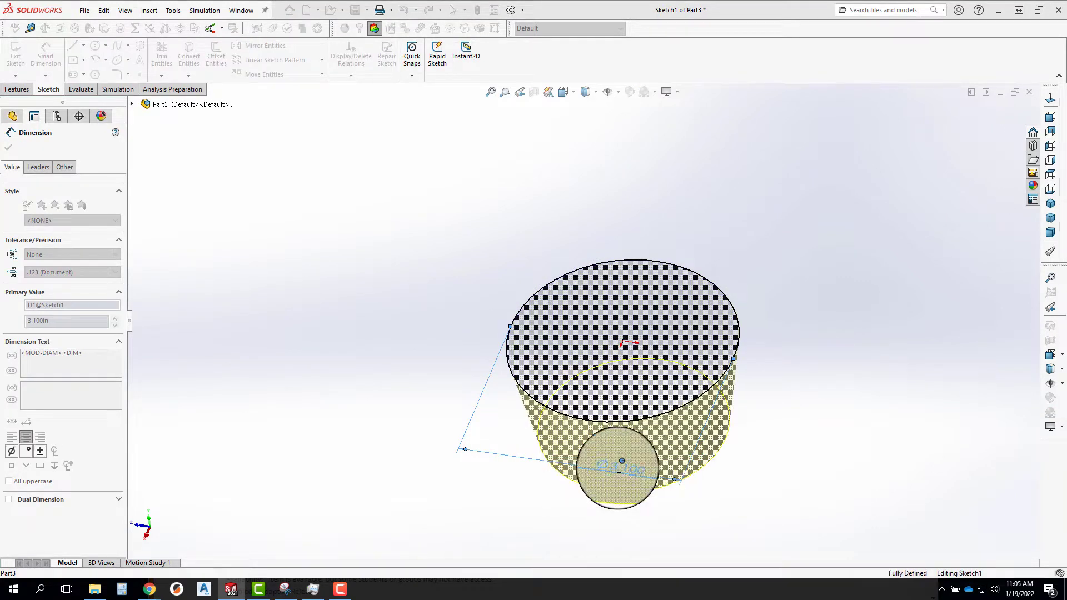
click(992, 116)
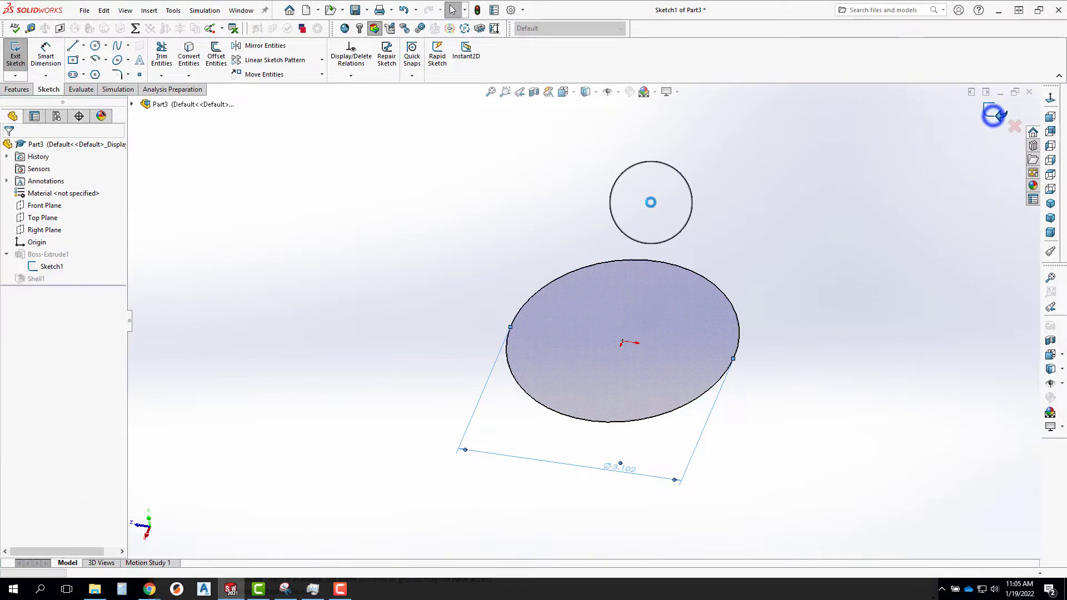
click(560, 283)
key(m)
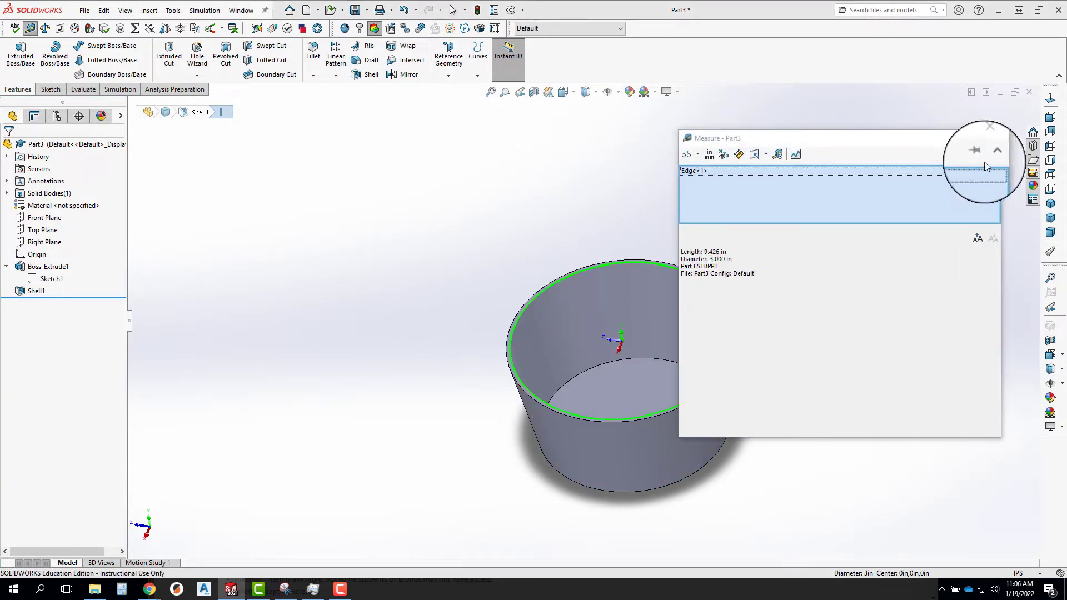
Start a Linear Pattern whose first direction follows the Front Plane, with 4 instances spaced 3.5 in apart.
click(990, 138)
middle_drag(604, 491, 376, 301)
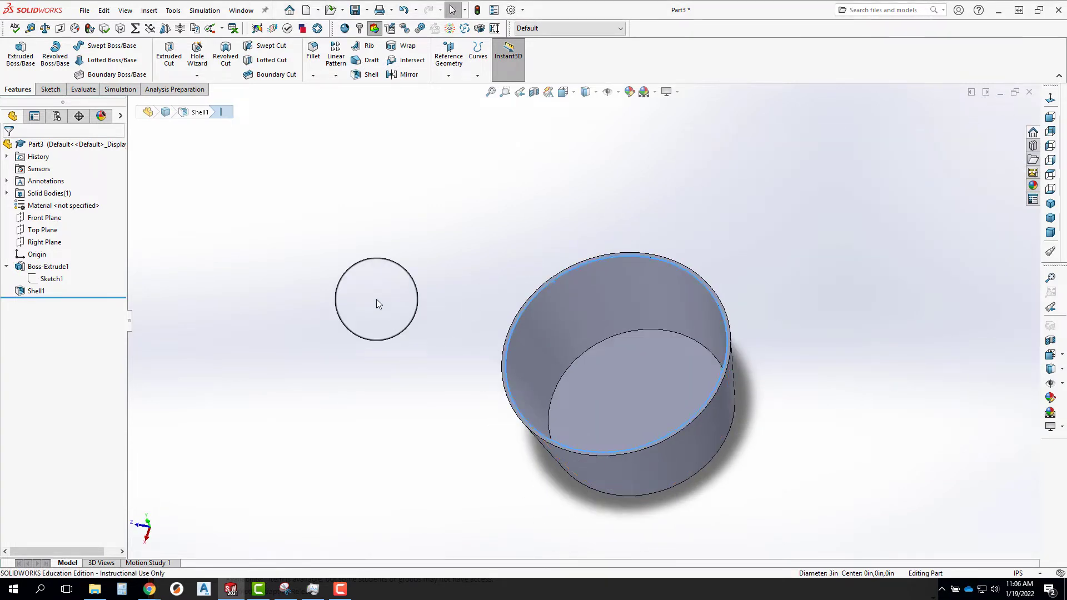
click(336, 54)
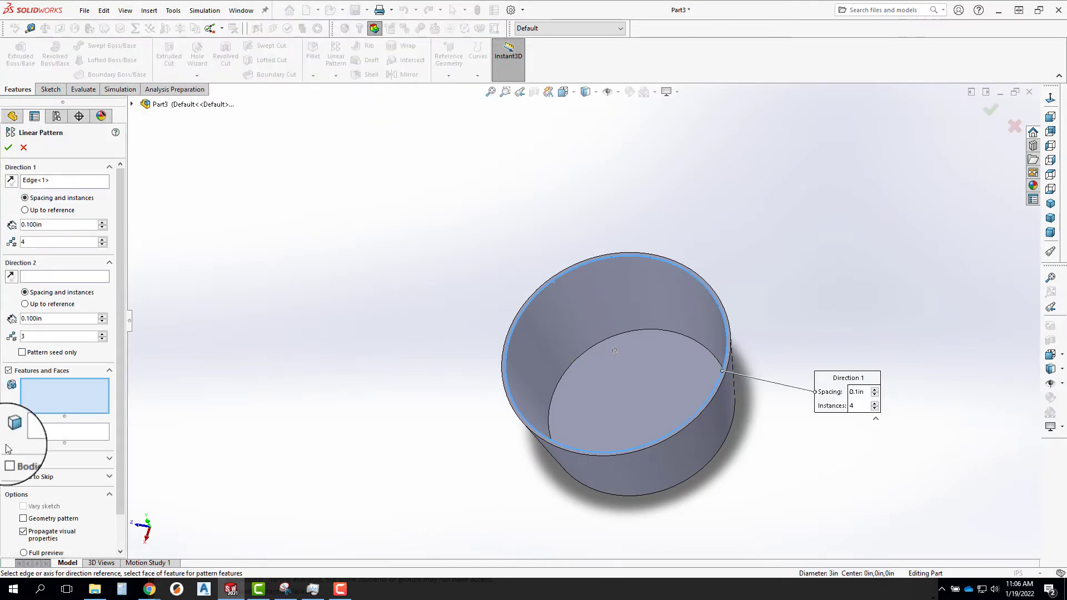
click(33, 181)
key(Delete)
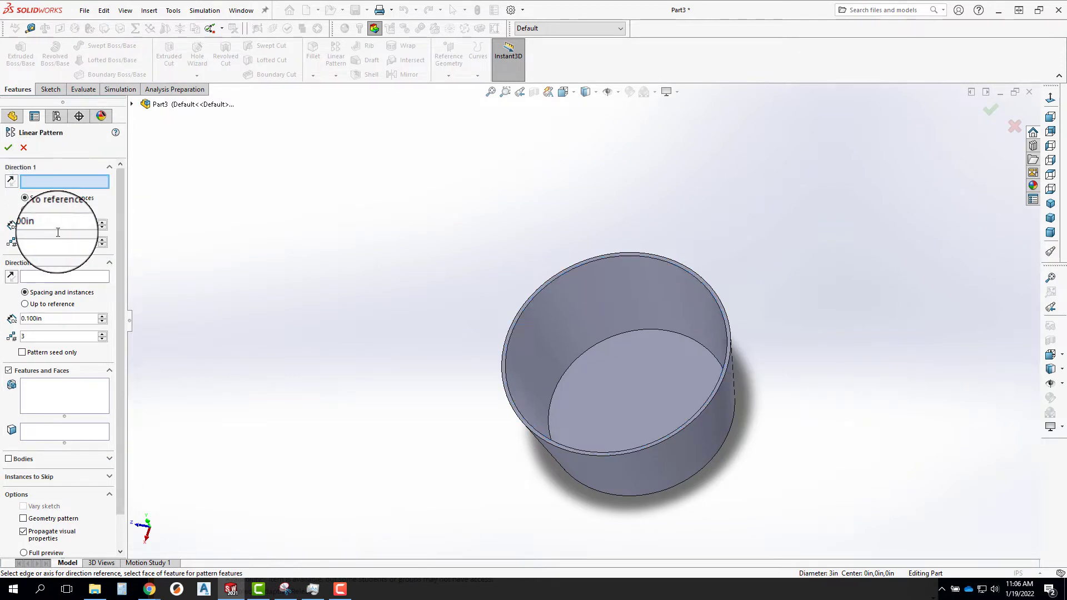
click(126, 113)
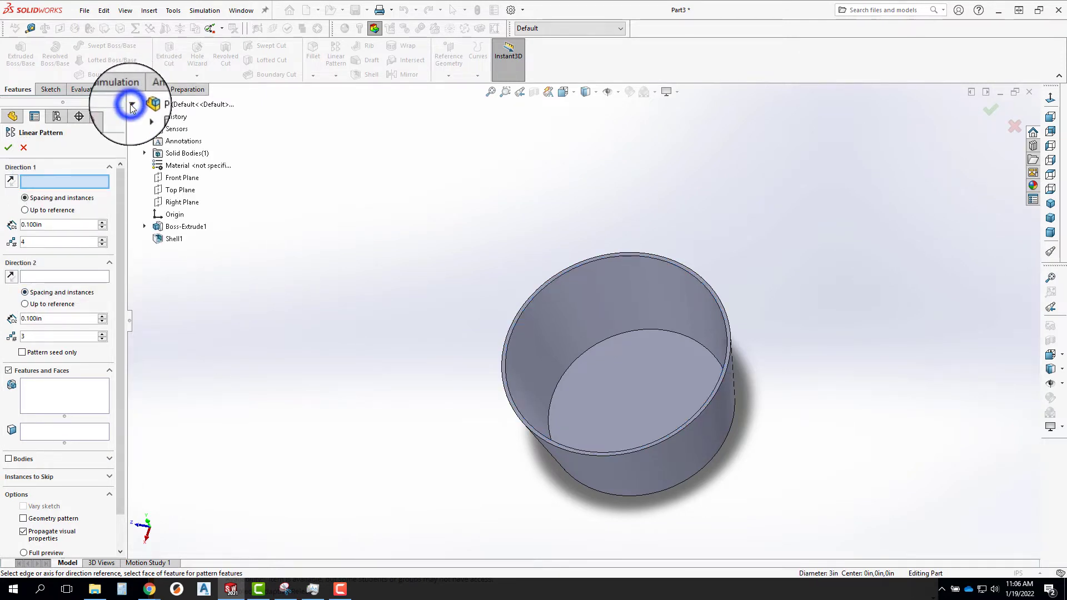
click(183, 178)
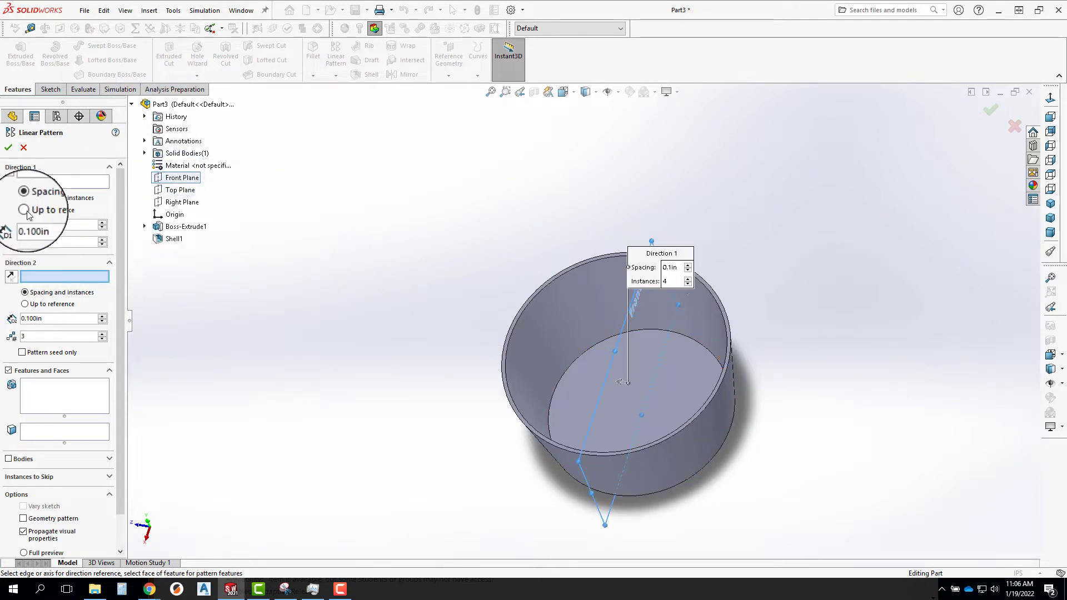
click(47, 225)
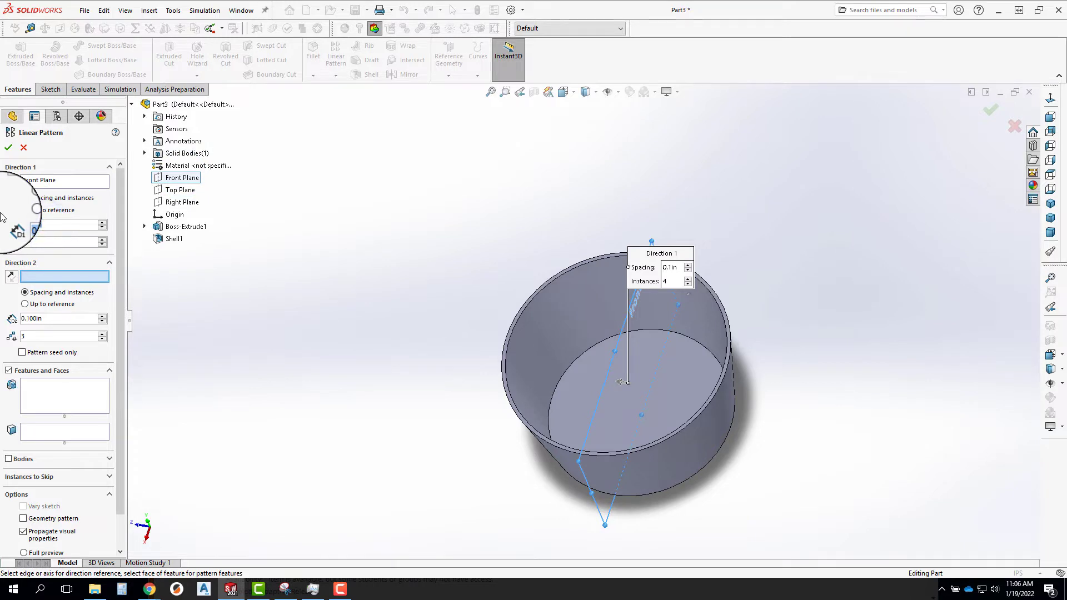
text(3)
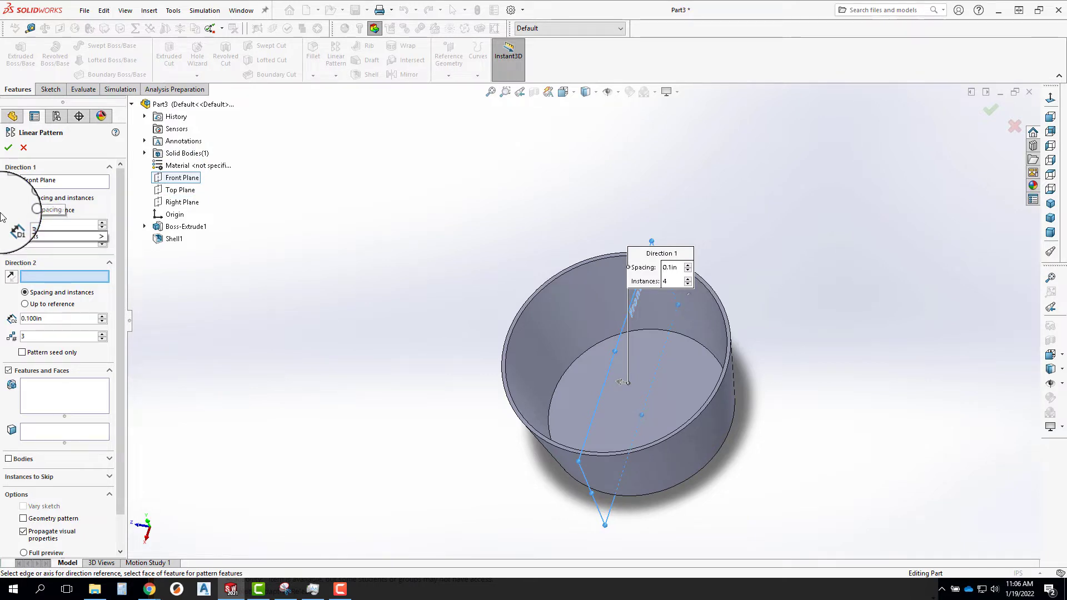
text(.5)
click(89, 209)
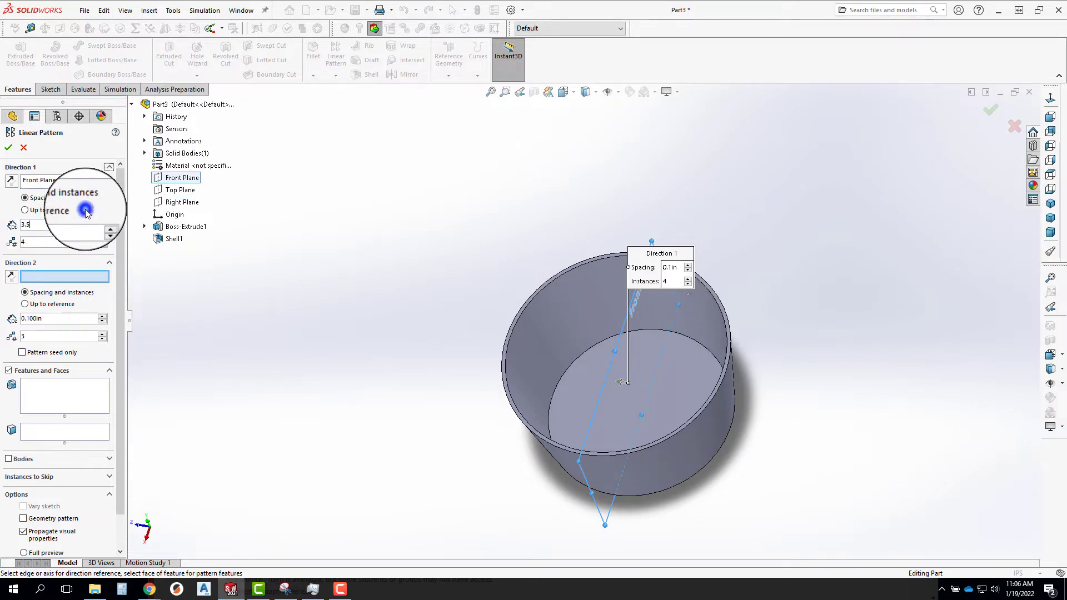
Define the pattern's second direction along the Right Plane, with 3 instances spaced 3.5 in apart.
click(180, 202)
click(51, 319)
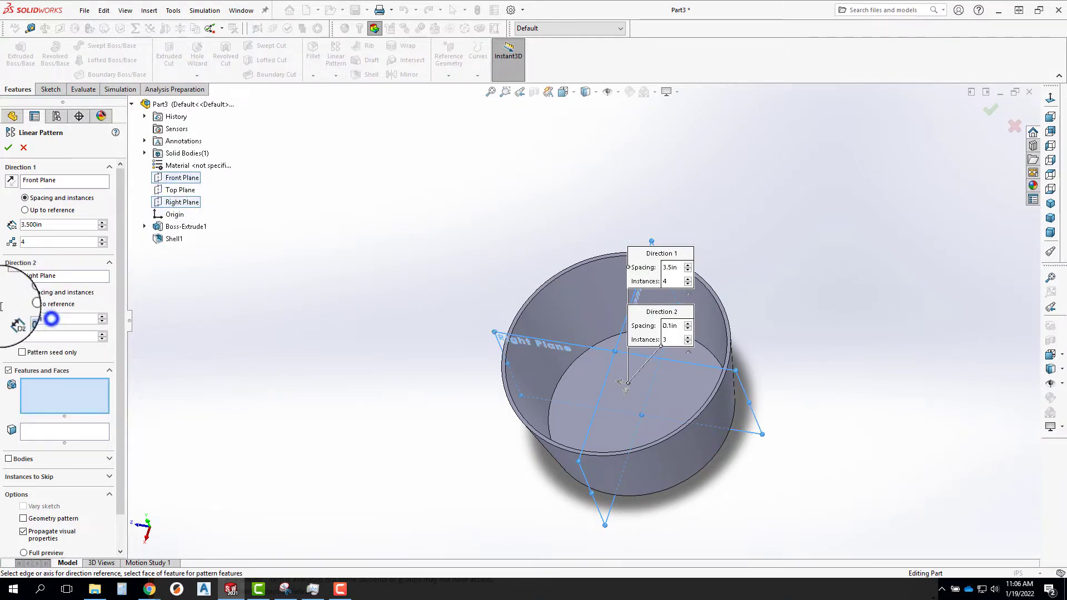
text(3.5)
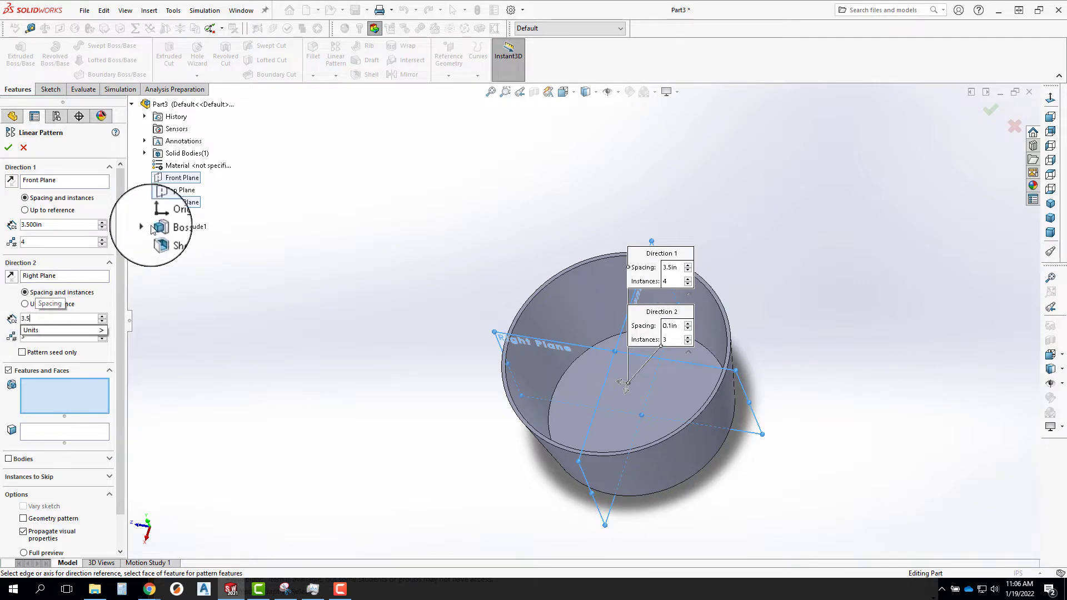
click(96, 299)
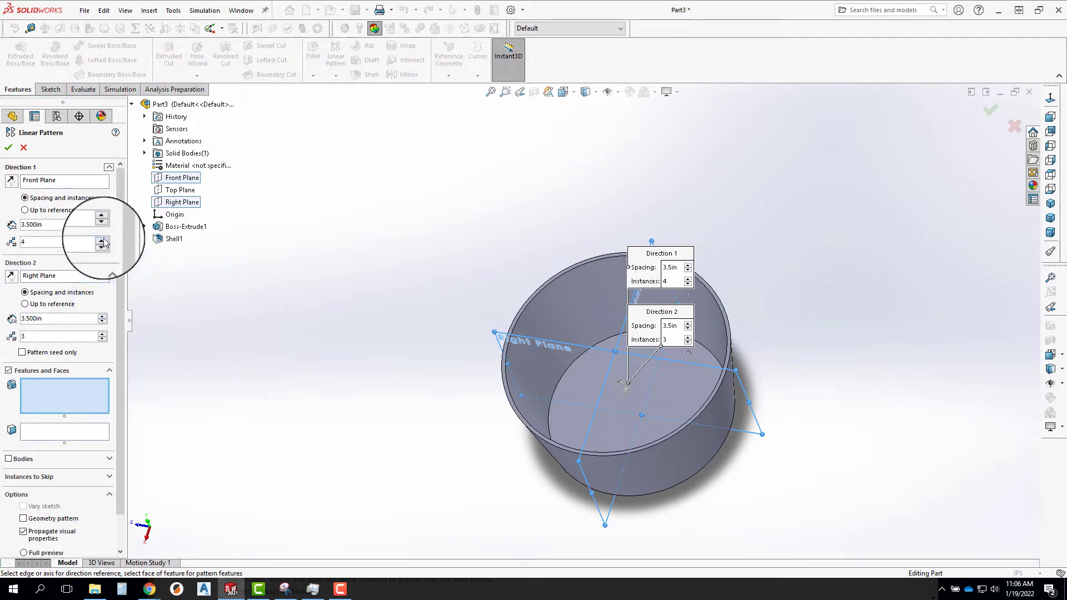
click(40, 397)
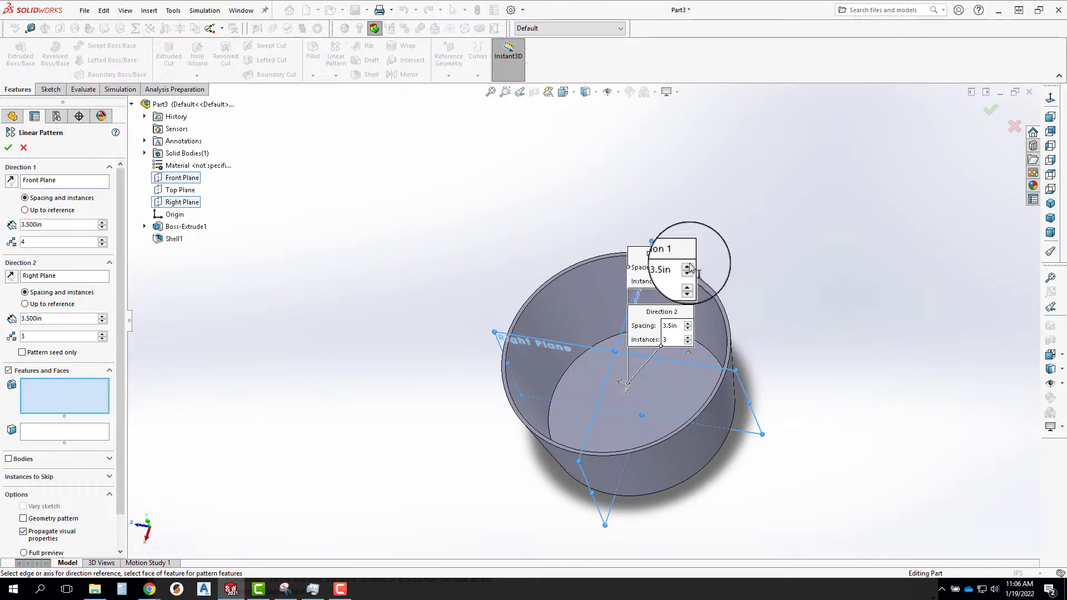
click(567, 297)
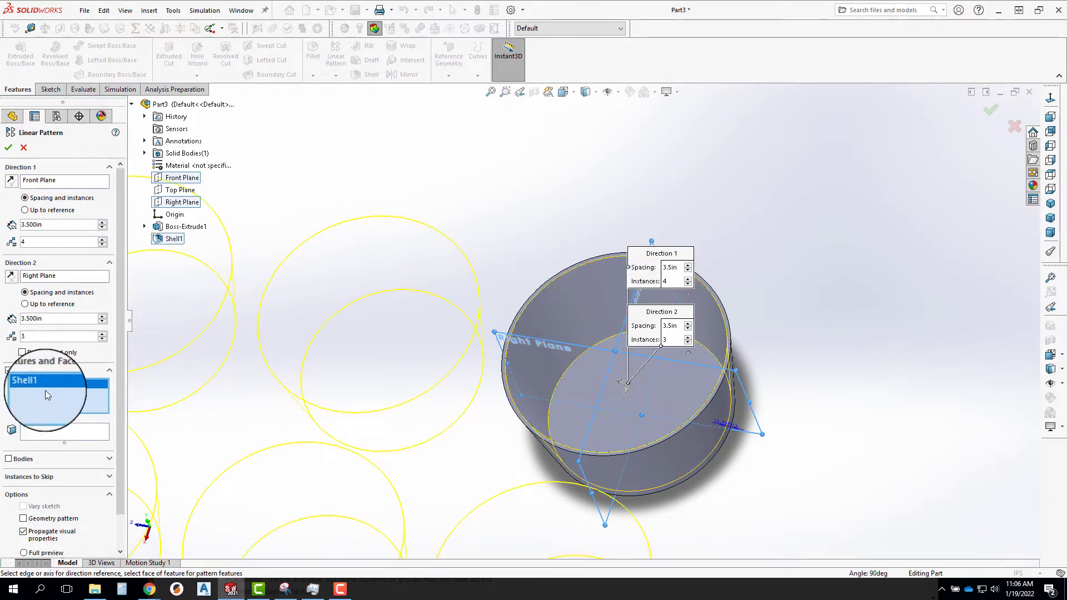
key(Delete)
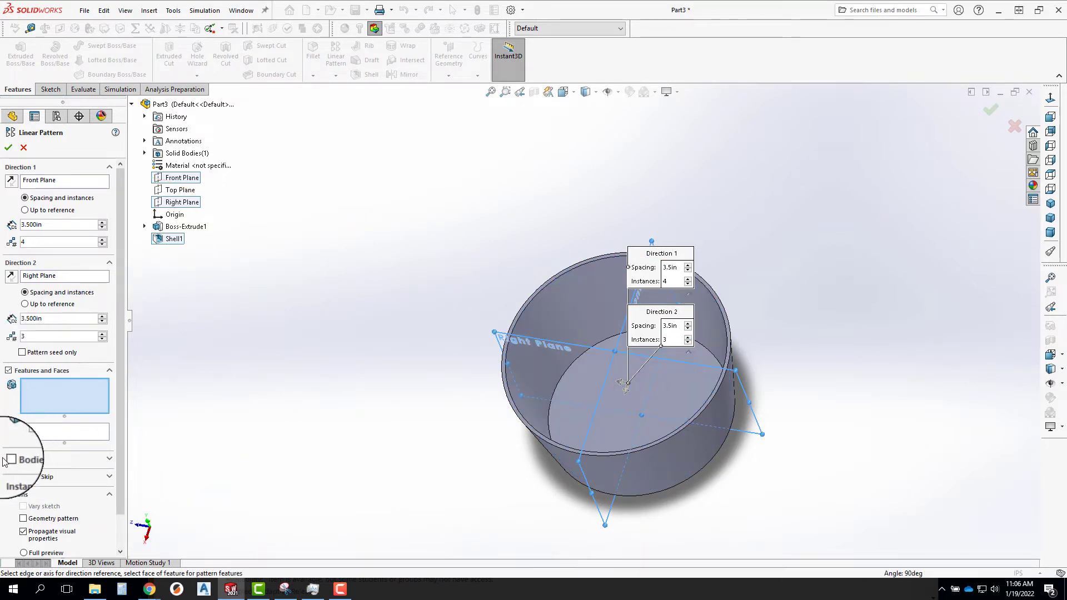
Pattern the cup as a solid body, reverse the first direction and complete the linear pattern.
click(8, 459)
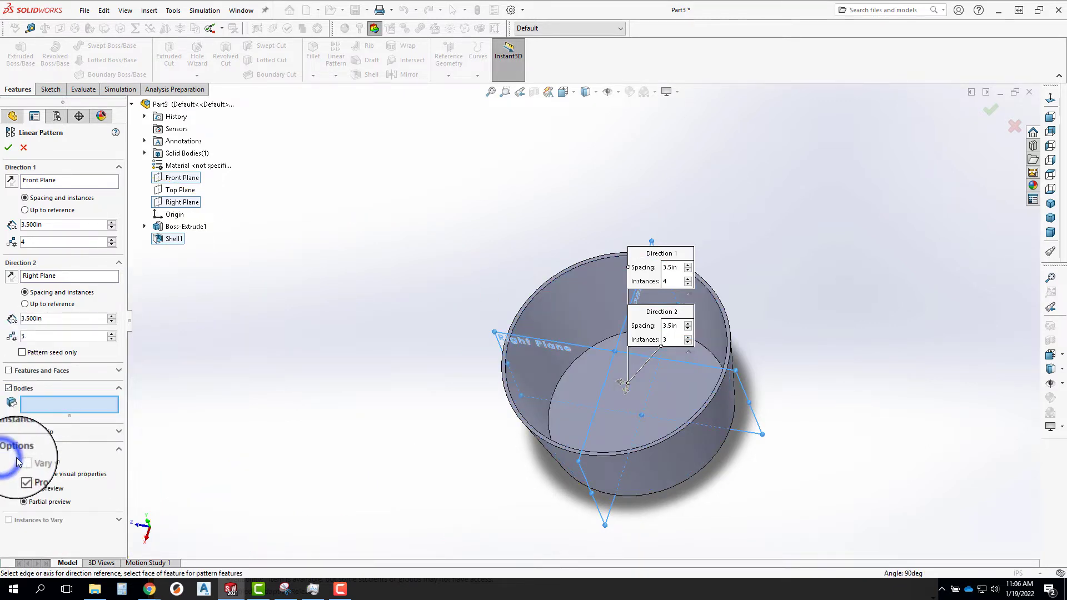
click(556, 304)
scroll(552, 302, down, 3)
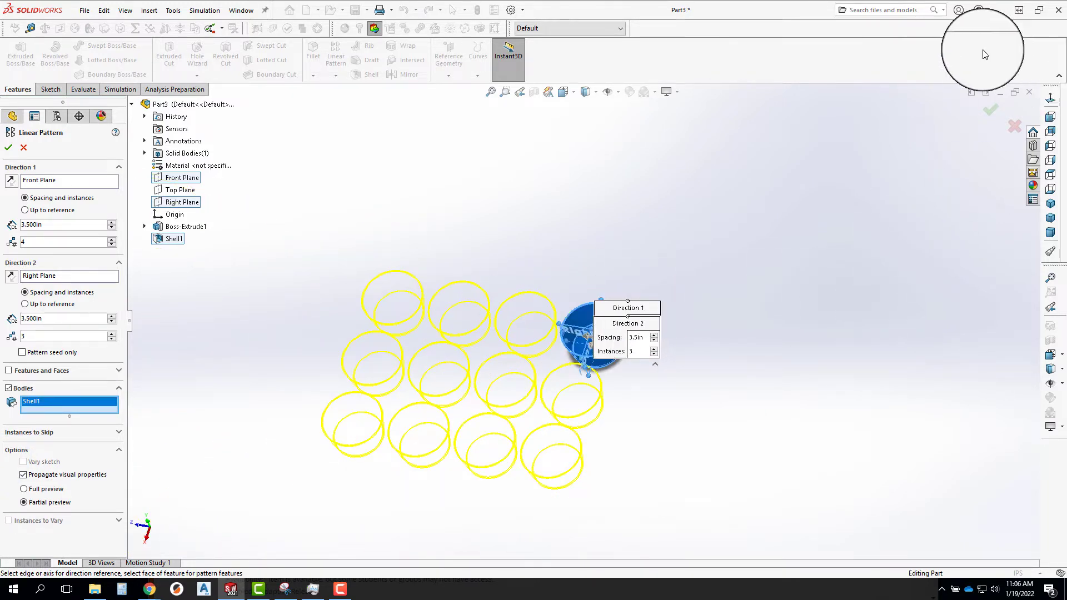
click(1051, 175)
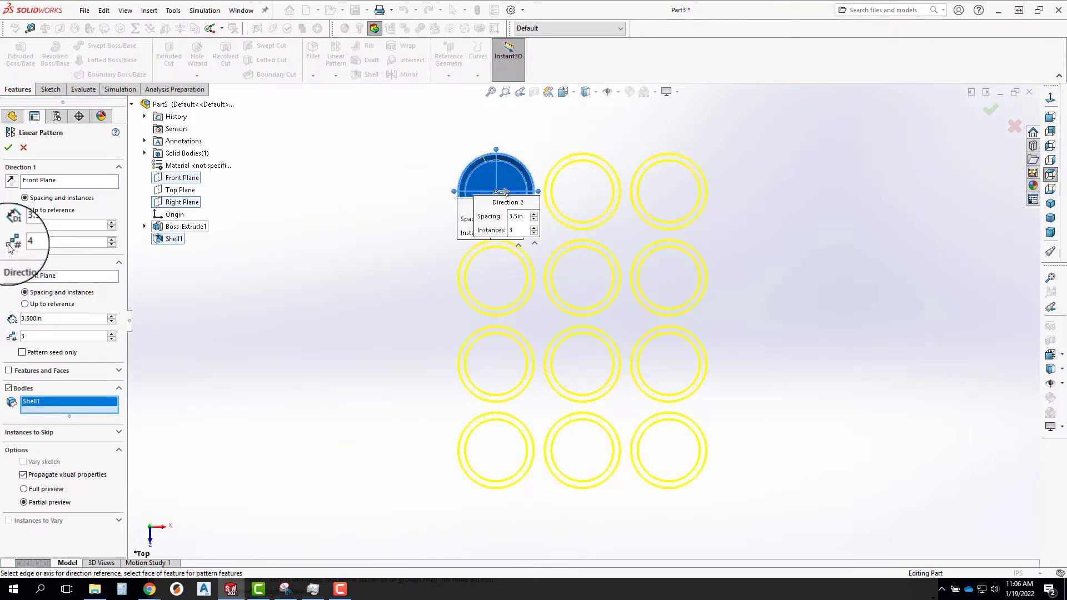
click(11, 181)
scroll(481, 312, up, 2)
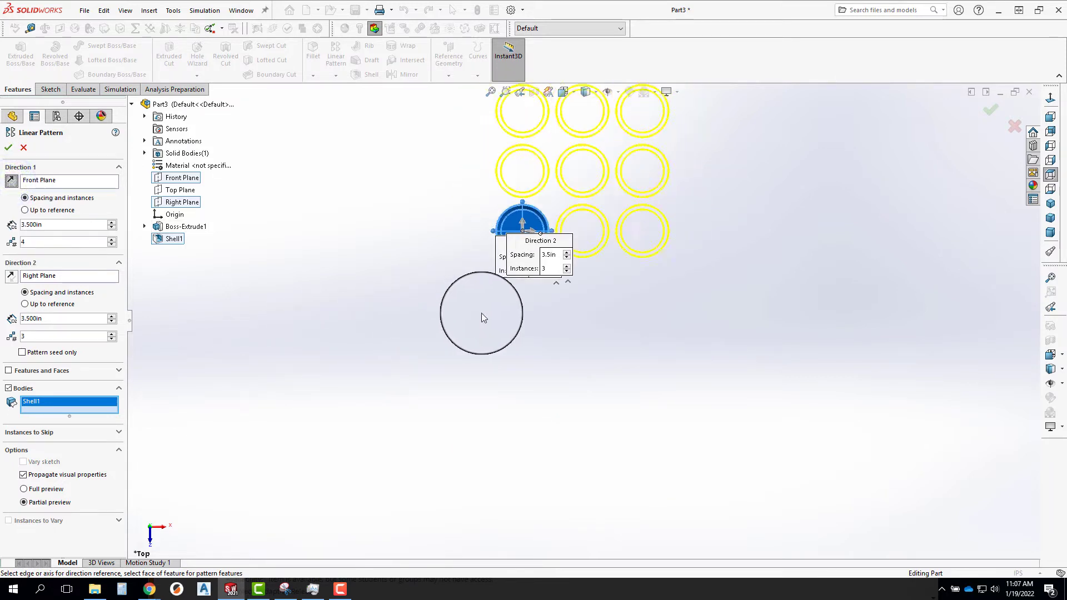
scroll(483, 314, up, 3)
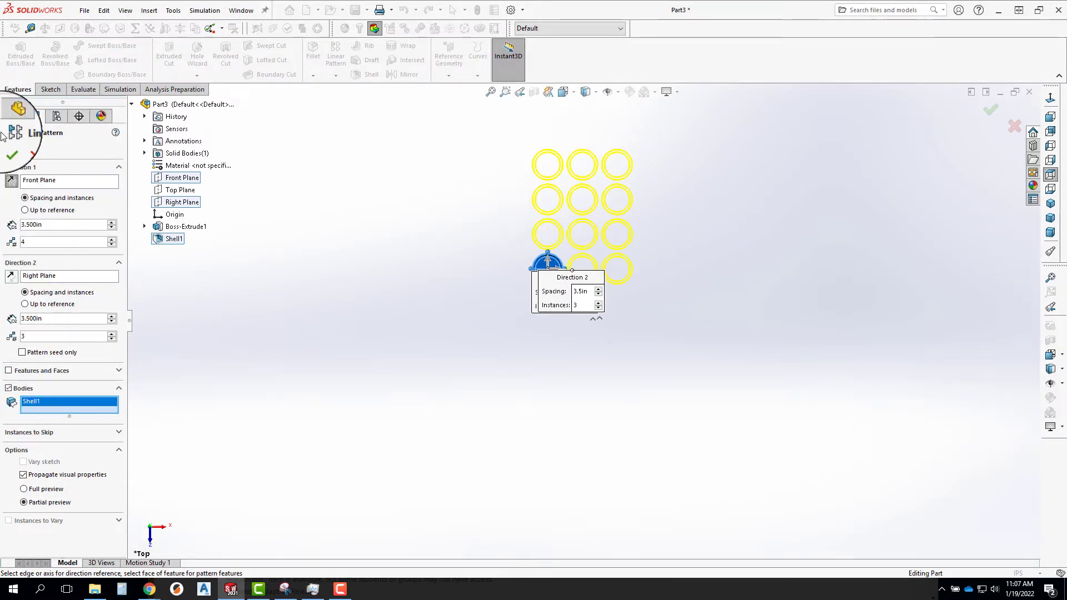
click(11, 146)
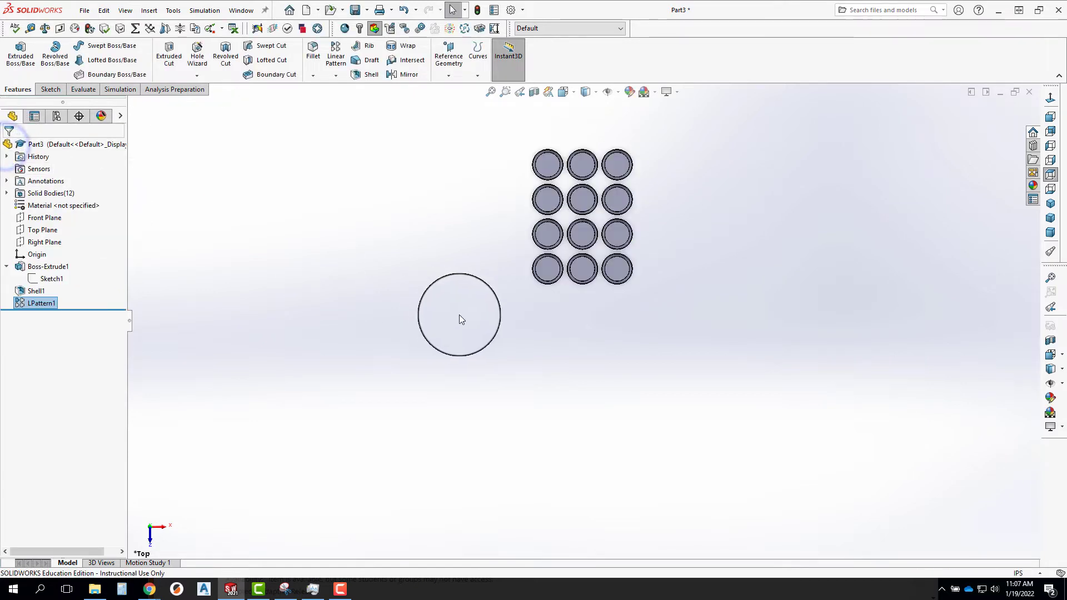
Start a sketch on the flat top rim face of the original cup.
middle_drag(531, 254, 457, 243)
scroll(533, 271, down, 10)
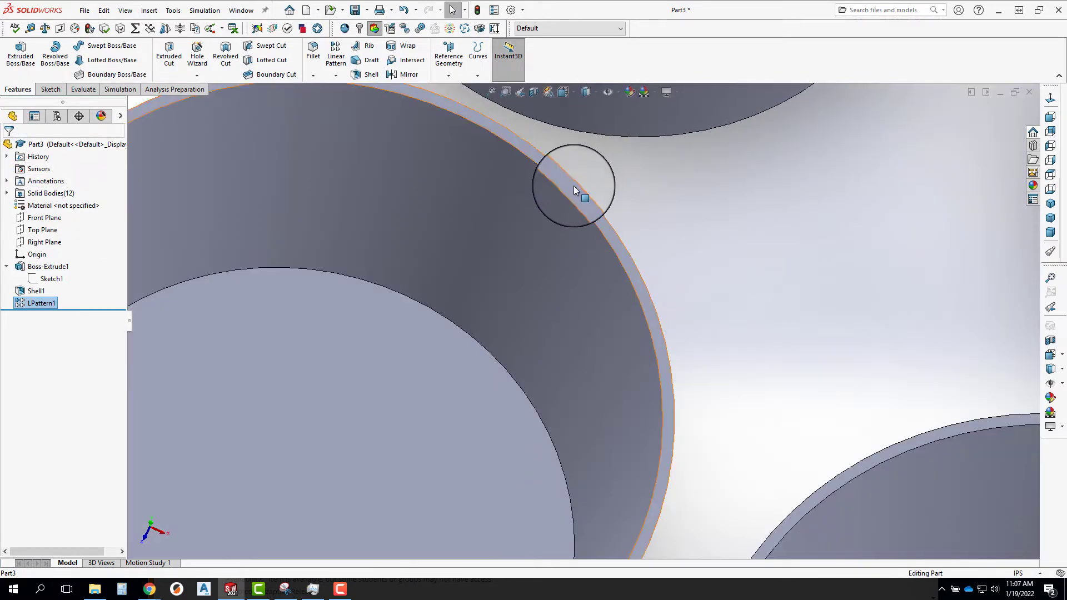
click(573, 186)
click(605, 153)
scroll(633, 272, up, 6)
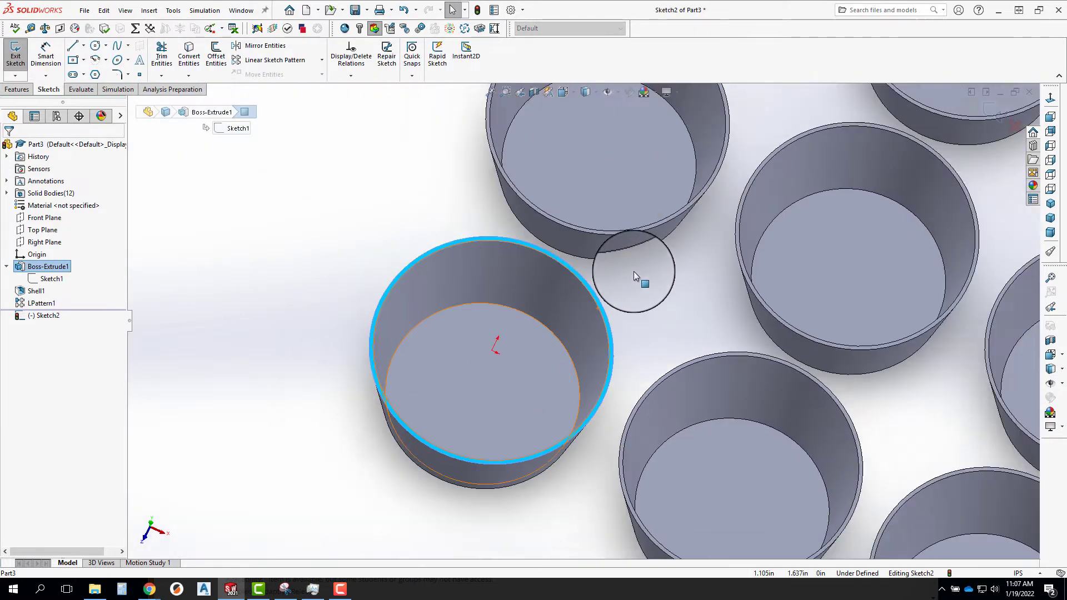
scroll(634, 271, up, 4)
click(1050, 99)
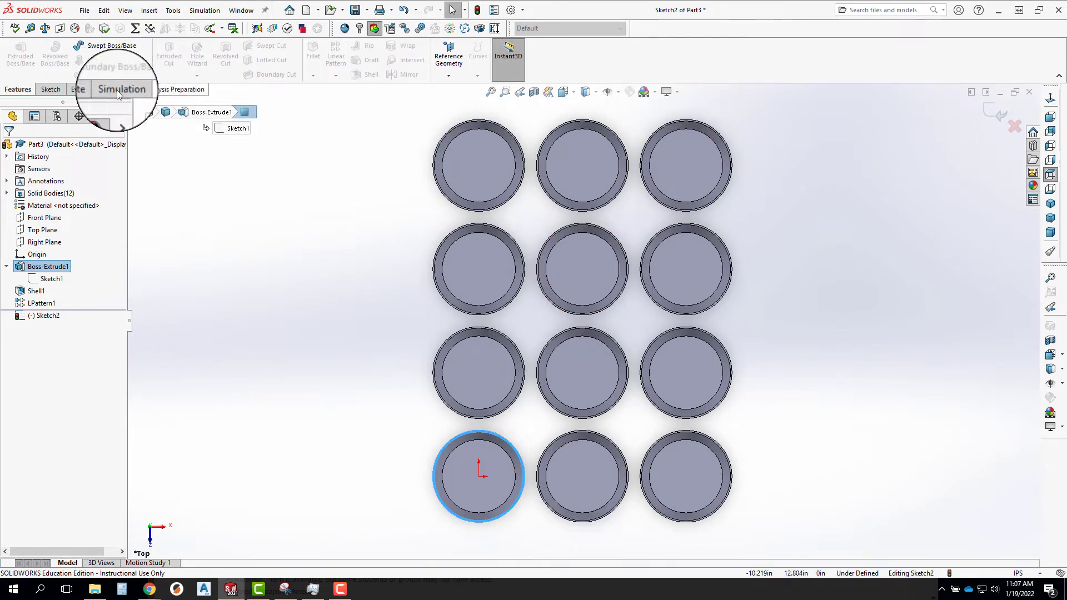
Draw a centerline about 12.6 in long from the origin to the center of the diagonally opposite corner cup.
click(45, 89)
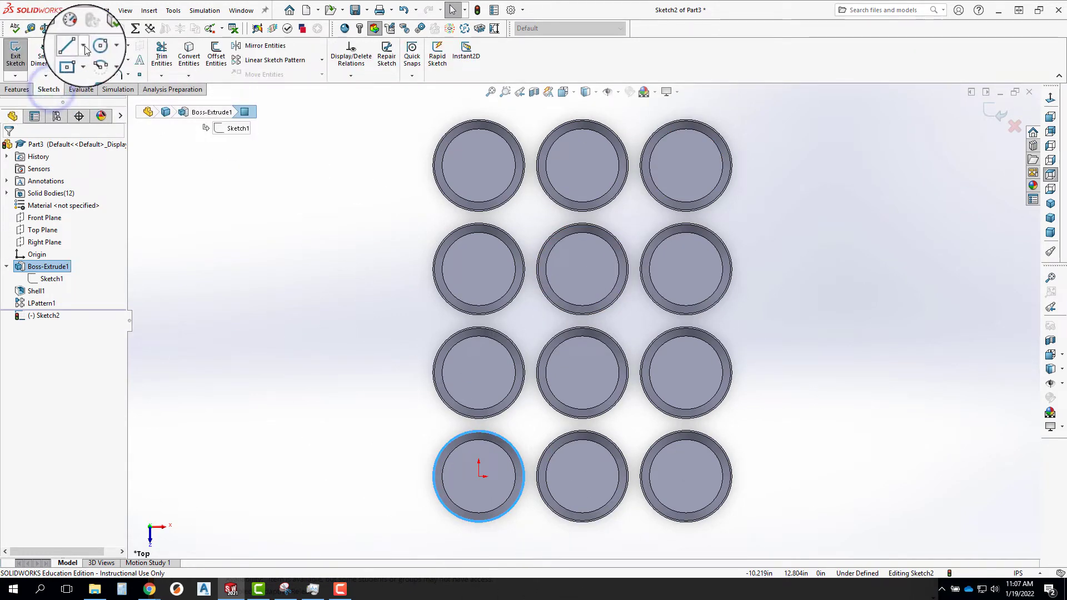
click(74, 45)
click(83, 76)
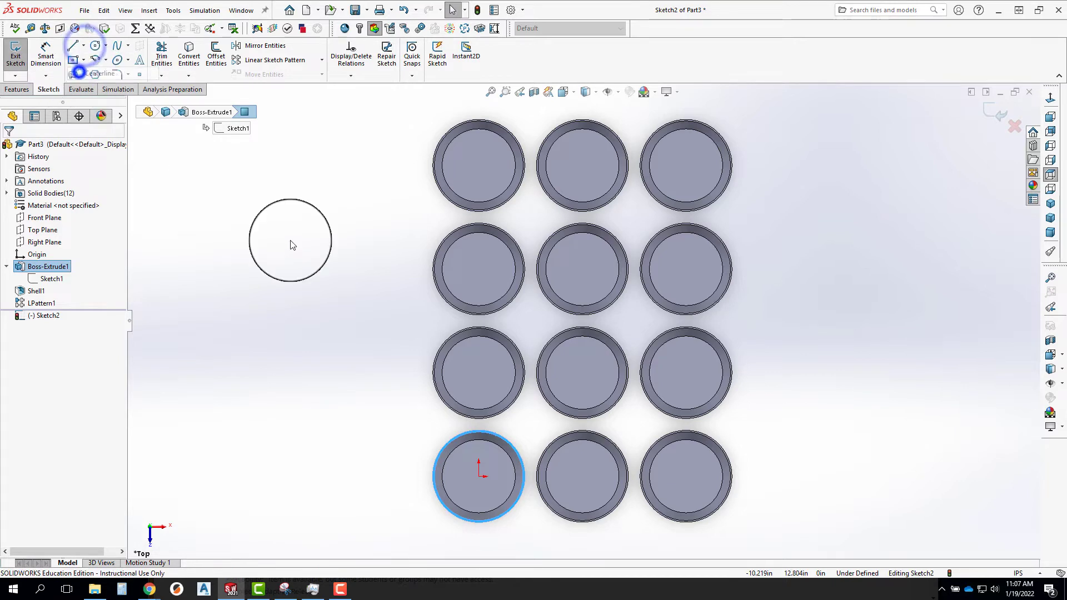
click(479, 477)
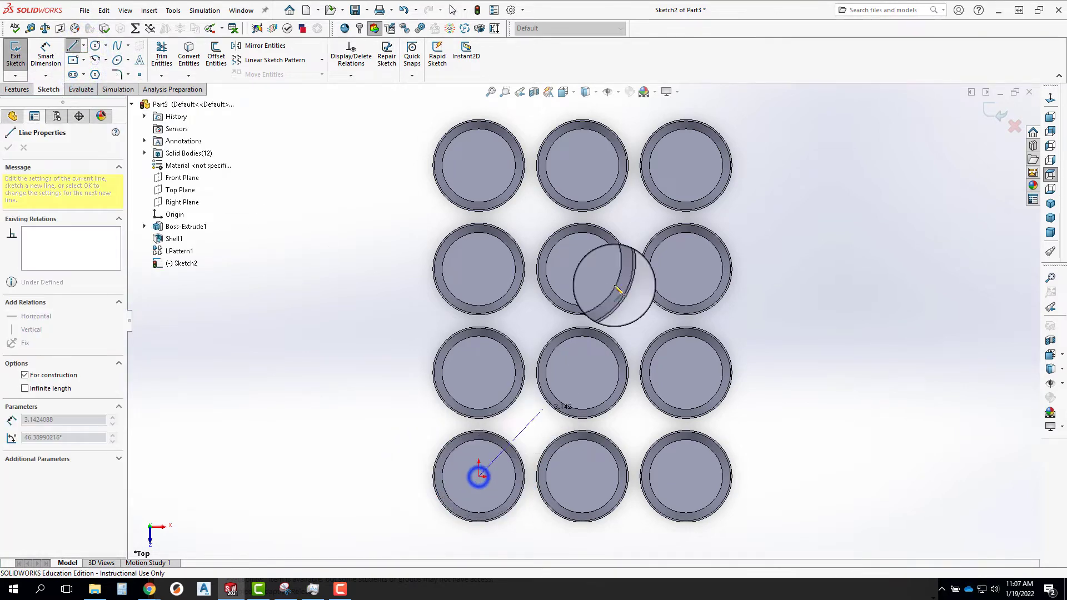
click(687, 166)
key(Escape)
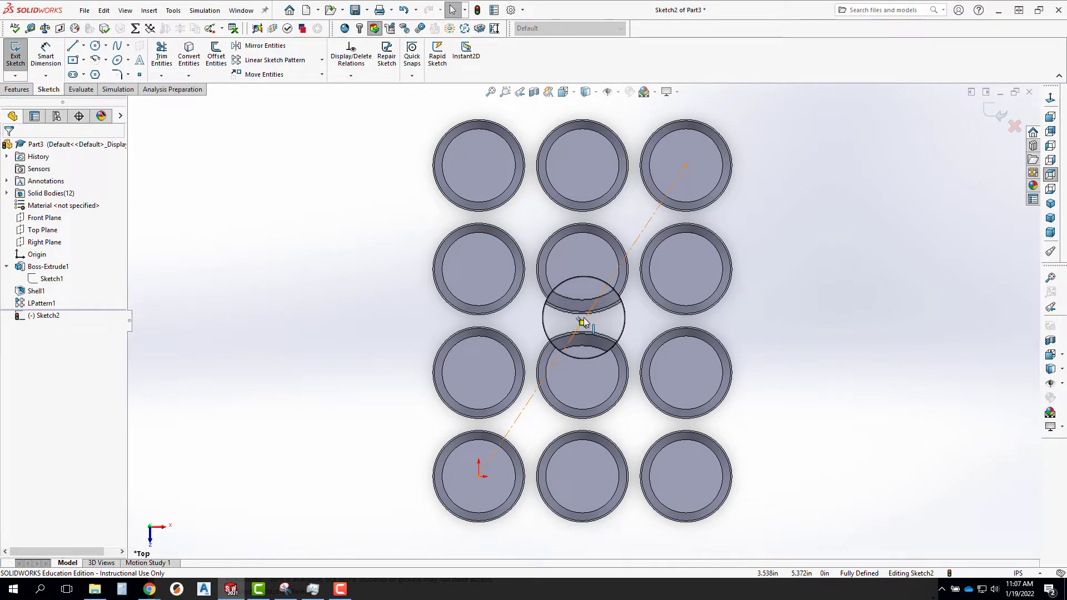
Sketch a center rectangle about 12.8 by 20.1 in around all the cups, centered on the diagonal centerline's midpoint.
click(74, 61)
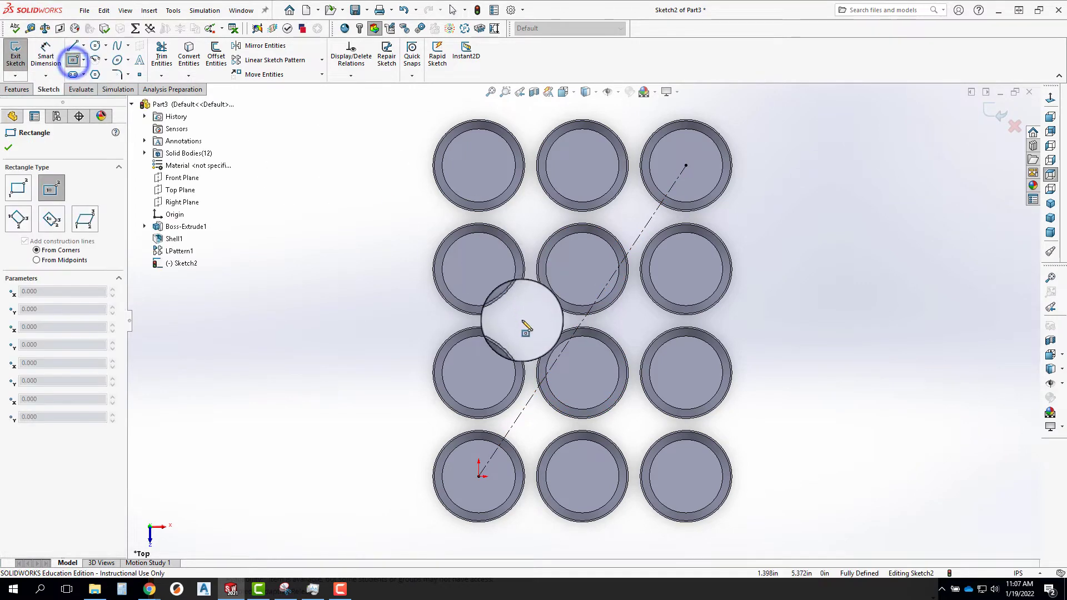
click(583, 320)
key(z)
key(z)
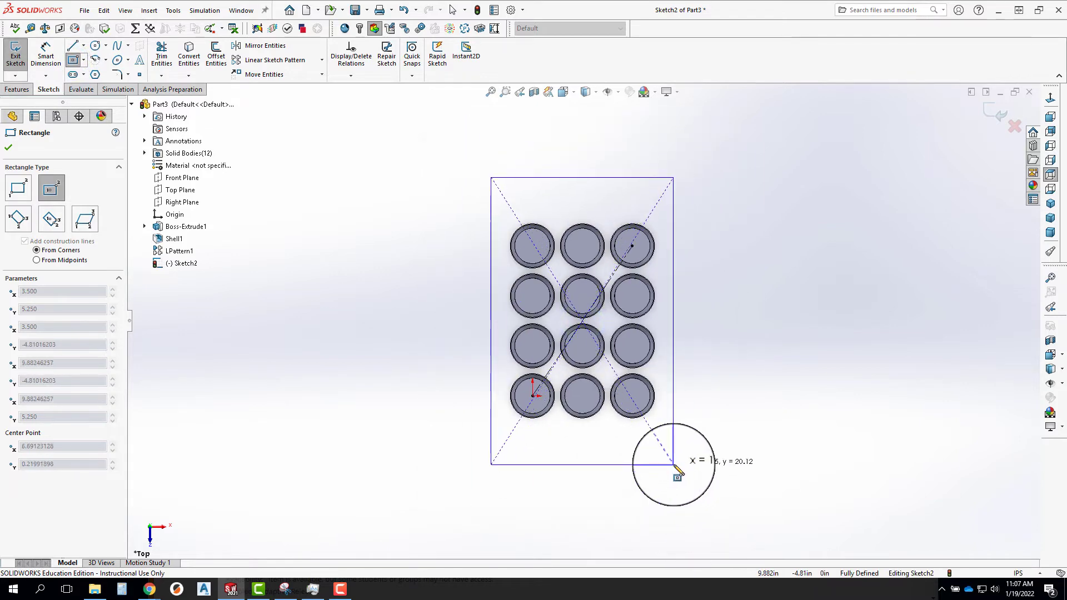
click(674, 465)
Dimension the rectangle around the cups to 14 in along its vertical side and 10.5 in along its horizontal side.
right_drag(674, 464, 670, 326)
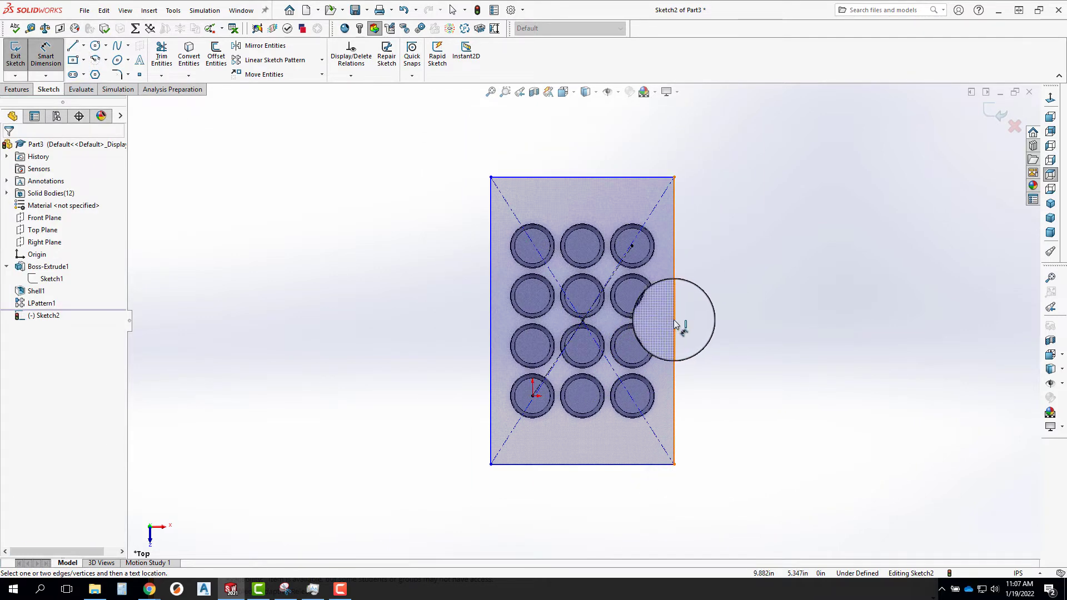
click(674, 325)
click(742, 326)
text(14)
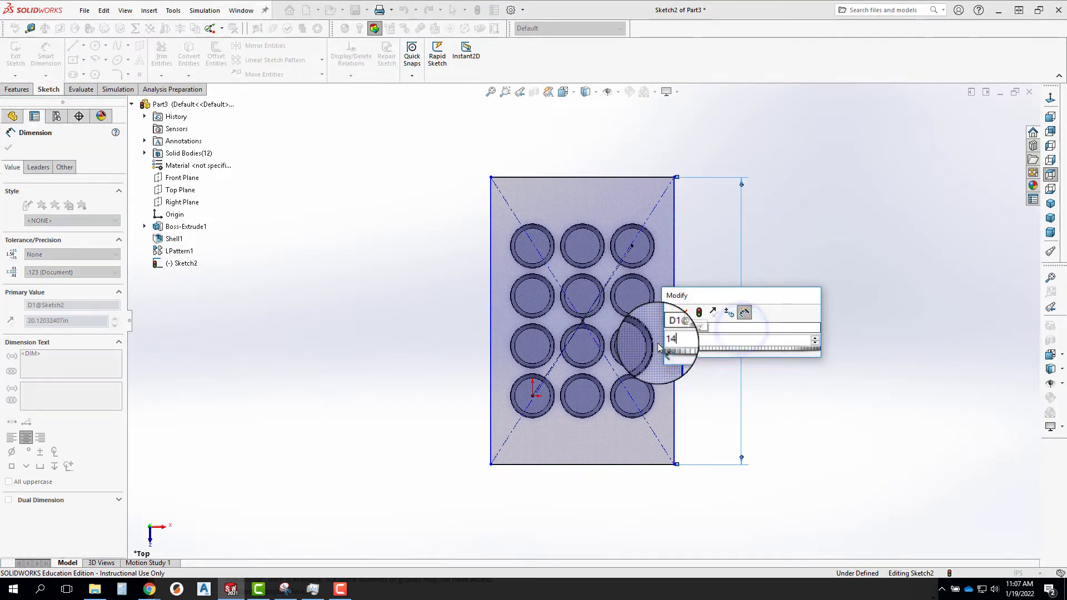
key(Return)
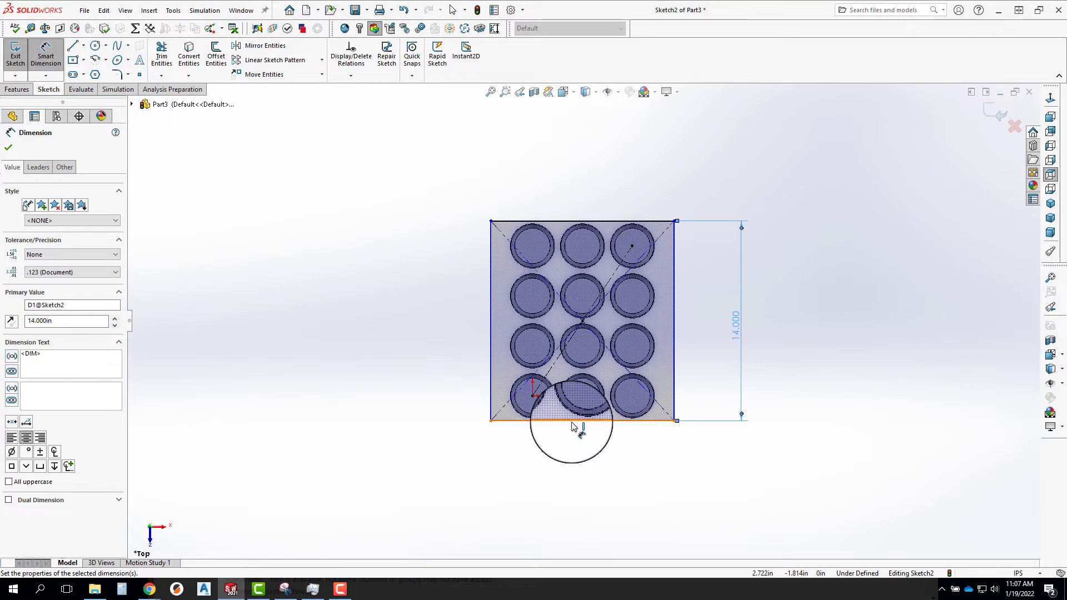
click(573, 422)
click(576, 466)
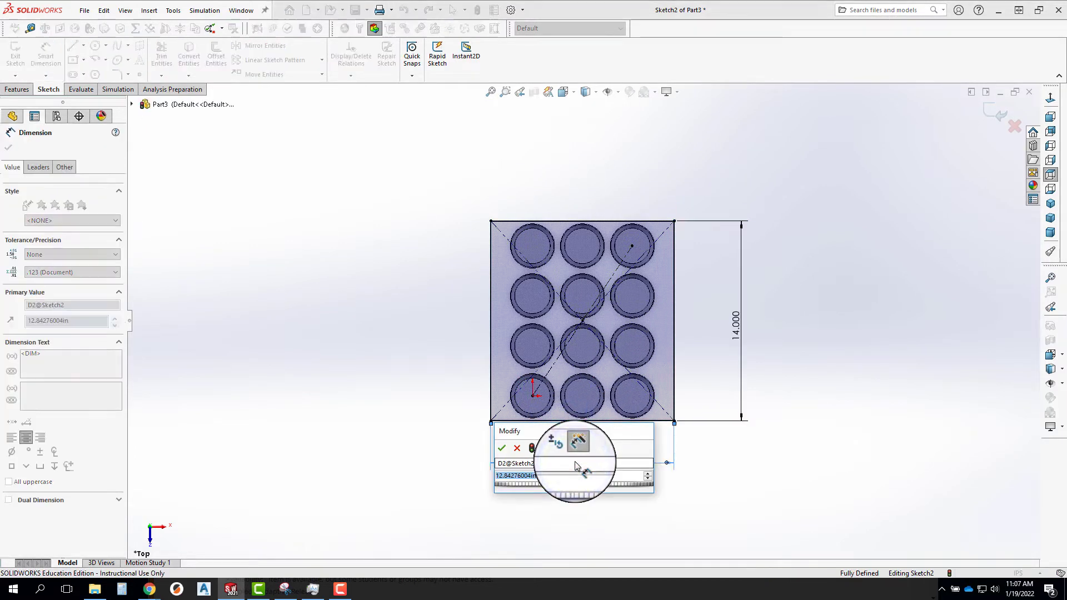
text(10.5)
key(Return)
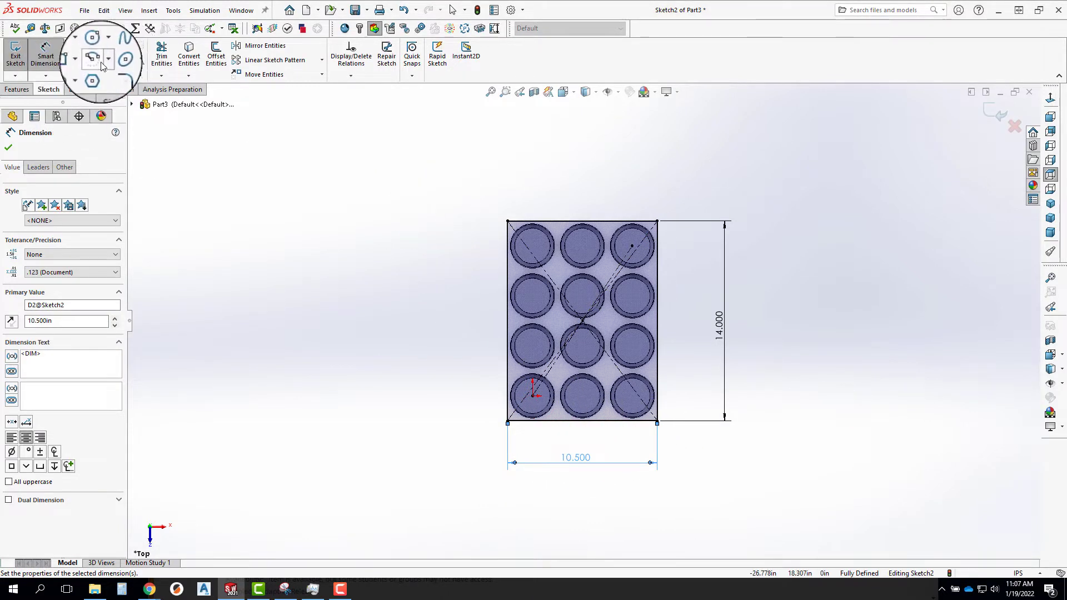
Fillet all four corners of the tray rectangle with a 1 in radius.
click(117, 74)
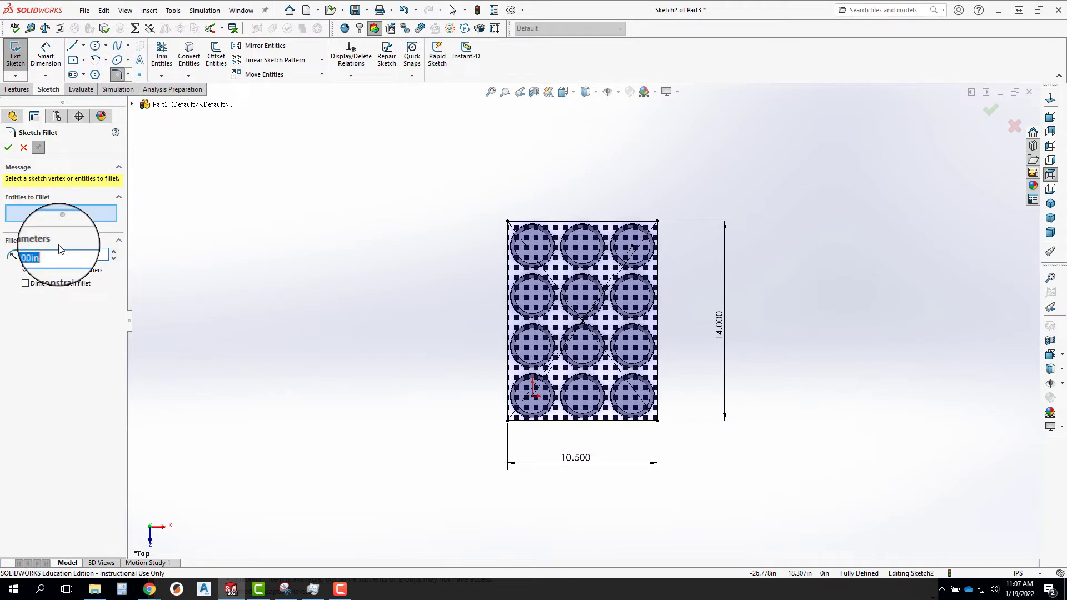
click(40, 220)
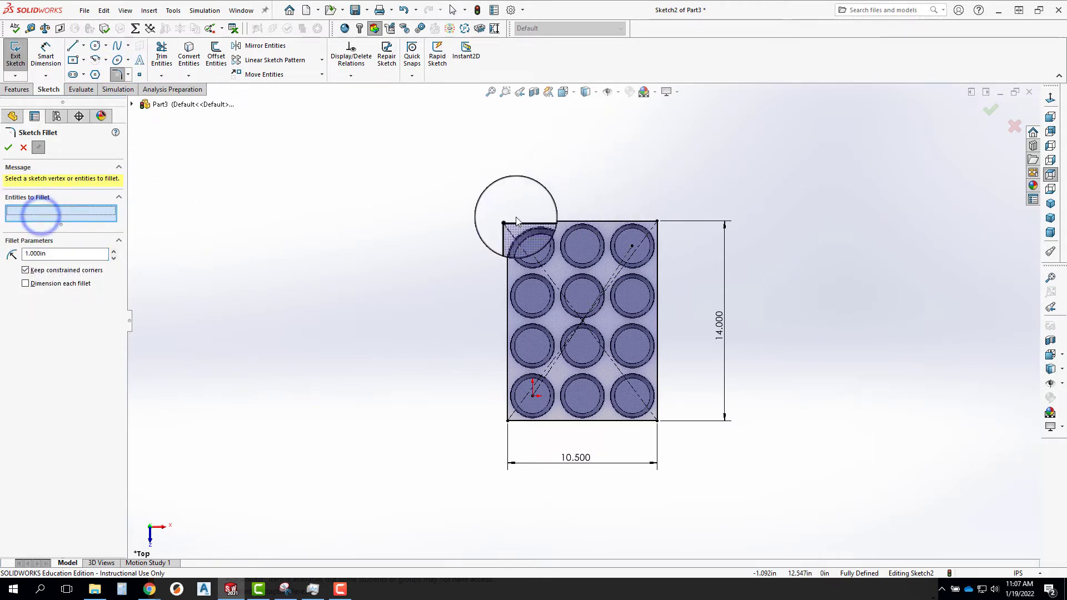
click(507, 221)
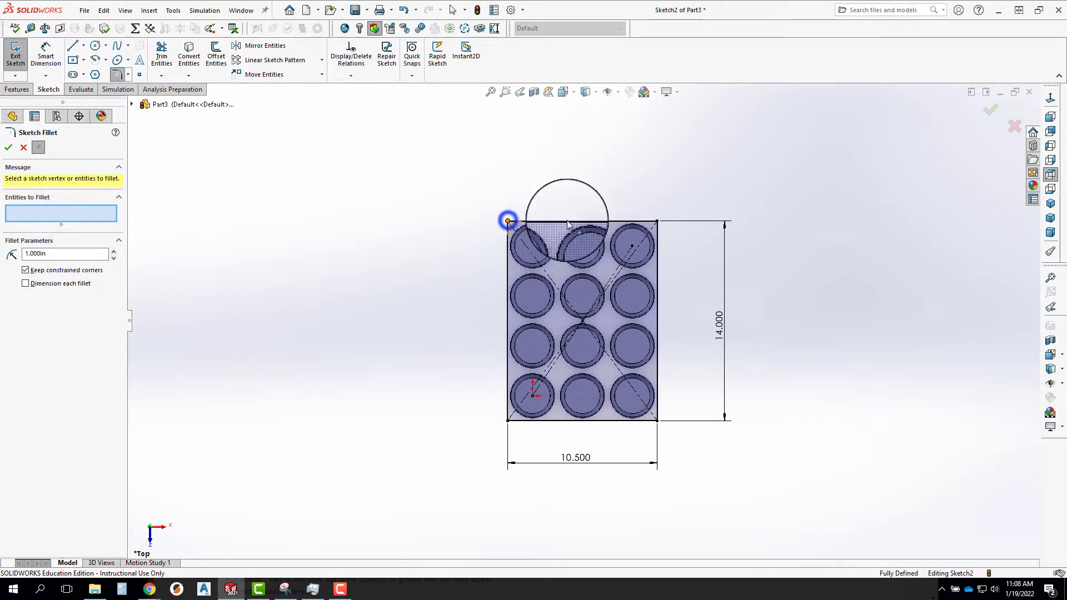
click(657, 221)
click(657, 420)
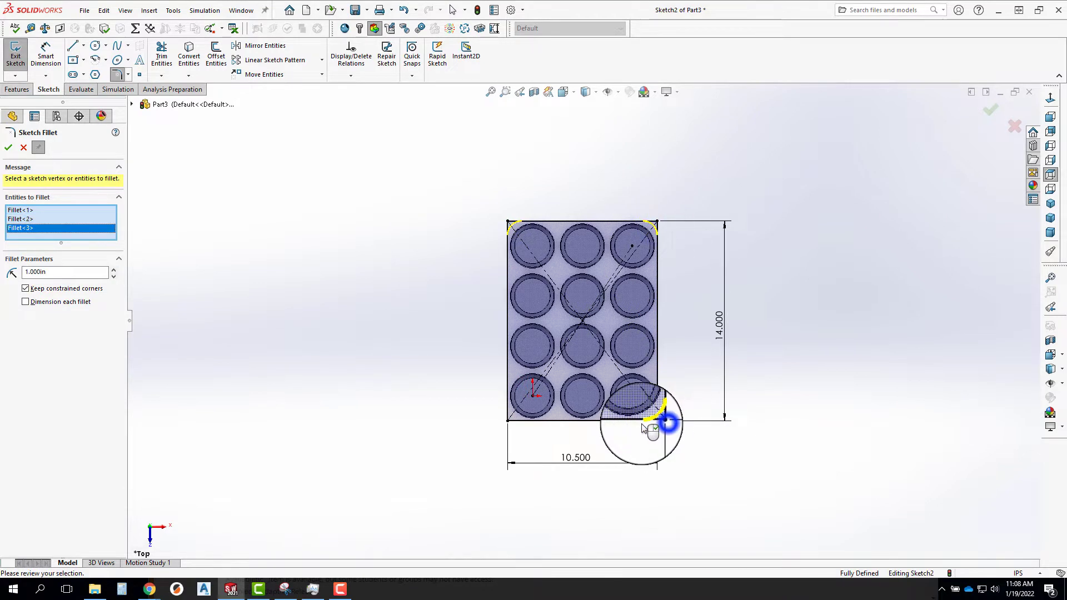
click(507, 420)
right_click(508, 423)
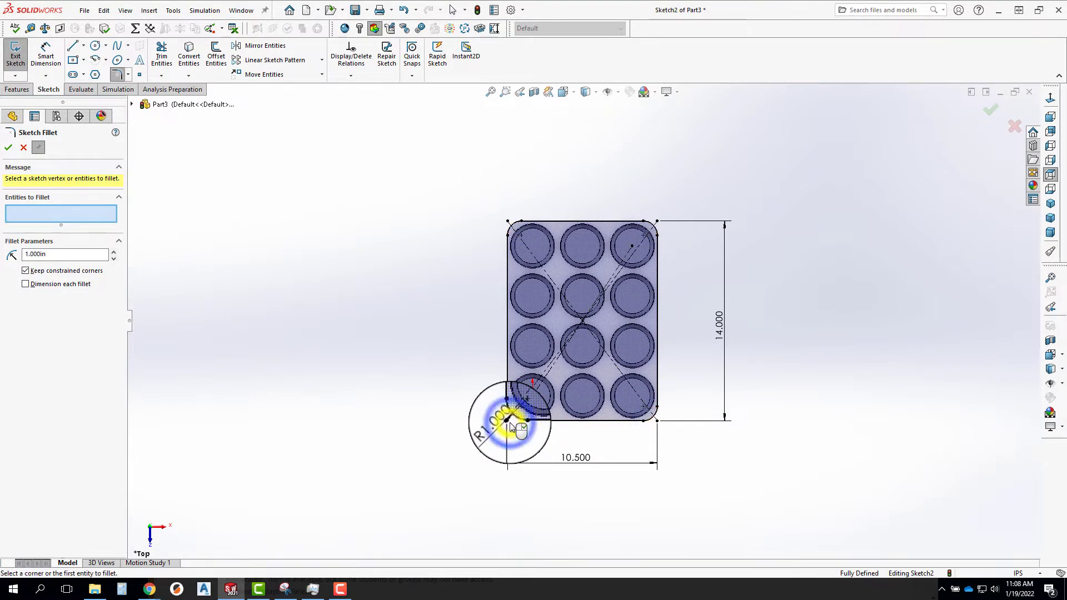
click(8, 148)
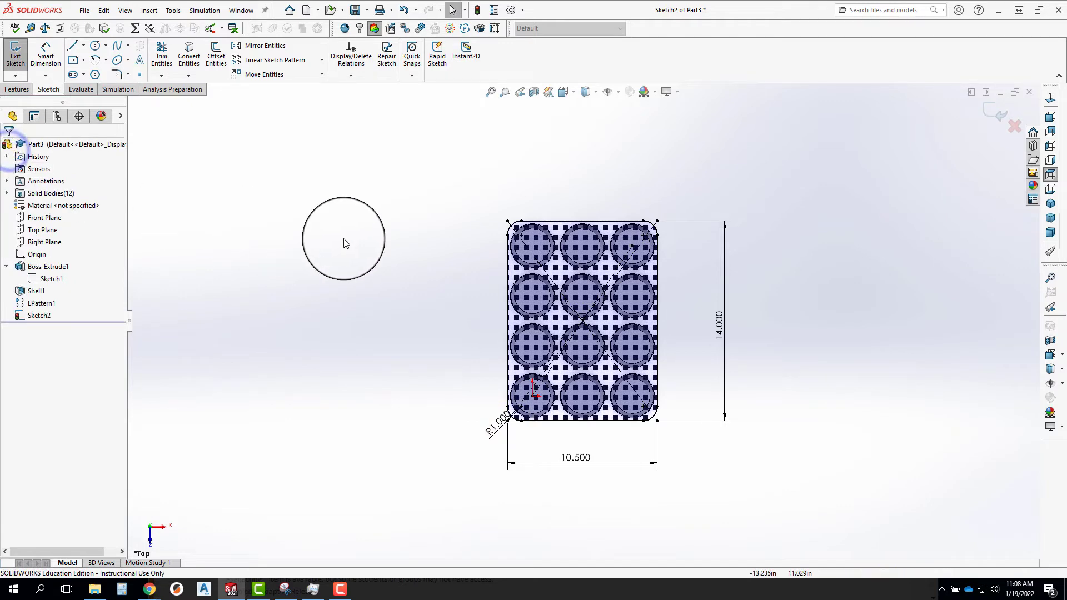
Convert the inner rim edge of the original cup at the origin into a circle in the tray sketch.
scroll(533, 261, down, 2)
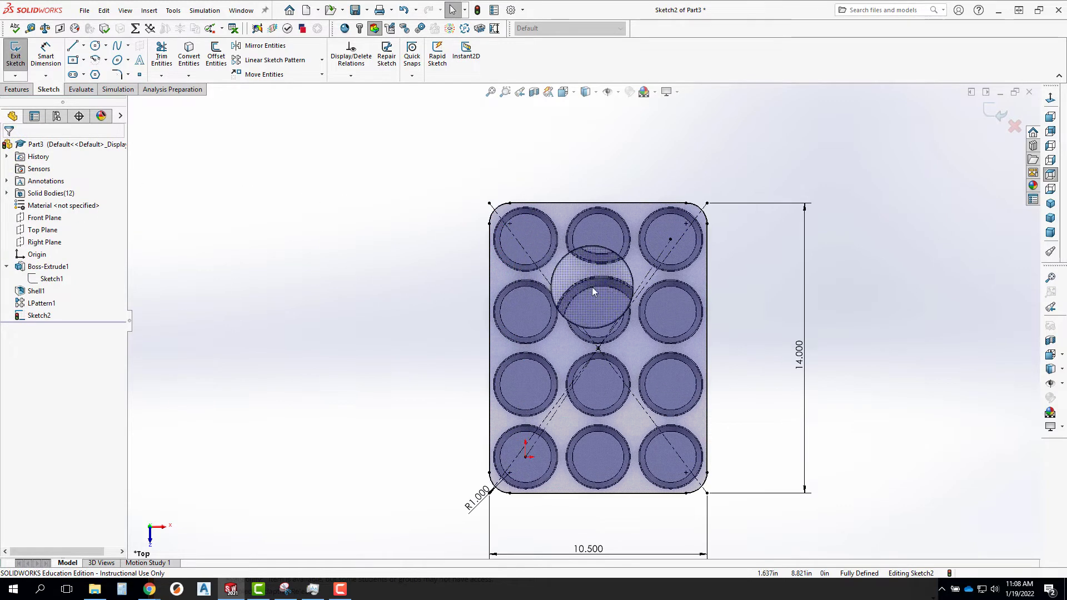
scroll(611, 305, up, 2)
middle_drag(595, 309, 592, 262)
scroll(551, 369, down, 3)
scroll(492, 398, up, 2)
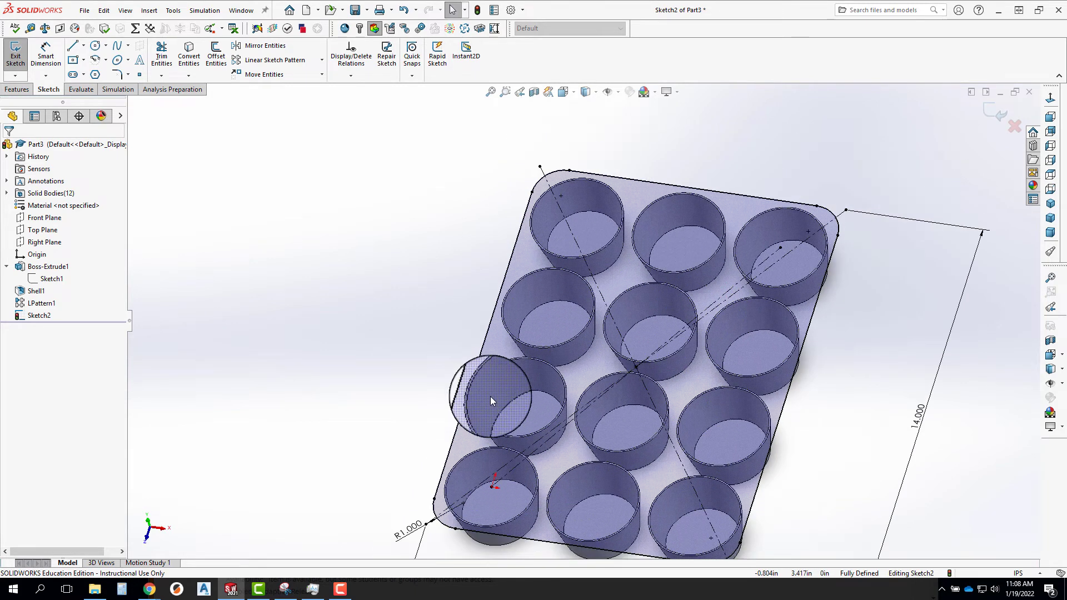
scroll(489, 422, down, 4)
click(501, 459)
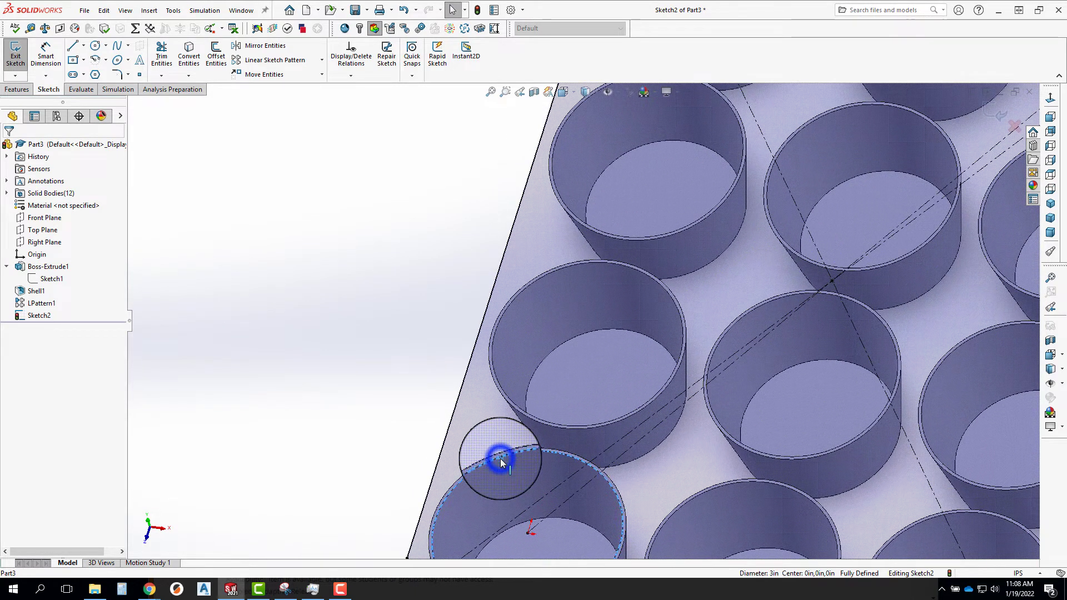
click(394, 414)
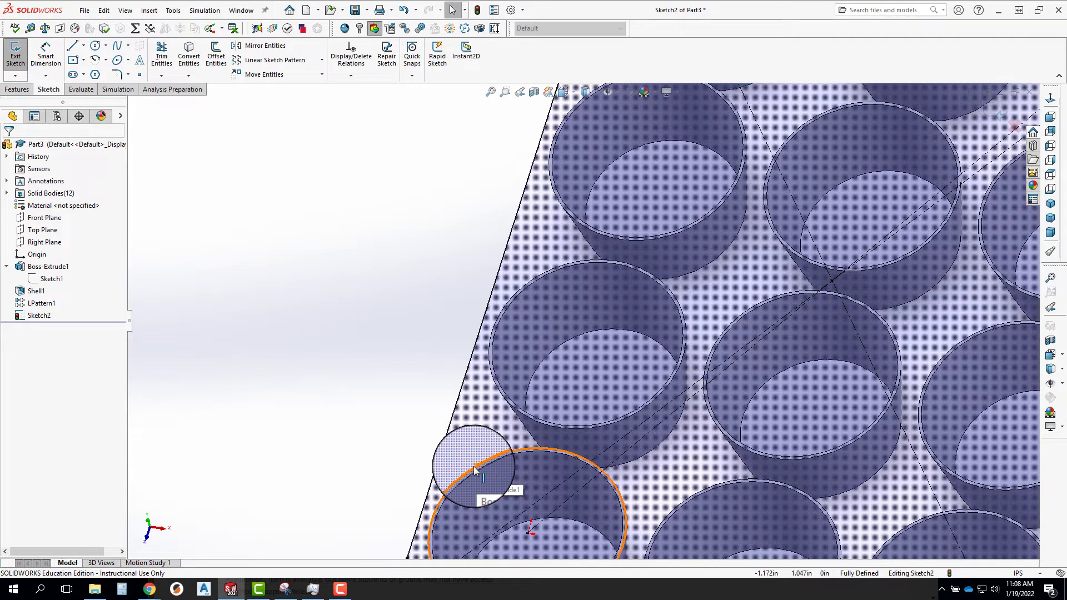
middle_drag(473, 467, 517, 336)
scroll(473, 472, down, 7)
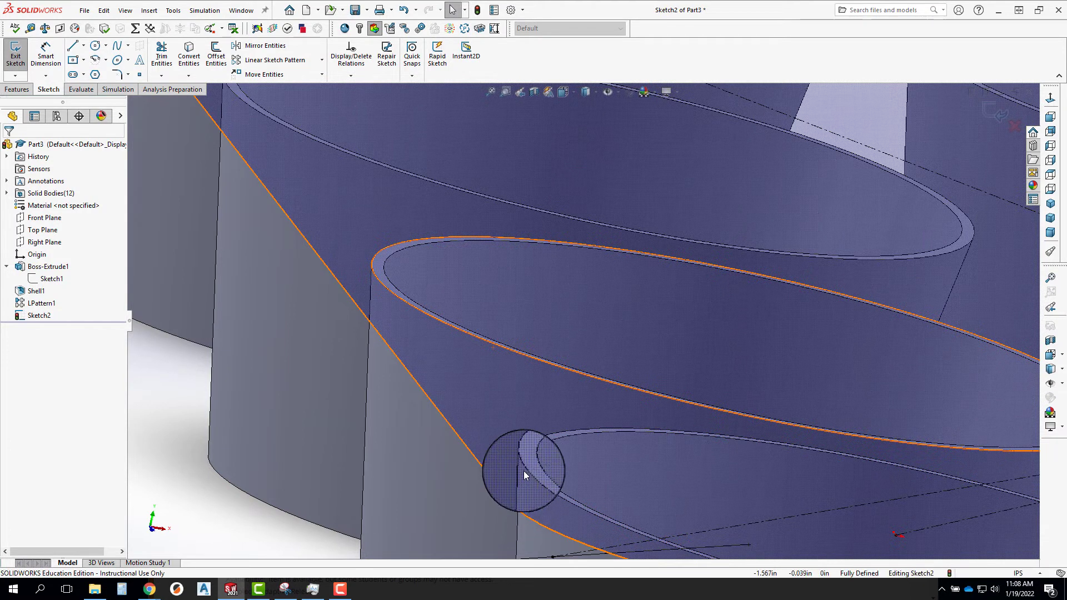
click(532, 464)
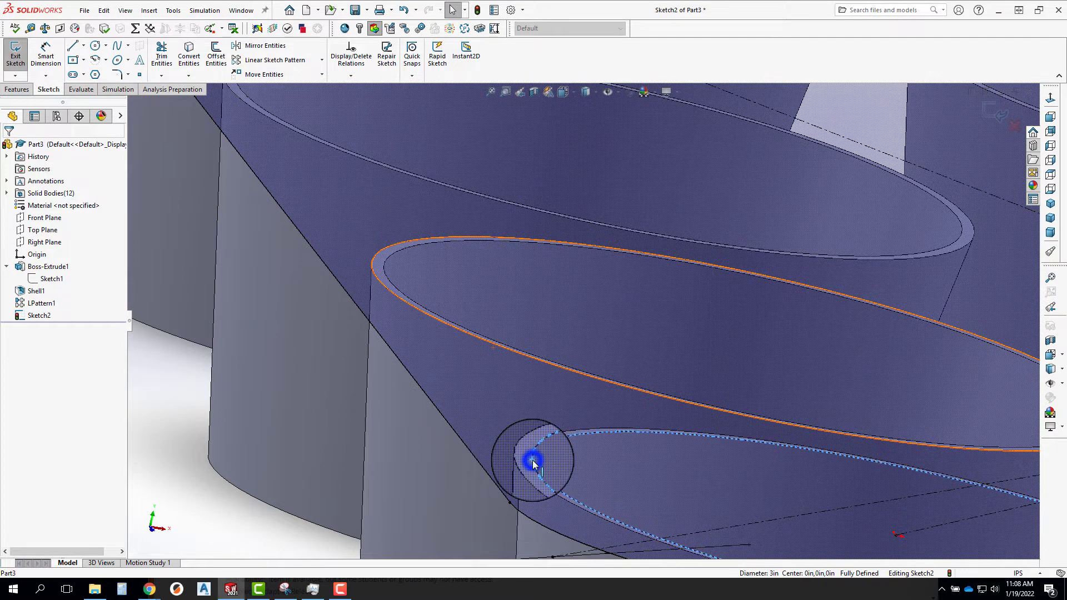
scroll(435, 431, up, 5)
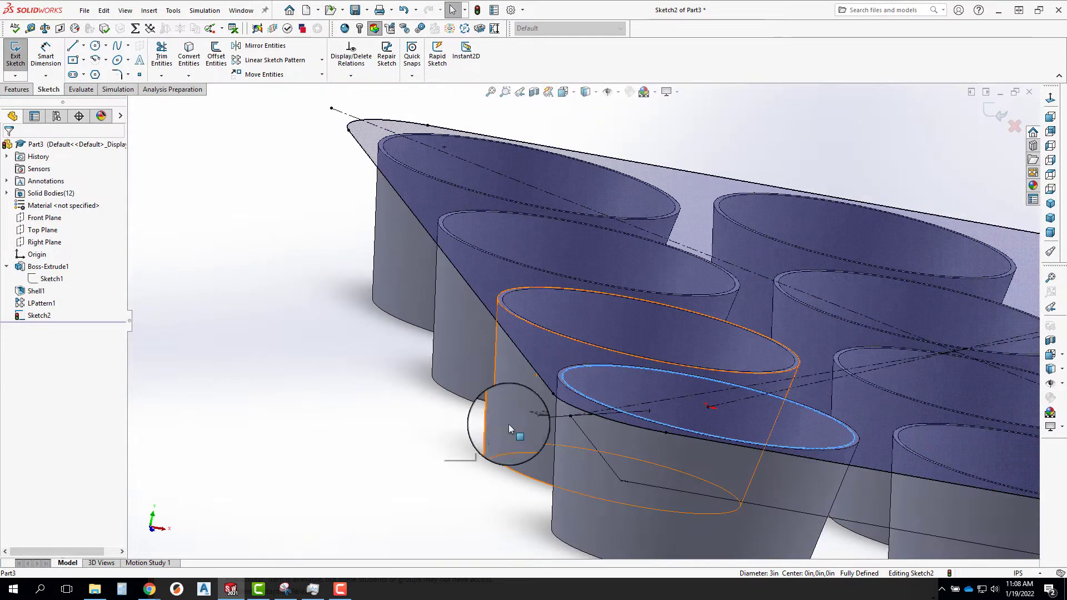
middle_drag(517, 369, 487, 404)
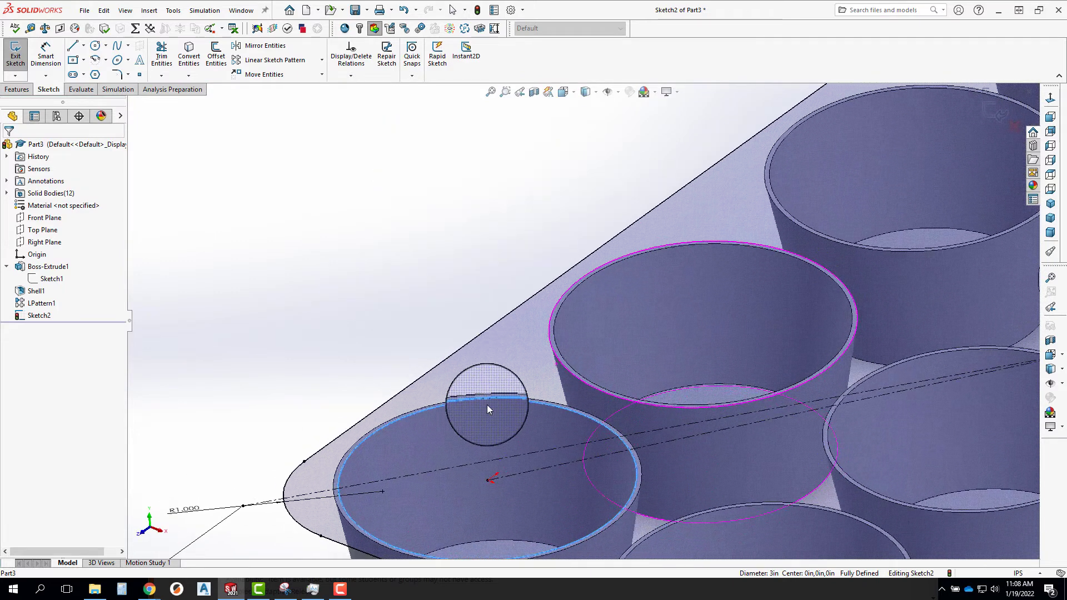
click(188, 55)
Start a linear sketch pattern of the converted circle with 3 instances spaced 3.5 in along the X-axis.
click(1045, 98)
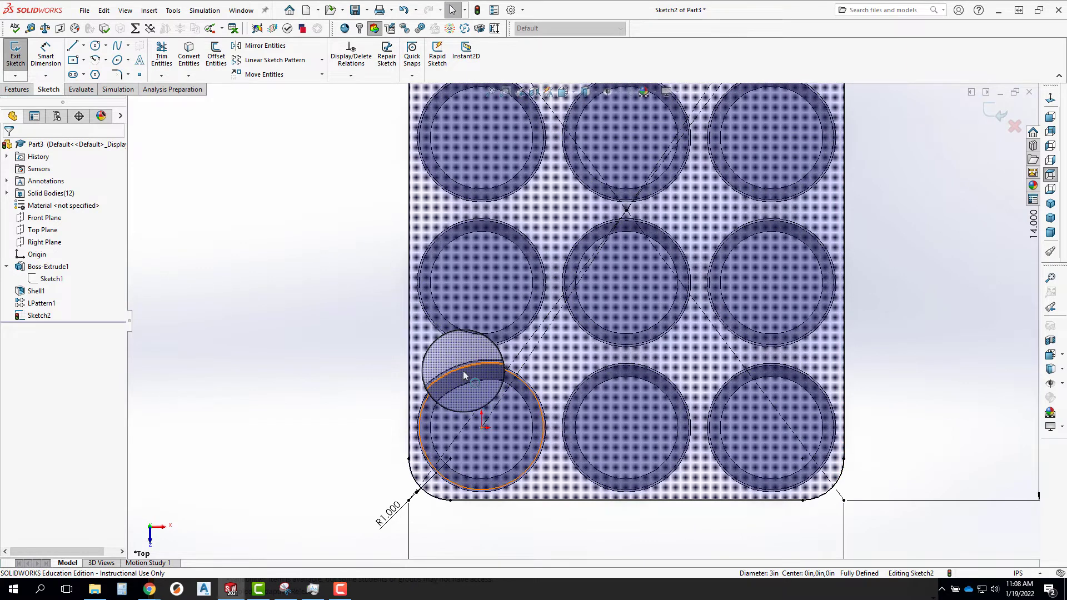
click(462, 369)
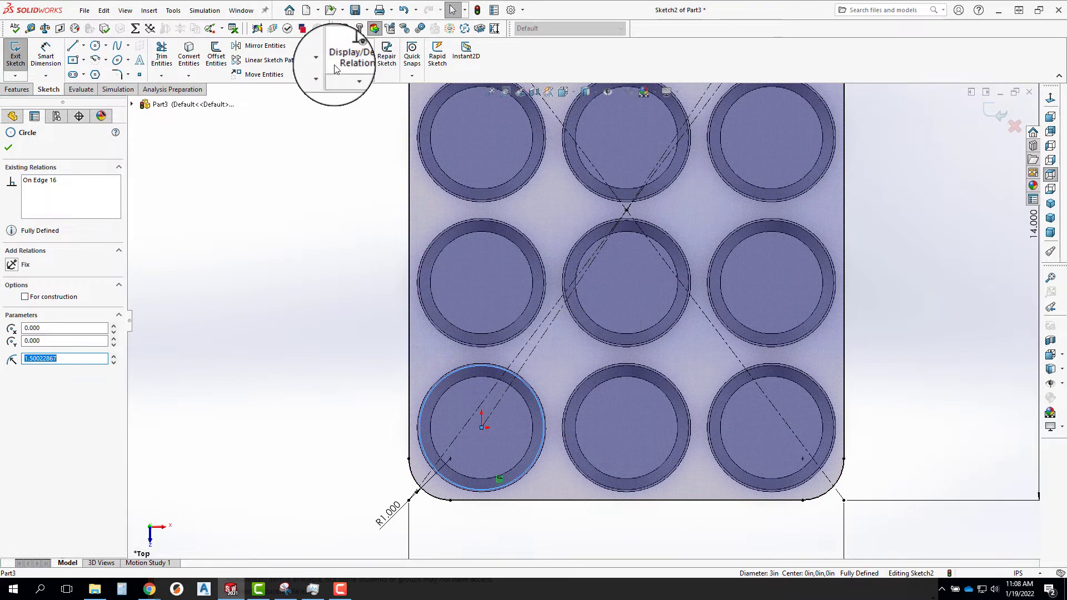
click(238, 62)
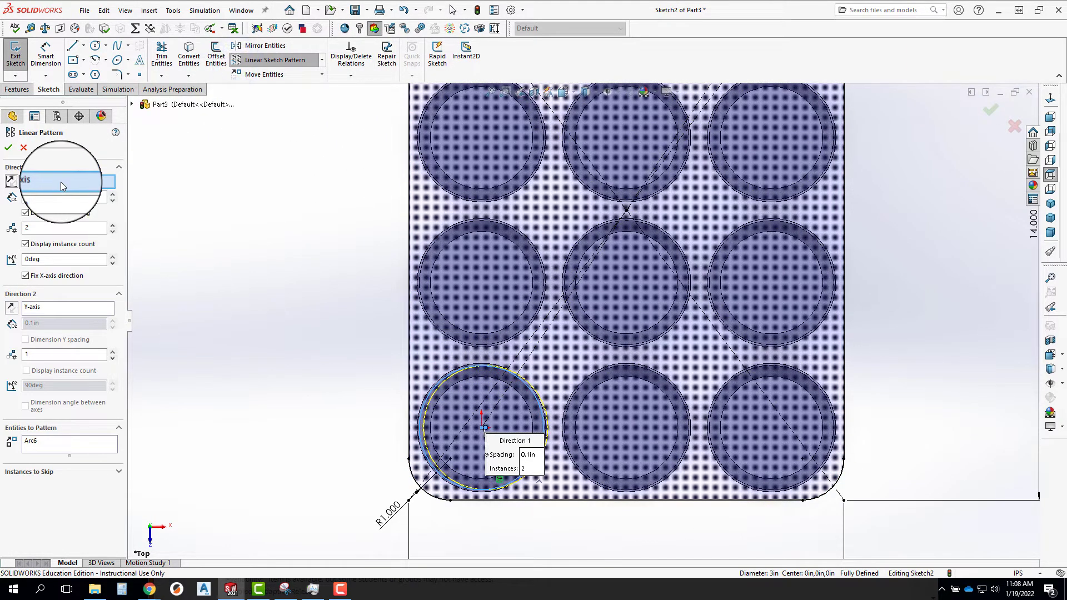
click(49, 196)
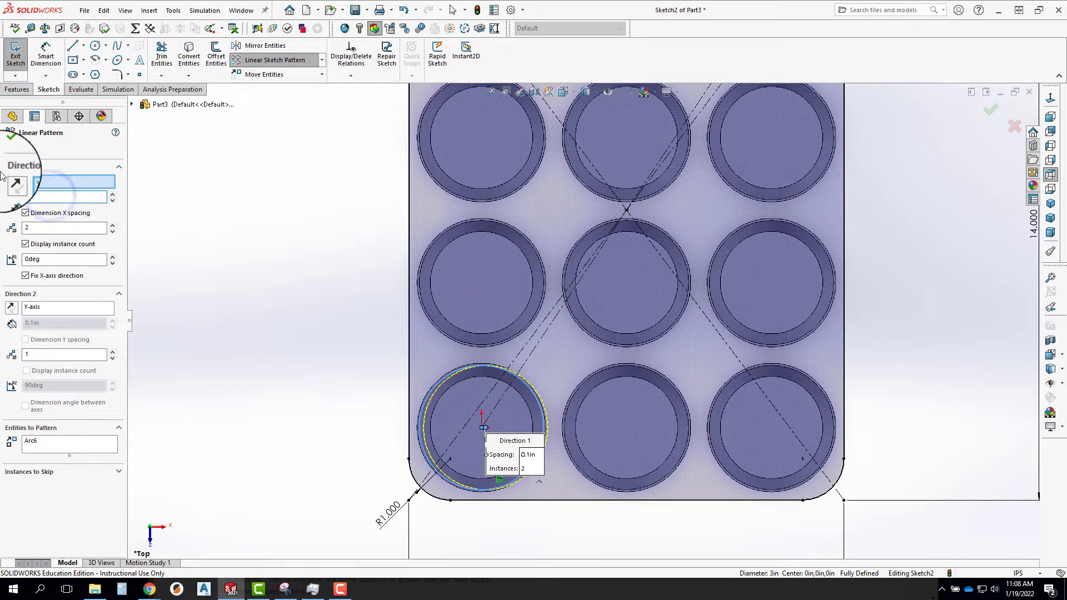
click(39, 227)
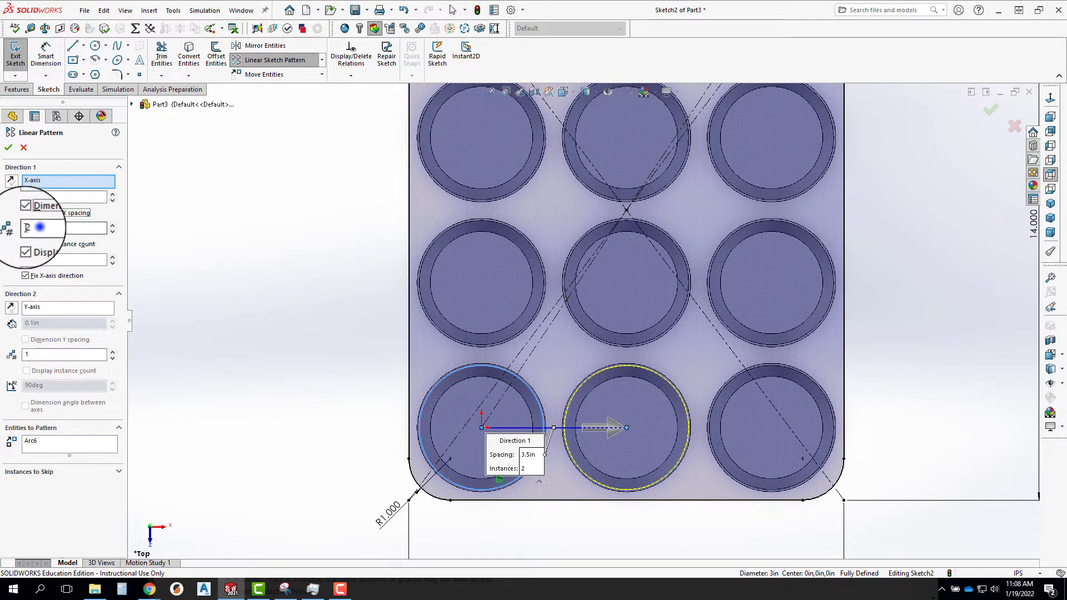
text(3)
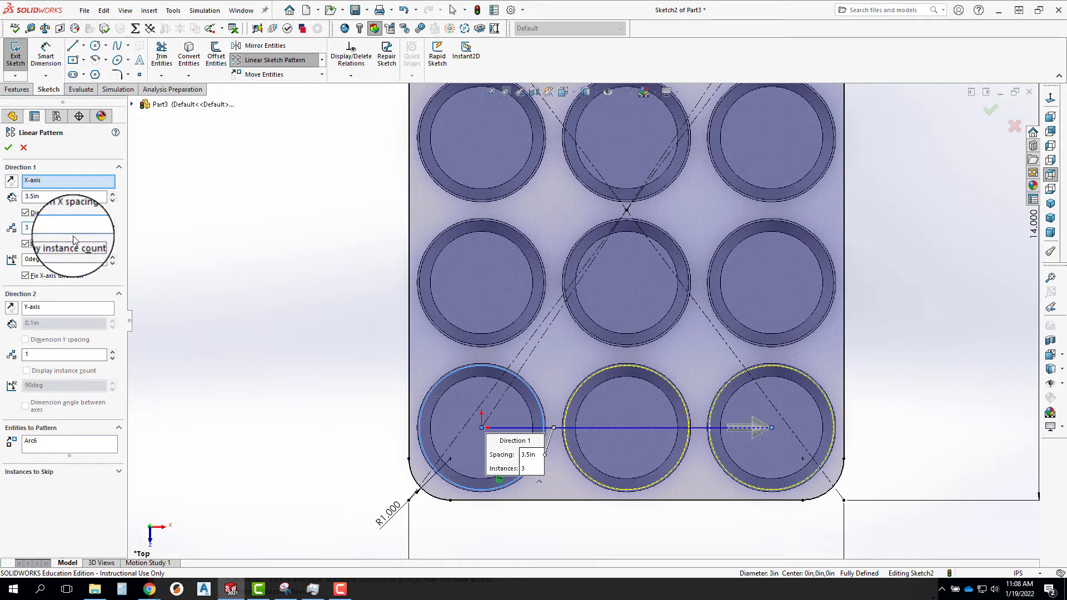
Add a Y-axis direction with 4 instances spaced 3.5 in and finish the circle pattern.
click(45, 322)
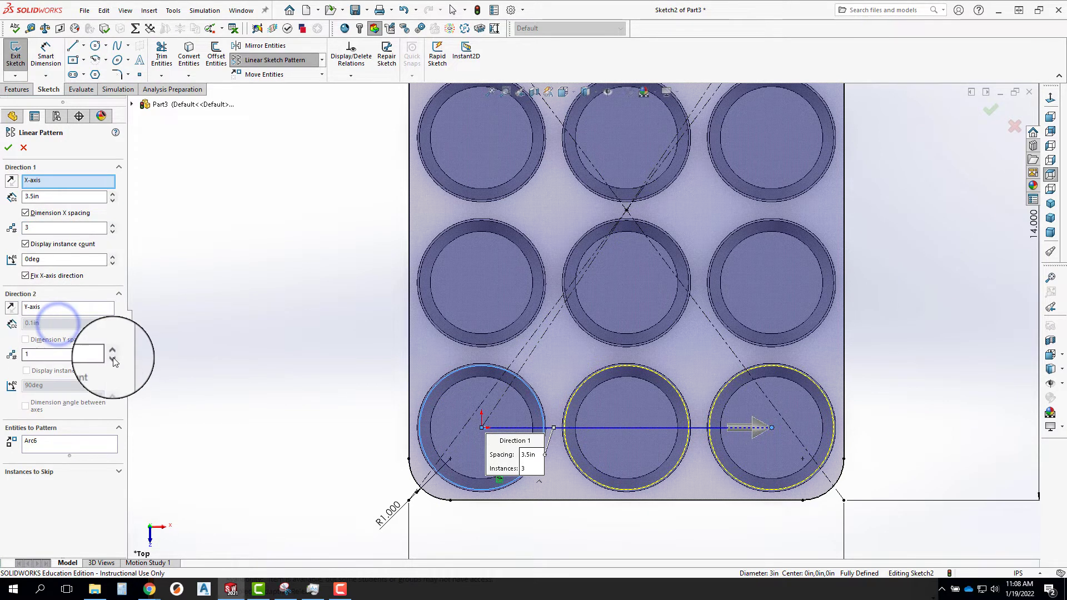
drag(55, 327, 1, 327)
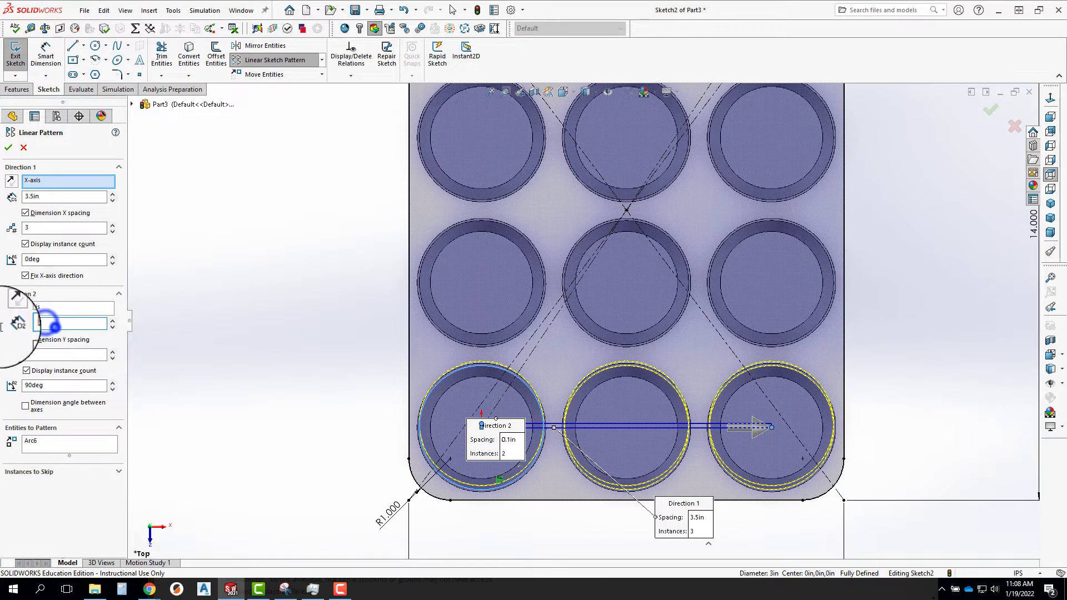
text(3.5)
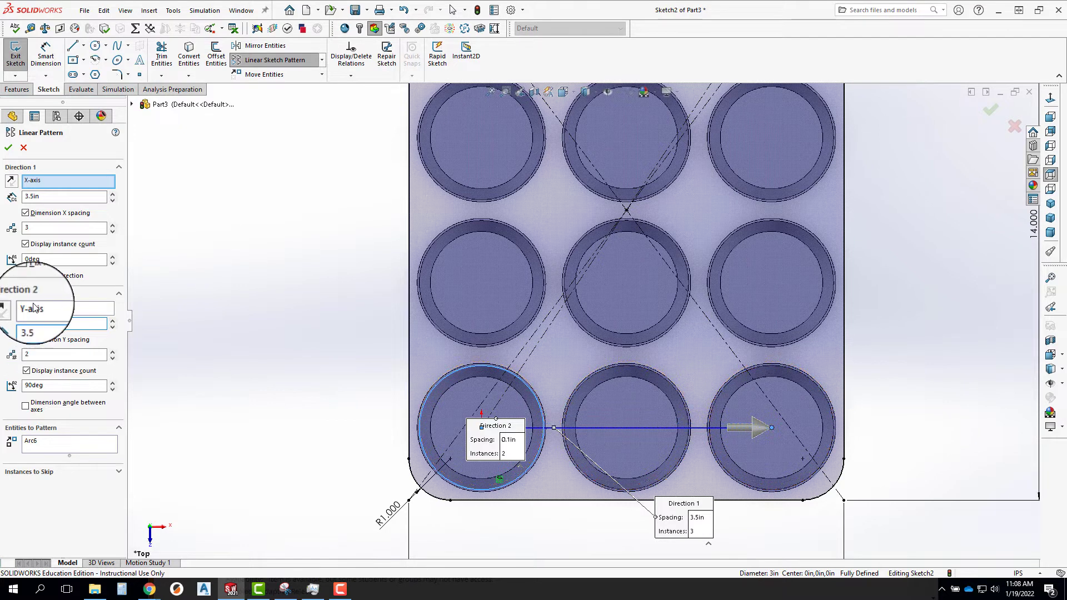
key(Return)
click(113, 351)
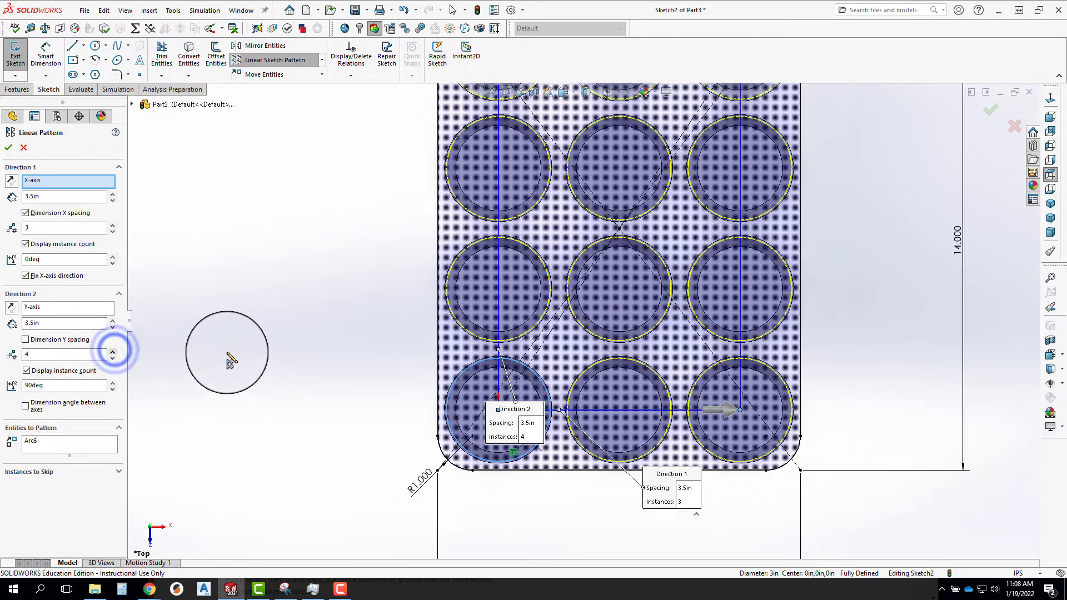
click(9, 149)
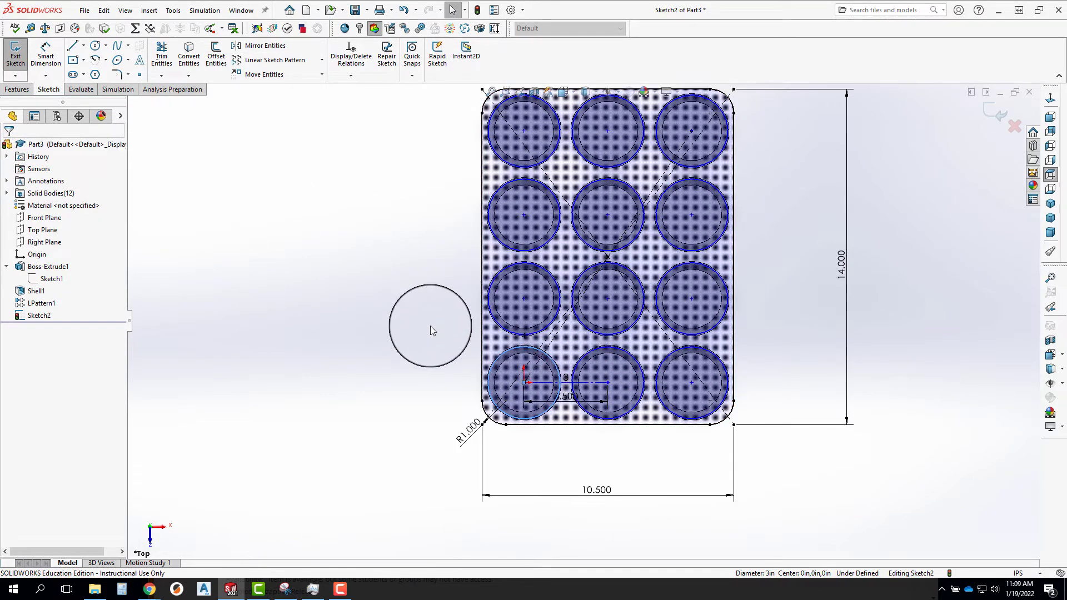
Extrude the tray sketch 0.05 in as a boss, reversed downward toward the cup bottoms, with the result merged.
mouse_move(430, 326)
middle_down()
mouse_move(467, 181)
mouse_move(395, 215)
middle_up()
click(17, 90)
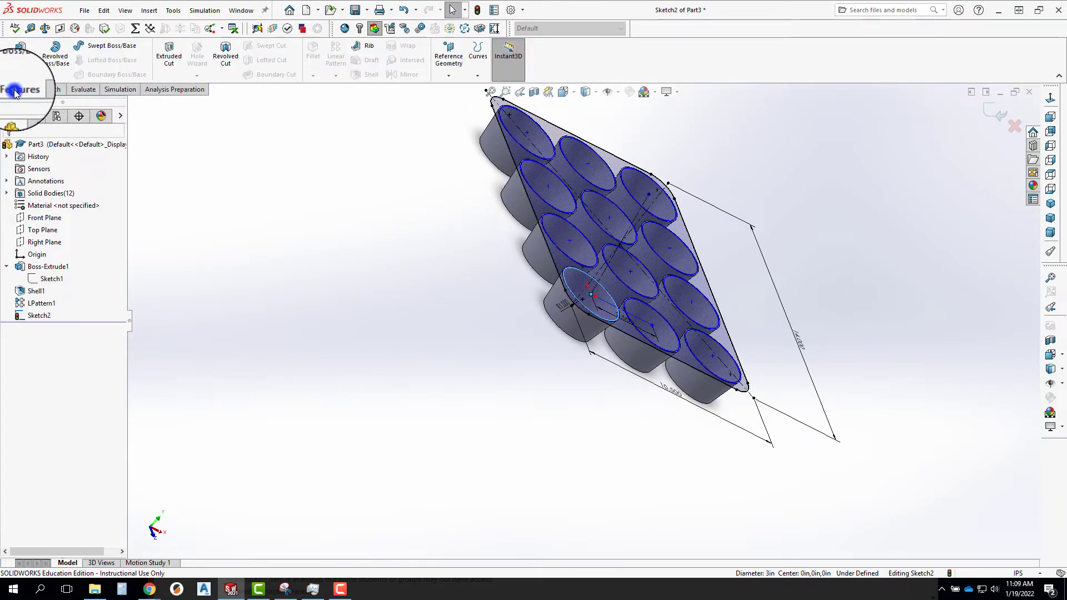
click(20, 59)
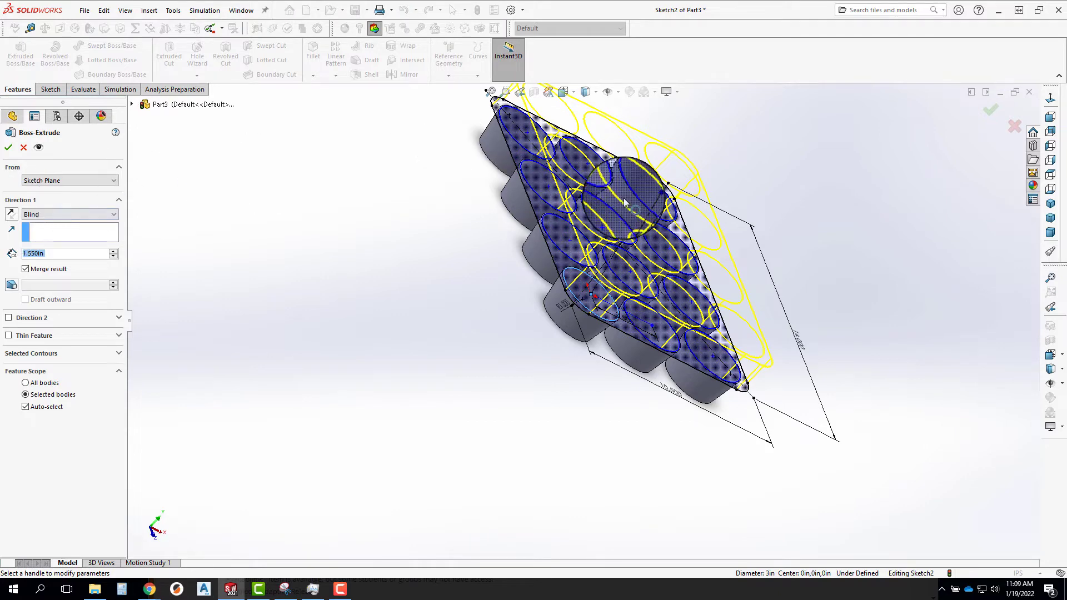
scroll(553, 188, down, 2)
scroll(536, 181, up, 1)
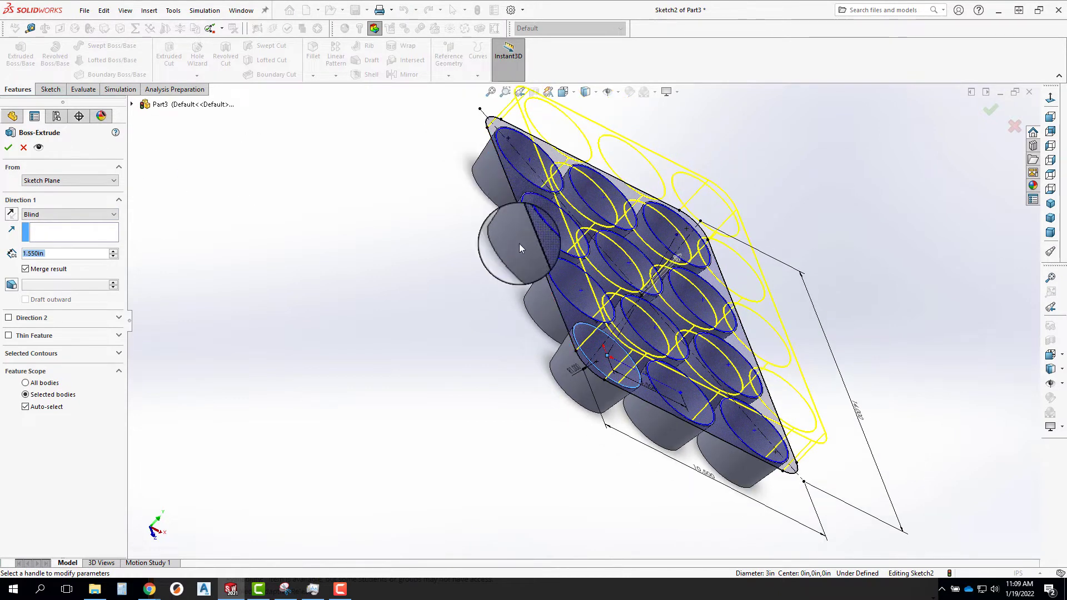
click(11, 214)
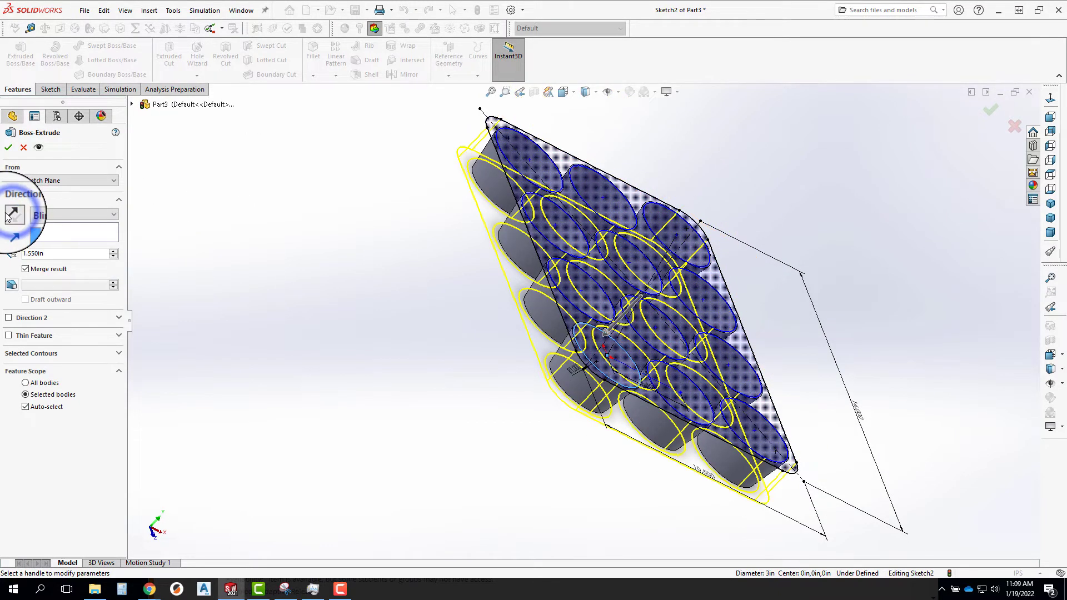
drag(59, 254, 6, 257)
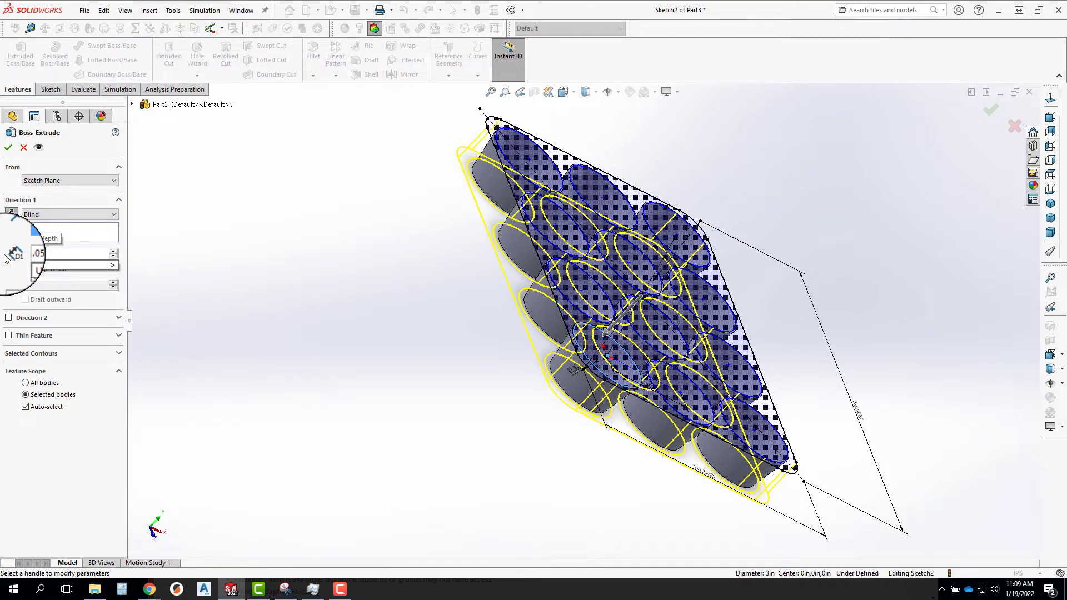
text(.05)
key(Return)
click(8, 148)
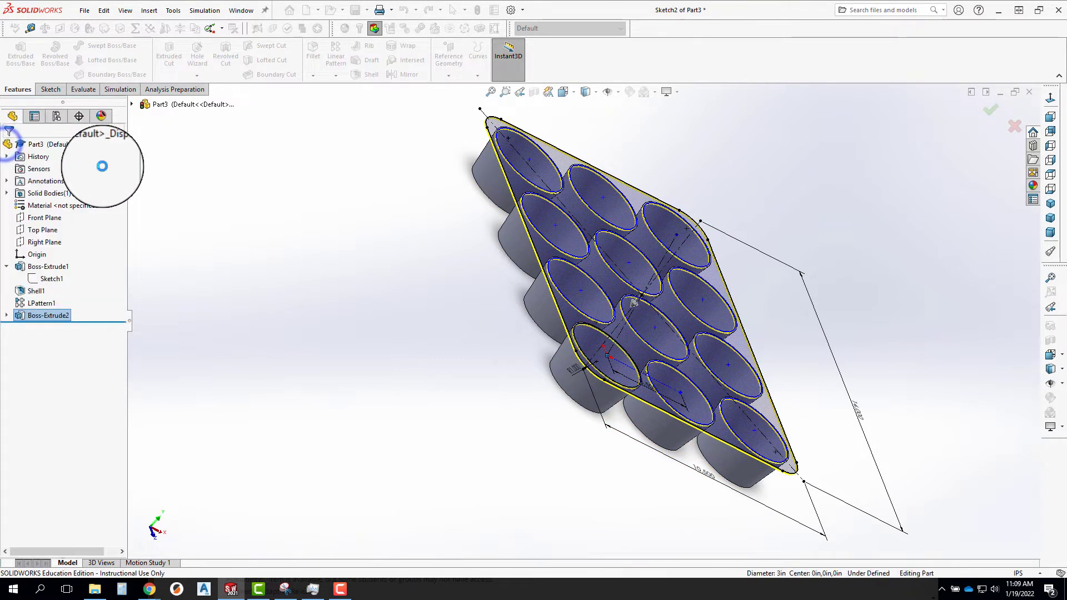
Measure the diameter of one patterned cup's rim edge on the tray's top surface.
middle_drag(705, 271, 582, 362)
click(297, 191)
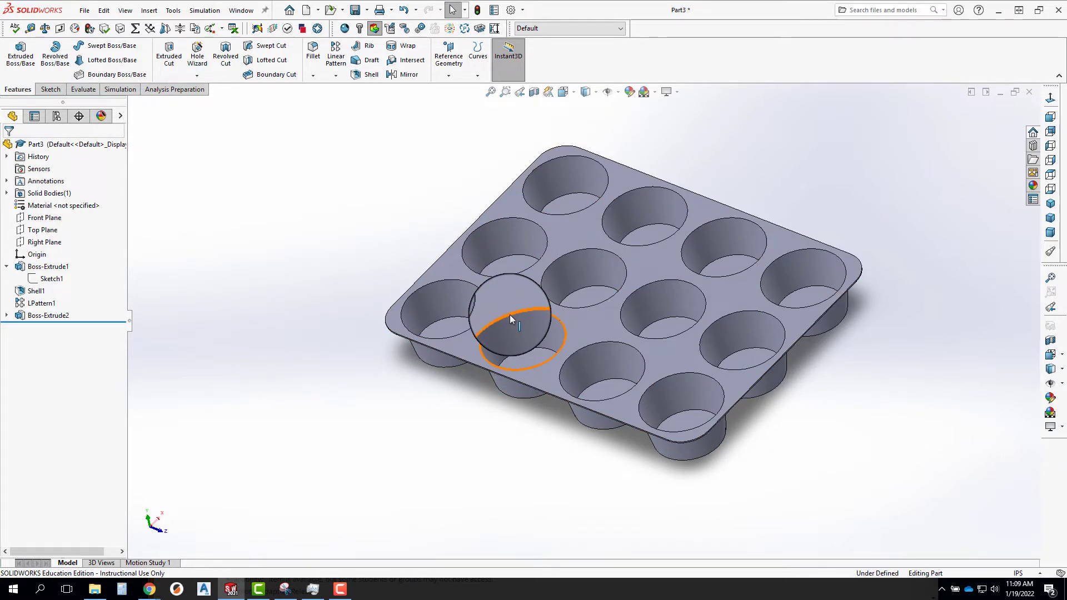
scroll(509, 314, down, 5)
click(538, 325)
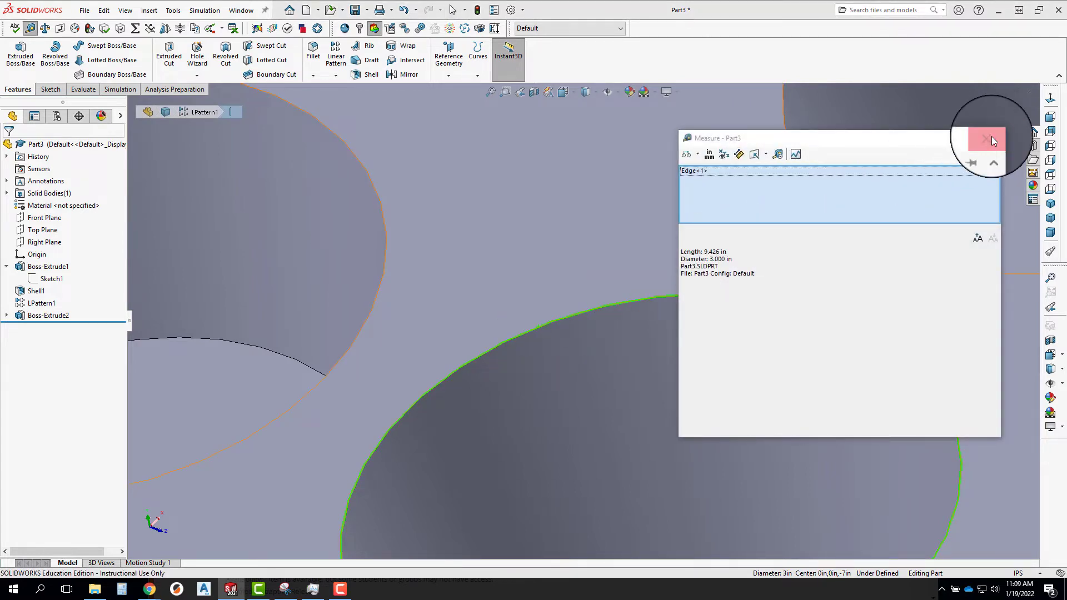
click(992, 136)
Check the cup depth by selecting the tray's top face and the inside bottom face of a cup.
click(619, 271)
scroll(622, 303, up, 4)
scroll(638, 345, down, 1)
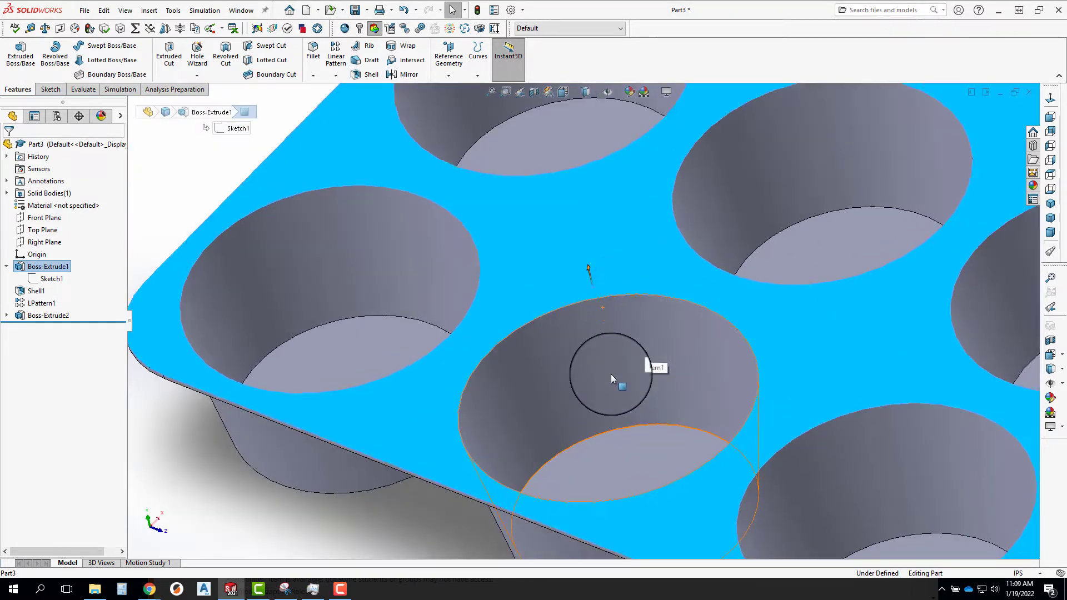
middle_drag(611, 374, 628, 475)
click(630, 472)
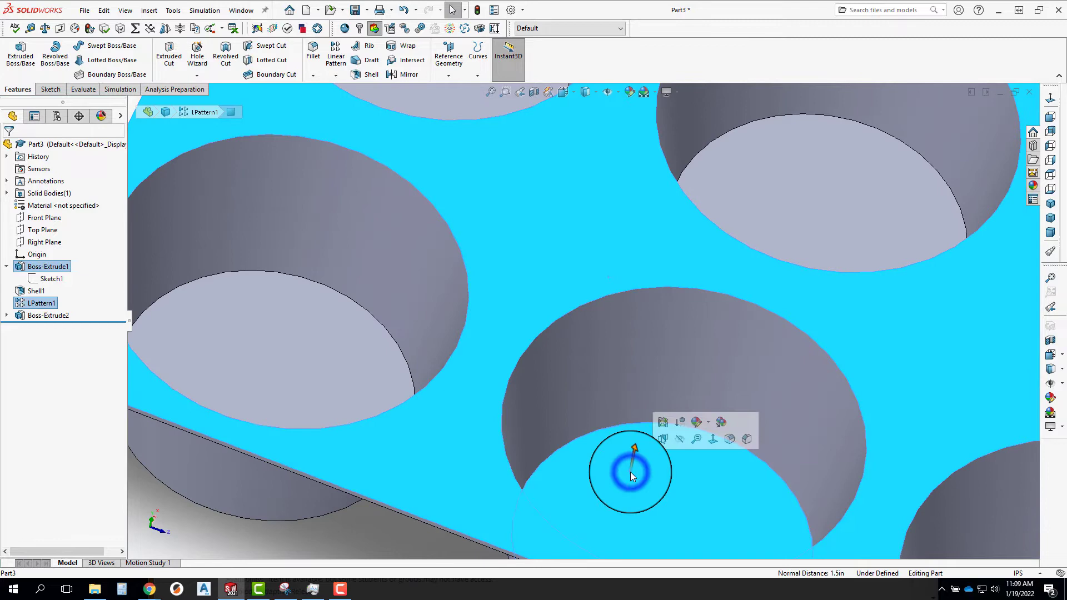
Measure the distance between the tray's top face and the cup's inside bottom face with the Measure tool.
click(666, 439)
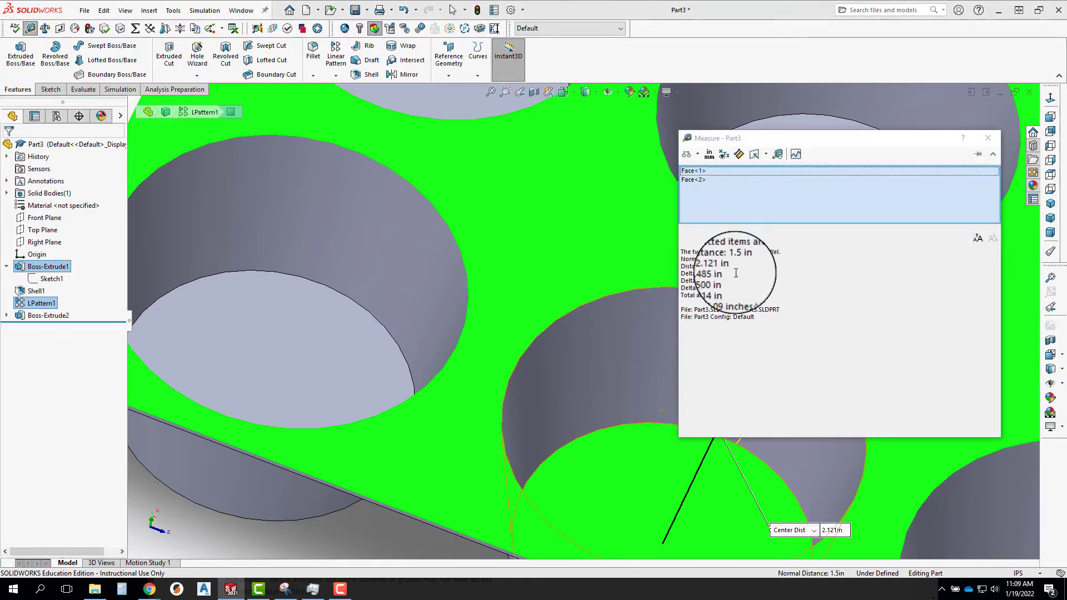
click(988, 139)
scroll(800, 333, up, 5)
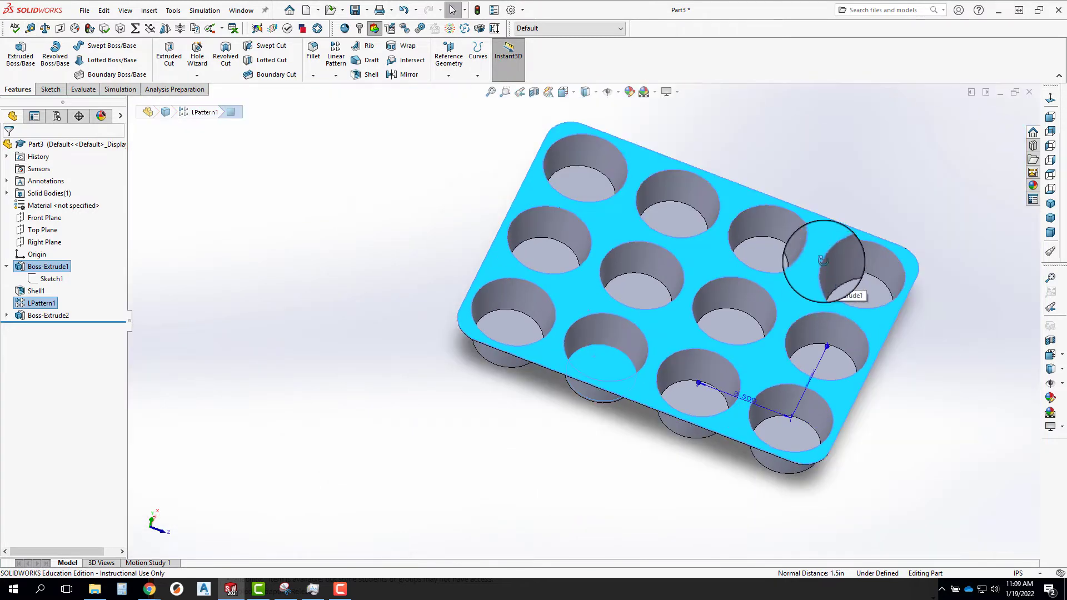
middle_drag(858, 285, 796, 314)
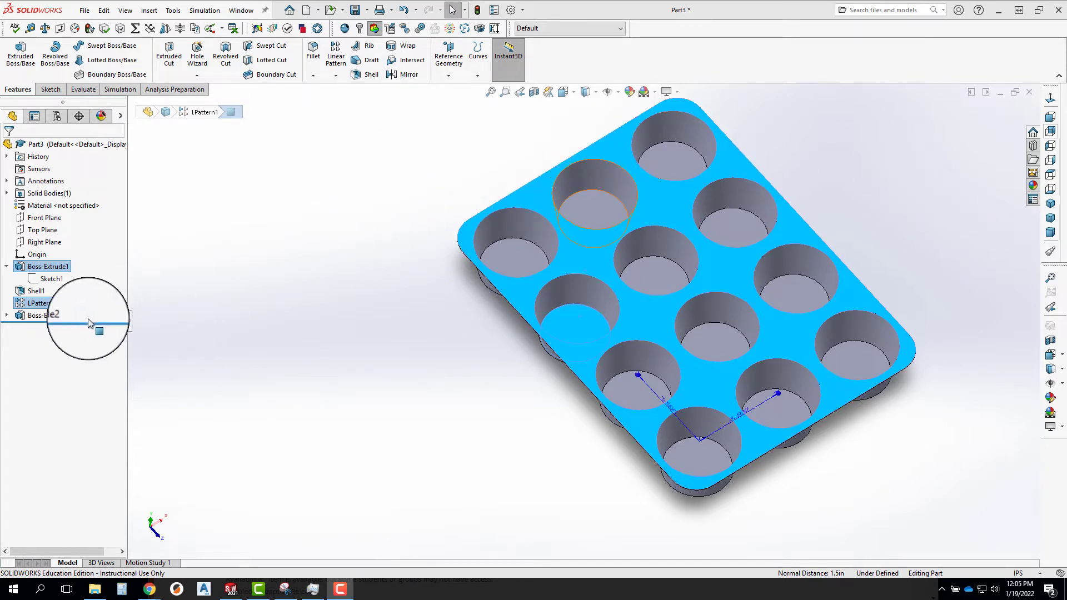
Delete the tray extrusion together with its absorbed sketch.
click(35, 315)
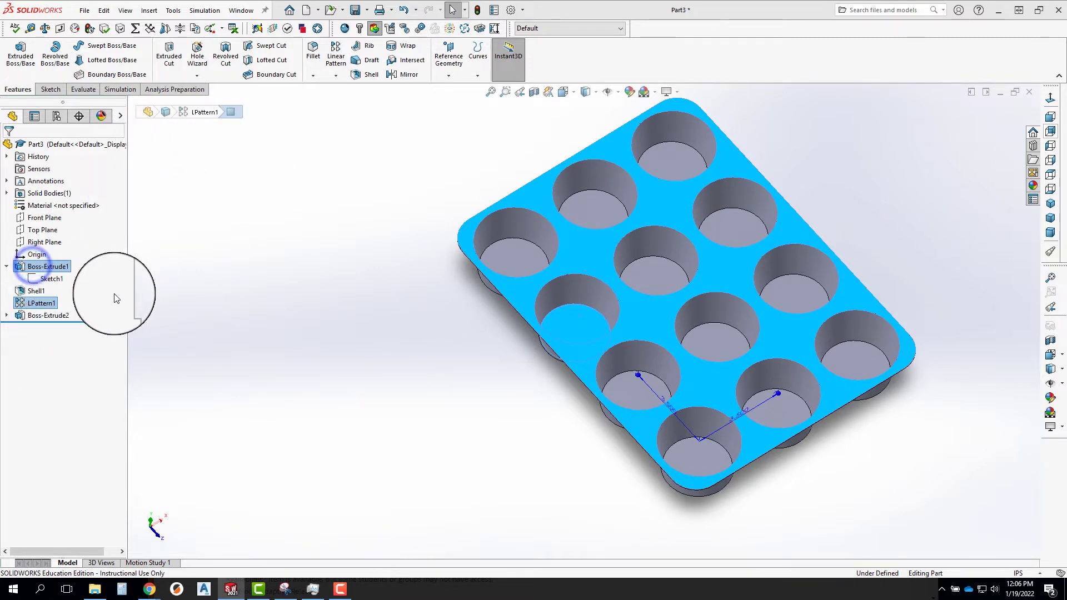
click(178, 284)
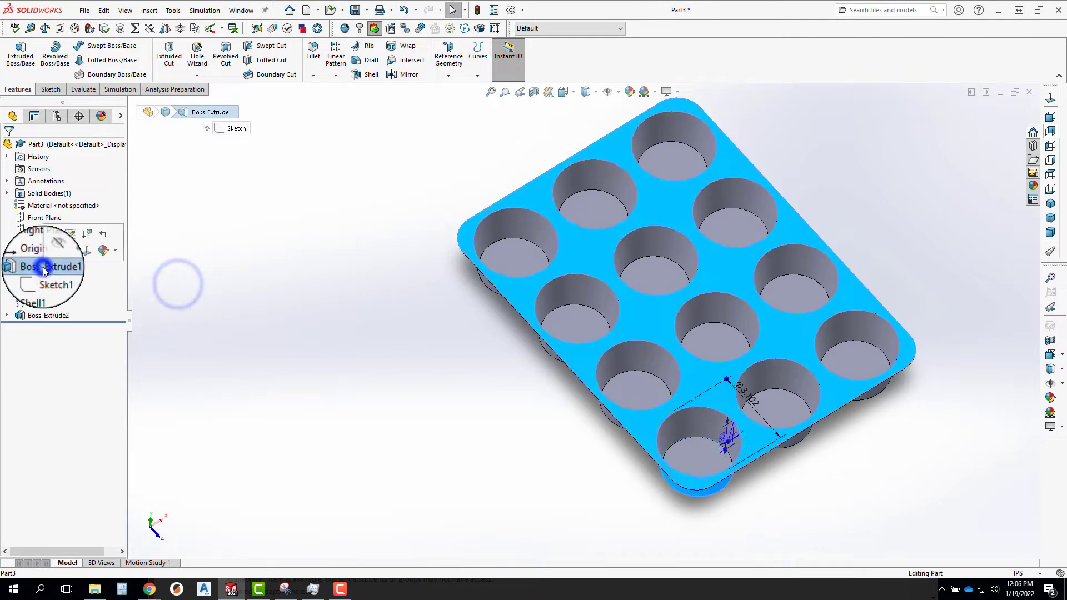
click(42, 317)
key(Delete)
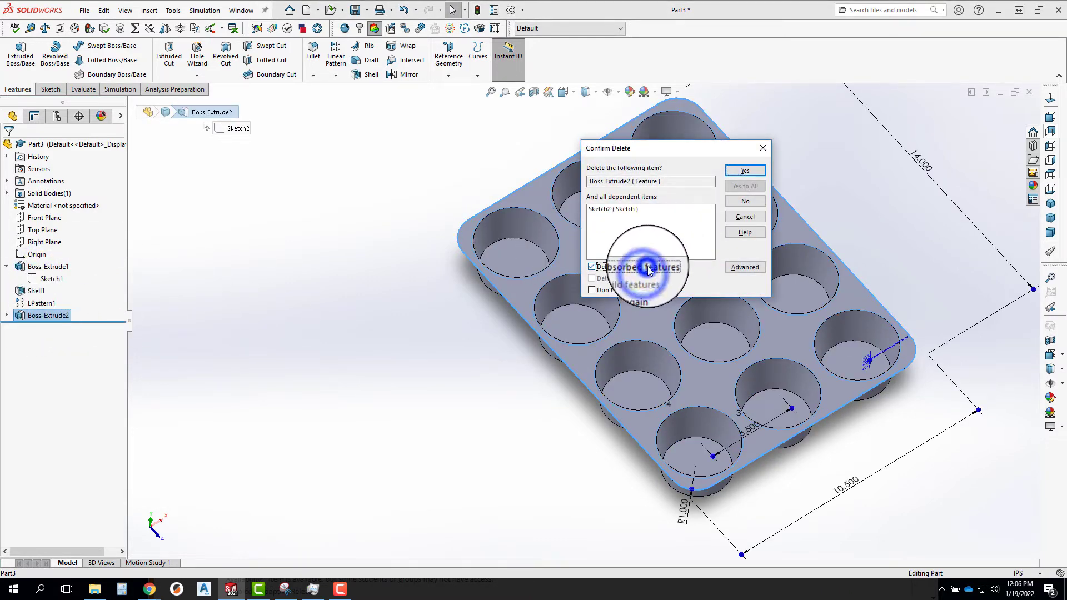
click(745, 170)
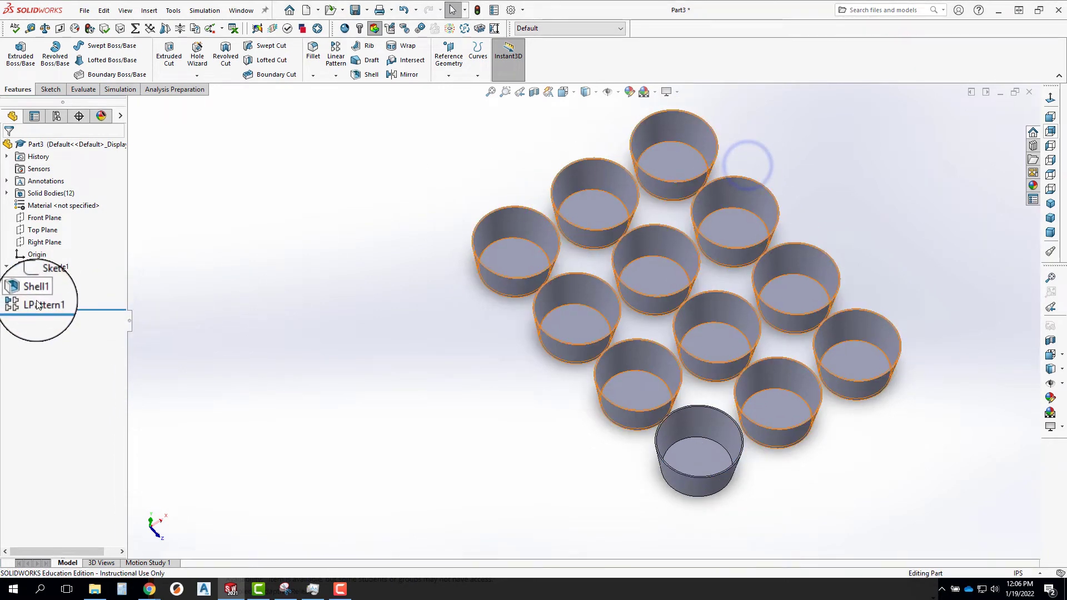
Delete the linear pattern of the cups and the shell feature of the original cup.
click(41, 303)
key(Delete)
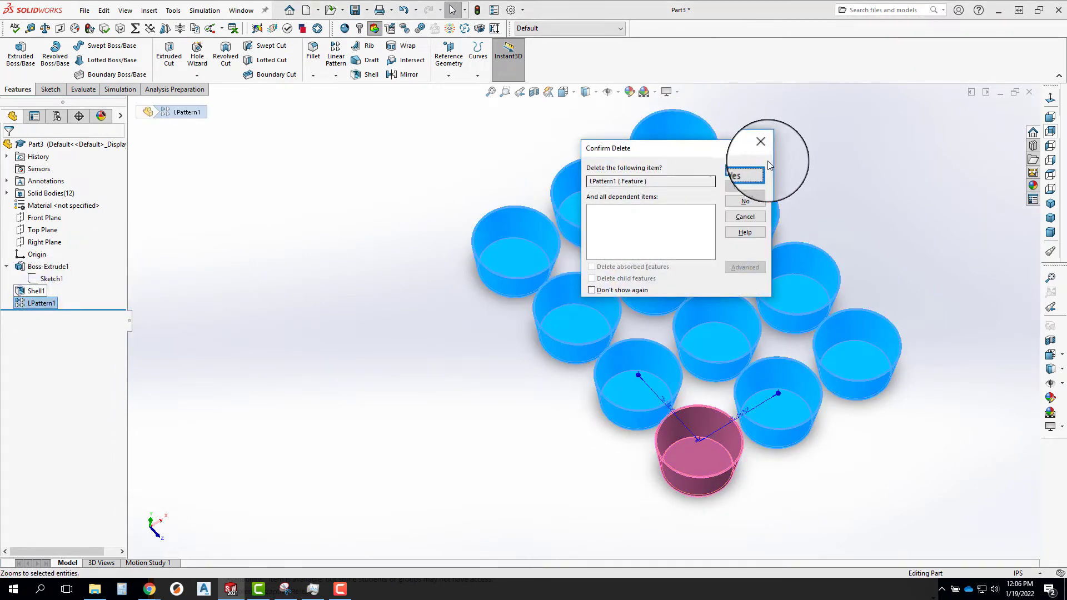
click(746, 170)
click(38, 290)
key(Delete)
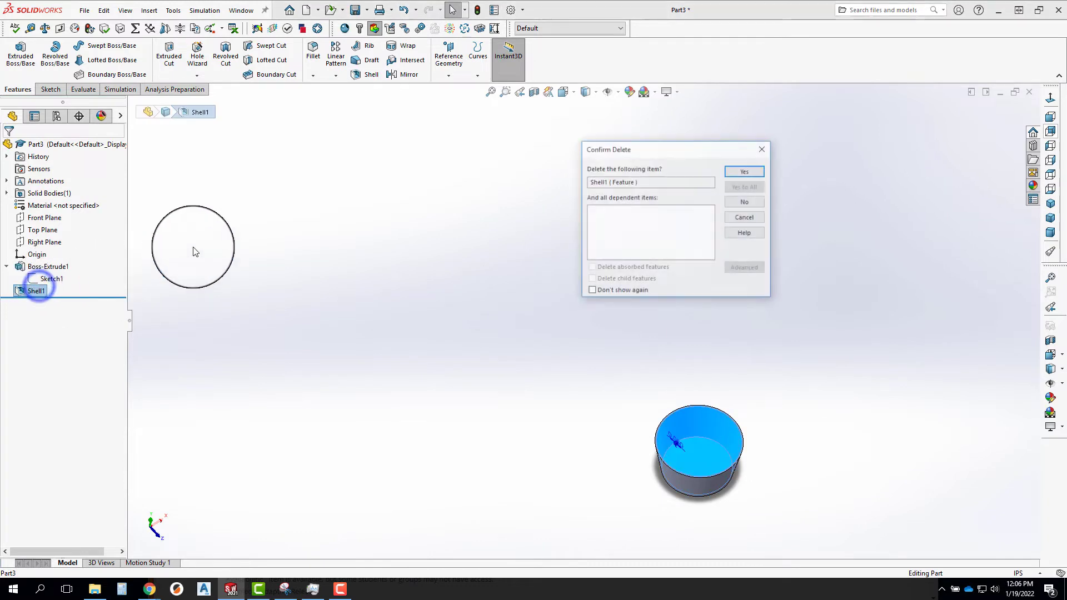
click(729, 173)
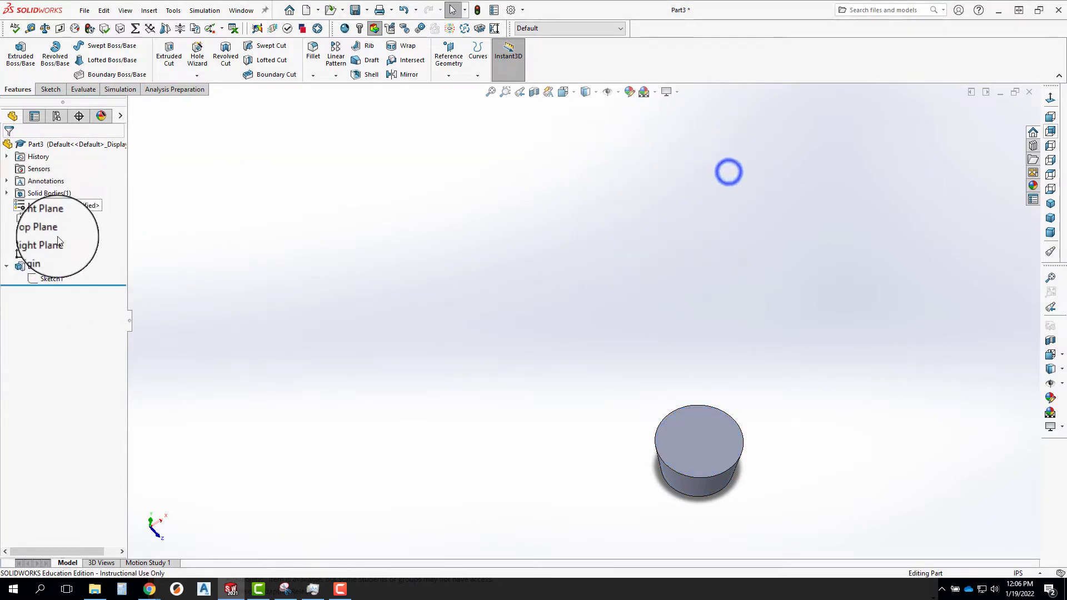
Delete the base cup extrusion together with its absorbed sketch.
click(47, 266)
key(Delete)
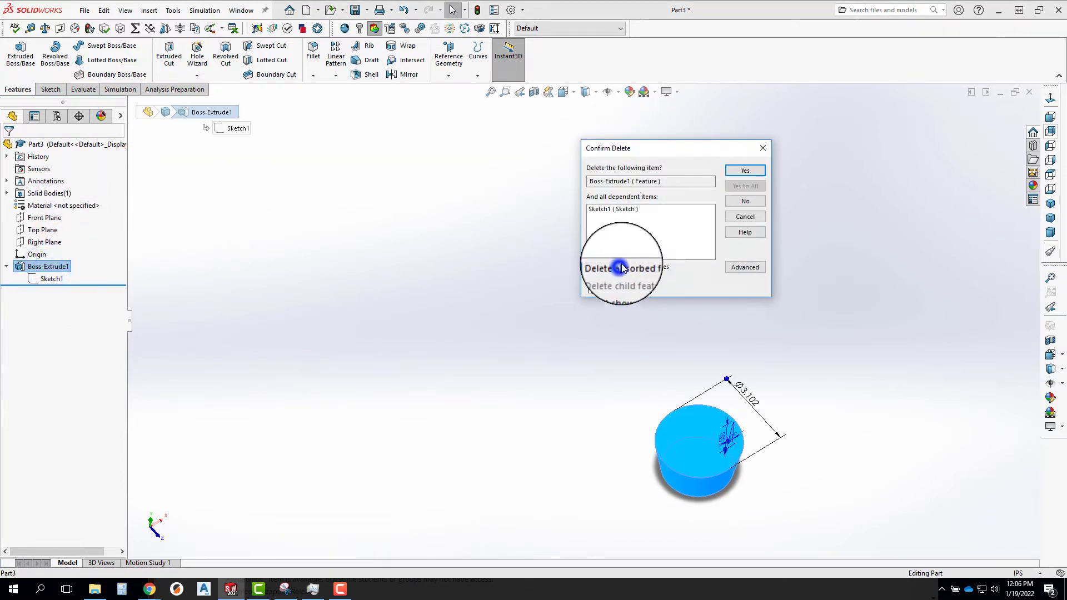
click(745, 171)
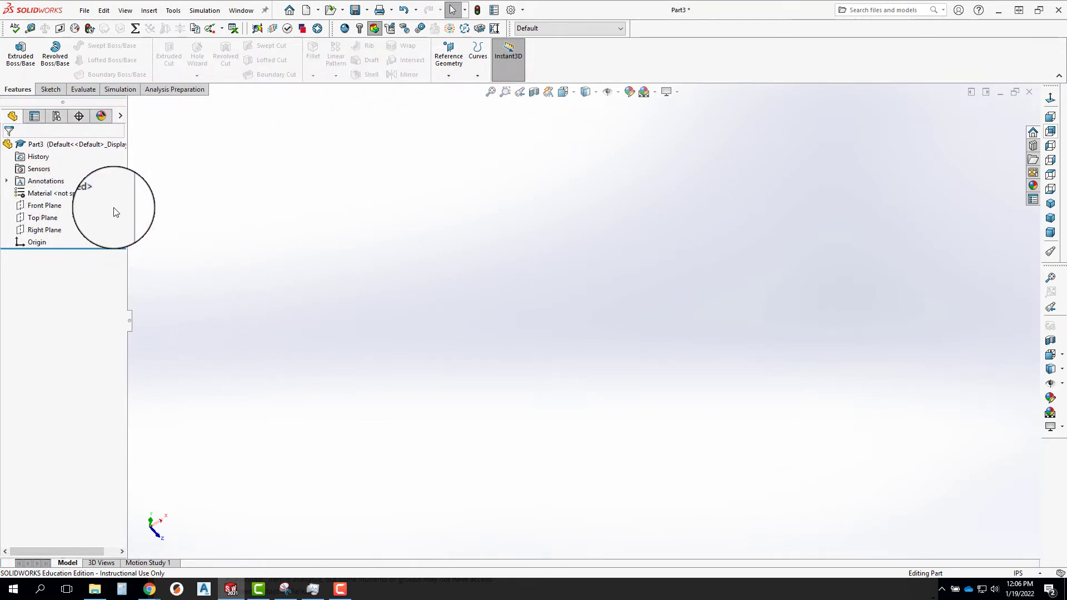
Sketch a circle centred on the origin on the Top Plane and dimension its diameter to 3 in.
click(44, 221)
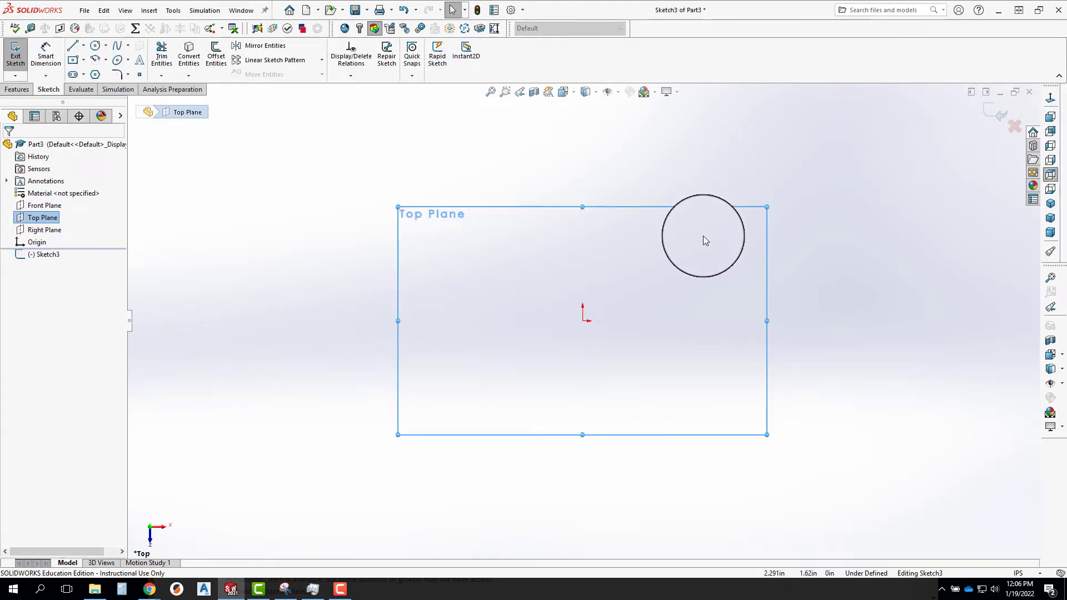
click(95, 46)
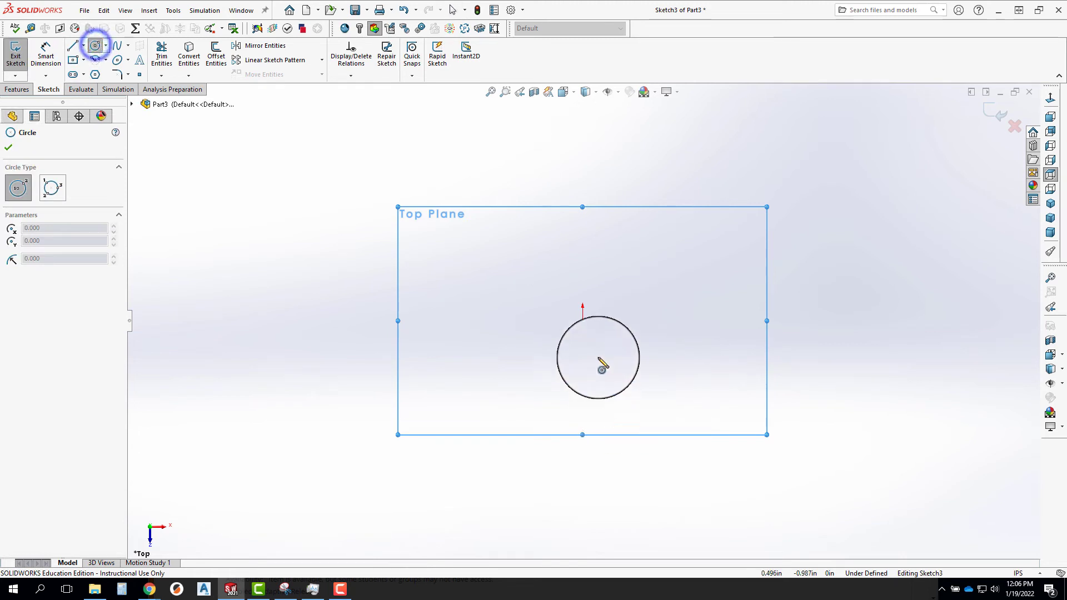
click(583, 320)
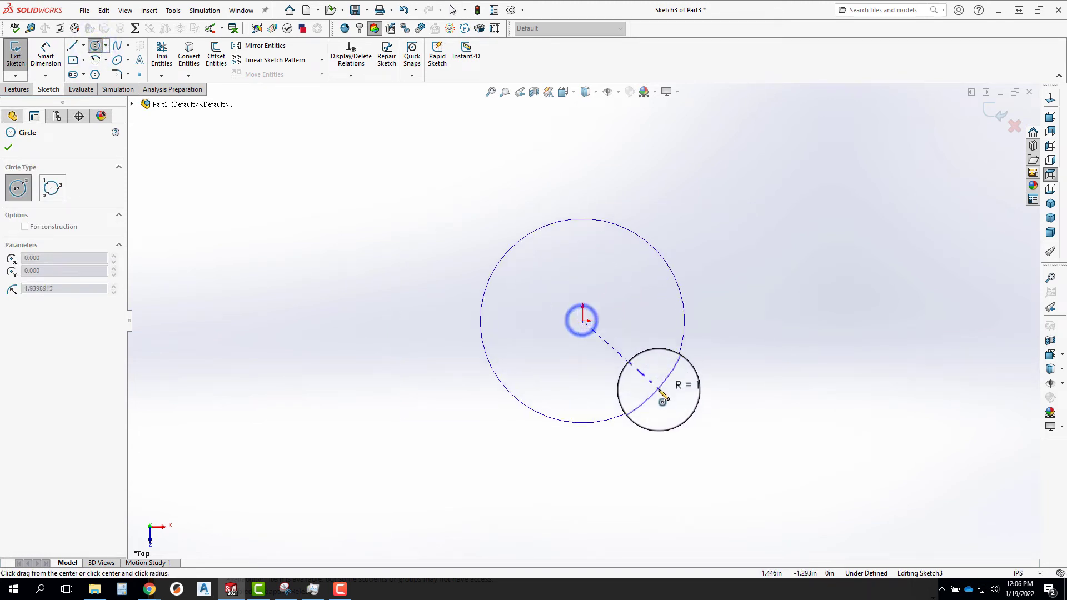
click(658, 393)
right_drag(706, 283, 681, 274)
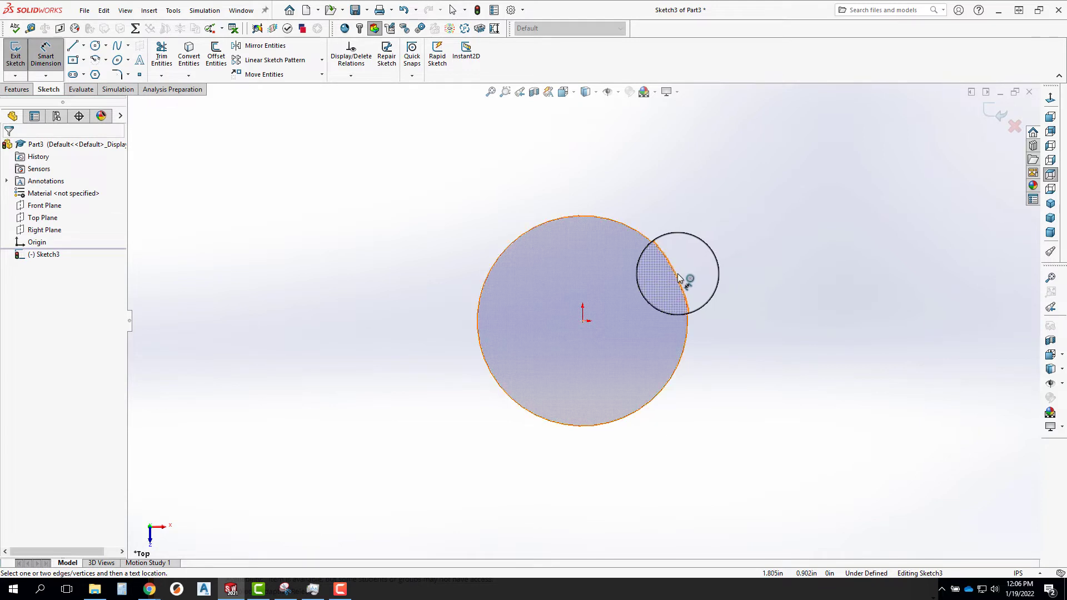
click(678, 273)
click(787, 184)
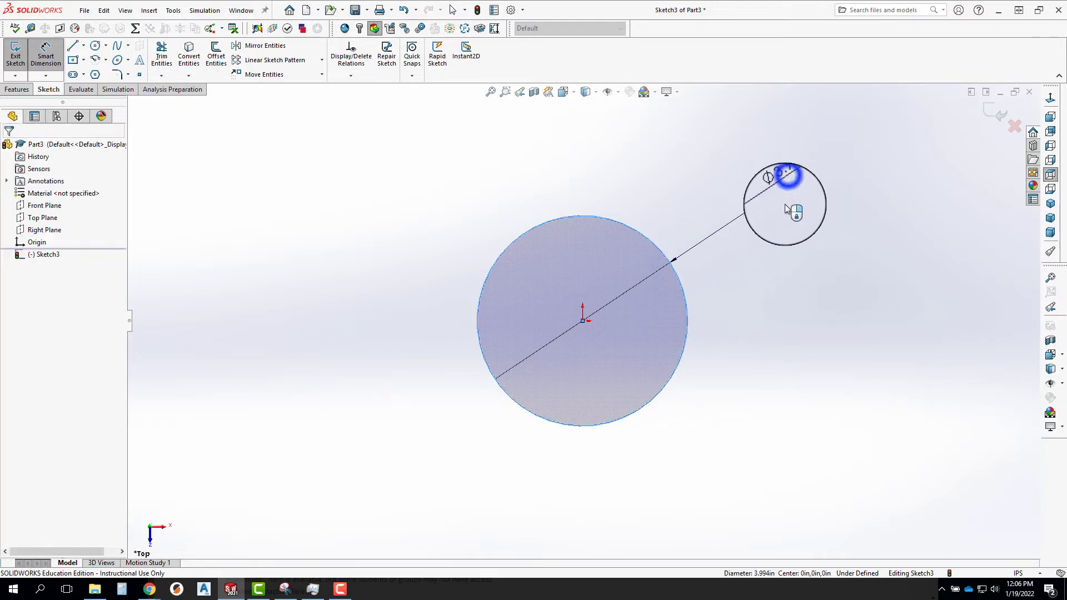
text(3)
key(Return)
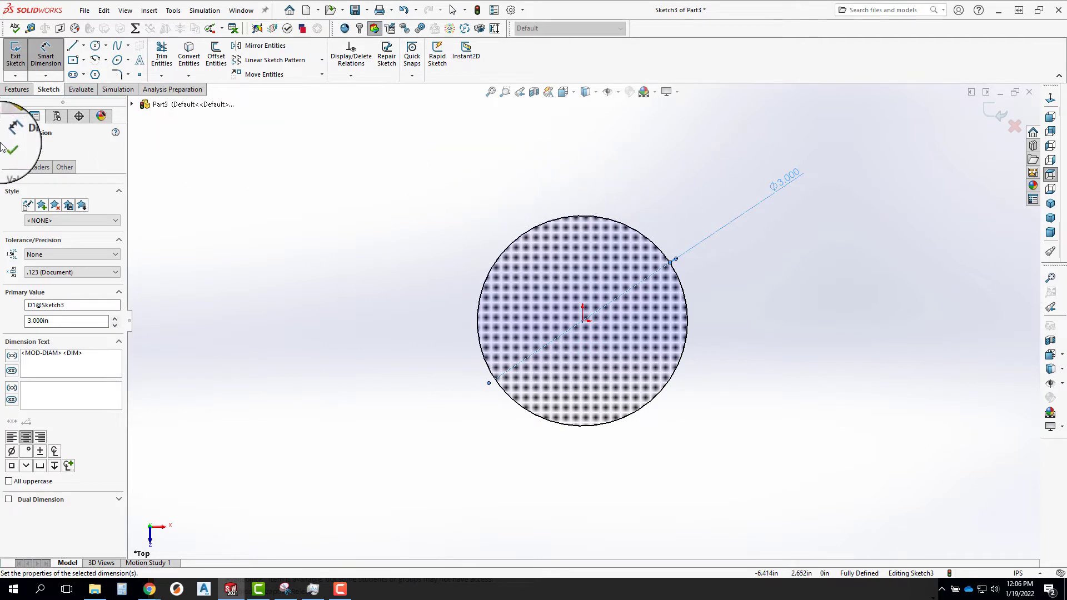
Offset the 3 in circle outward by 0.05 in and exit the sketch.
click(217, 56)
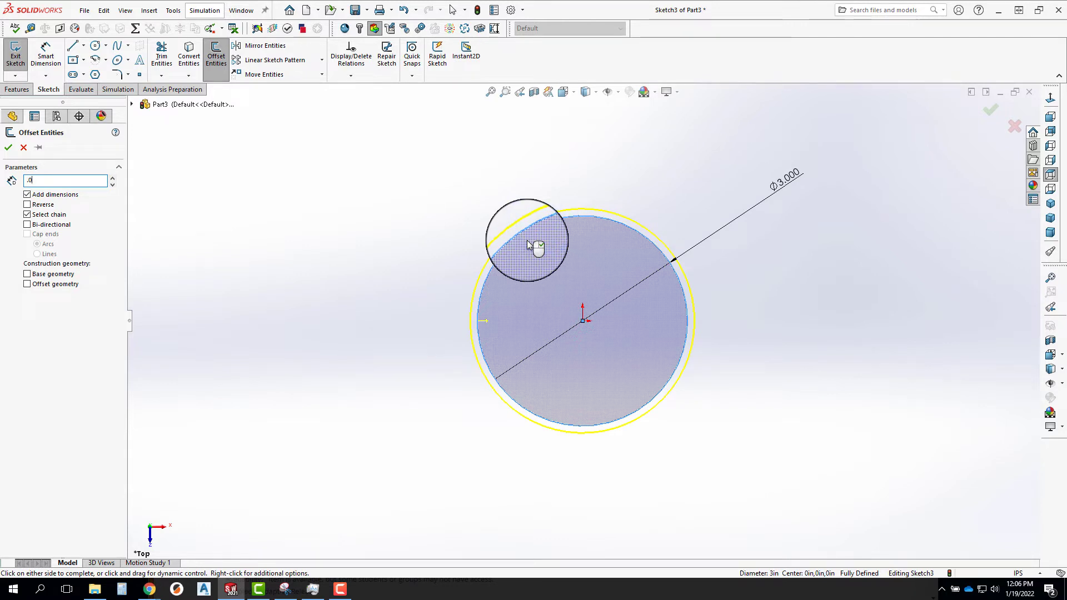
key(Return)
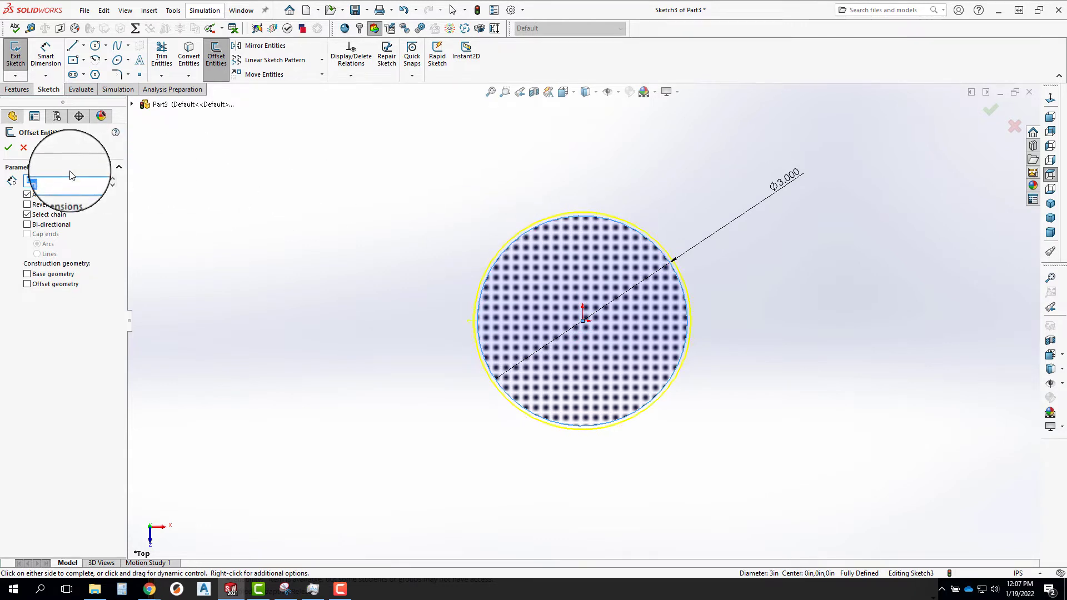
click(8, 148)
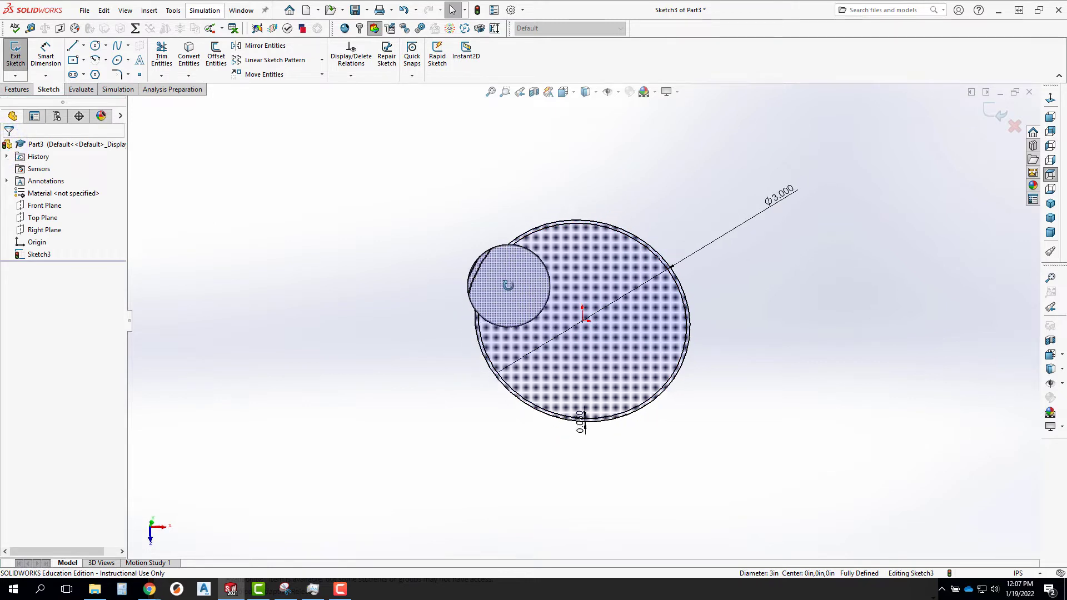
click(997, 115)
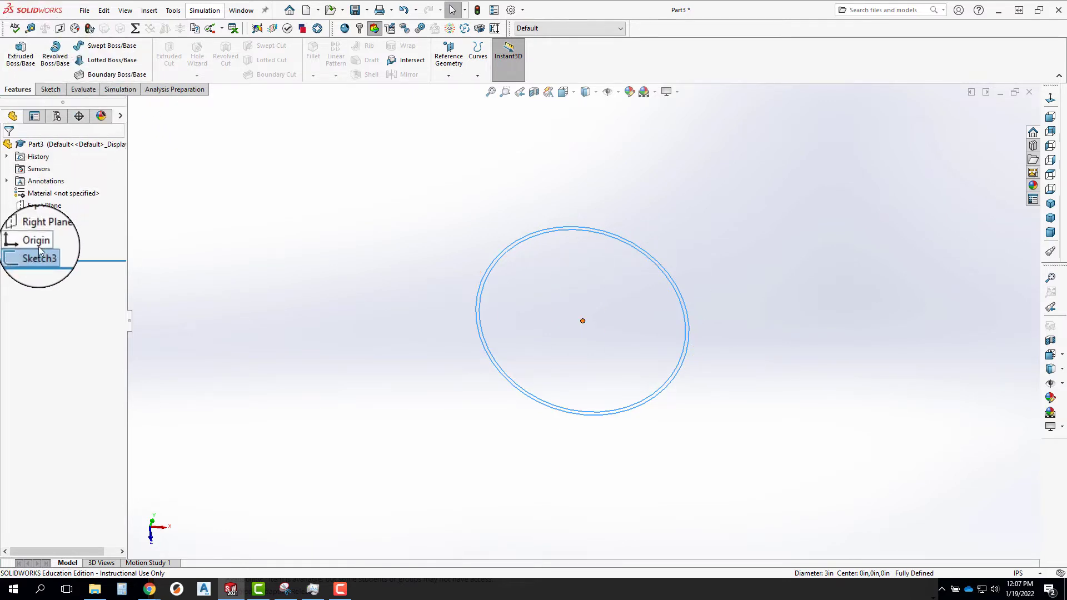
Create a reference plane offset 1.056 in below the Top Plane, with the offset direction flipped.
click(447, 50)
click(456, 83)
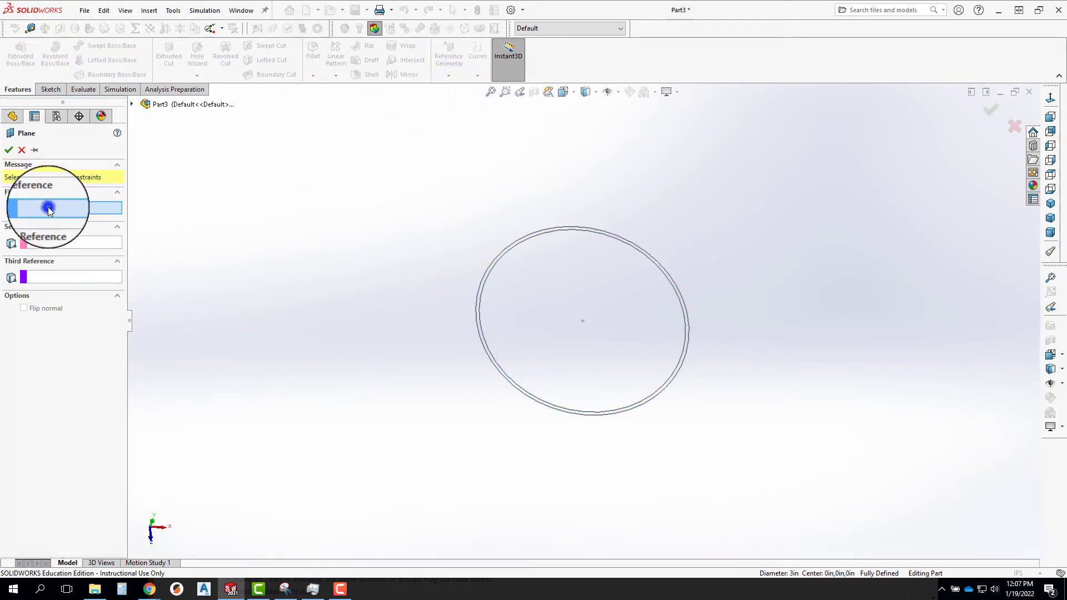
click(131, 103)
click(178, 179)
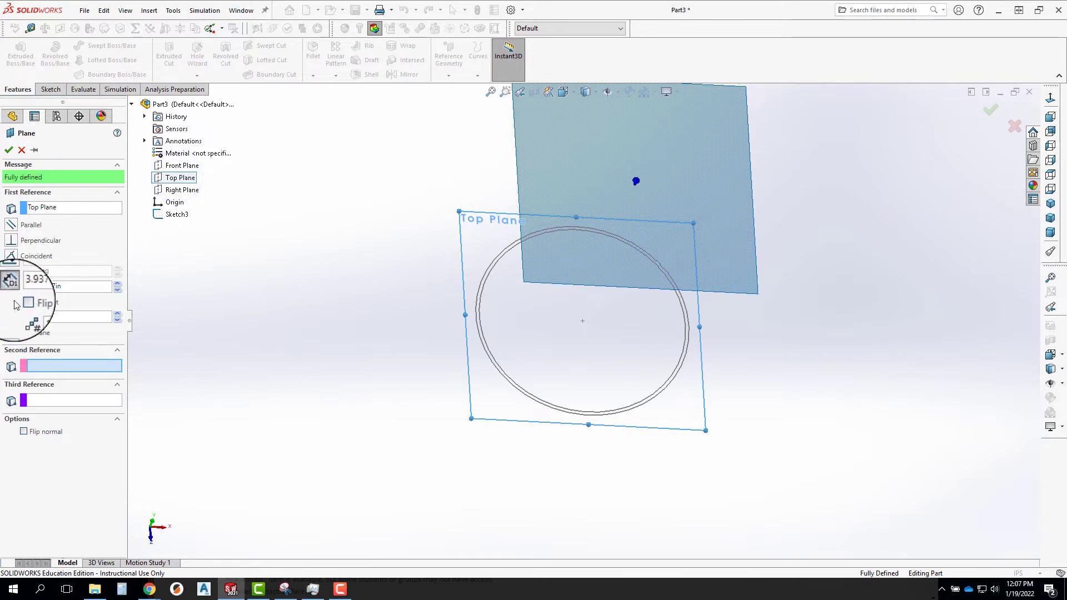
middle_drag(562, 446, 572, 346)
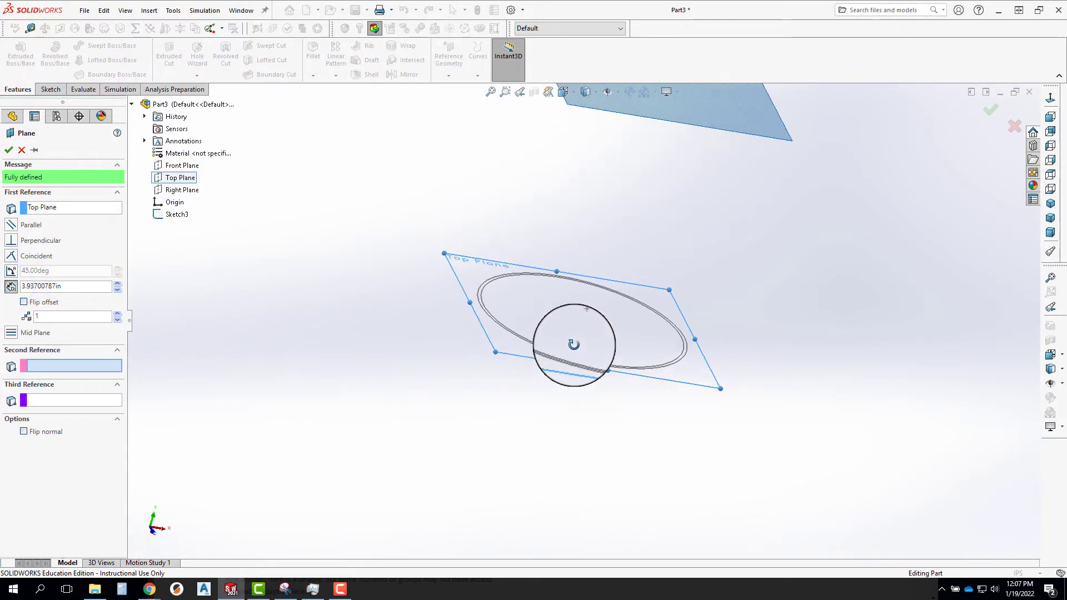
click(24, 301)
click(76, 286)
drag(76, 286, 16, 290)
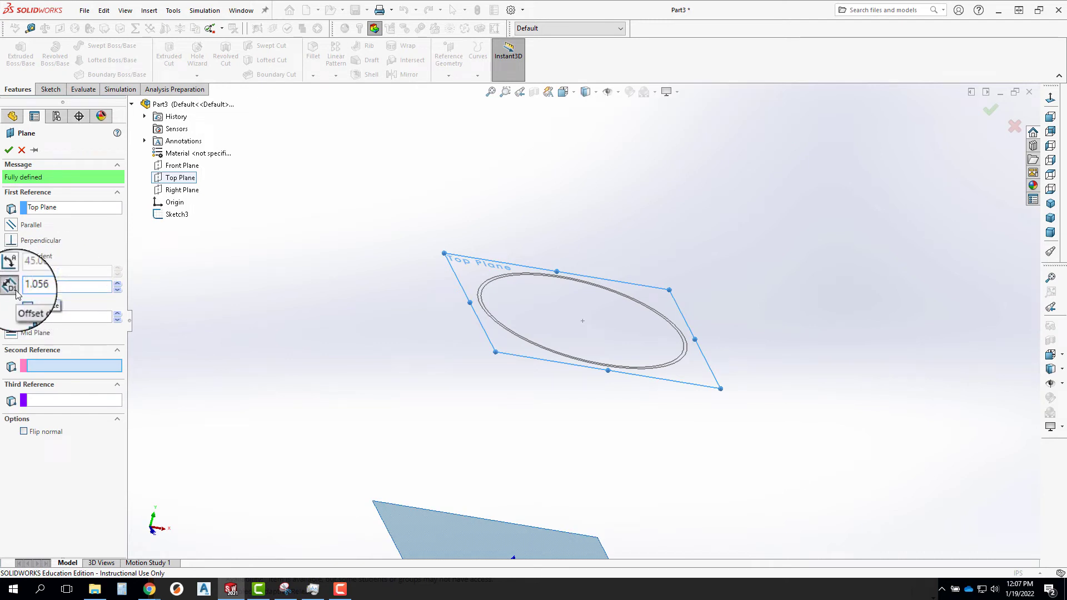
key(Return)
key(Return)
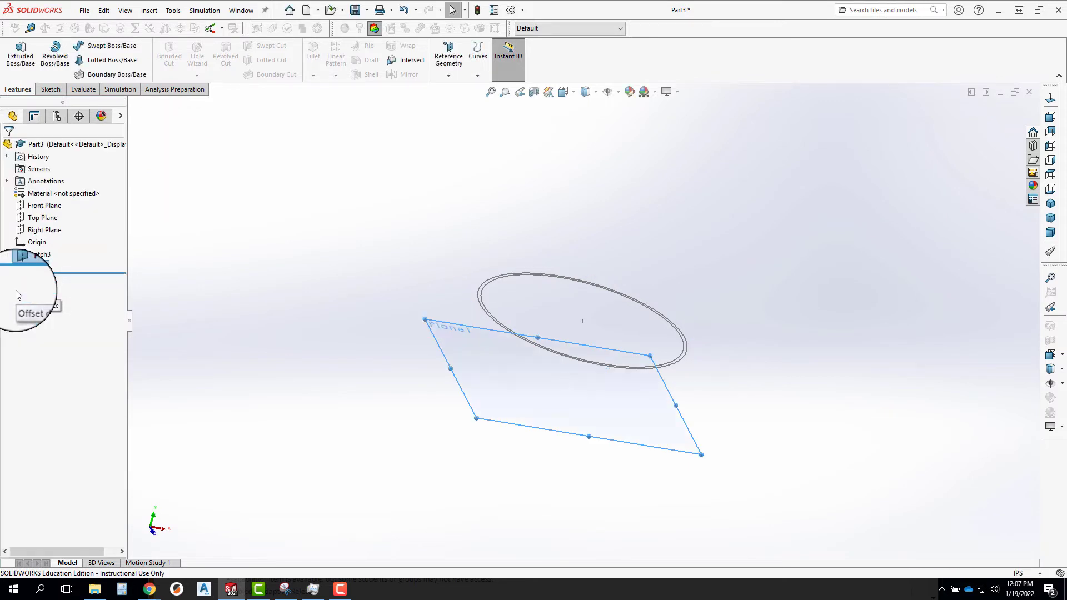
click(442, 336)
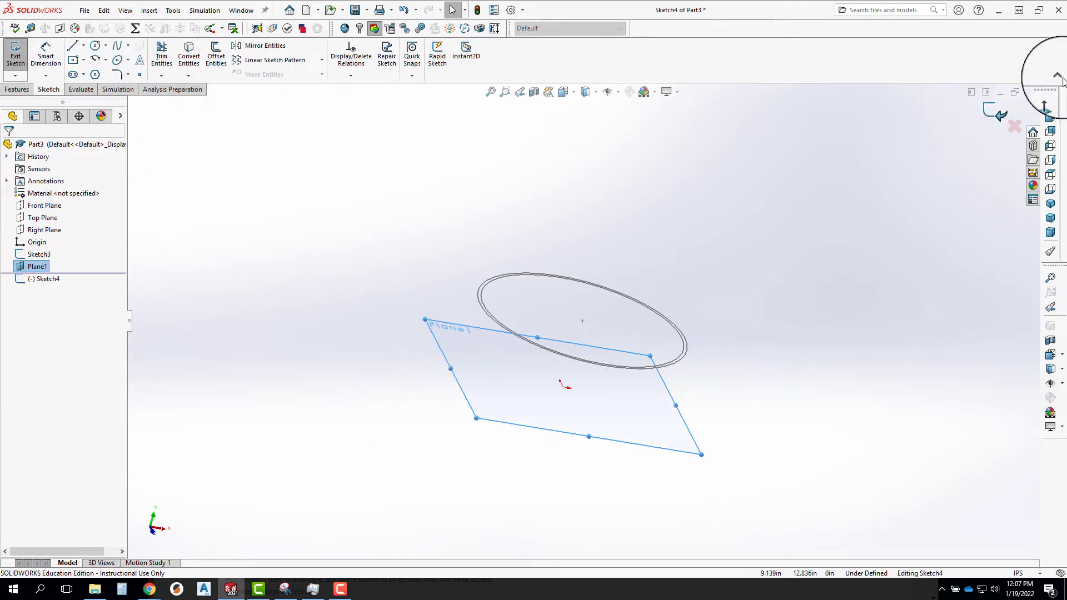
click(1050, 99)
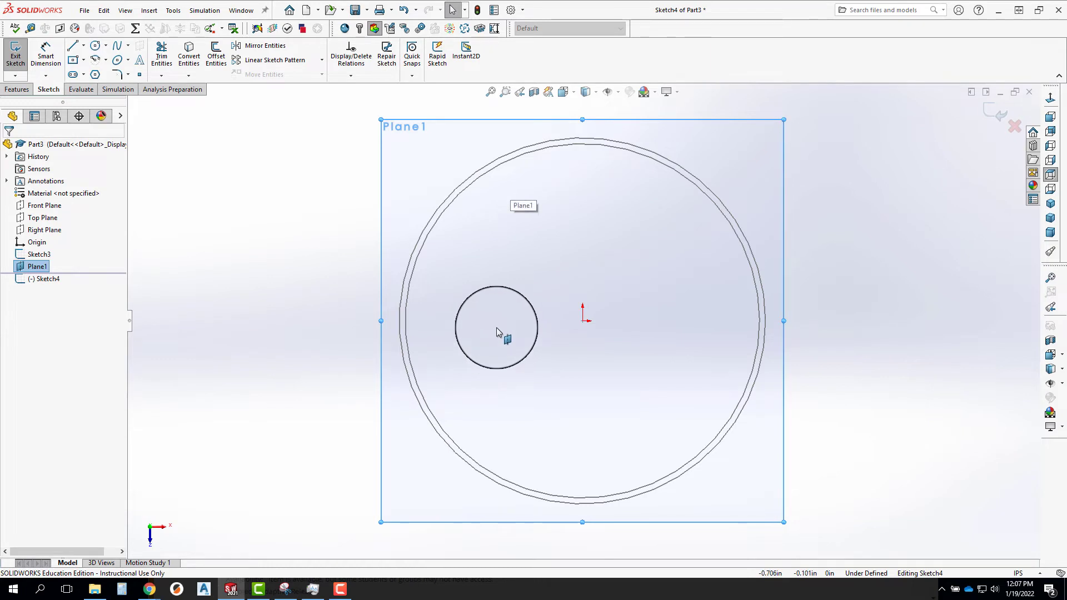
click(1015, 129)
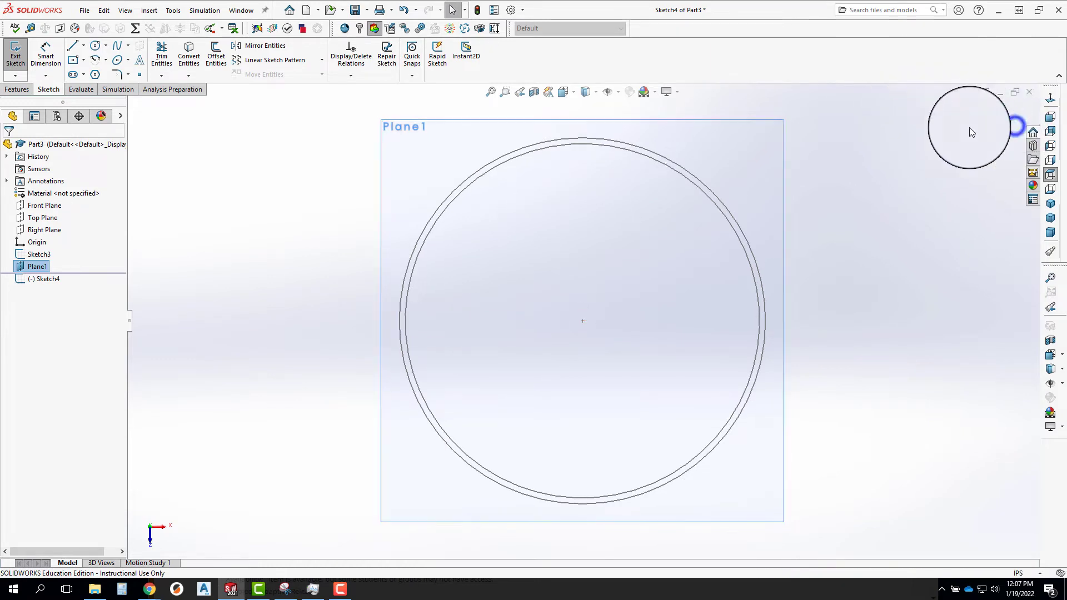
Start a sketch on the Right Plane and convert the outer rim circle into a sketch line.
mouse_move(639, 400)
middle_down()
mouse_move(612, 187)
mouse_move(621, 197)
middle_up()
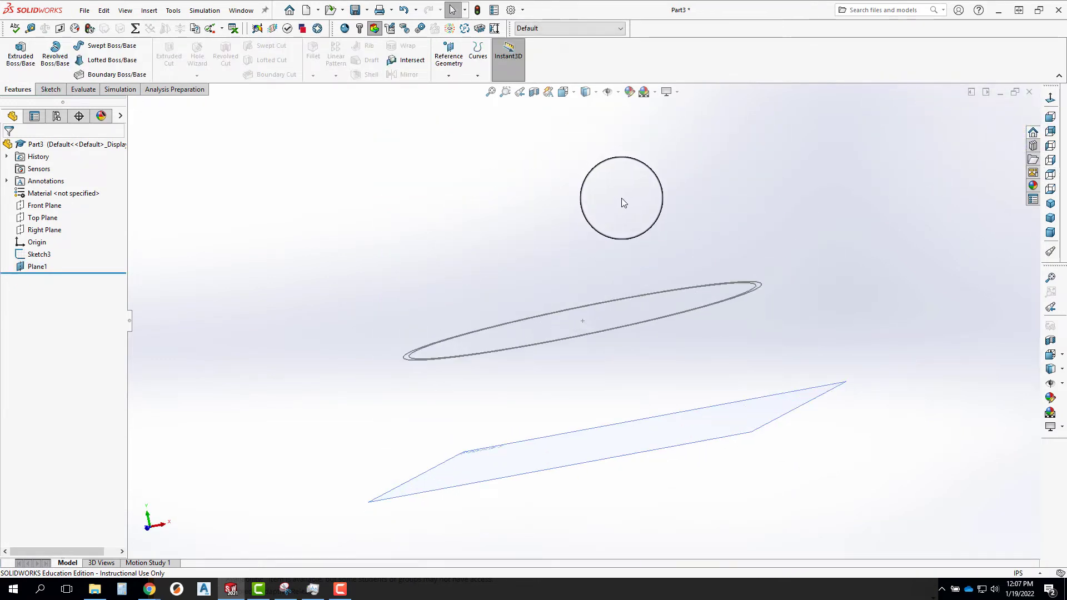
click(37, 231)
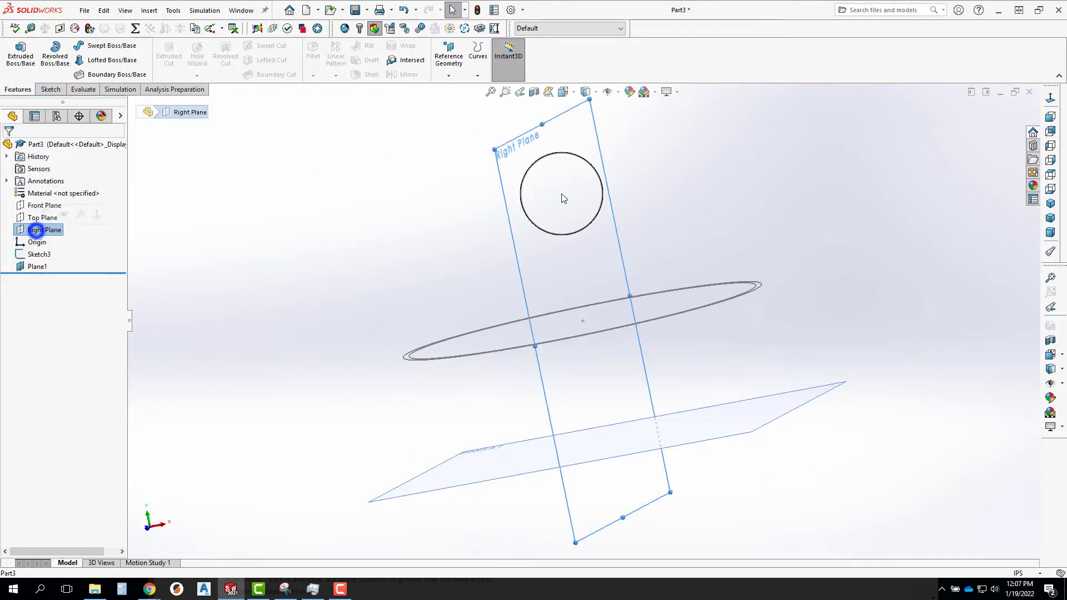
click(1051, 98)
click(16, 55)
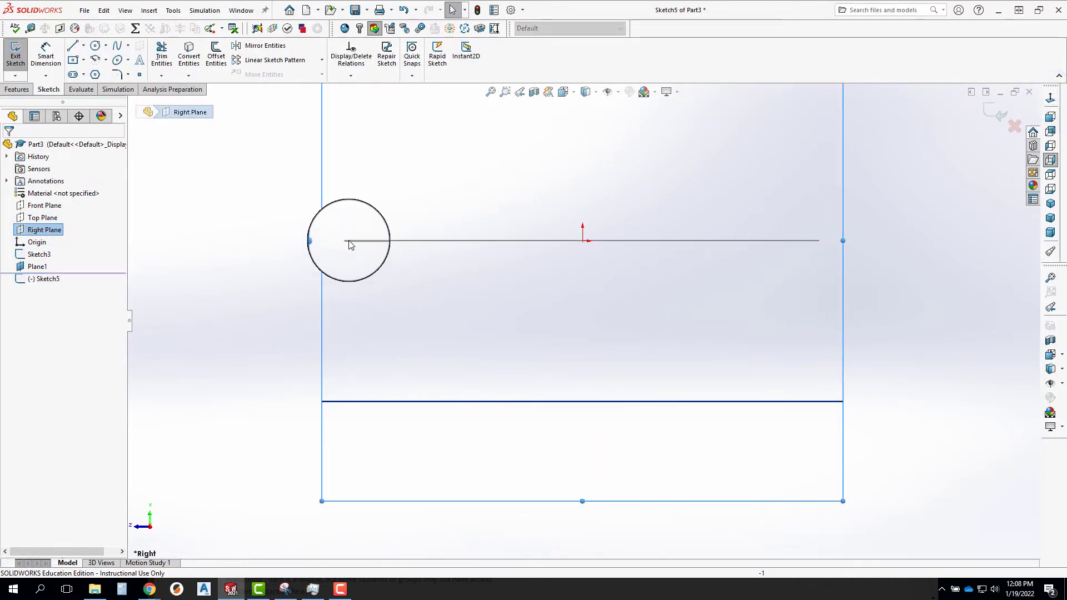
click(369, 240)
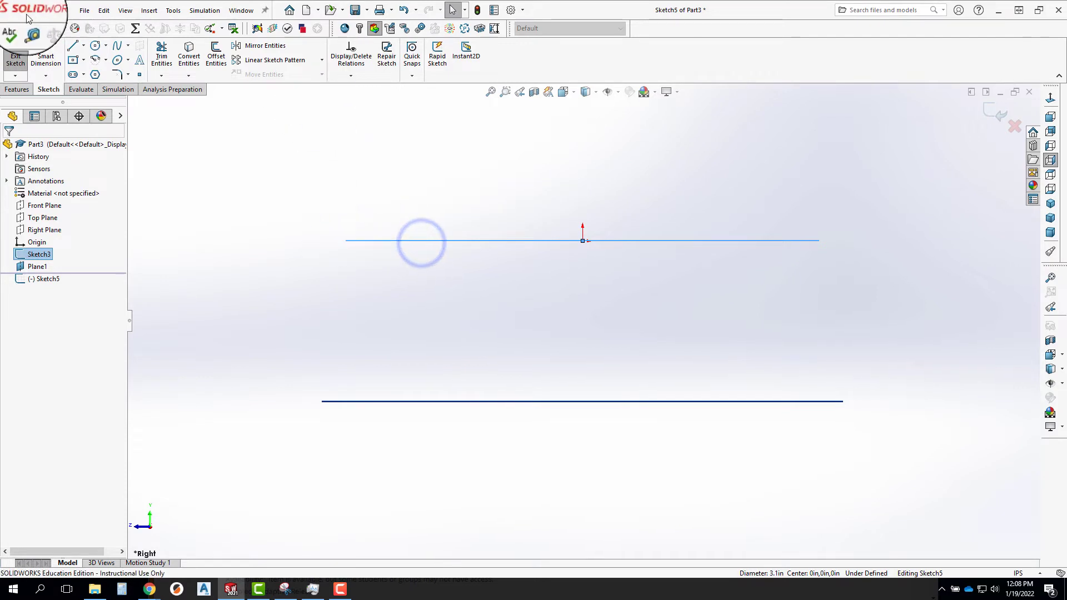
click(189, 56)
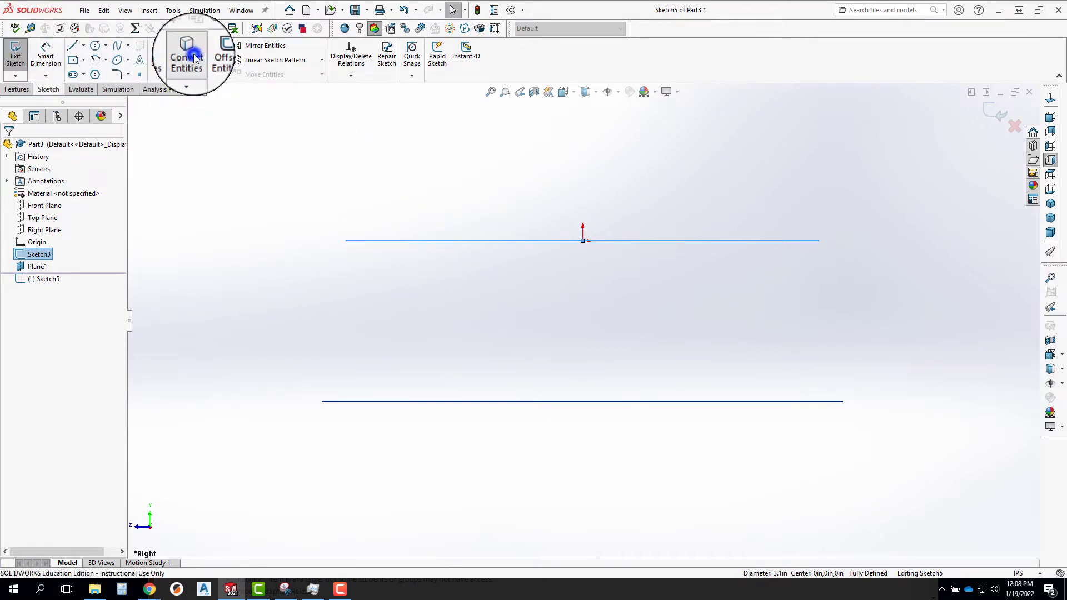
Make the converted rim line construction geometry and sketch a closed right triangle from its end down to the lower offset plane.
click(465, 242)
click(511, 210)
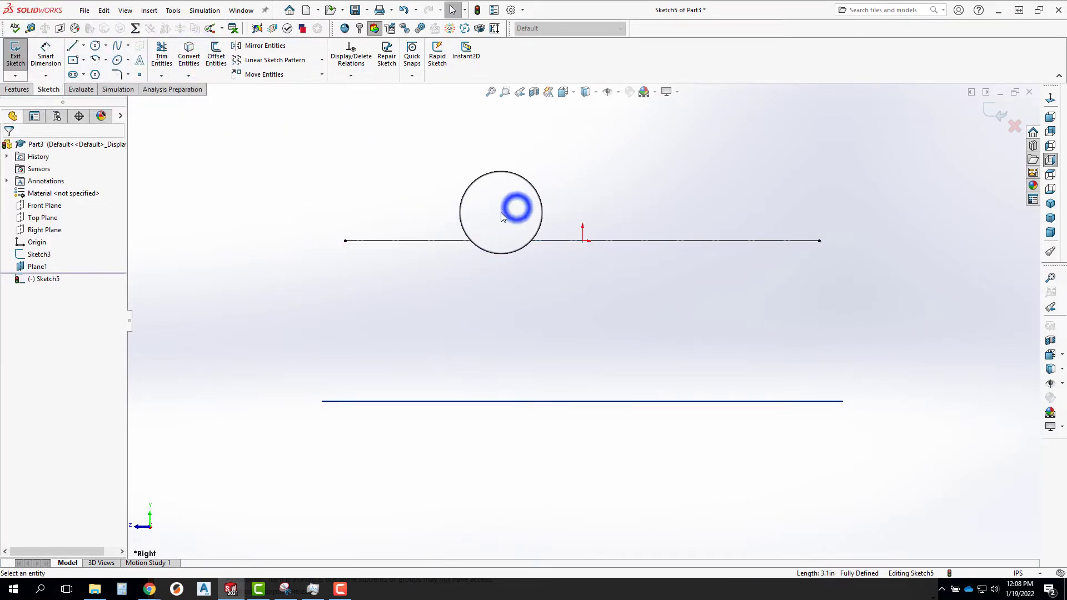
click(70, 46)
click(345, 241)
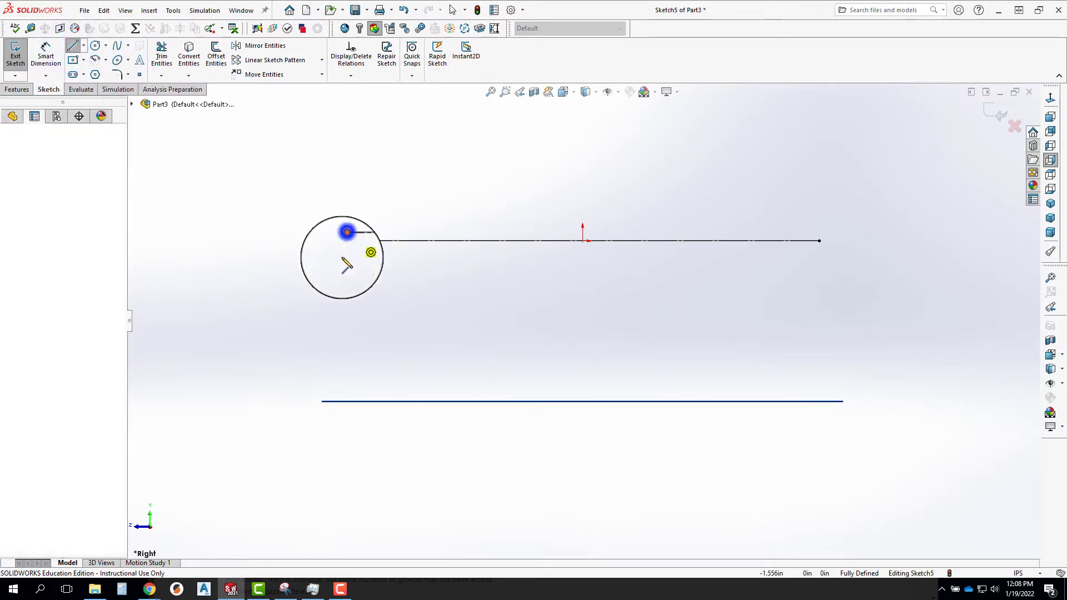
click(345, 401)
click(397, 401)
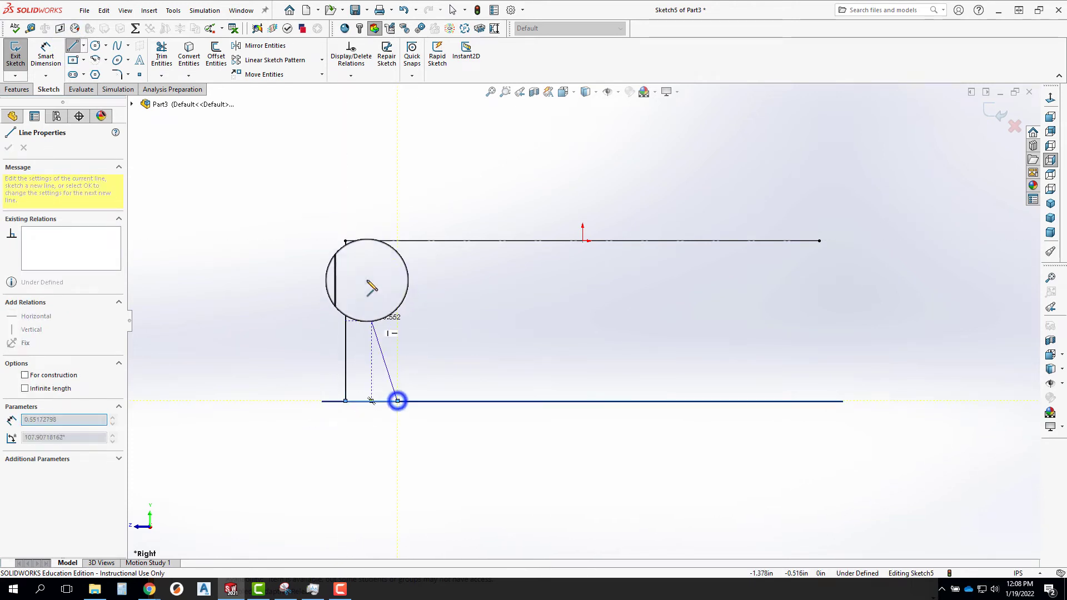
click(345, 241)
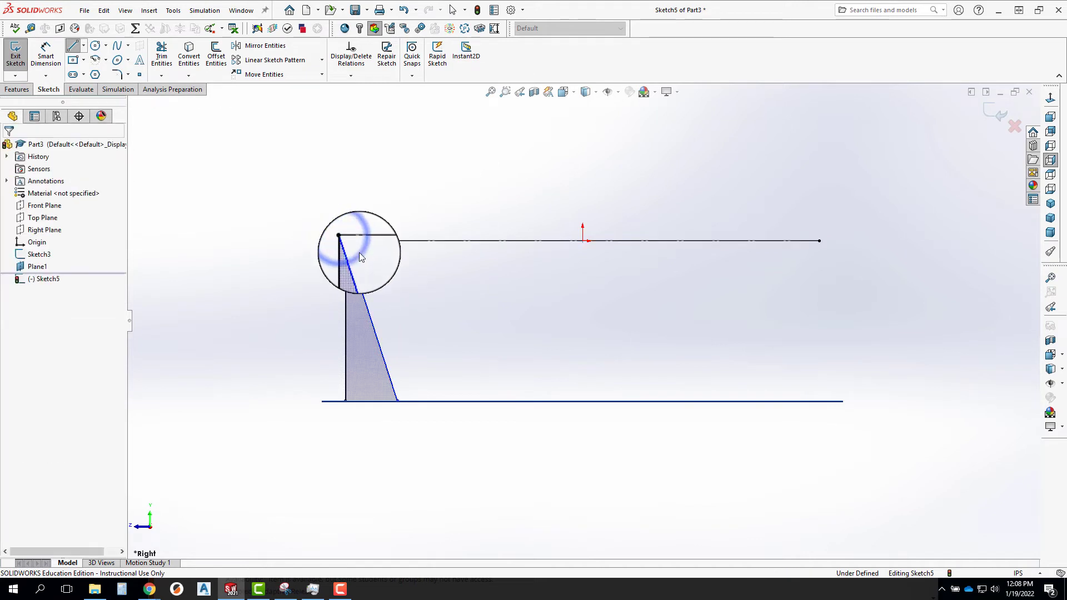
key(Escape)
click(366, 303)
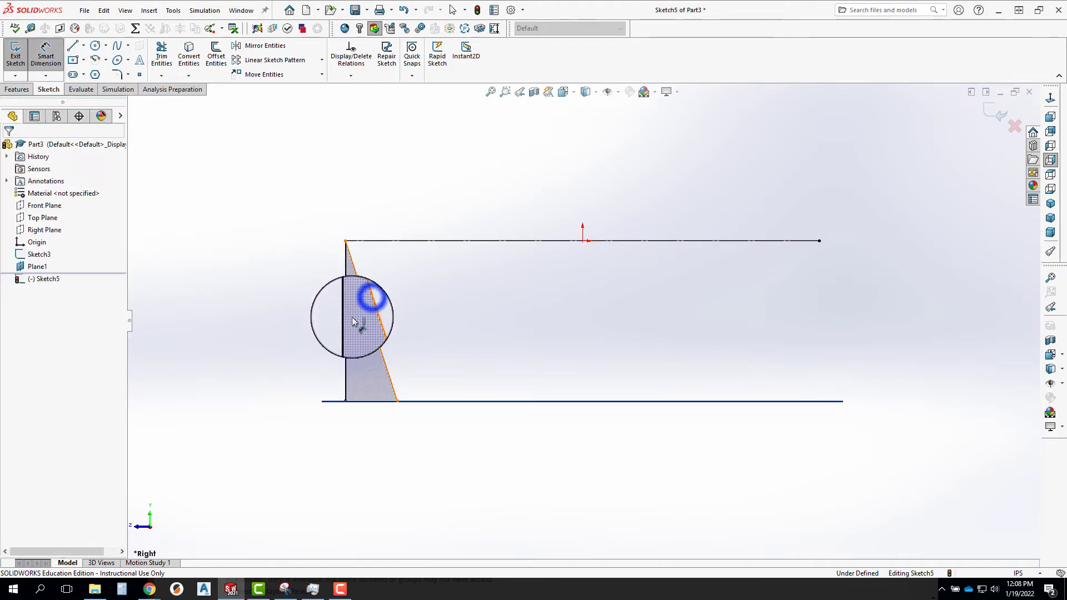
click(345, 322)
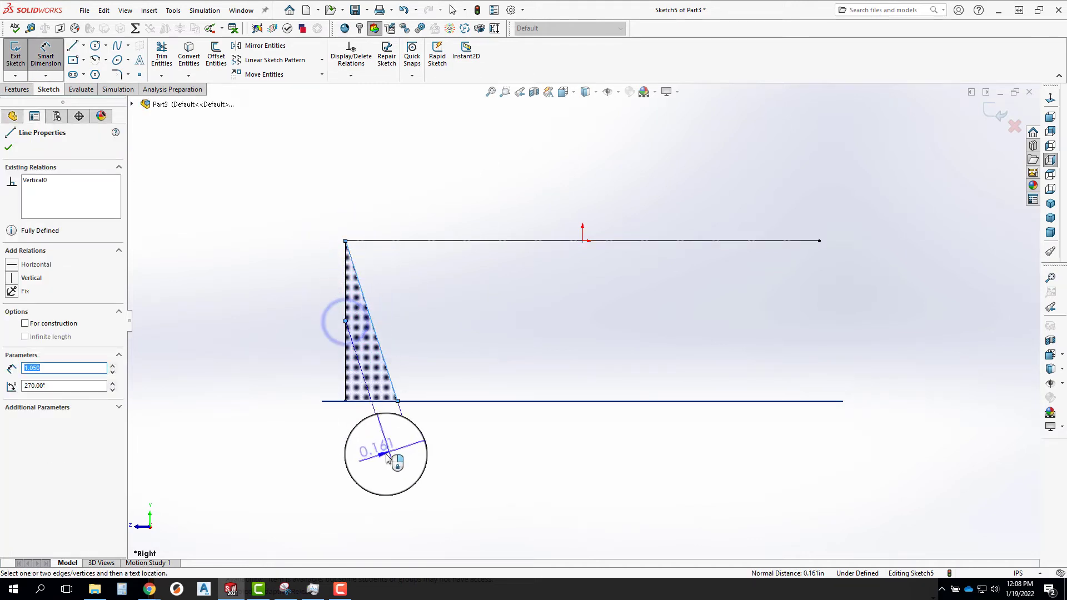
click(344, 338)
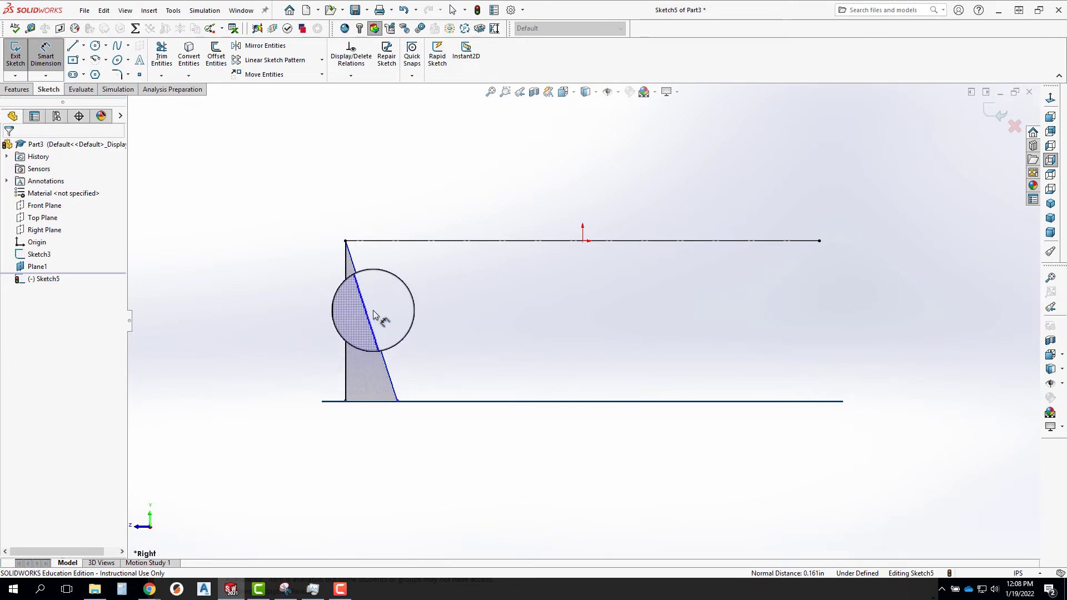
key(Escape)
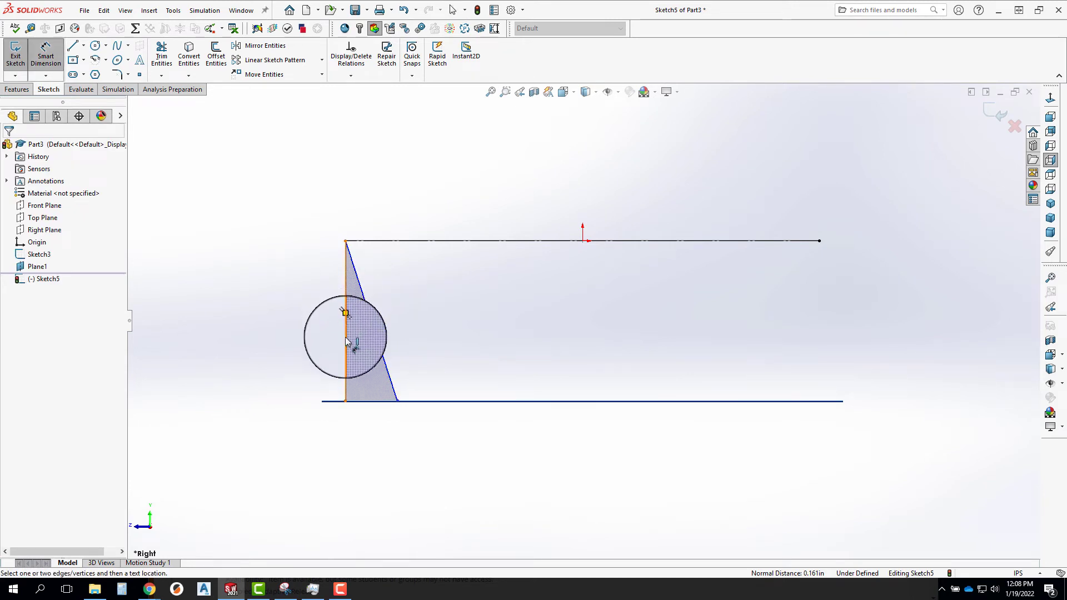
Dimension the angle between the triangle's vertical and slanted lines as 10 degrees and exit the sketch.
click(345, 341)
click(372, 321)
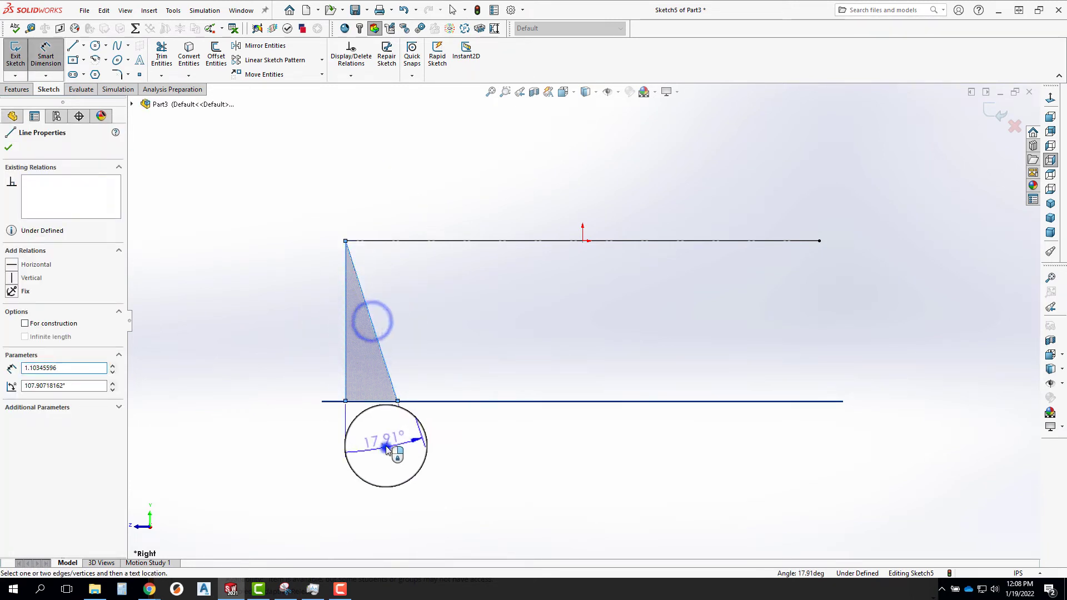
click(386, 449)
text(10)
key(Return)
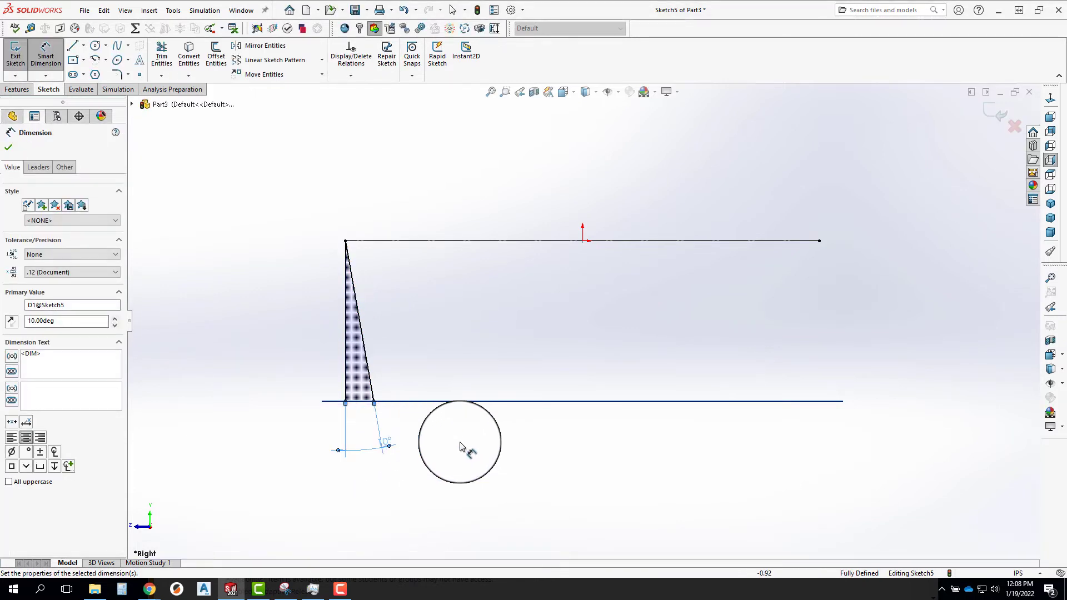
click(978, 102)
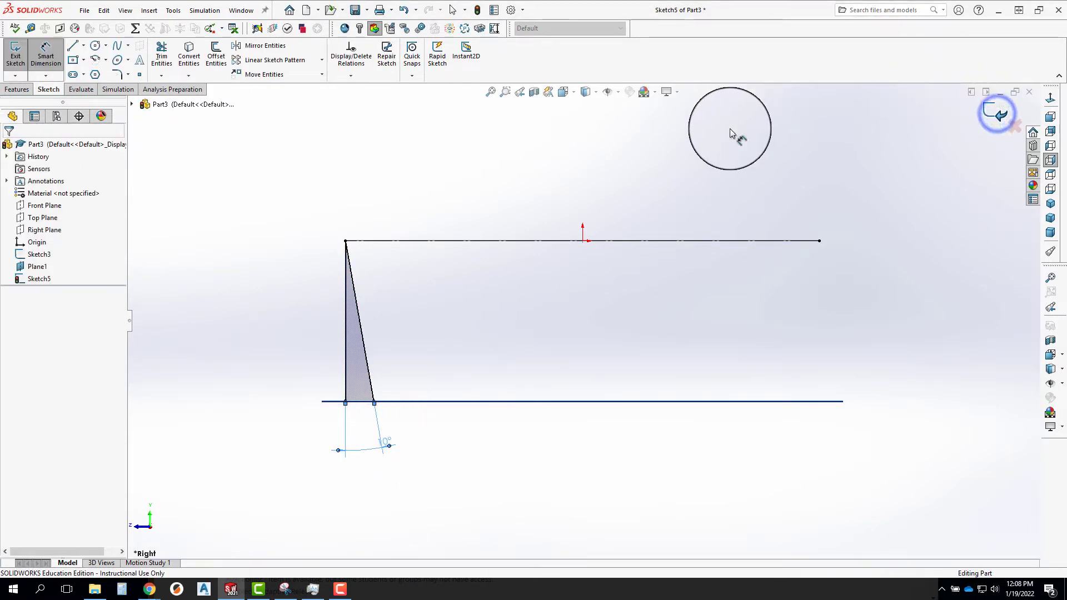
middle_drag(451, 372, 417, 410)
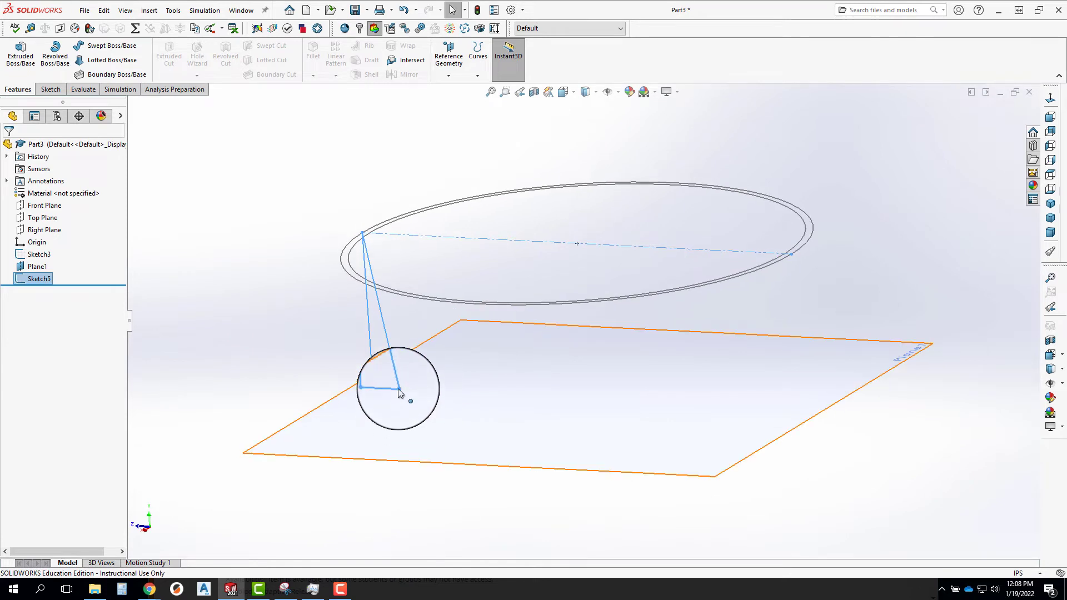
click(345, 392)
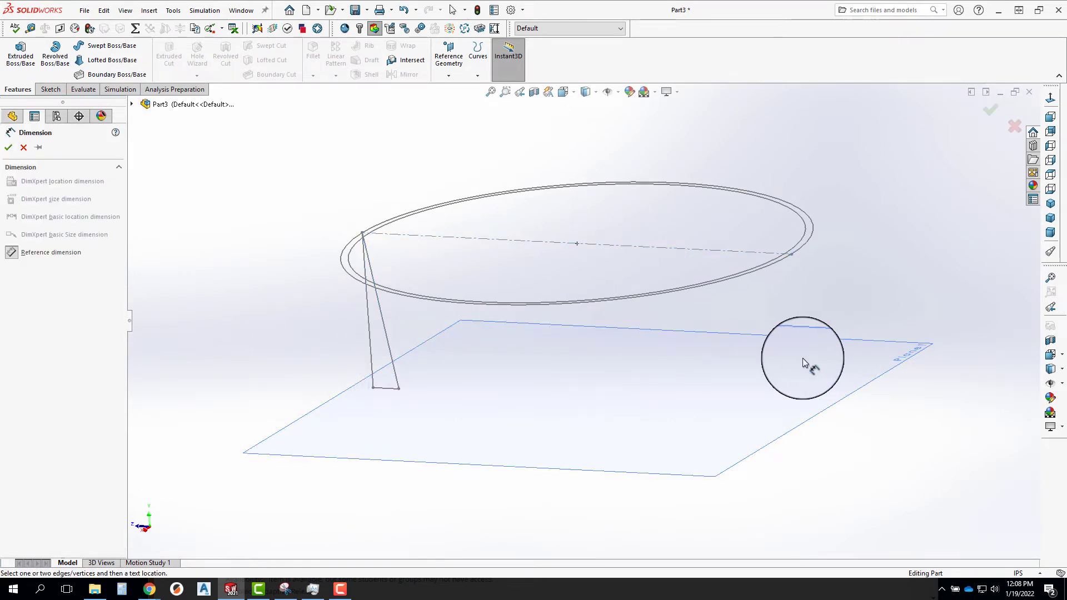
key(Escape)
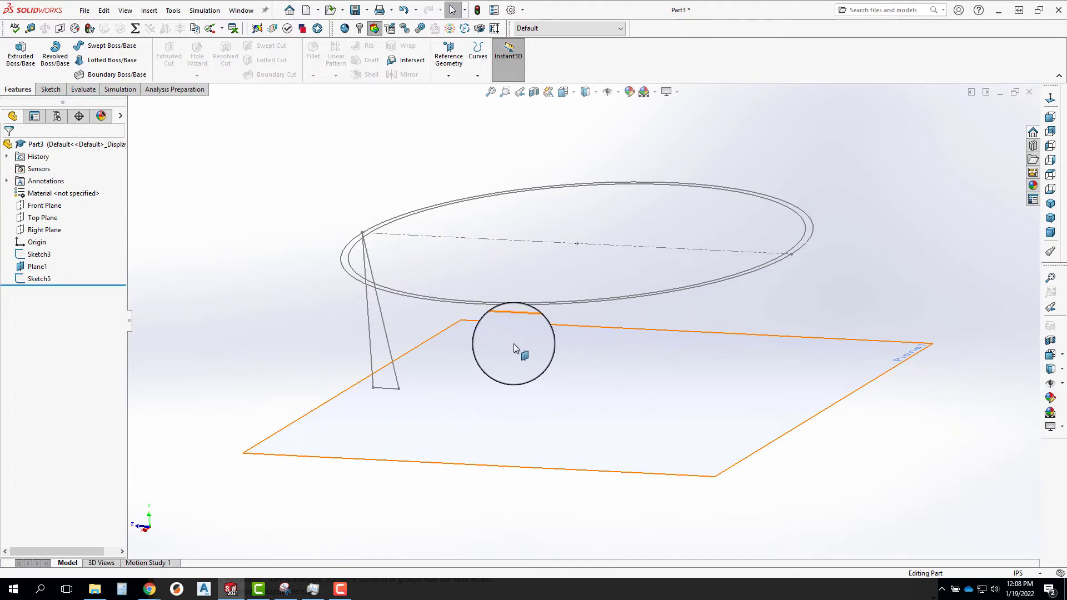
Start a sketch on the lower offset plane and draw a circle centred on the origin with a radius of about 1.2 in.
click(676, 332)
key(s)
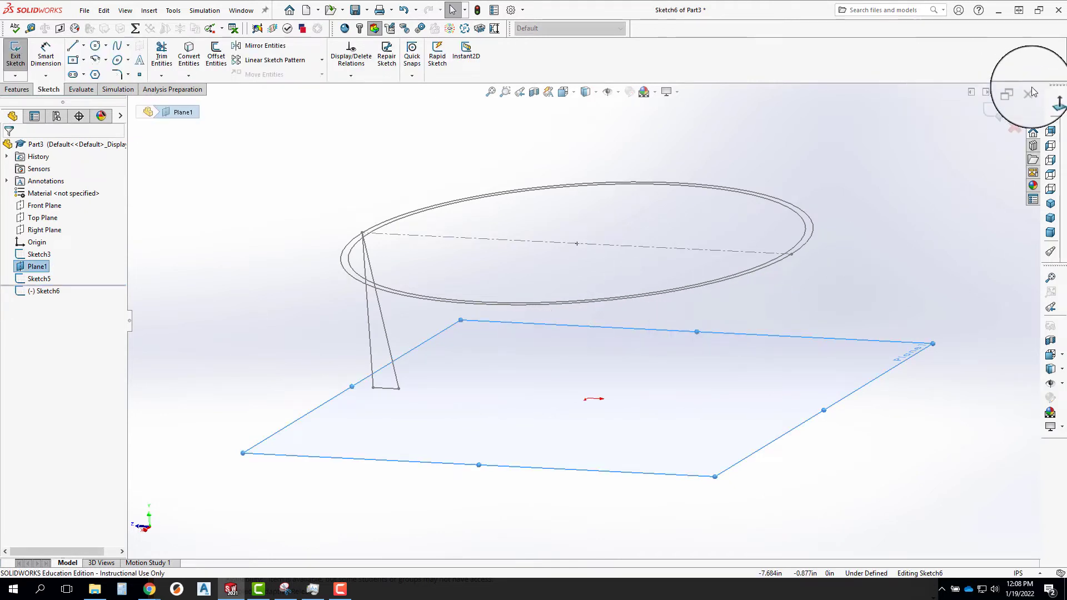
click(1050, 98)
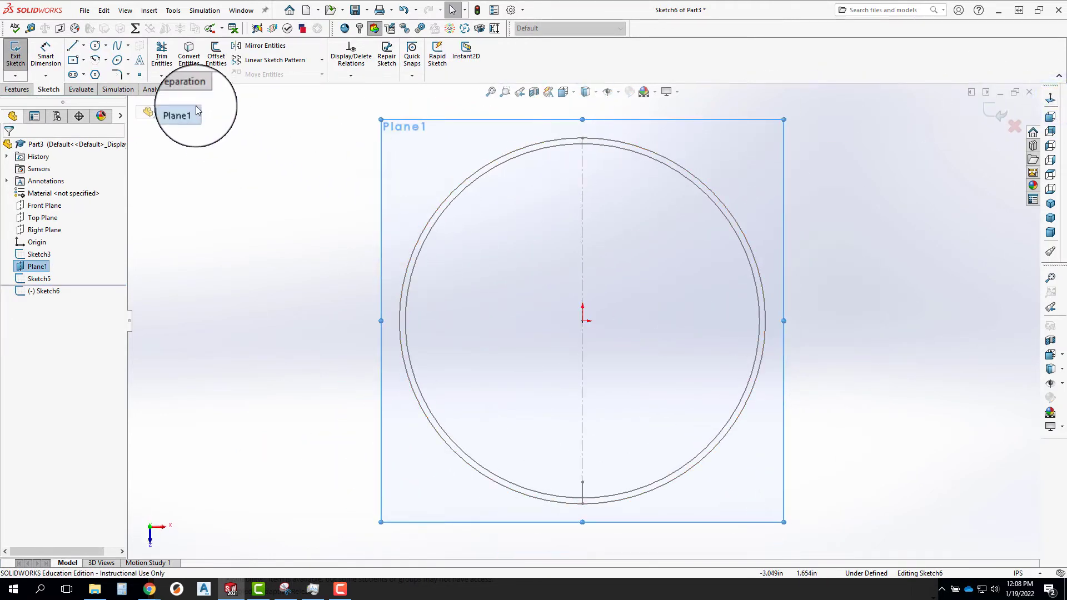
click(95, 45)
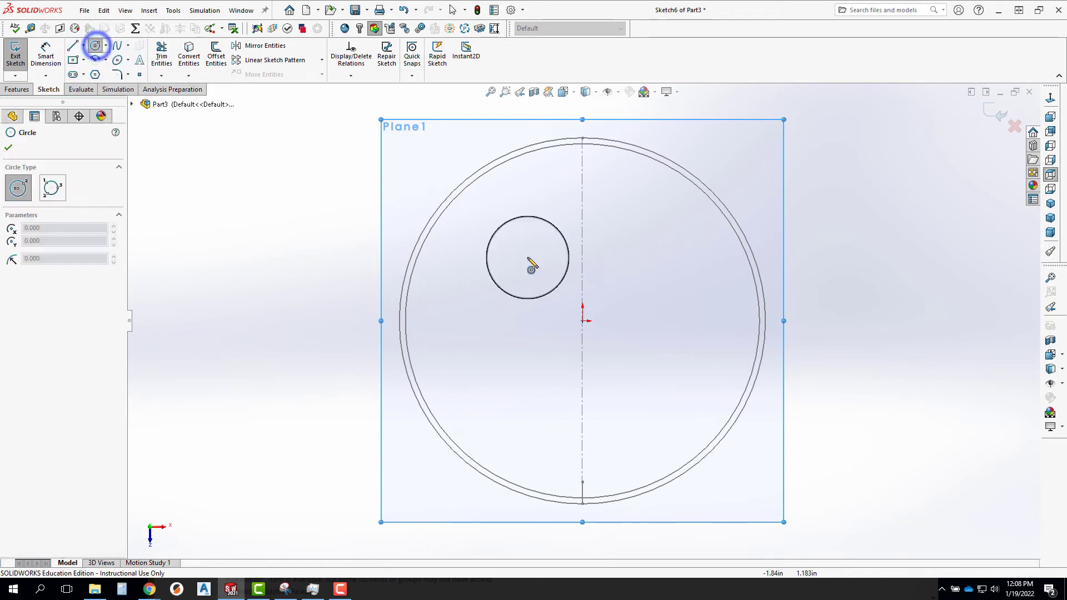
click(581, 321)
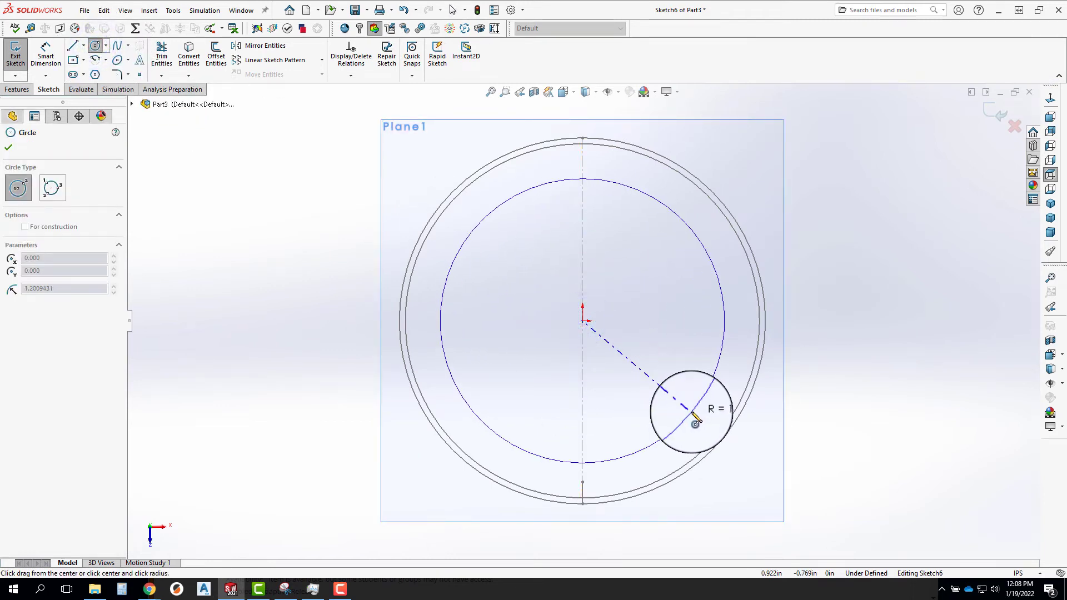
click(690, 411)
mouse_move(838, 410)
middle_down()
mouse_move(805, 353)
mouse_move(649, 309)
mouse_move(683, 475)
mouse_move(729, 478)
middle_up()
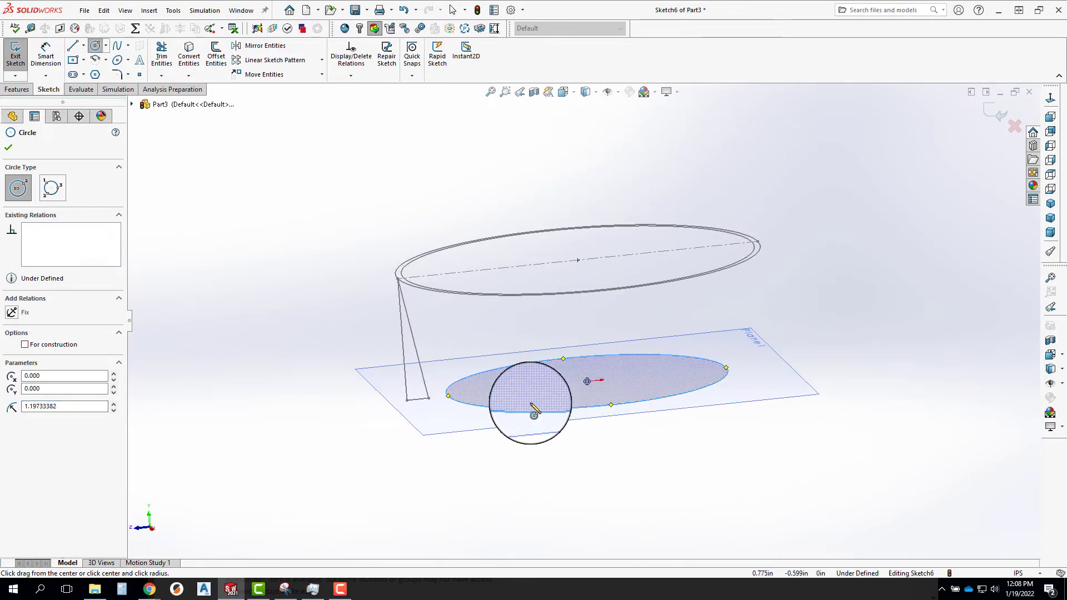
key(Escape)
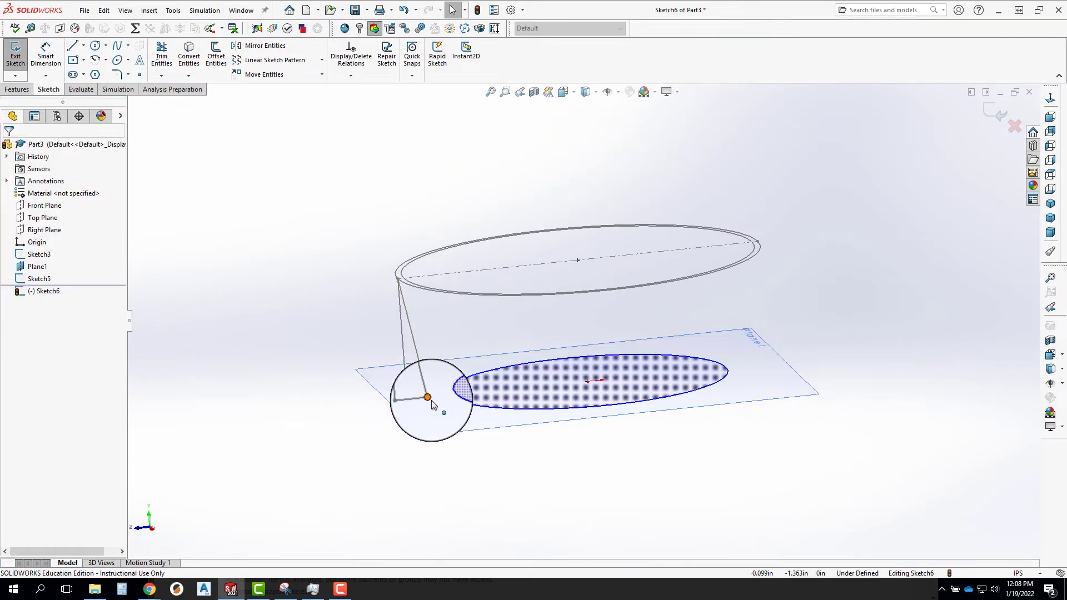
Make the new circle coincident with the lower endpoint of the triangle's slanted line.
click(432, 400)
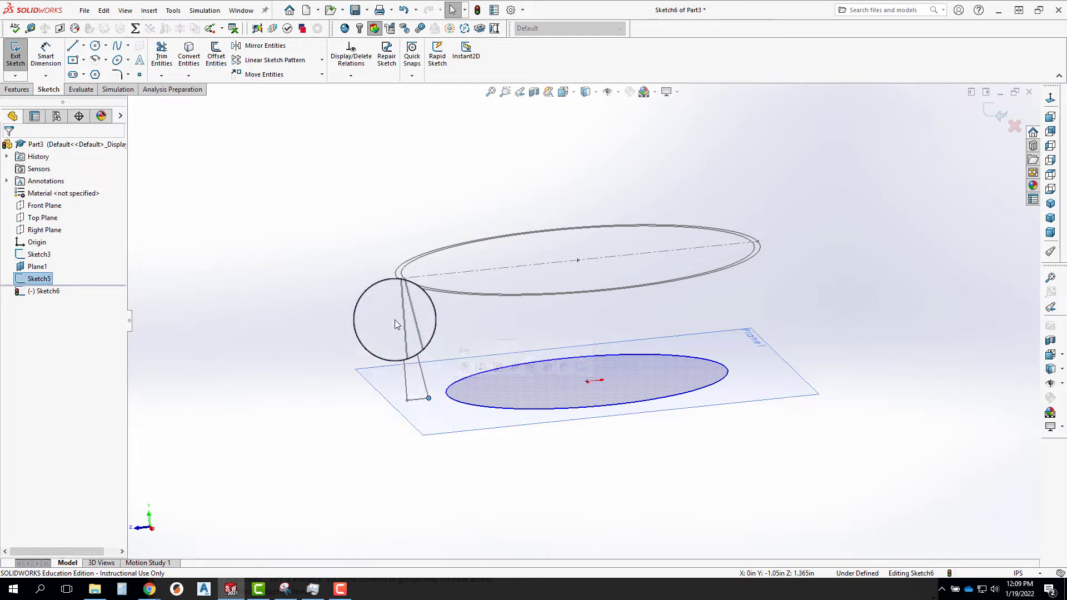
ctrl+click(449, 398)
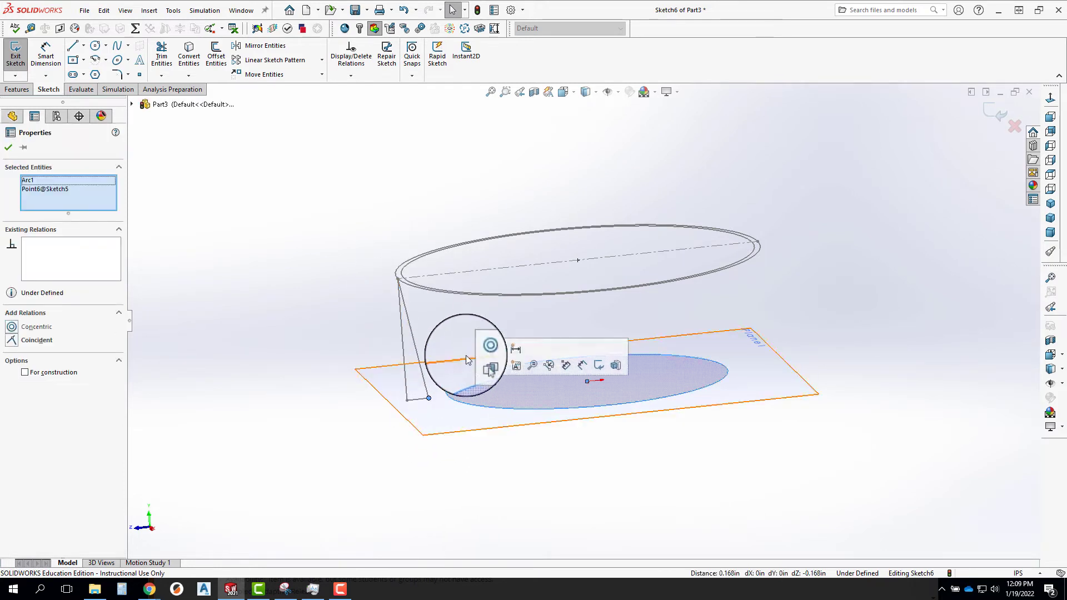
click(500, 349)
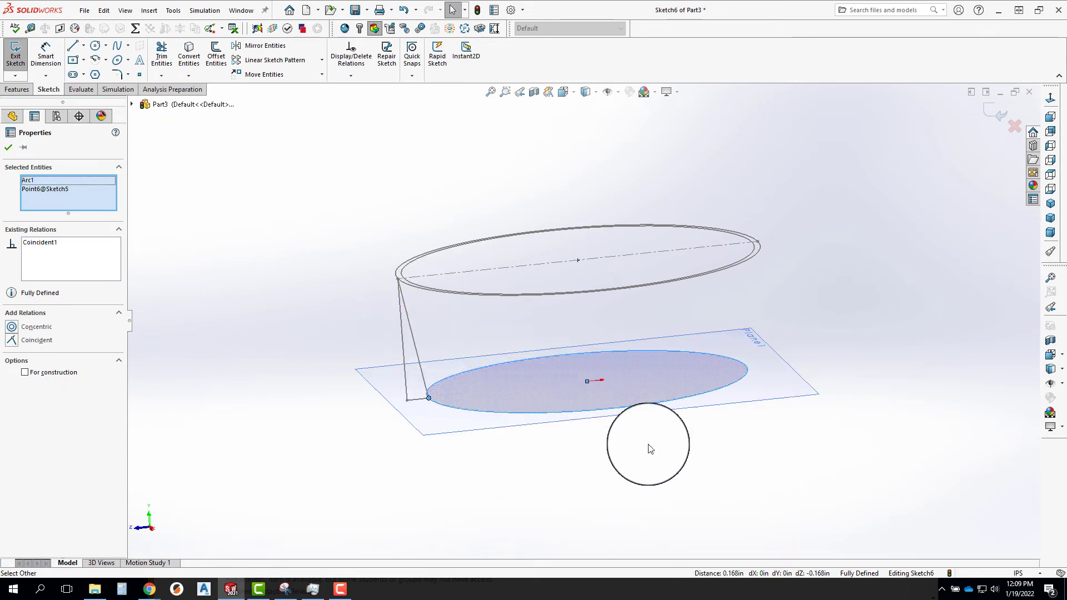
Offset the lower circle inward by 0.05 in with the direction reversed, and exit the sketch.
middle_drag(634, 409, 611, 424)
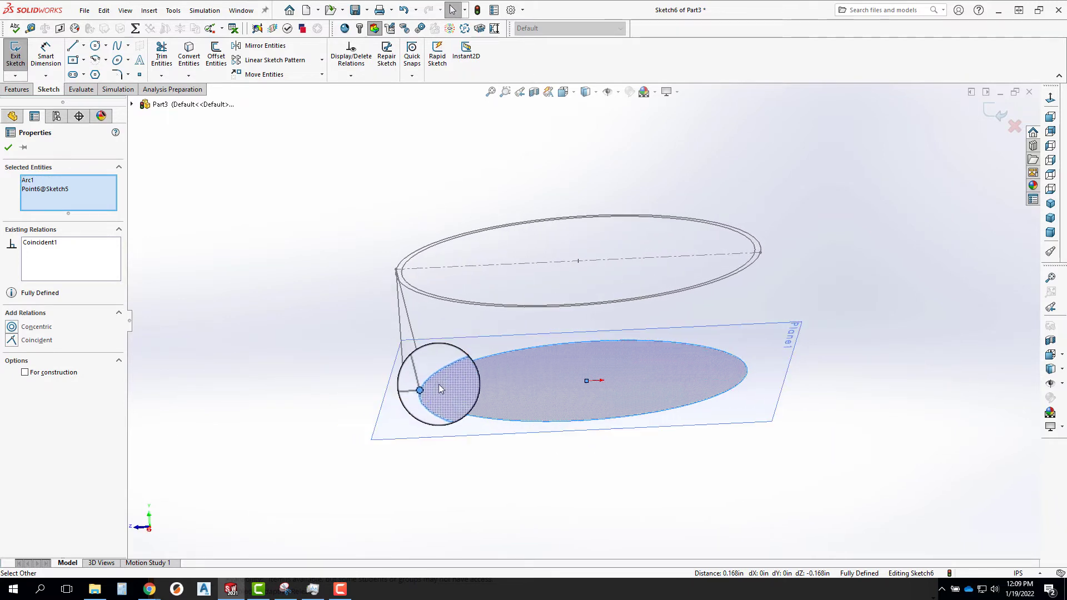
scroll(440, 389, down, 5)
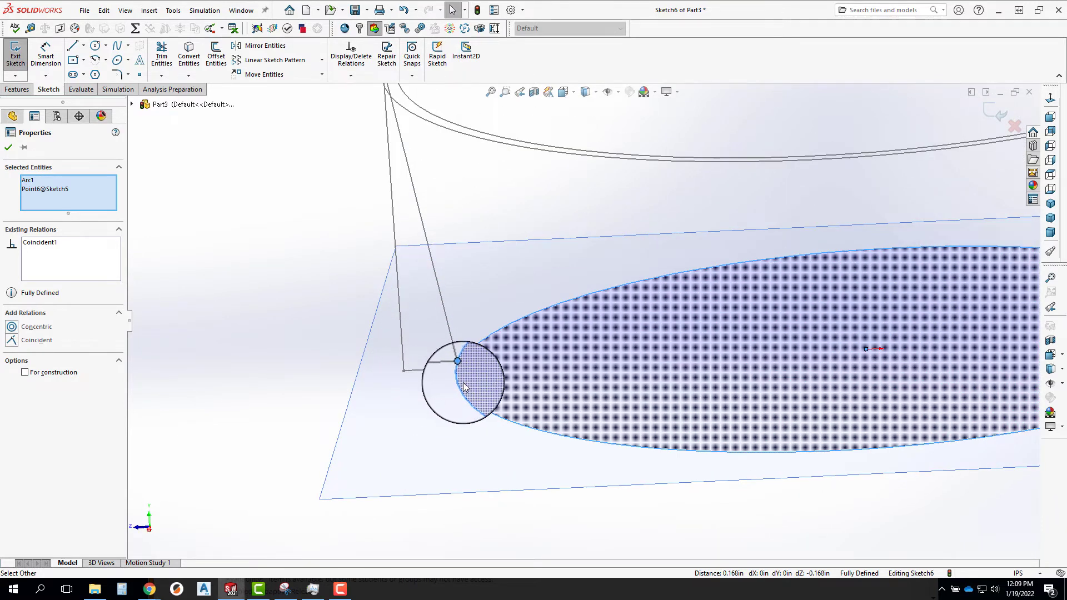
scroll(455, 361, up, 2)
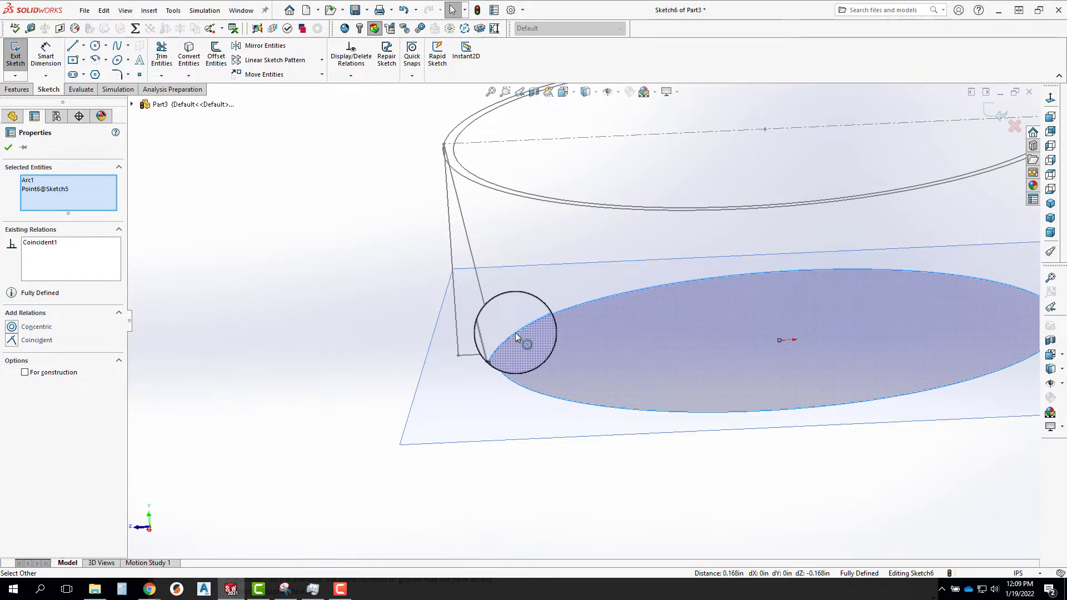
click(218, 54)
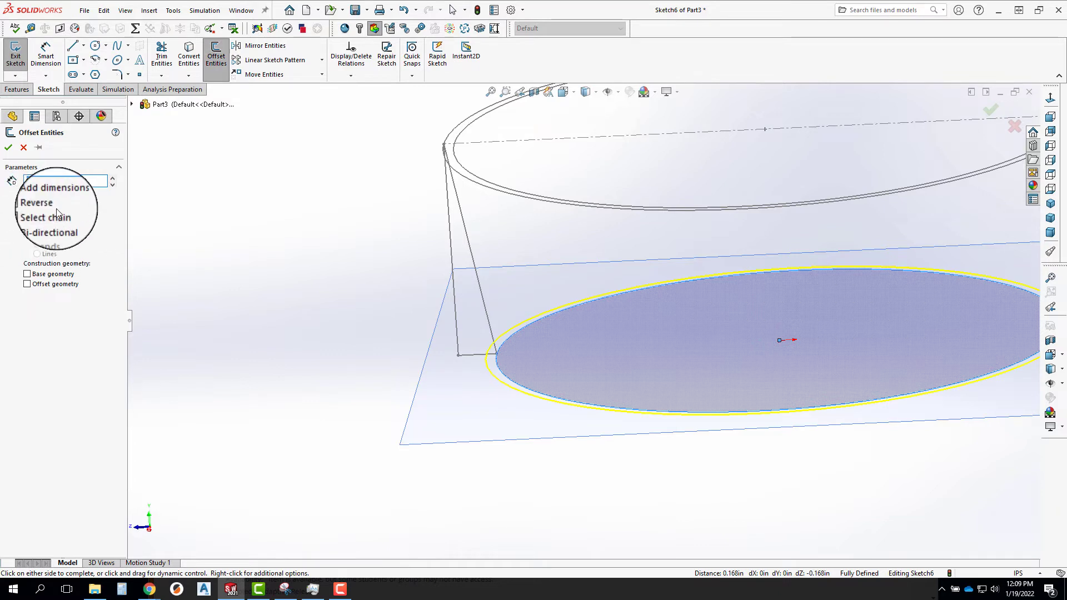
click(8, 147)
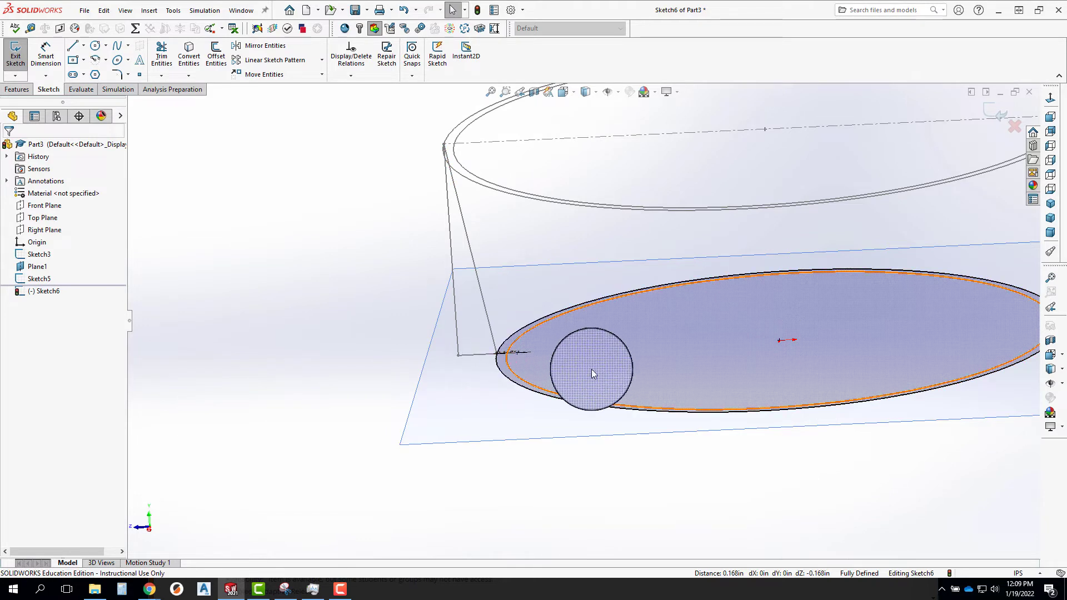
scroll(592, 369, up, 5)
middle_drag(846, 263, 848, 288)
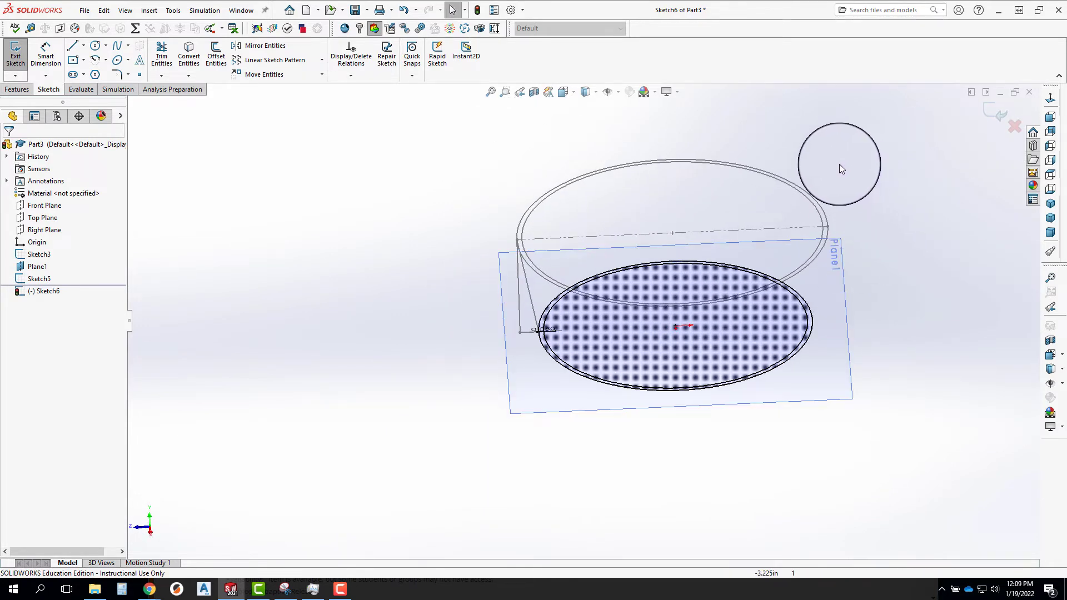
click(992, 117)
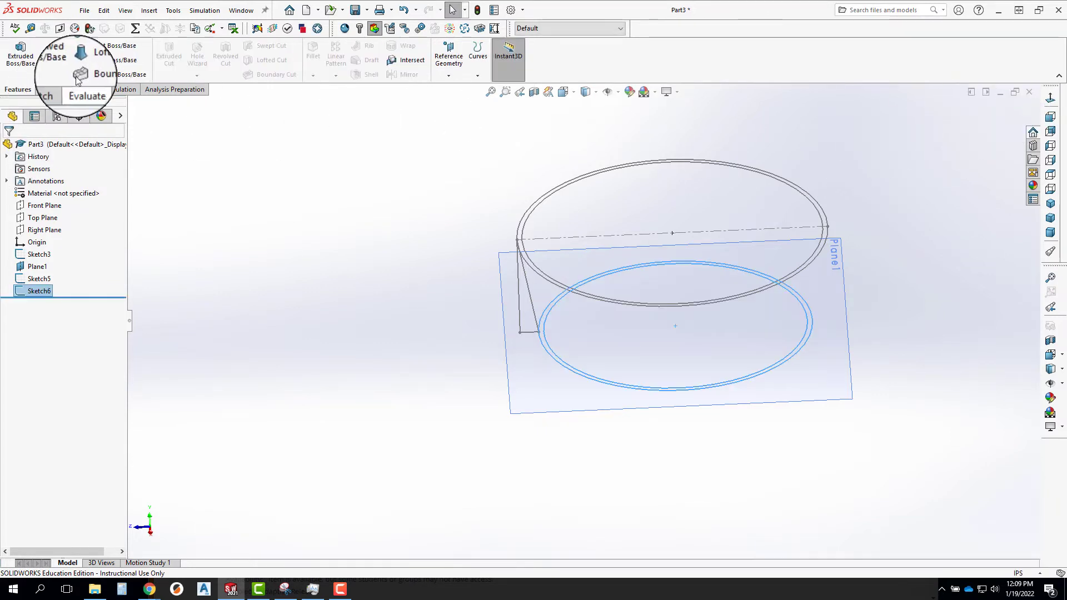
Start a lofted boss and try to pick the upper rim sketch with its two concentric circles as the first profile.
click(97, 61)
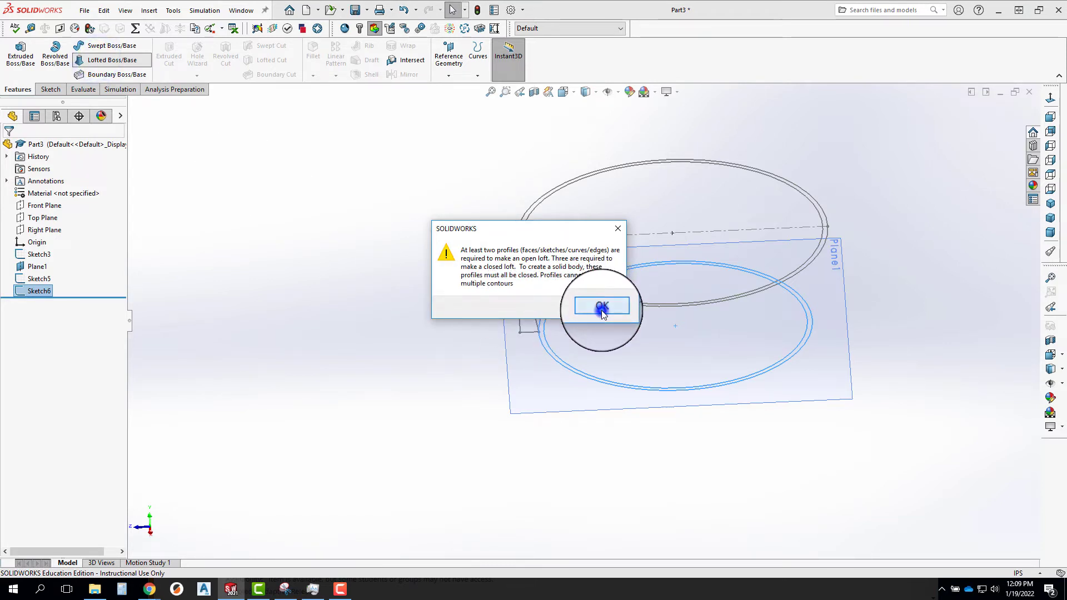
click(602, 306)
click(231, 236)
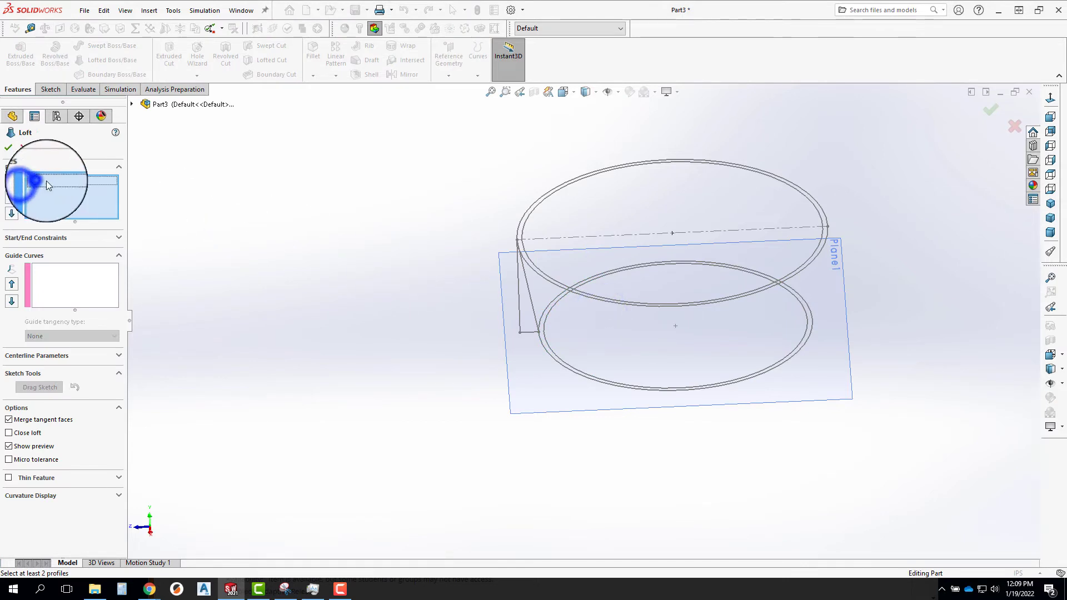
click(132, 103)
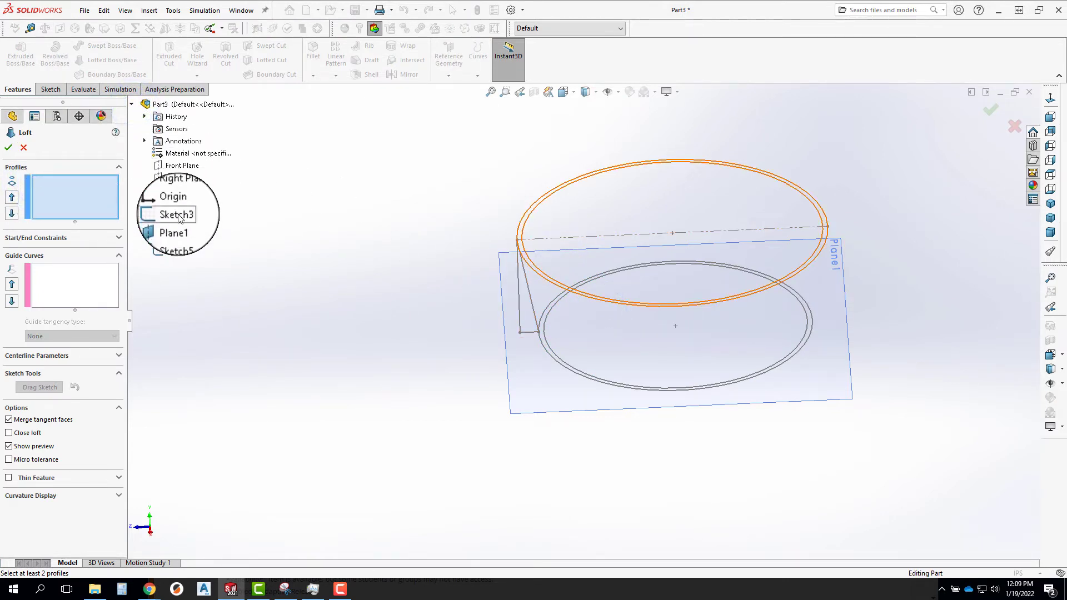
click(178, 216)
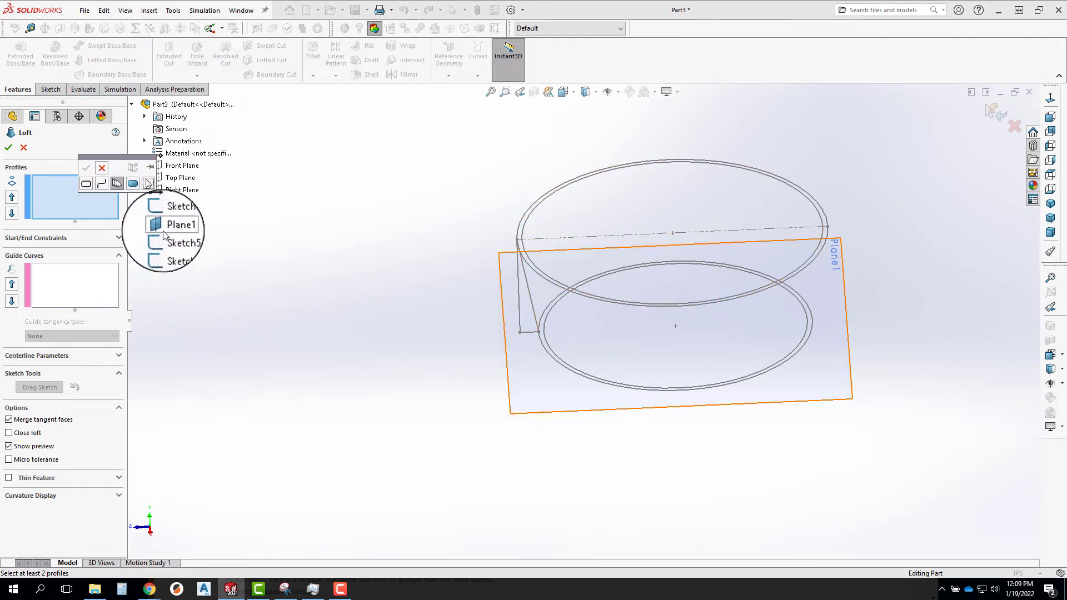
scroll(521, 225, down, 3)
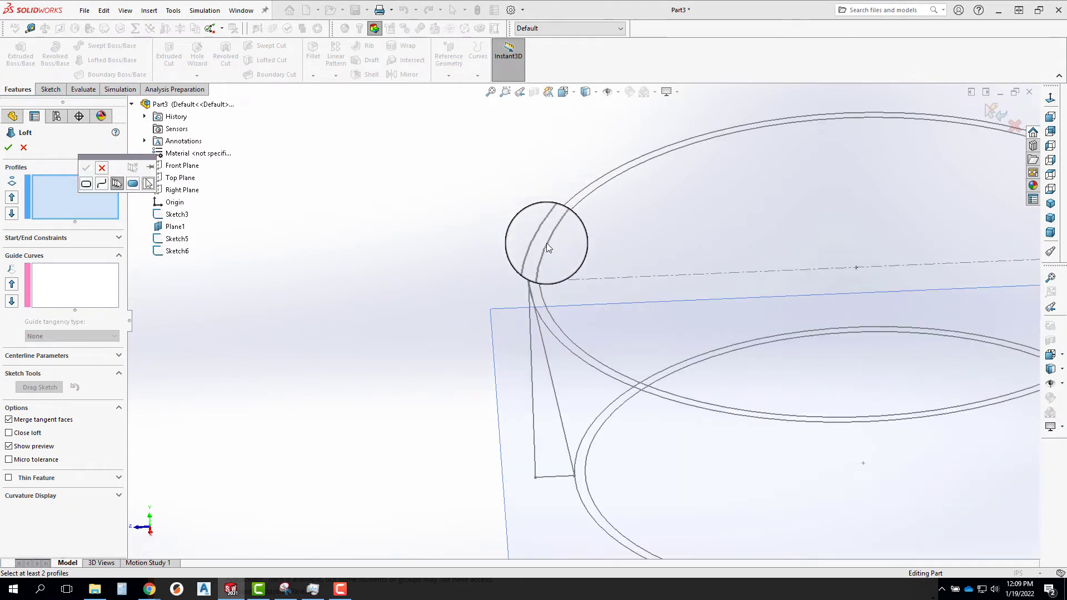
click(545, 246)
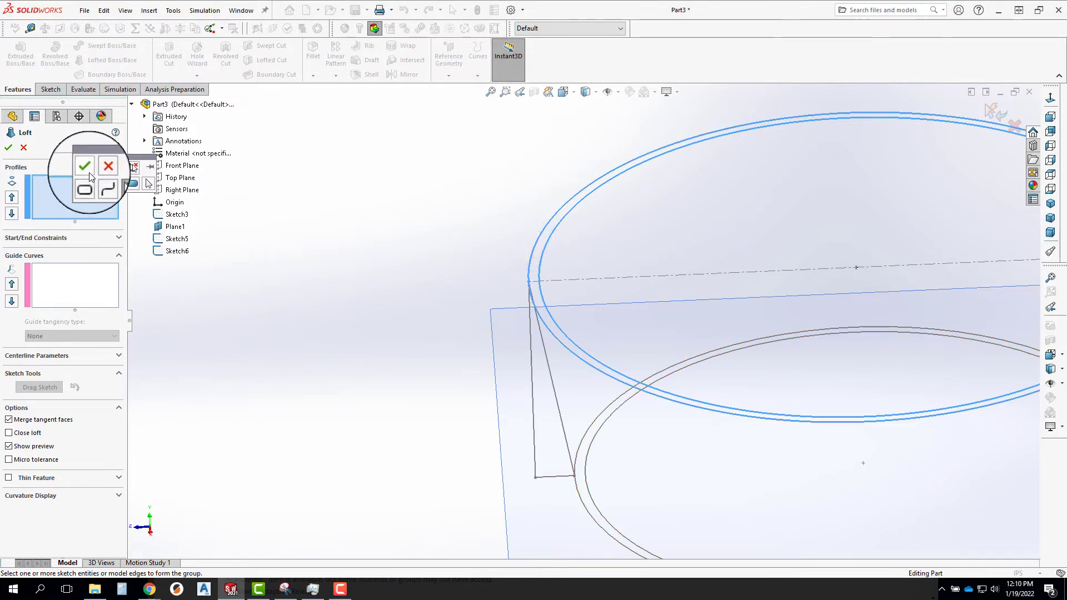
Pick the ring region between the two upper rim circles as the loft's first profile.
click(133, 184)
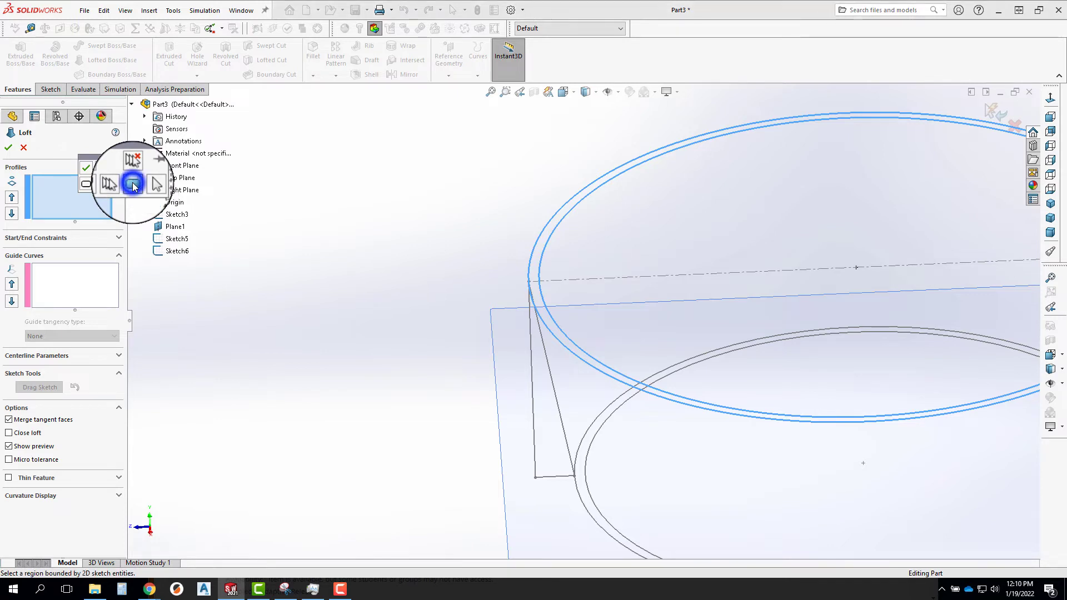
click(549, 232)
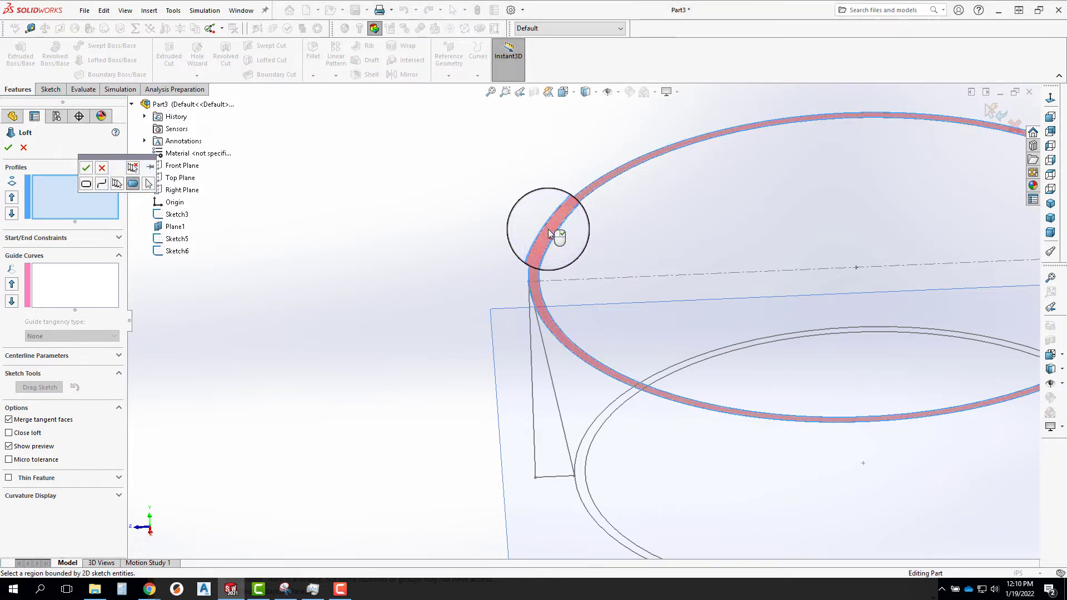
click(85, 184)
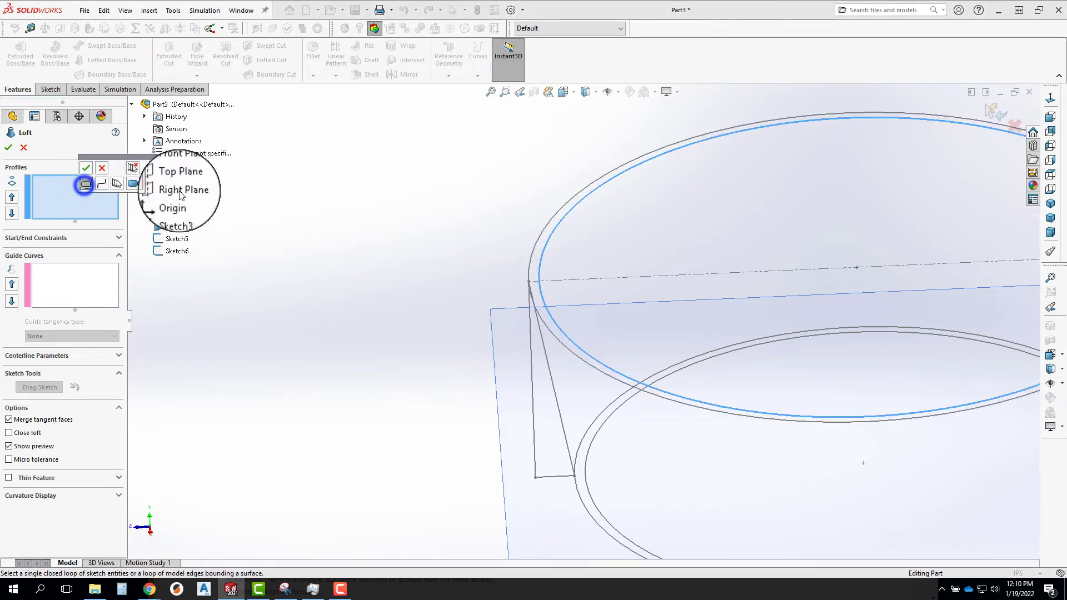
click(558, 223)
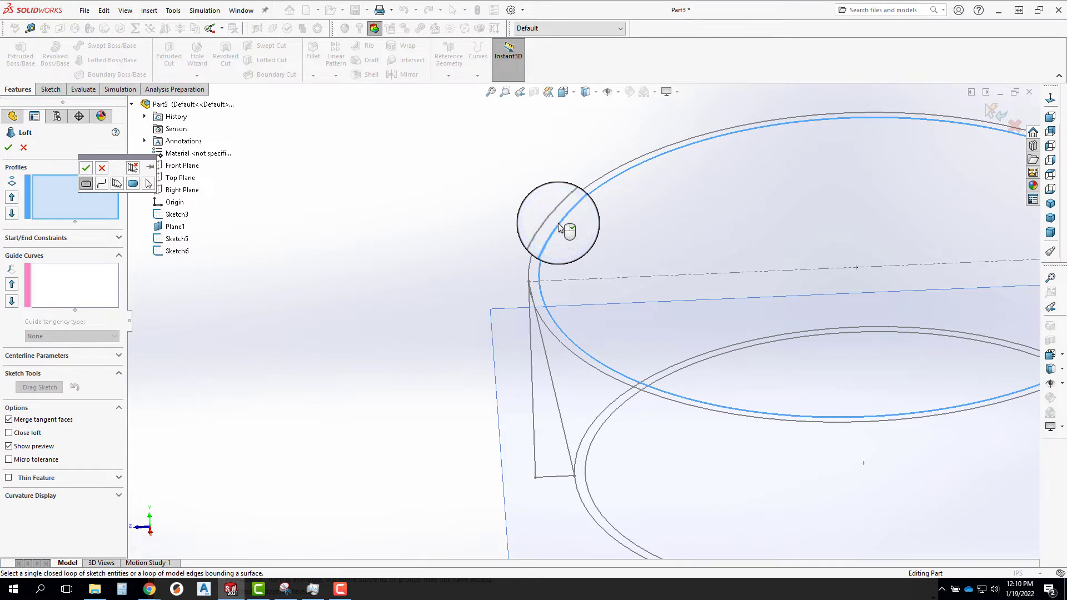
click(133, 184)
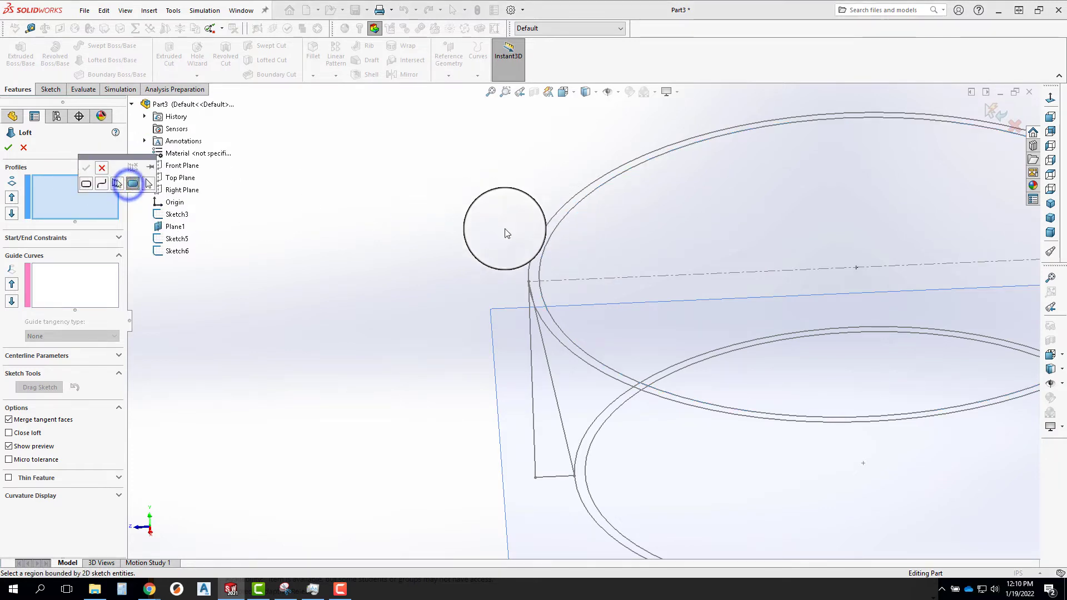
click(542, 241)
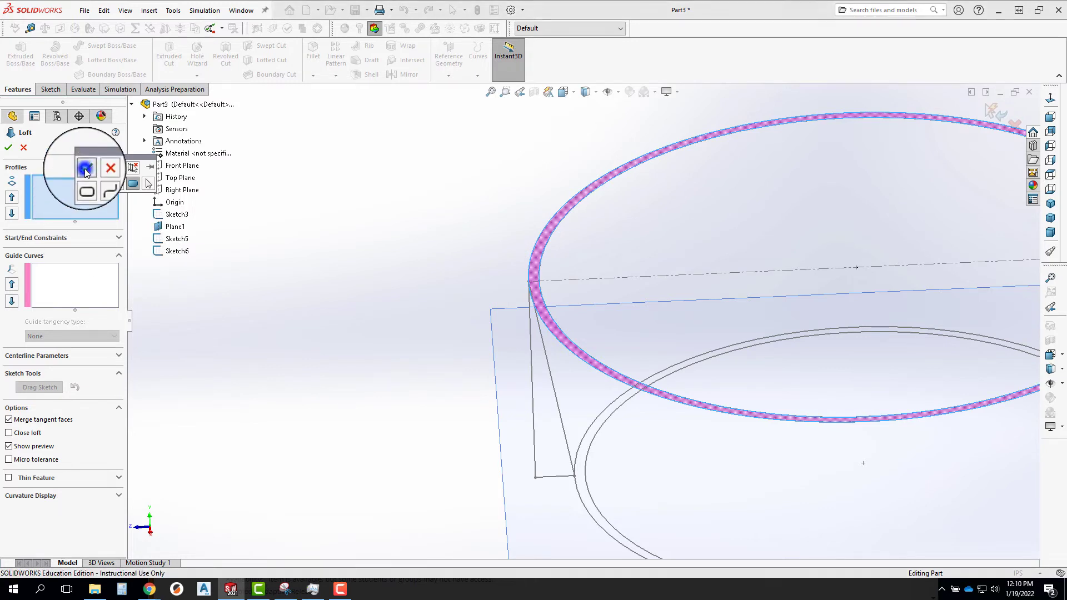
click(103, 166)
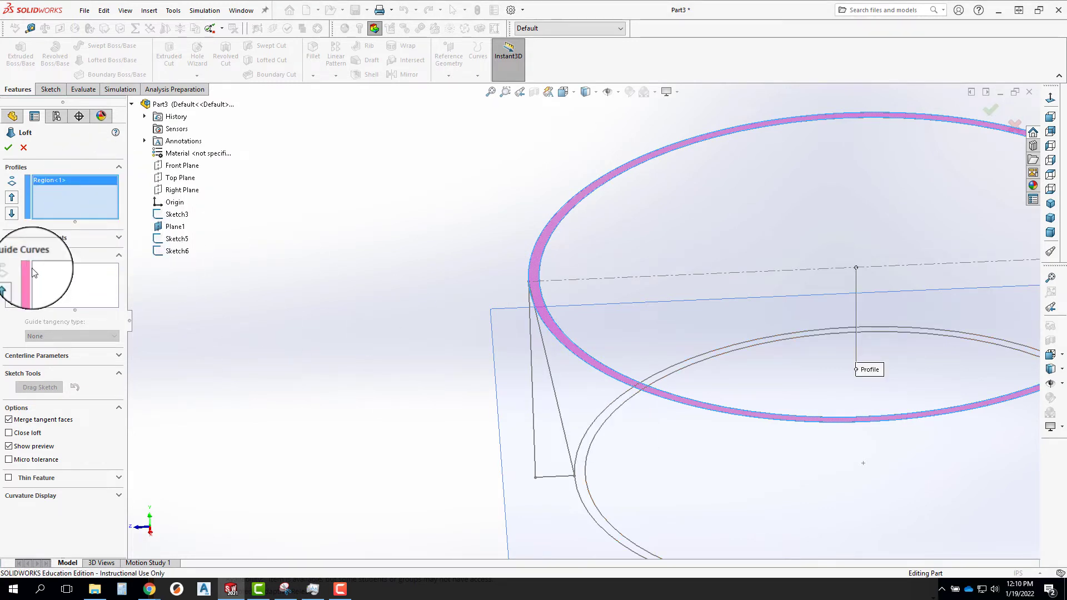
Add the ring region between the two lower circles as the second profile and finish the loft.
click(82, 209)
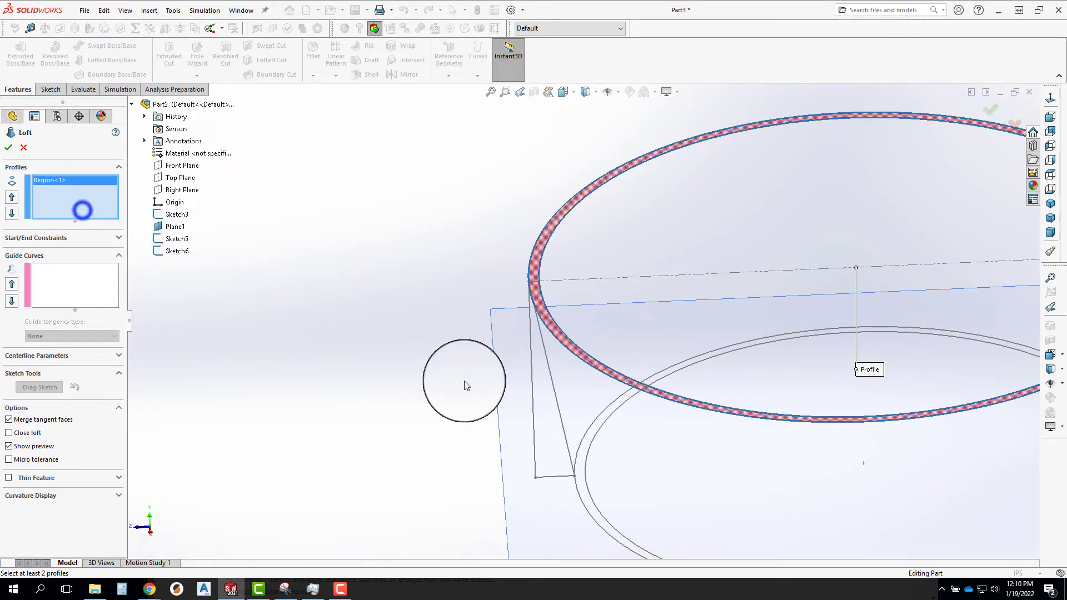
click(585, 447)
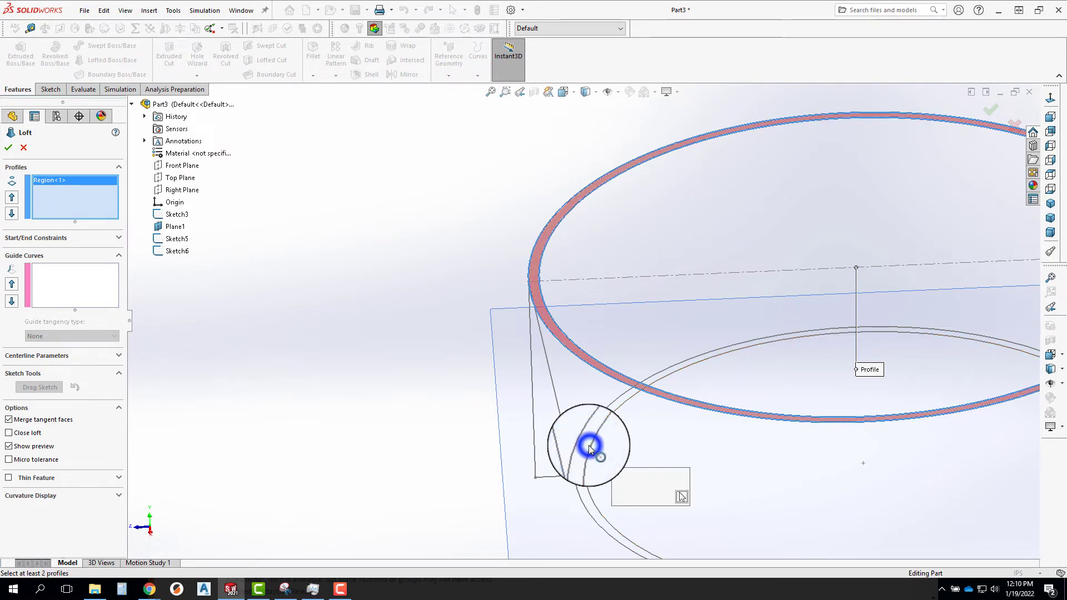
click(666, 496)
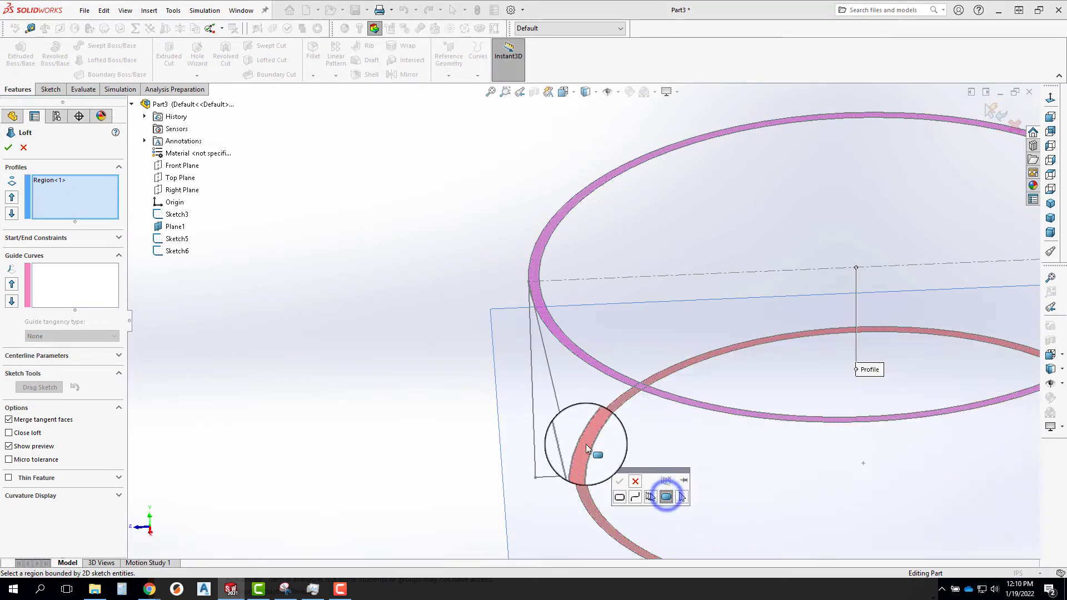
click(586, 447)
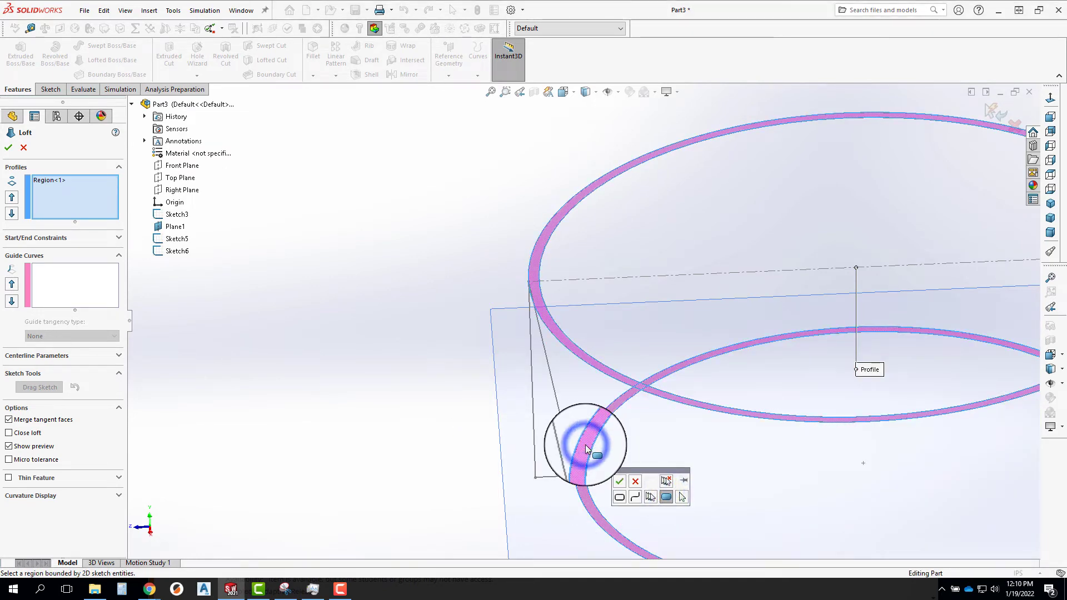
click(616, 481)
key(f)
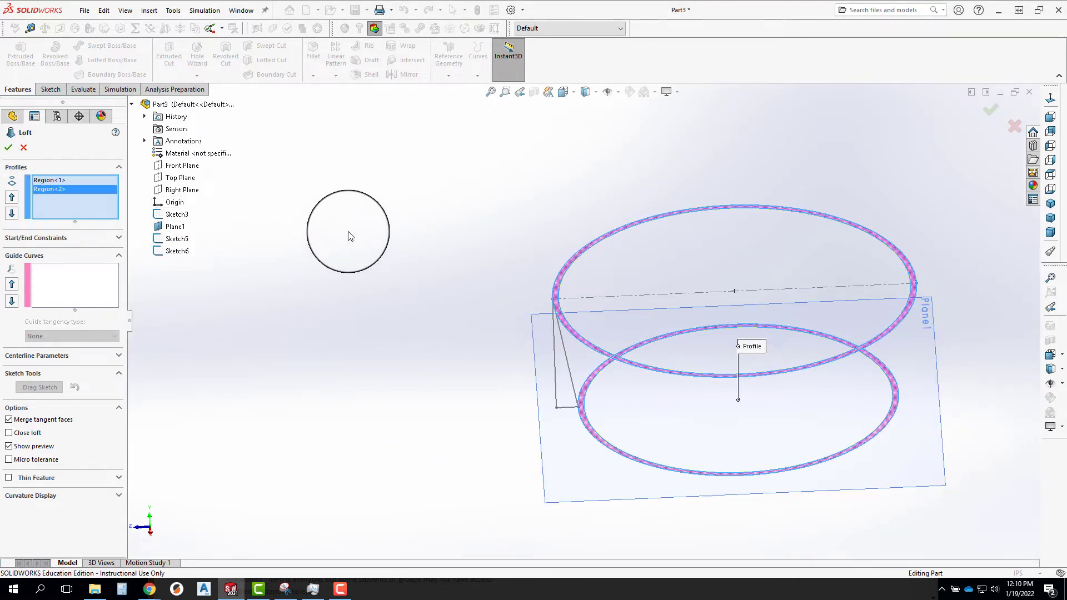
click(9, 149)
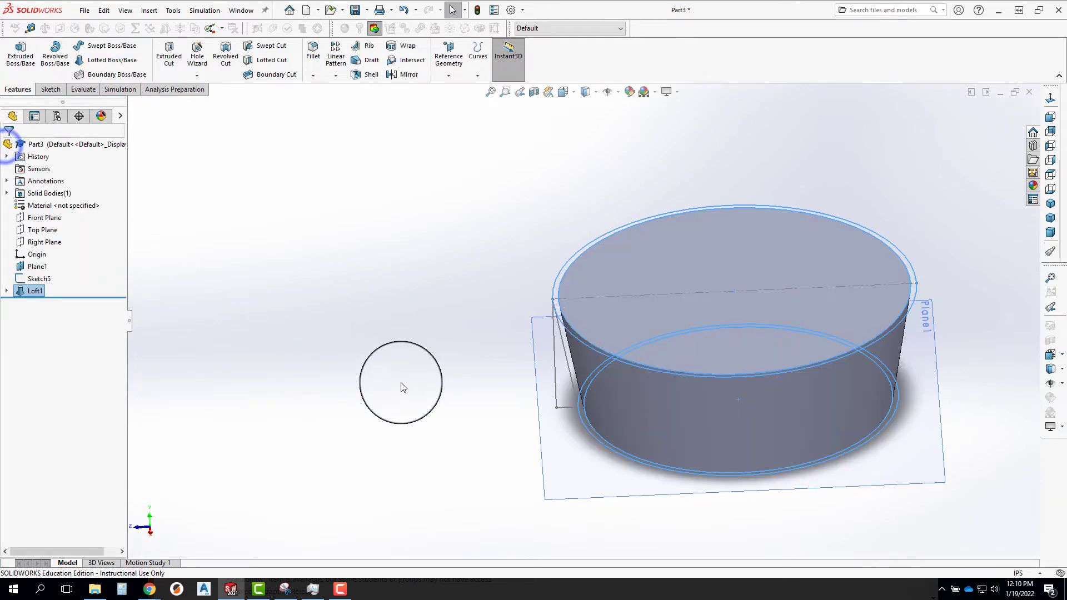
Examine the lofted cup's base, interior and wall edge from several angles.
middle_drag(577, 317, 626, 304)
click(628, 305)
middle_drag(713, 397, 603, 308)
click(672, 403)
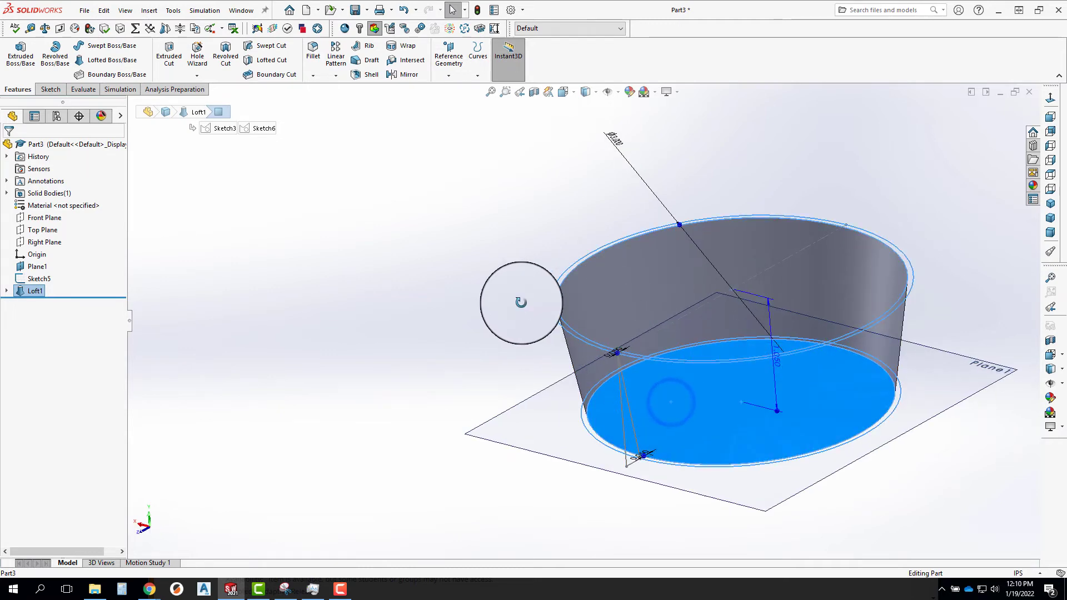
middle_drag(512, 302, 591, 343)
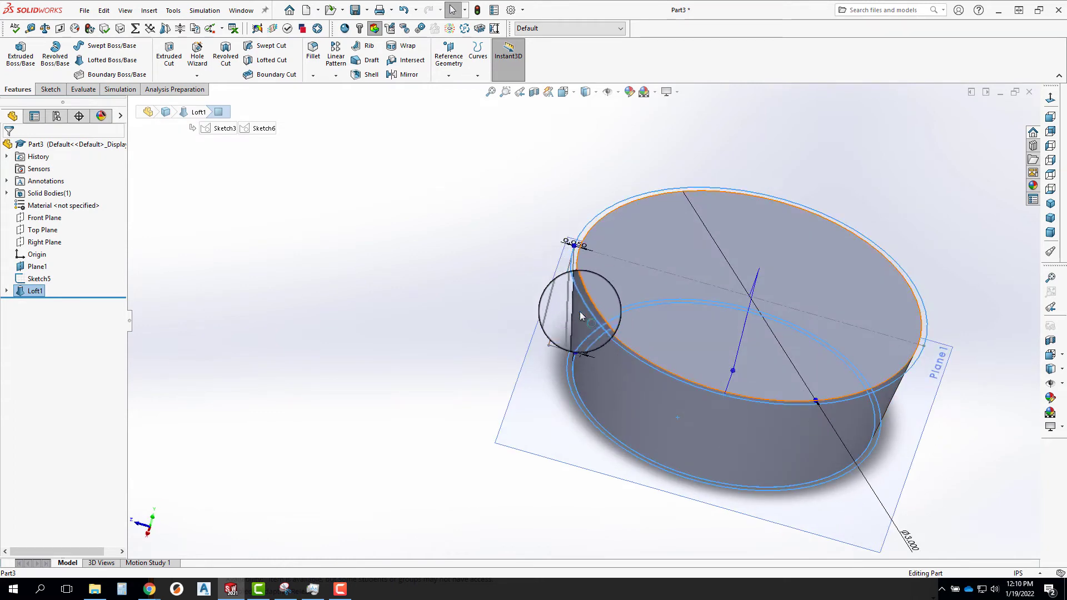
scroll(580, 383, down, 6)
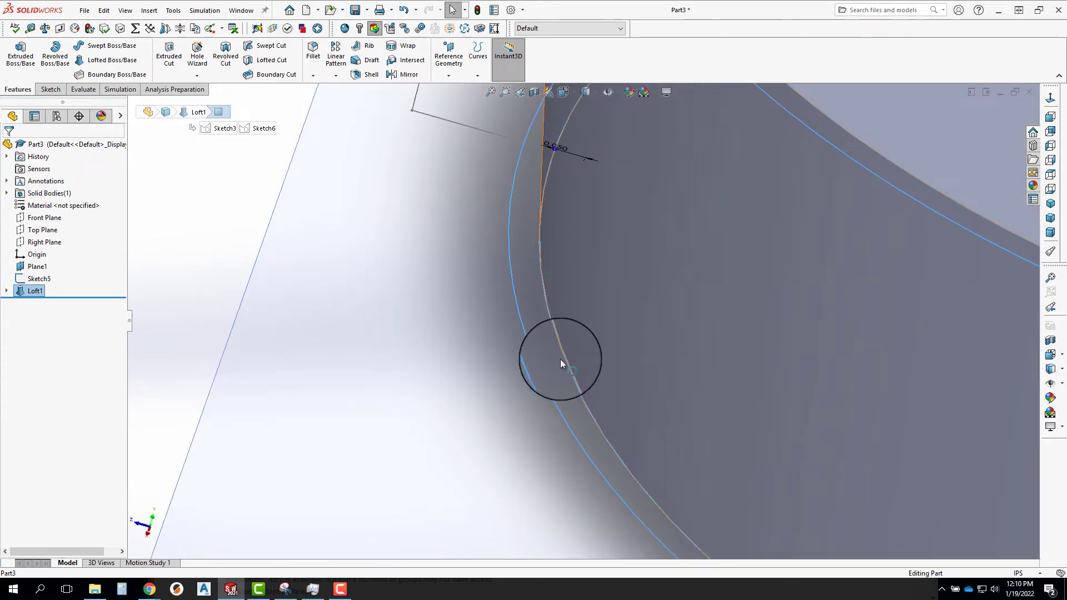
scroll(560, 366, up, 6)
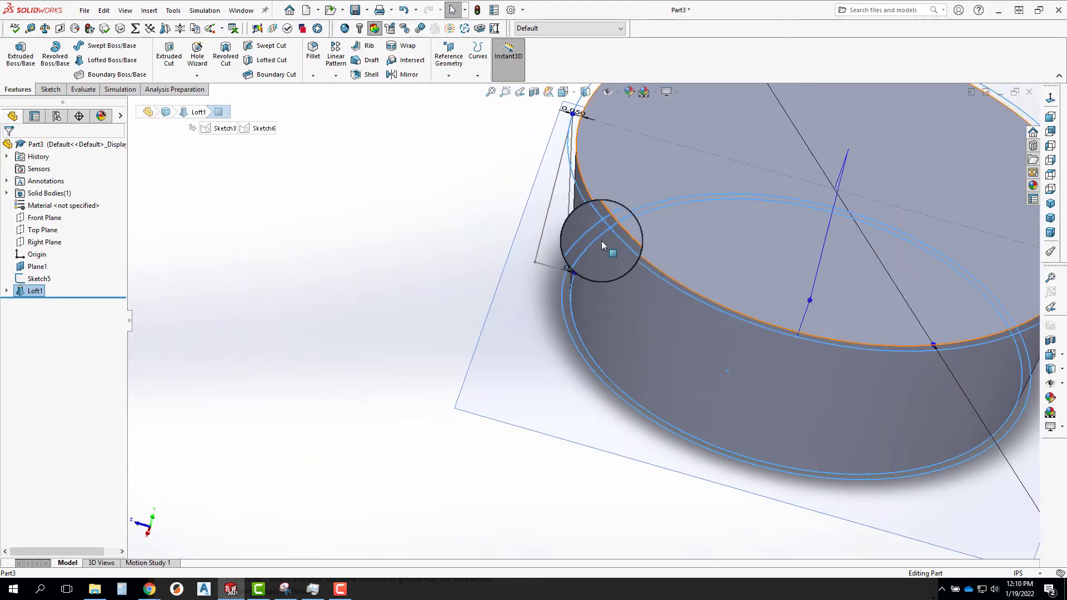
Edit the loft feature and remove both region profiles.
right_click(29, 291)
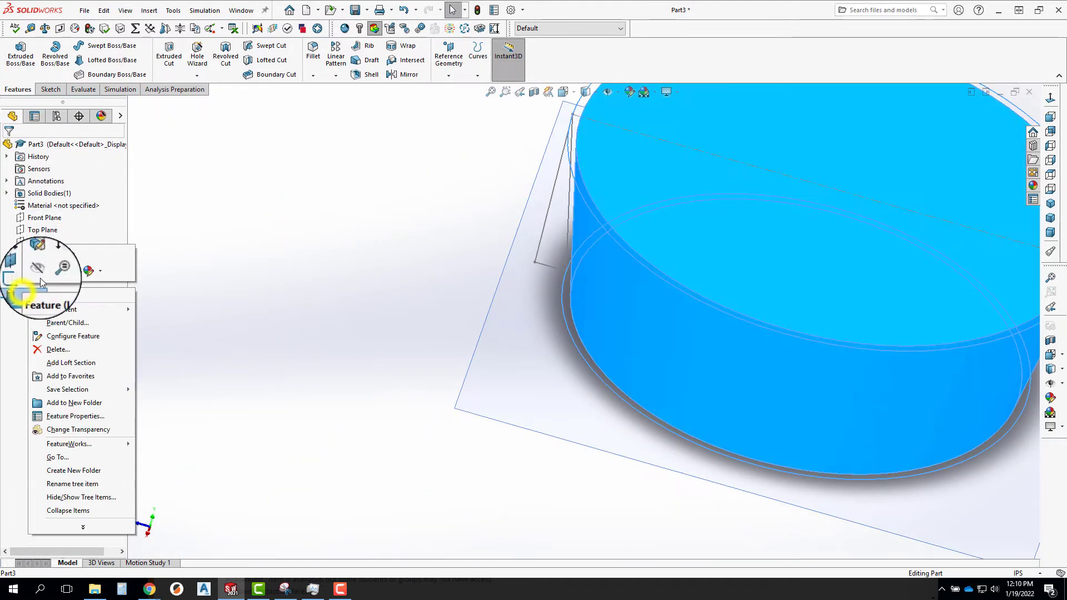
click(37, 253)
scroll(245, 335, up, 5)
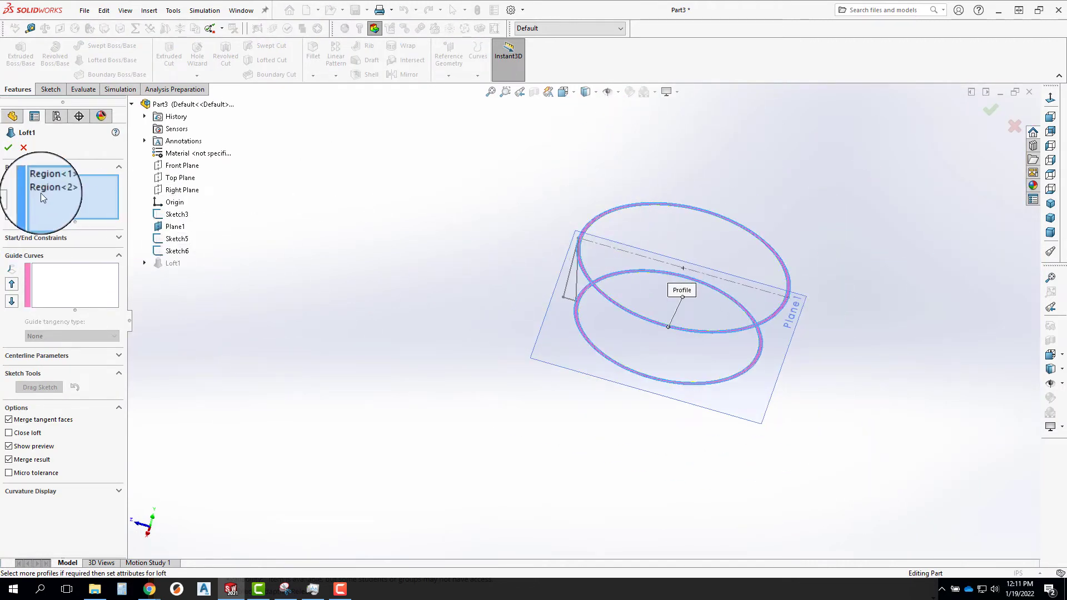
click(46, 179)
key(Delete)
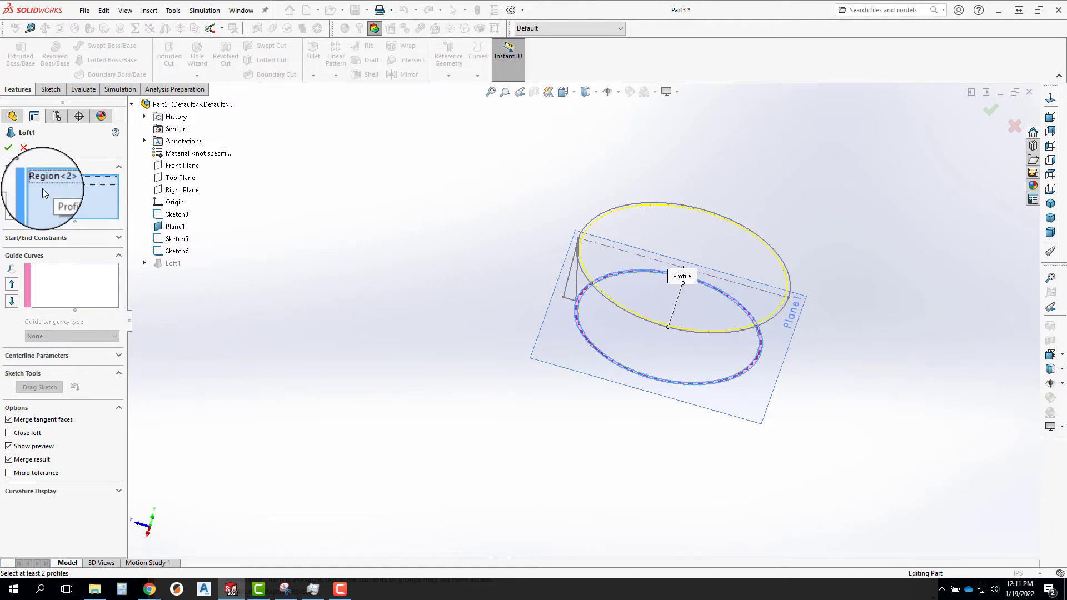
click(50, 179)
key(Delete)
Select the outer upper rim circle as a closed-loop profile for the loft.
scroll(615, 250, down, 5)
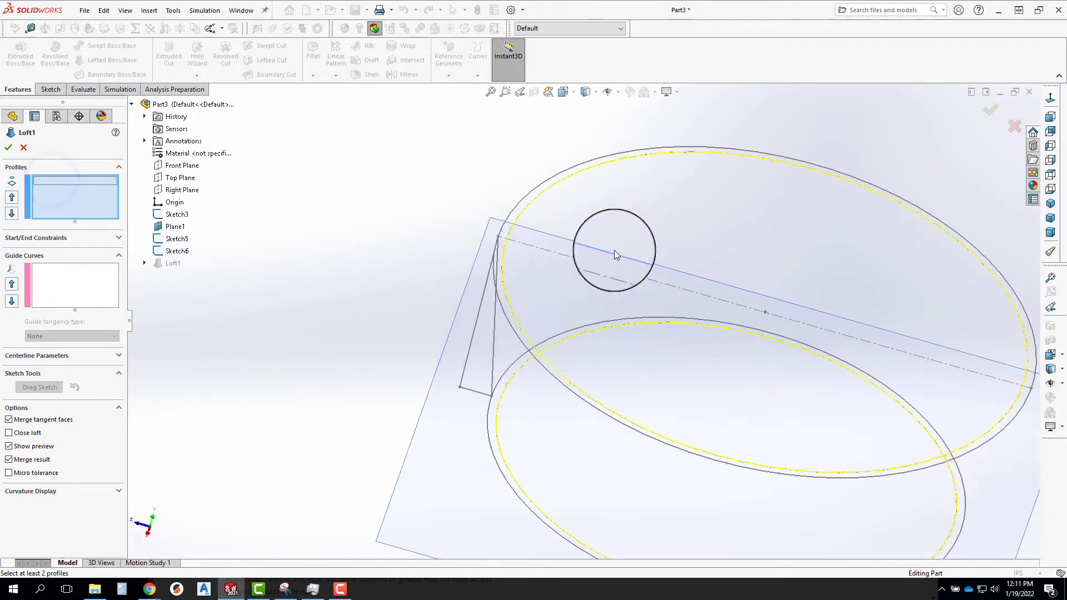
click(492, 162)
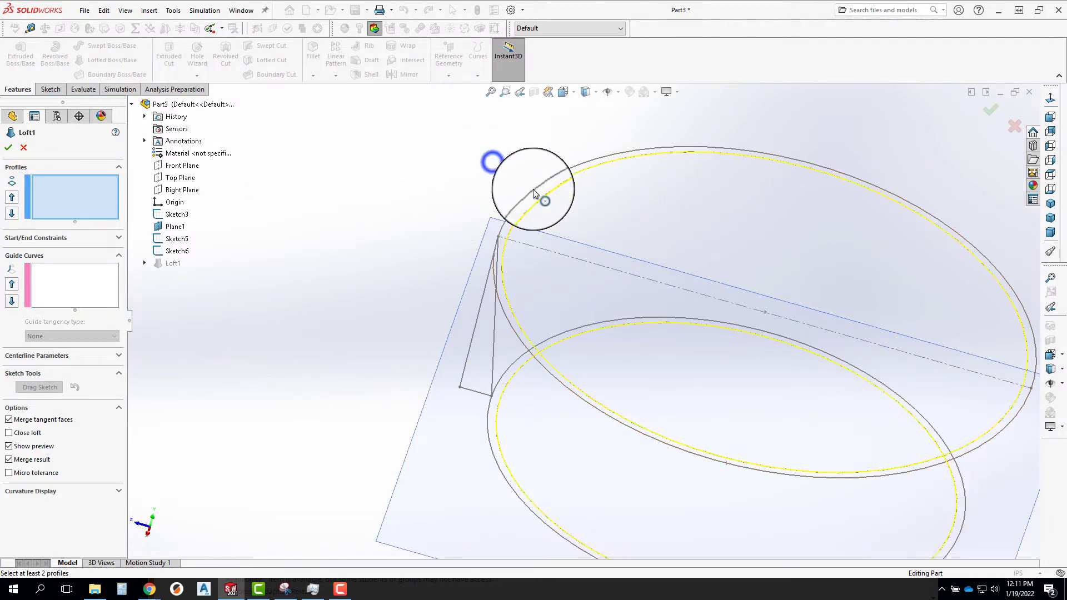
click(532, 190)
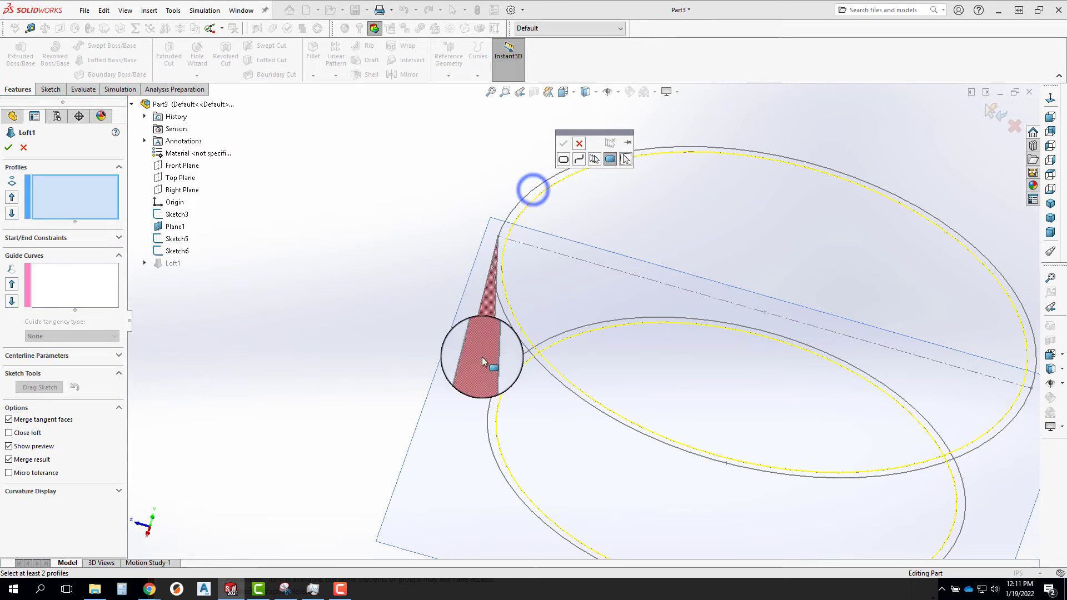
click(562, 159)
click(512, 213)
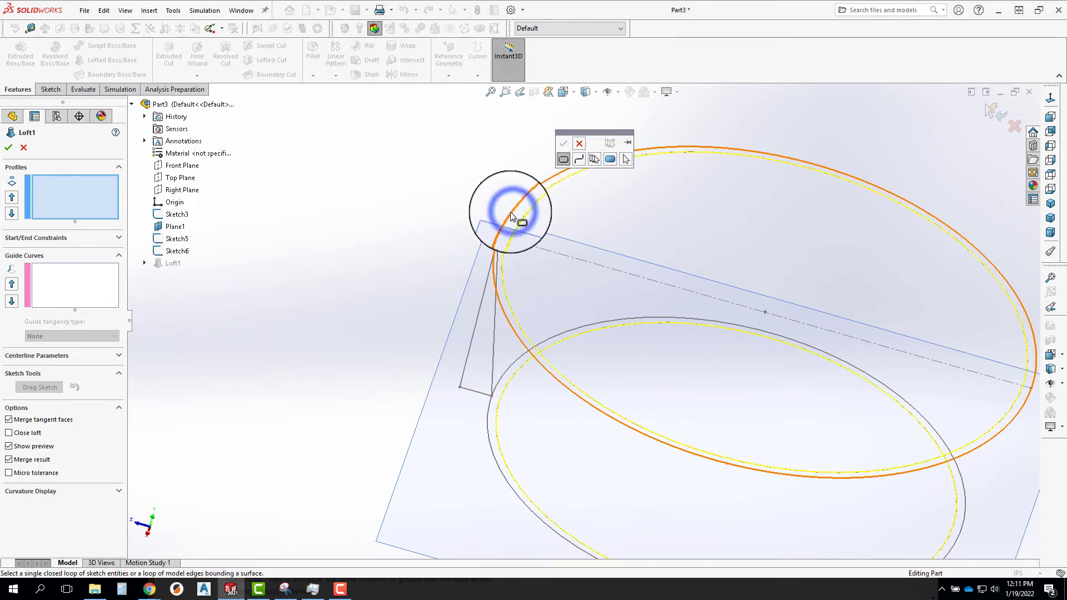
right_click(511, 214)
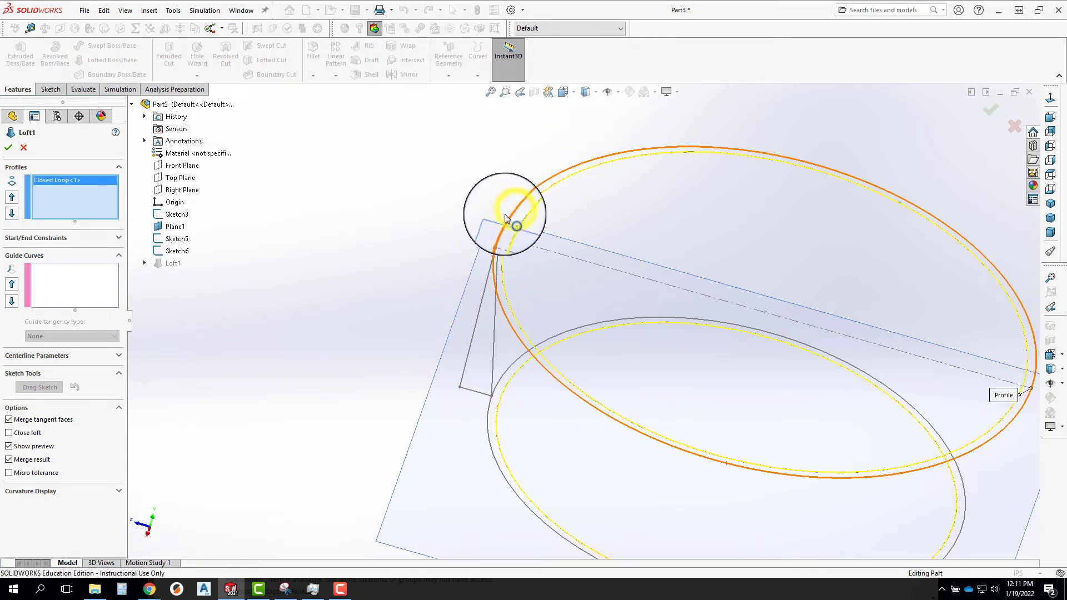
Add the outer lower circle as the second closed-loop profile and finish the loft.
click(488, 408)
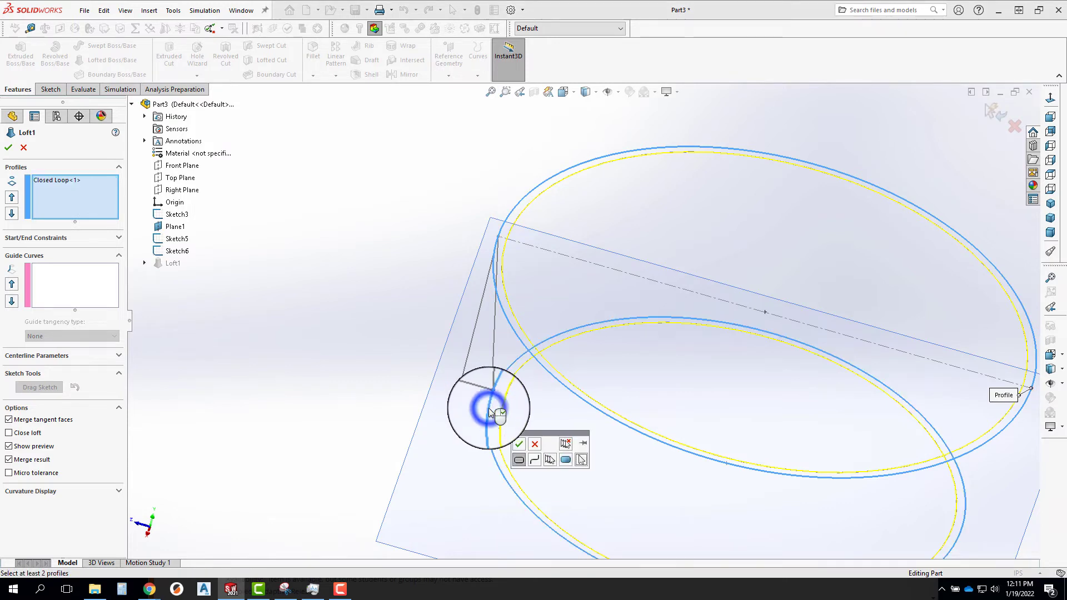
click(520, 445)
click(989, 109)
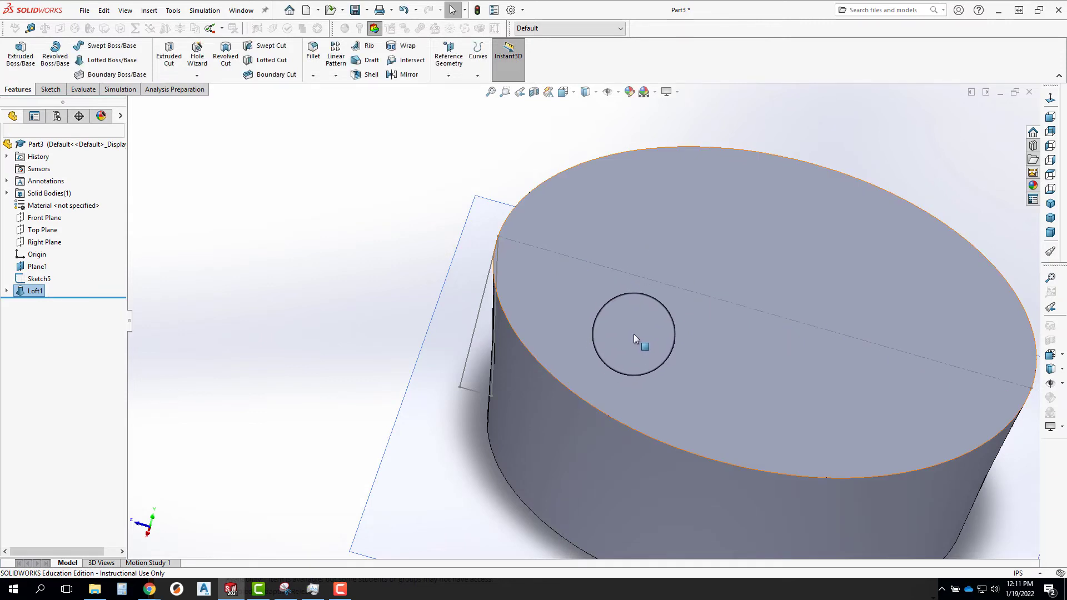
Inspect the lofted cup's tapered sides from below and from the front.
middle_drag(634, 334, 692, 171)
scroll(669, 308, up, 6)
middle_drag(718, 255, 611, 339)
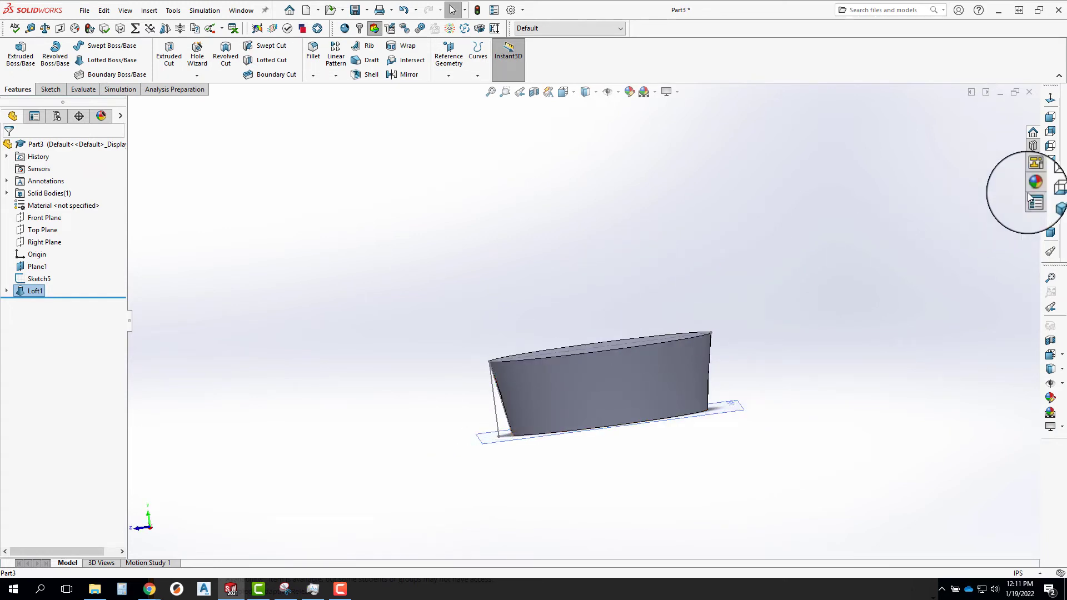
click(1051, 107)
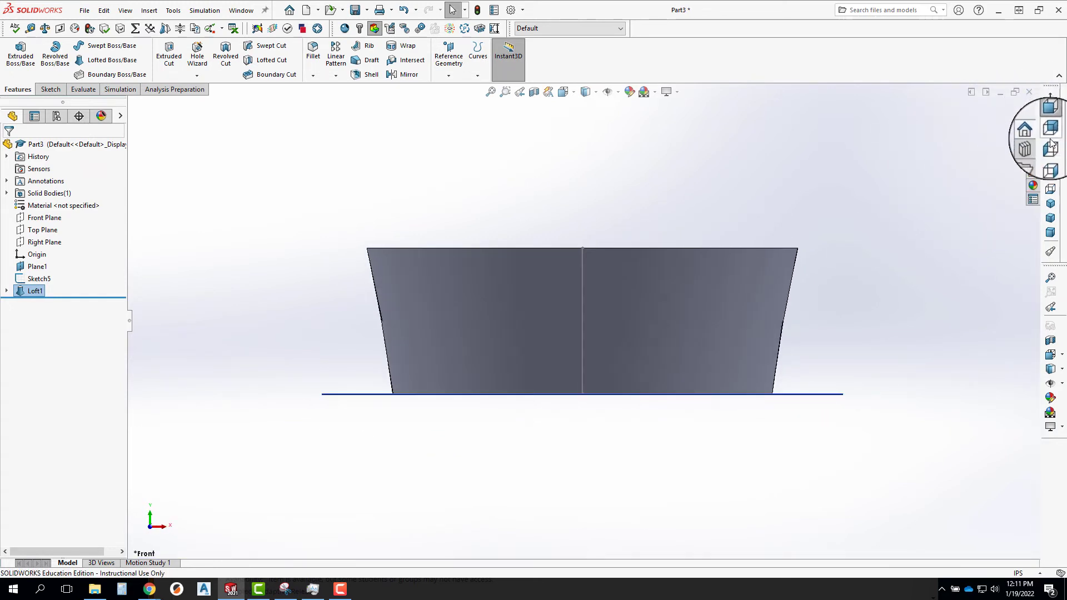
Compare the lofted cup's slanted side with the sketched side profile from the right view.
click(1050, 166)
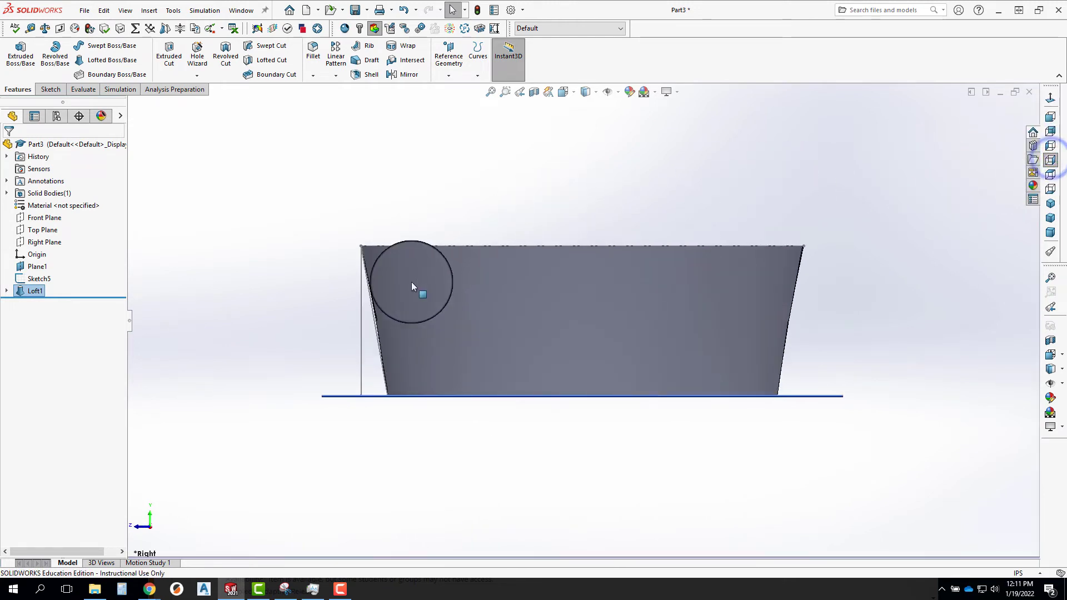
scroll(362, 281, down, 7)
scroll(594, 415, up, 5)
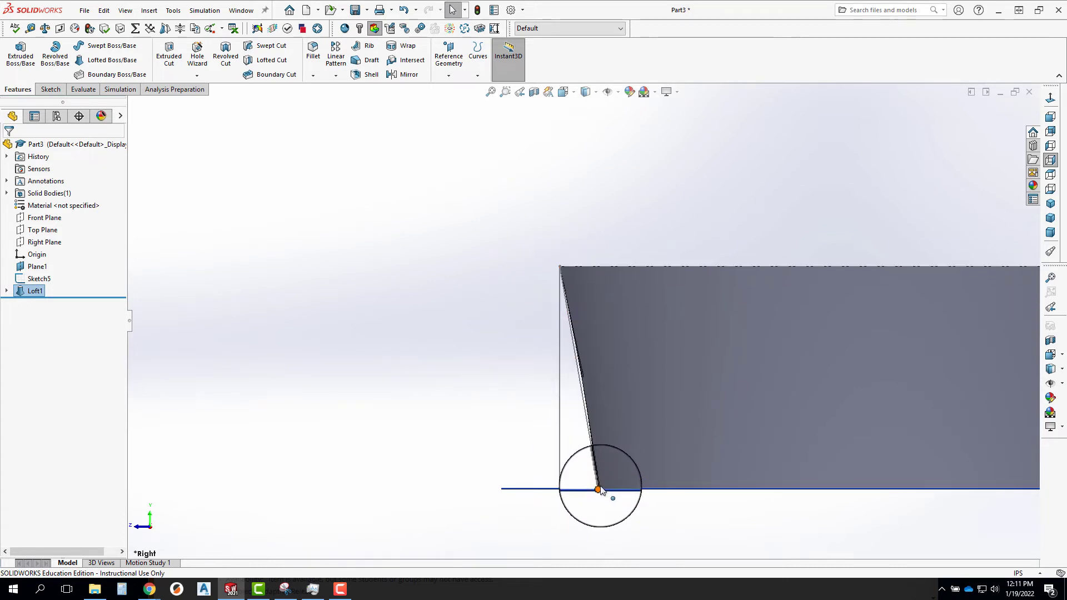
scroll(600, 490, down, 5)
scroll(582, 232, down, 3)
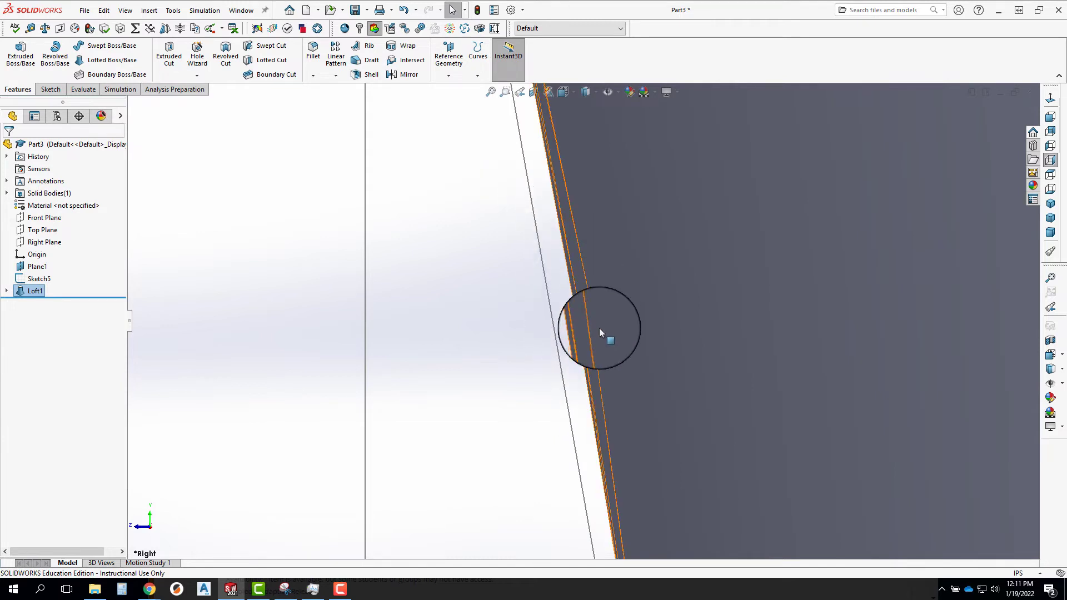
scroll(558, 292, up, 5)
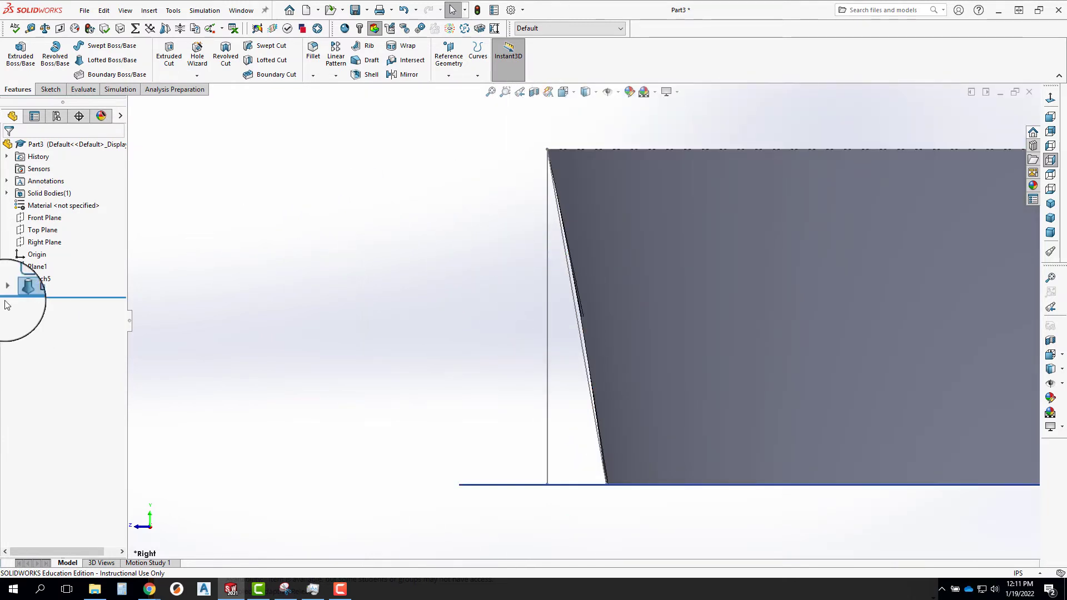
Edit the loft so its upper connector point sits at the top of the sketched side profile, and apply it.
right_click(39, 291)
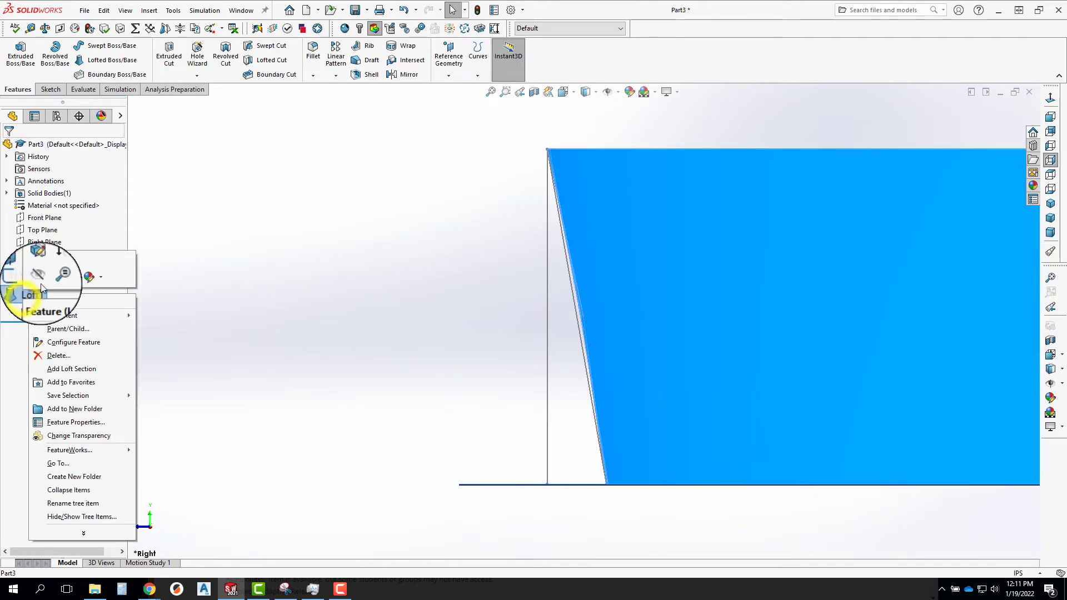
click(37, 250)
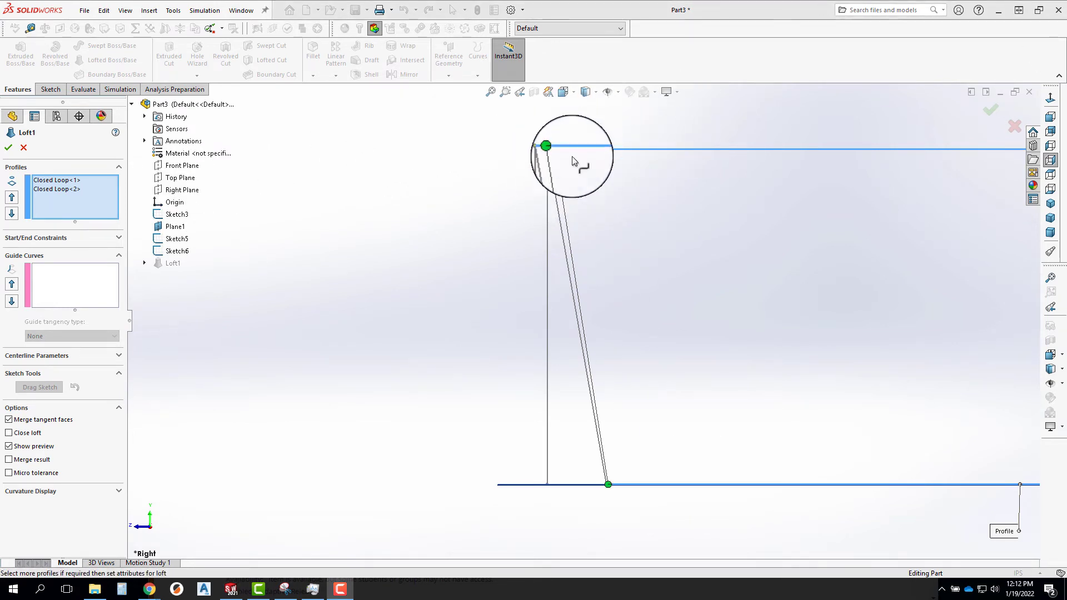
middle_drag(669, 258, 695, 302)
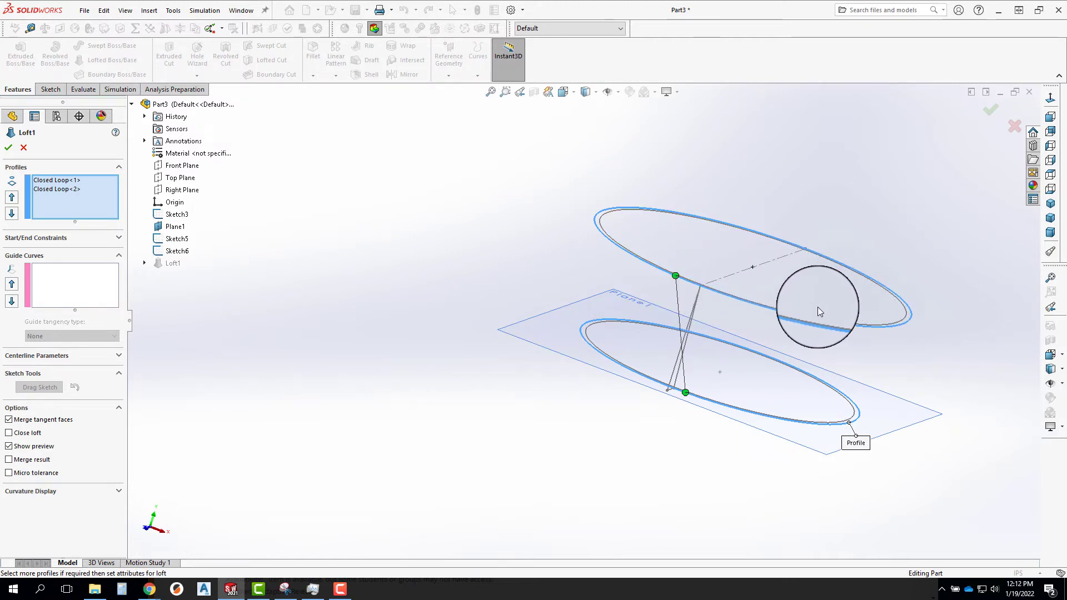
middle_drag(814, 298, 737, 275)
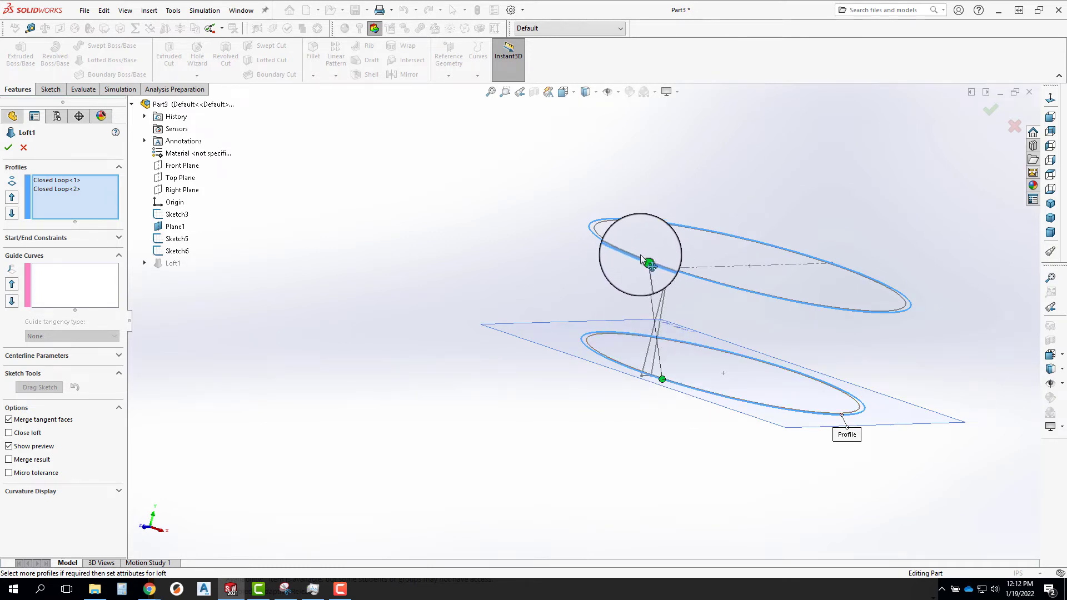
drag(641, 256, 657, 267)
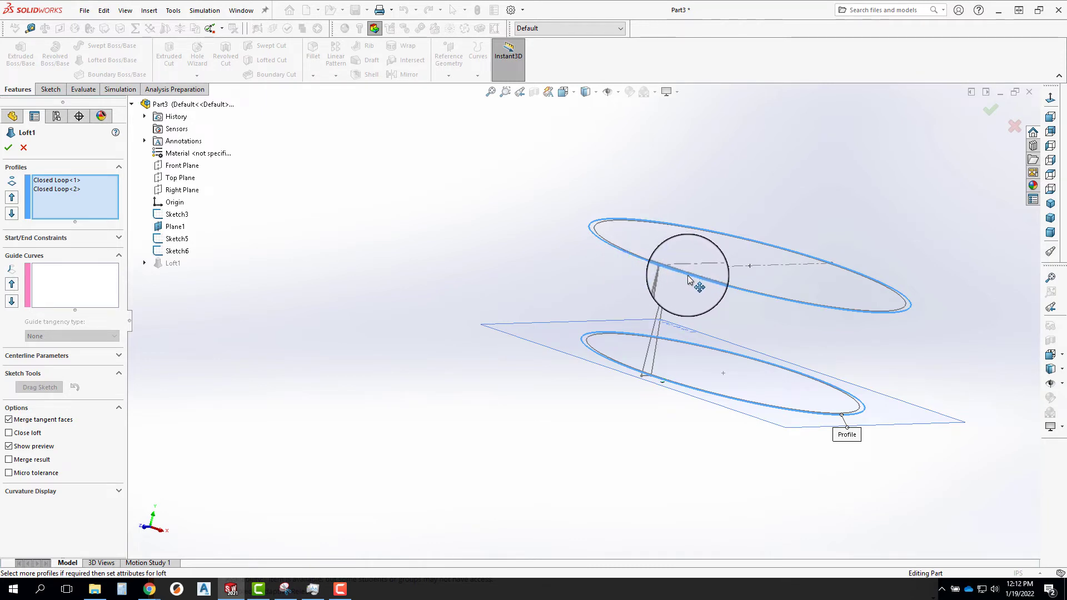
click(990, 111)
middle_drag(886, 208, 783, 223)
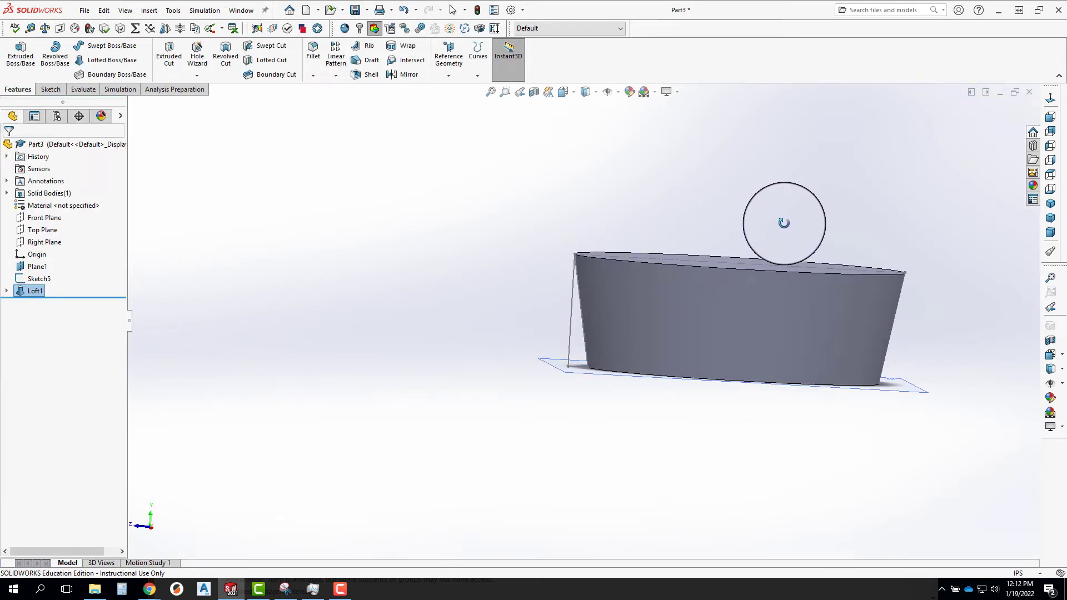
Edit the loft again and move its upper connector around the rim, far from the lower one, to test a twisted shape.
right_click(37, 289)
click(47, 266)
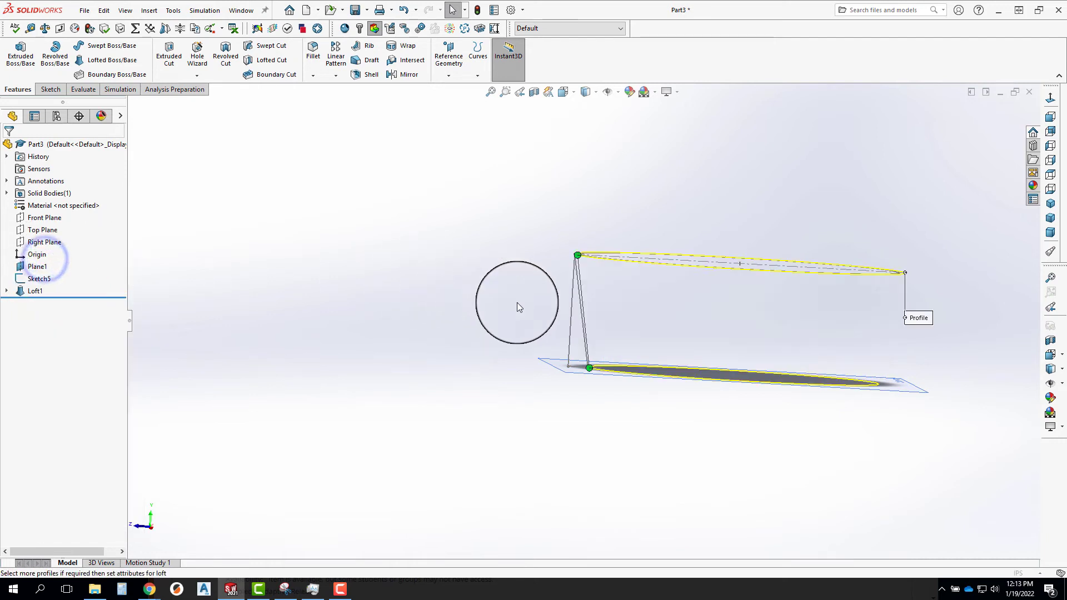
middle_drag(612, 376, 739, 322)
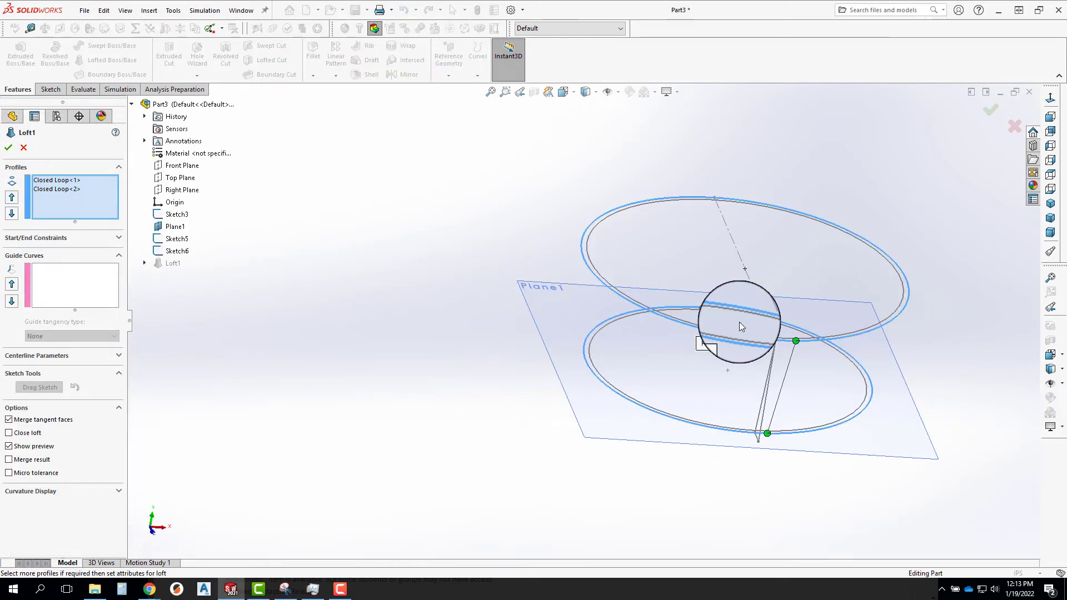
drag(795, 340, 586, 256)
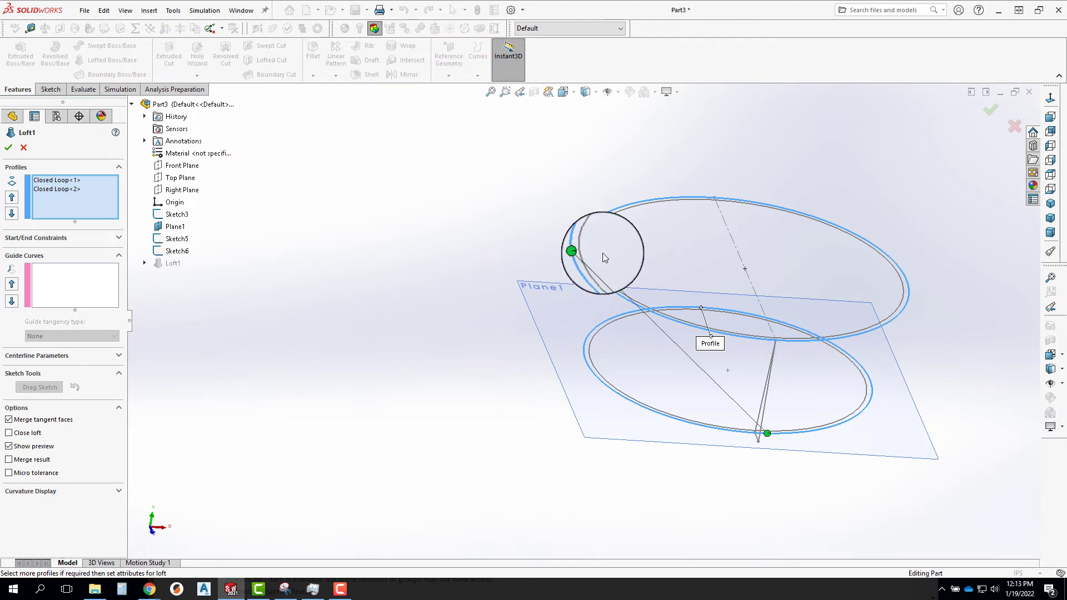
click(995, 102)
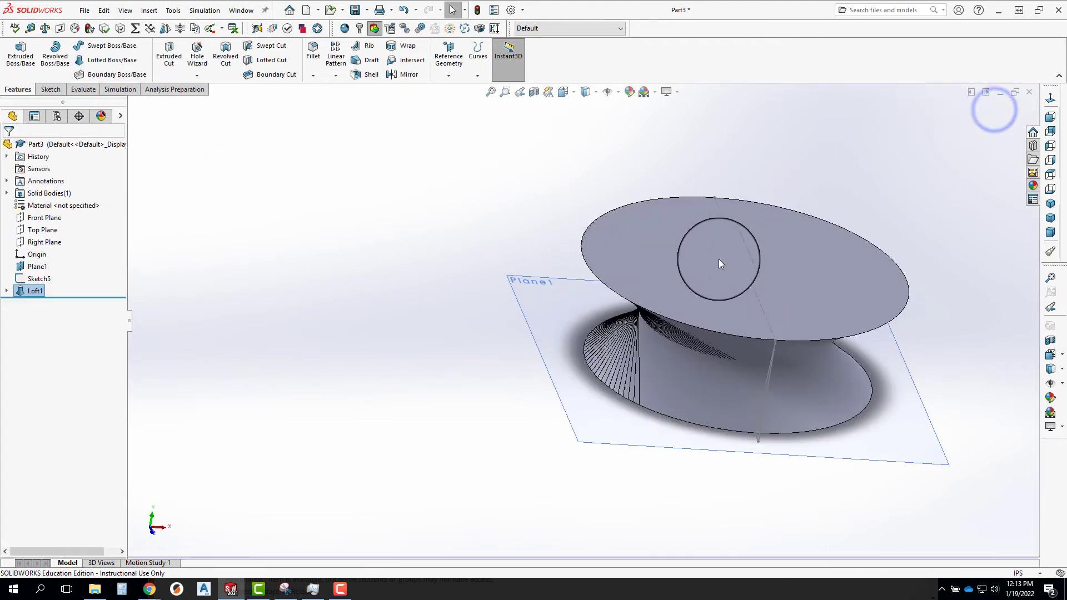
middle_drag(719, 259, 809, 202)
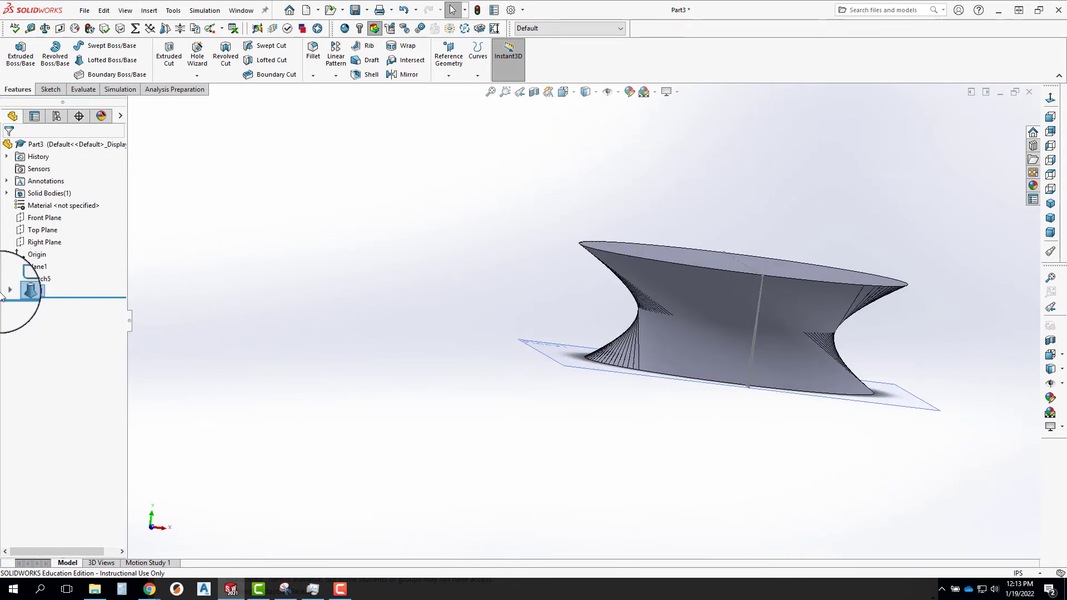
Edit the twisted loft to use the side profile Sketch5 as its guide curve, and apply it.
right_click(26, 292)
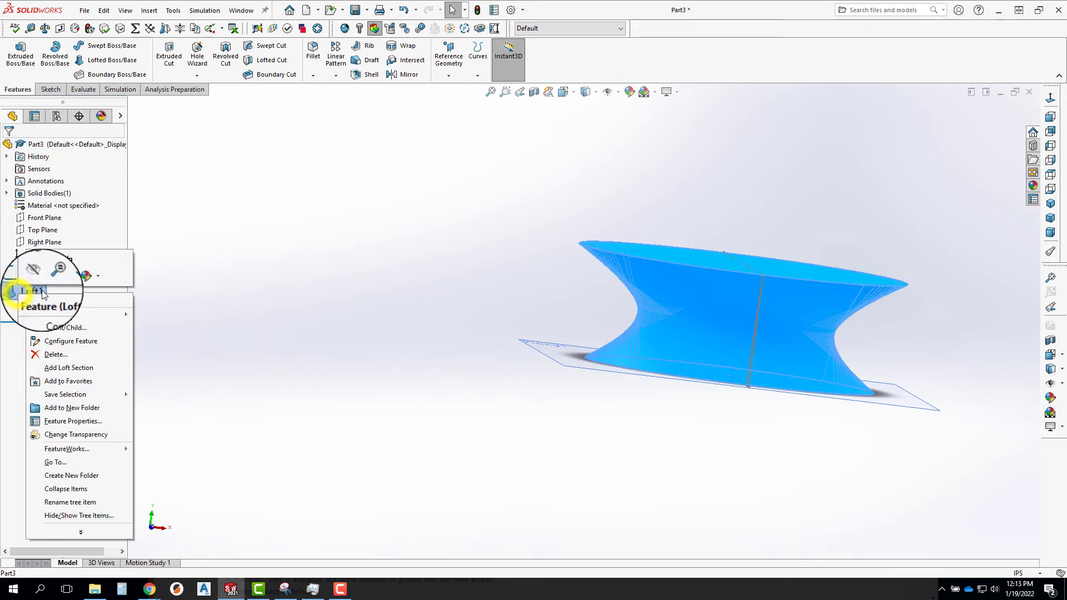
click(37, 261)
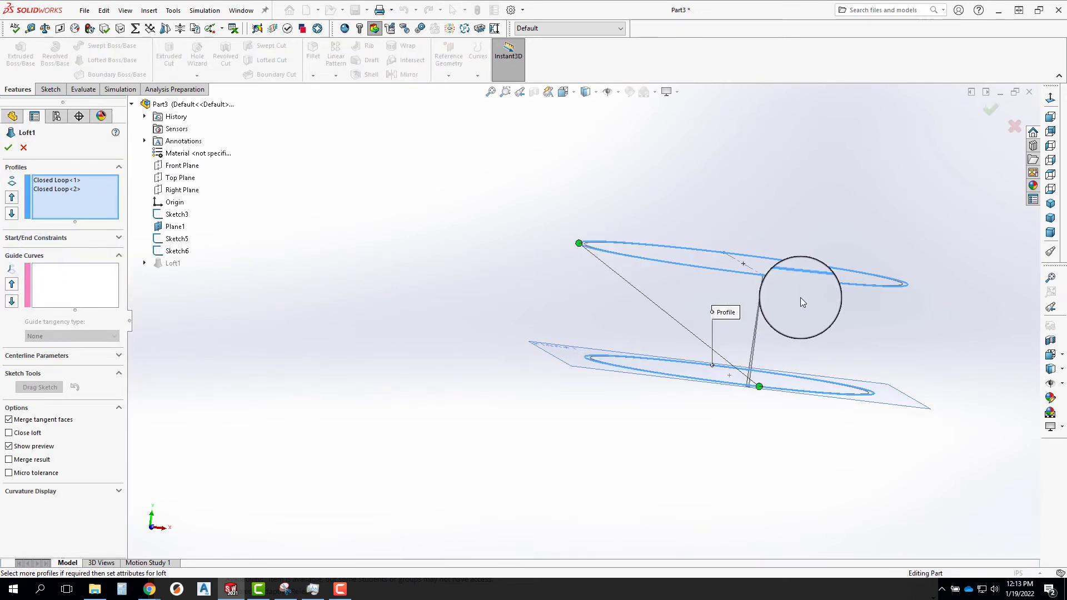
middle_drag(800, 298, 664, 299)
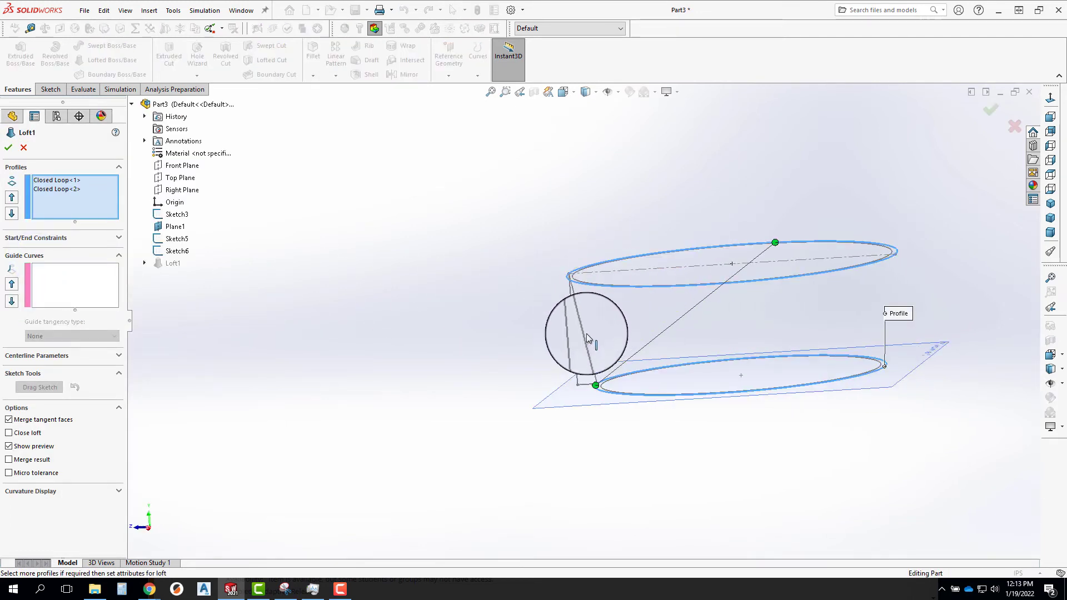
click(47, 270)
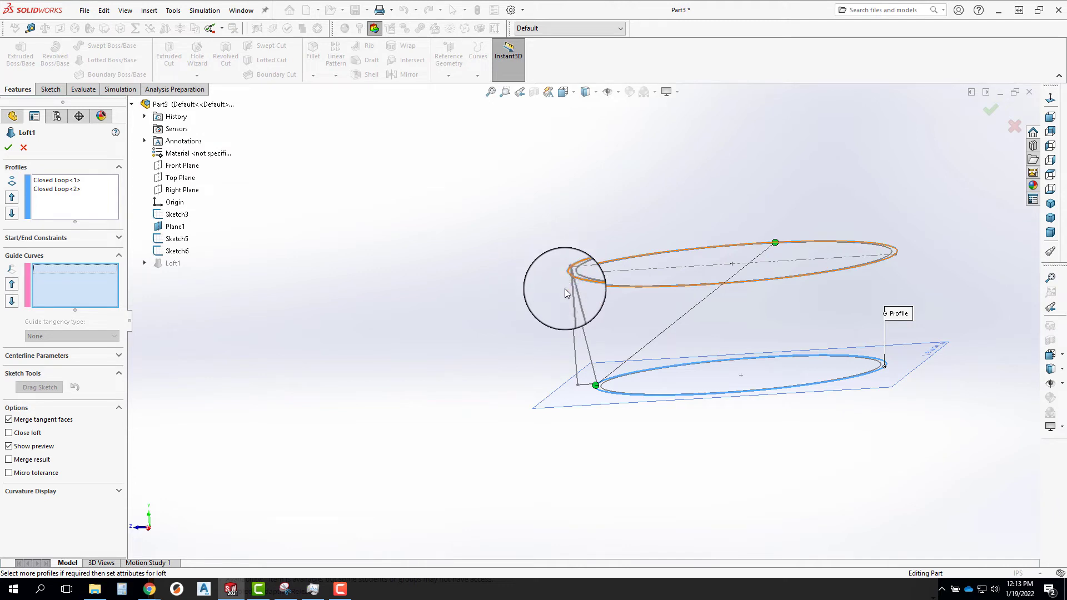
click(582, 324)
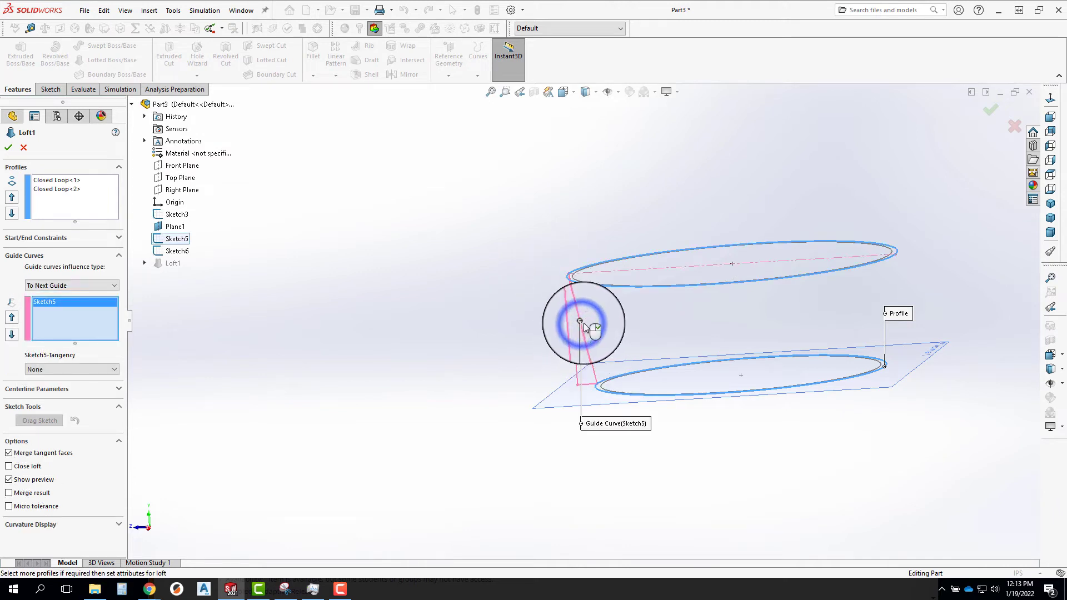
click(994, 114)
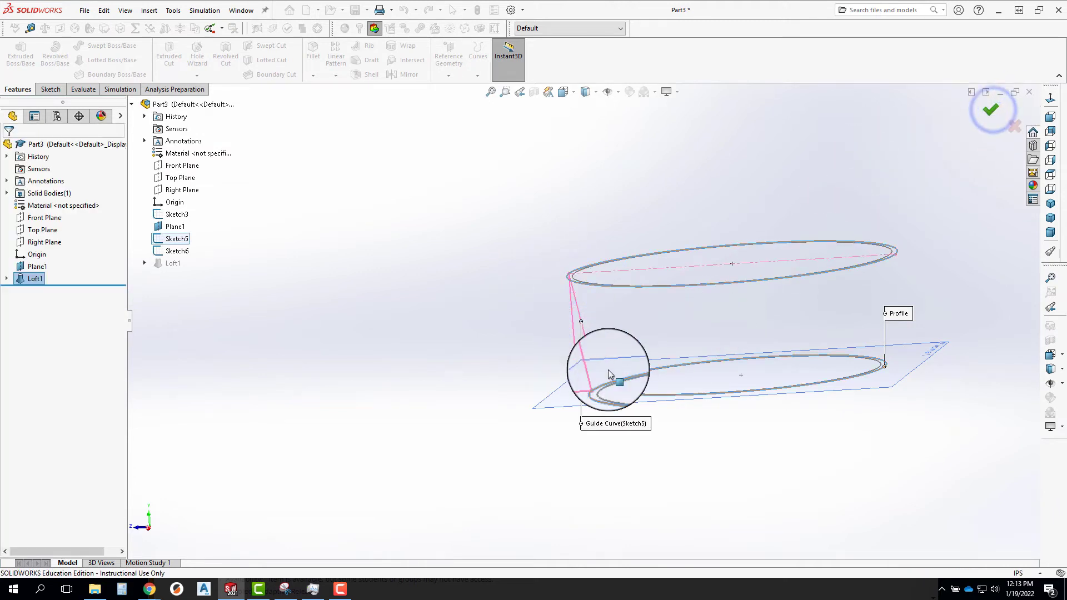
middle_drag(573, 311, 399, 217)
click(625, 329)
click(508, 245)
middle_drag(870, 195, 803, 345)
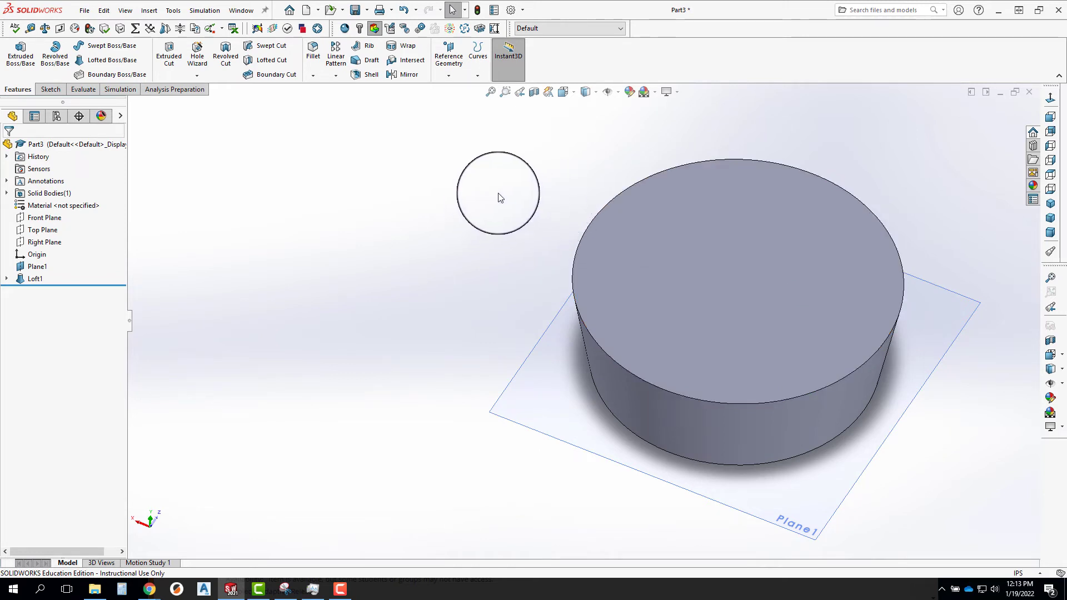
Shell the lofted cup with a 0.050 in wall, removing its top face.
click(366, 74)
click(692, 277)
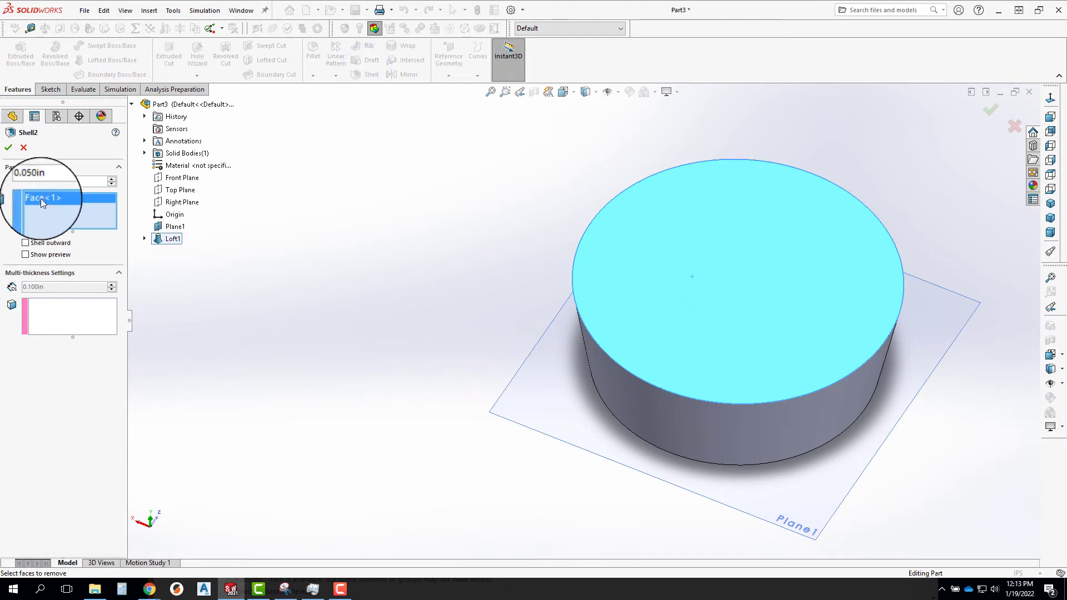
click(8, 148)
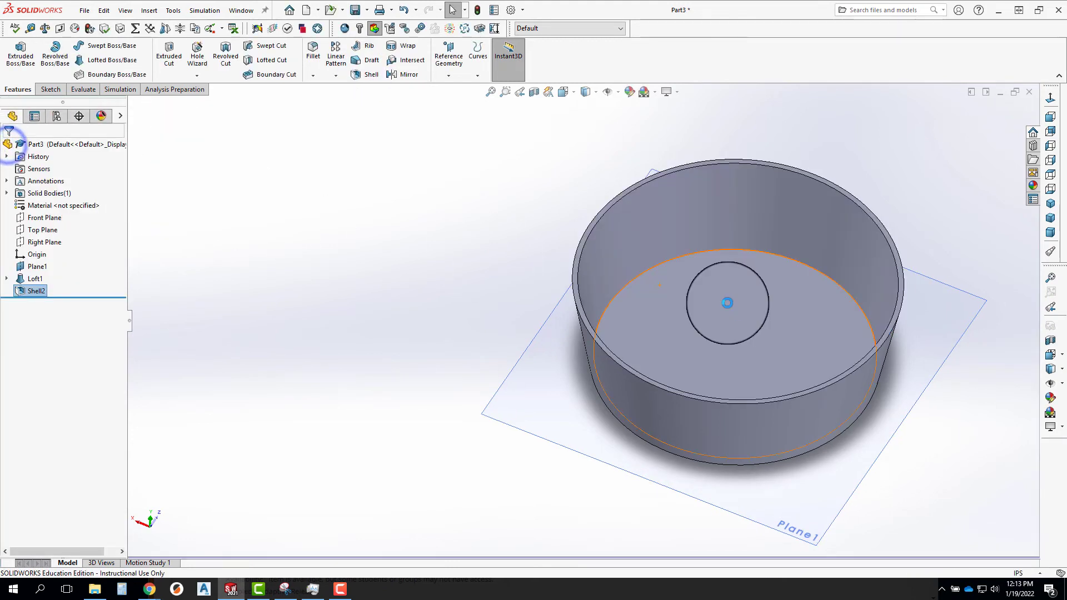
middle_drag(714, 369, 650, 273)
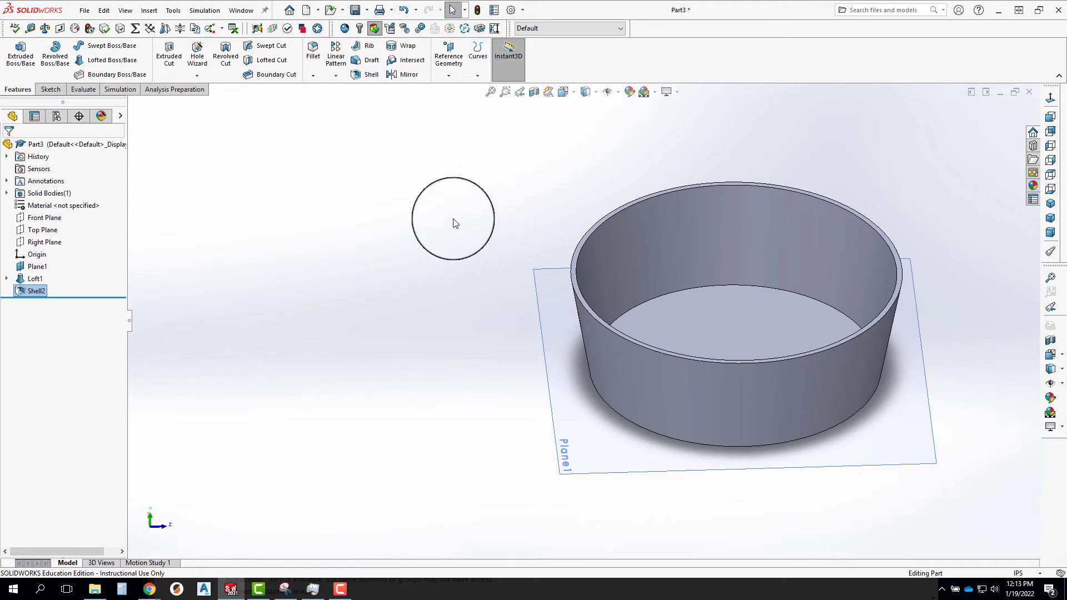
middle_drag(454, 223, 584, 322)
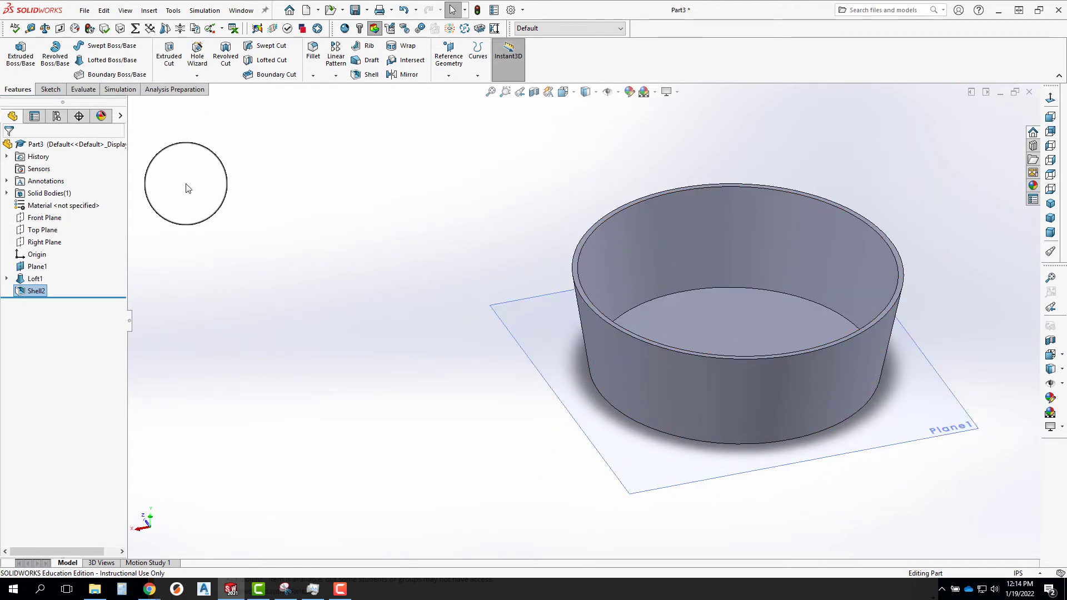
Delete the reference plane Plane1 at the cup's base.
click(31, 293)
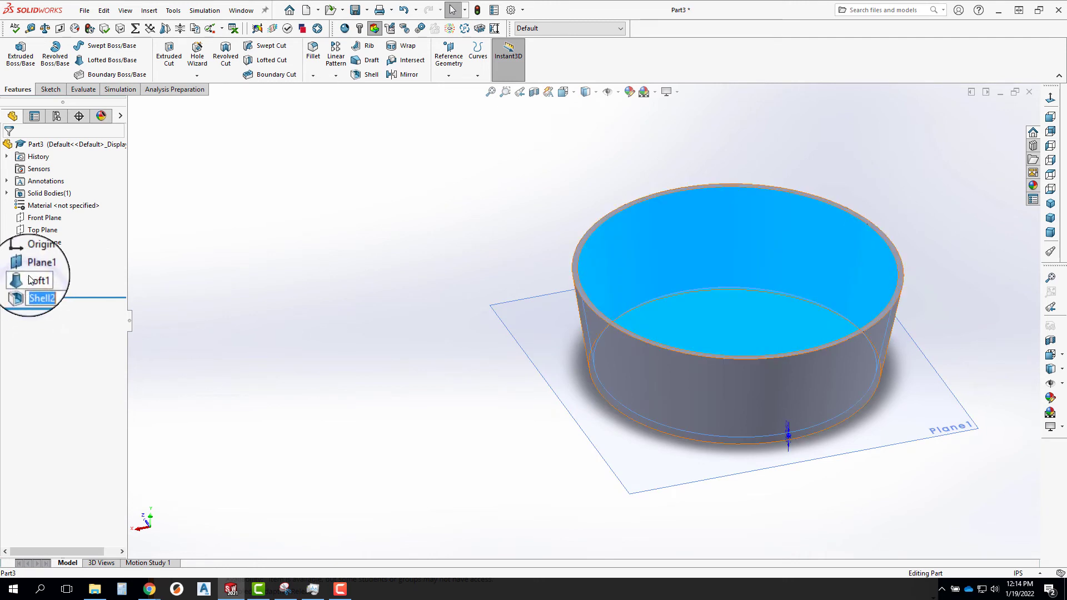
click(36, 268)
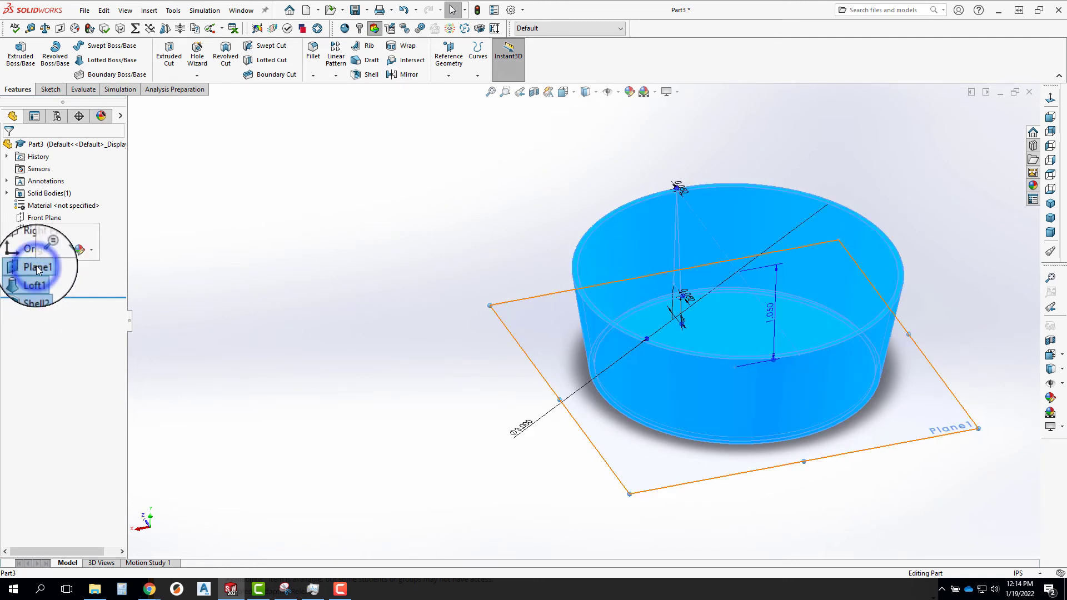
key(Delete)
click(757, 172)
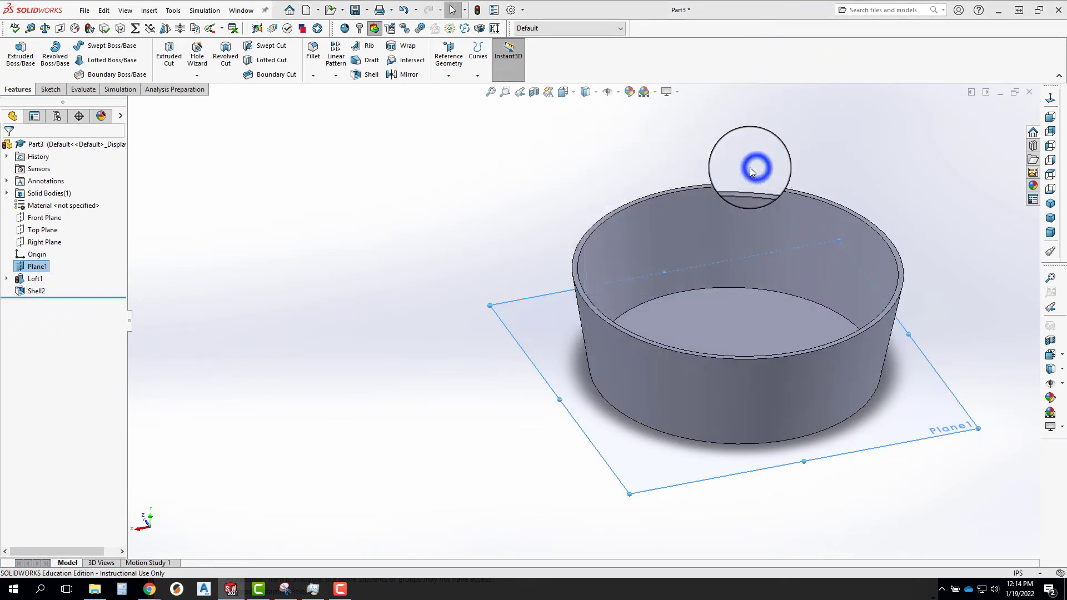
click(543, 301)
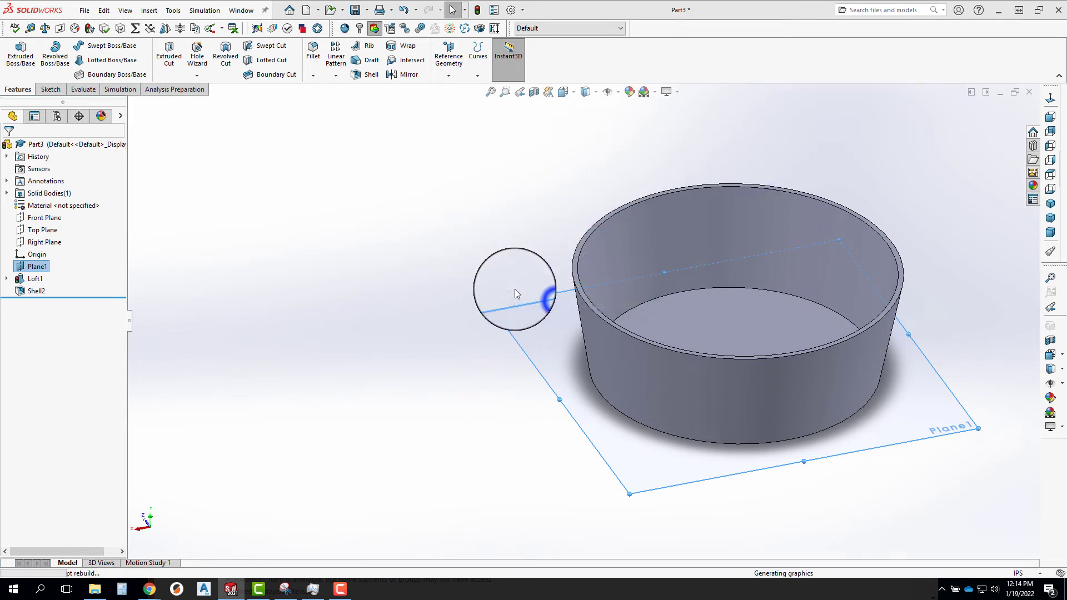
Delete the loft together with its absorbed sketches and the dependent shell.
click(46, 271)
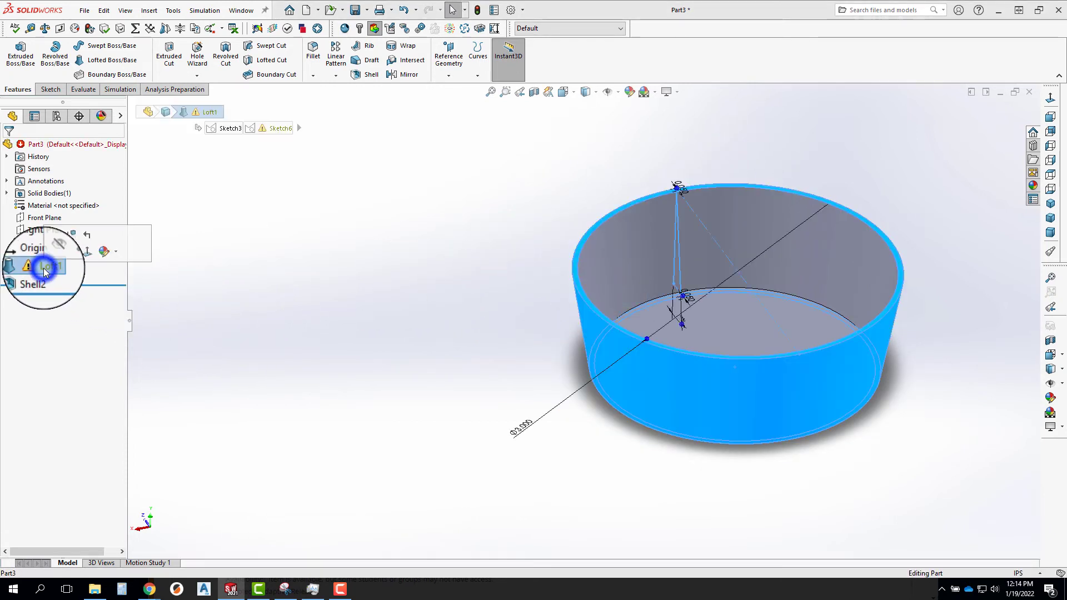
key(Delete)
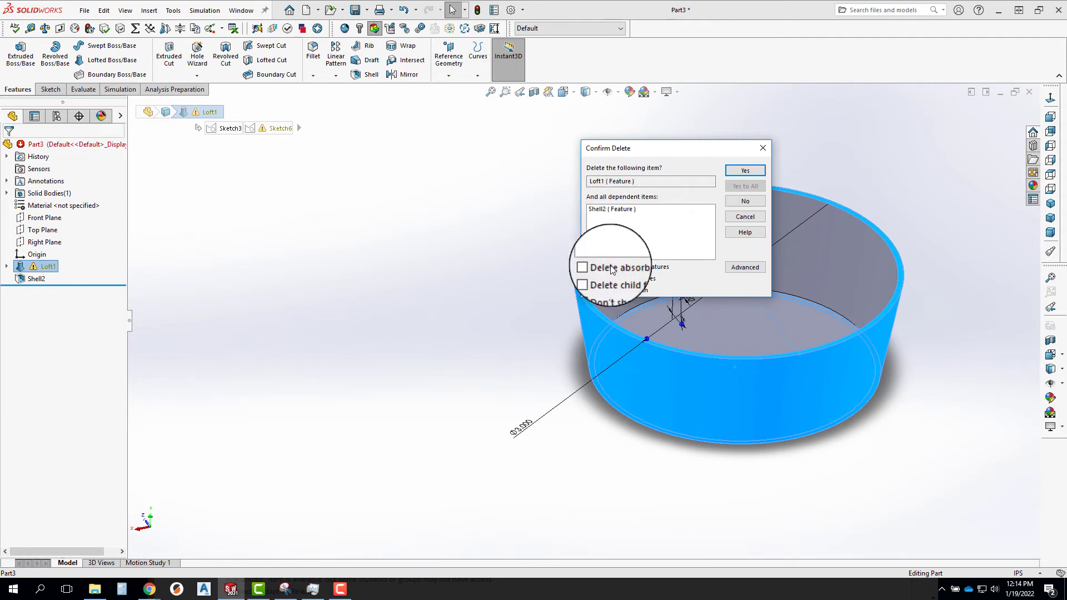
click(590, 267)
click(745, 170)
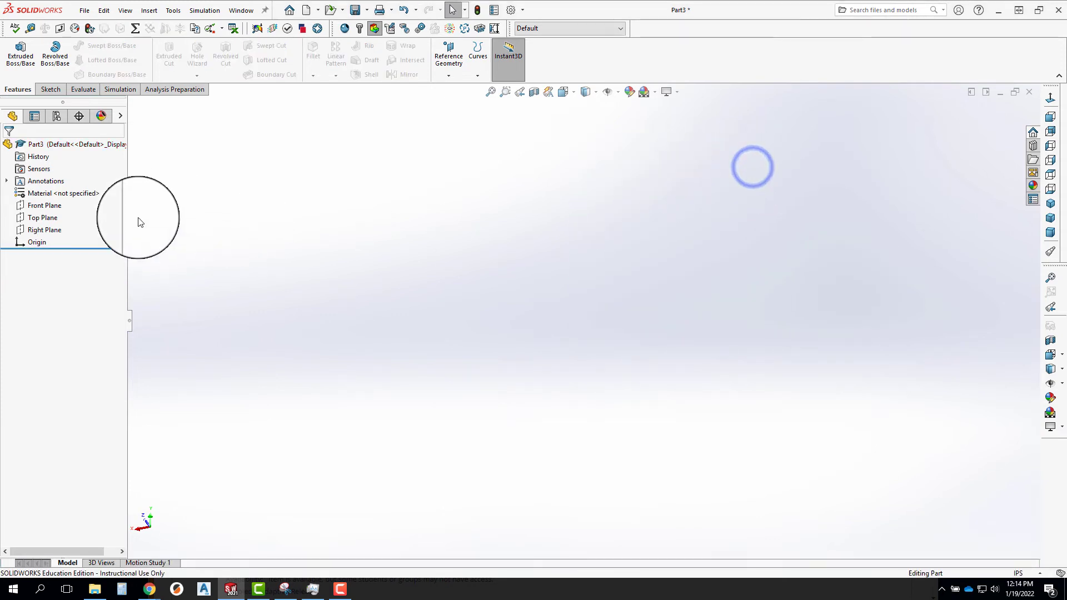
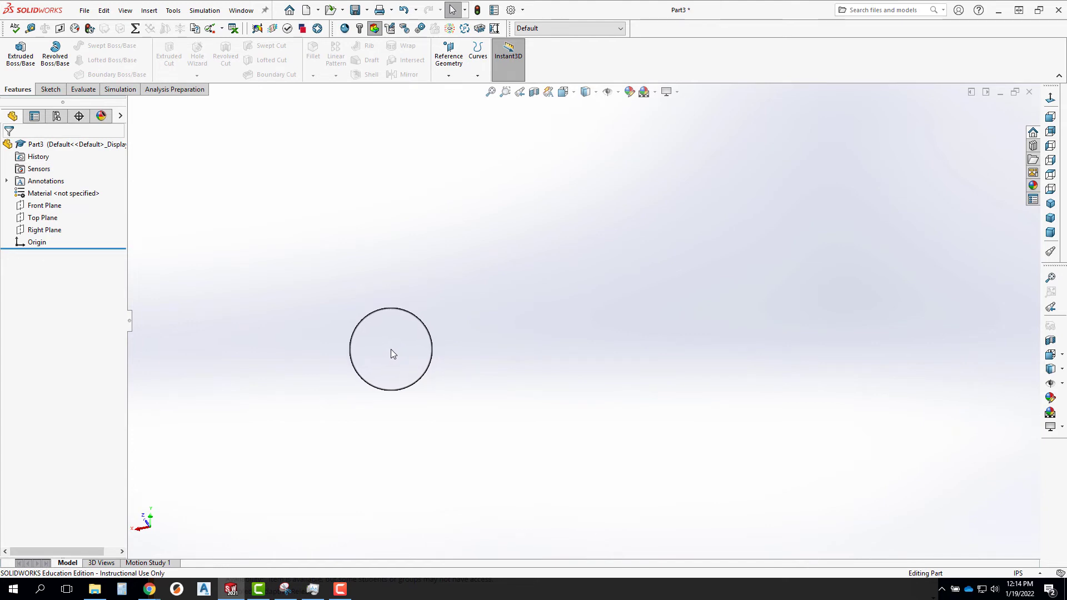
Start a sketch on the Right Plane and draw a vertical centerline about 2.87 in long upward from the origin.
click(45, 230)
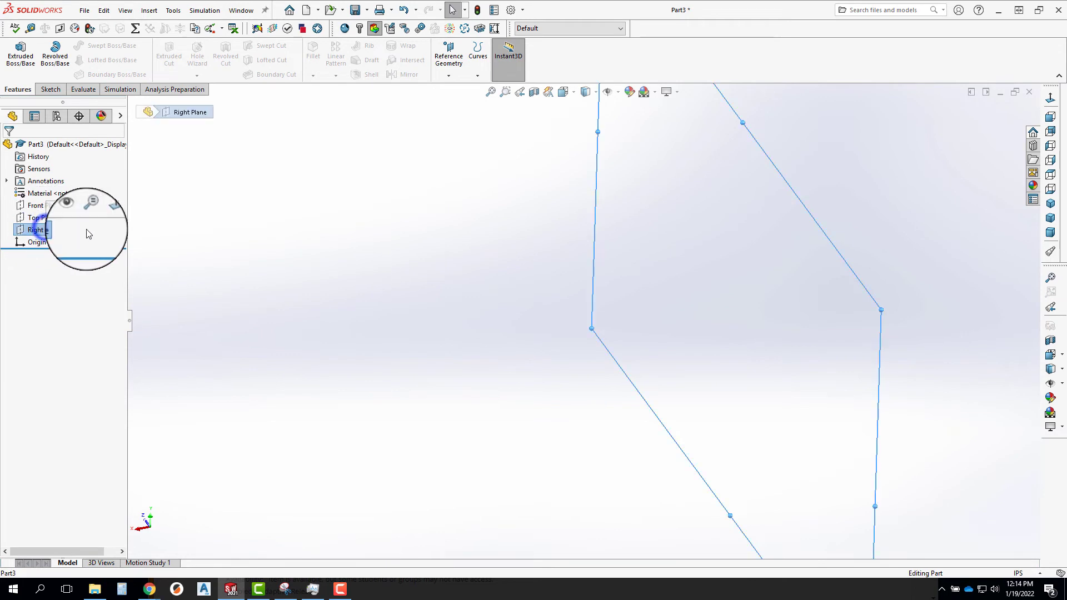
click(106, 205)
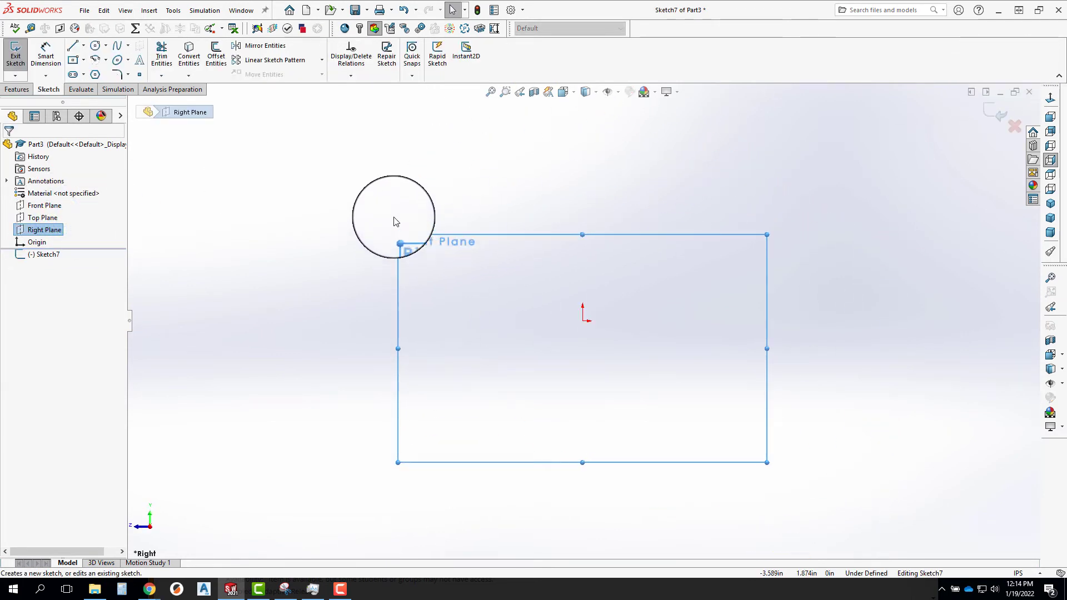
click(83, 45)
click(98, 85)
click(583, 321)
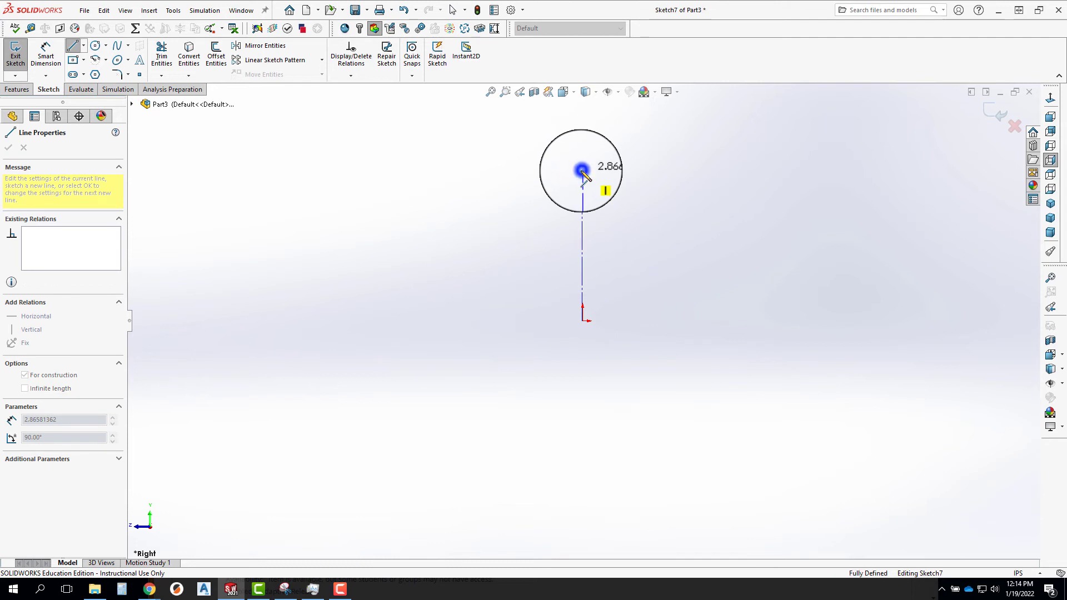
click(583, 170)
key(Escape)
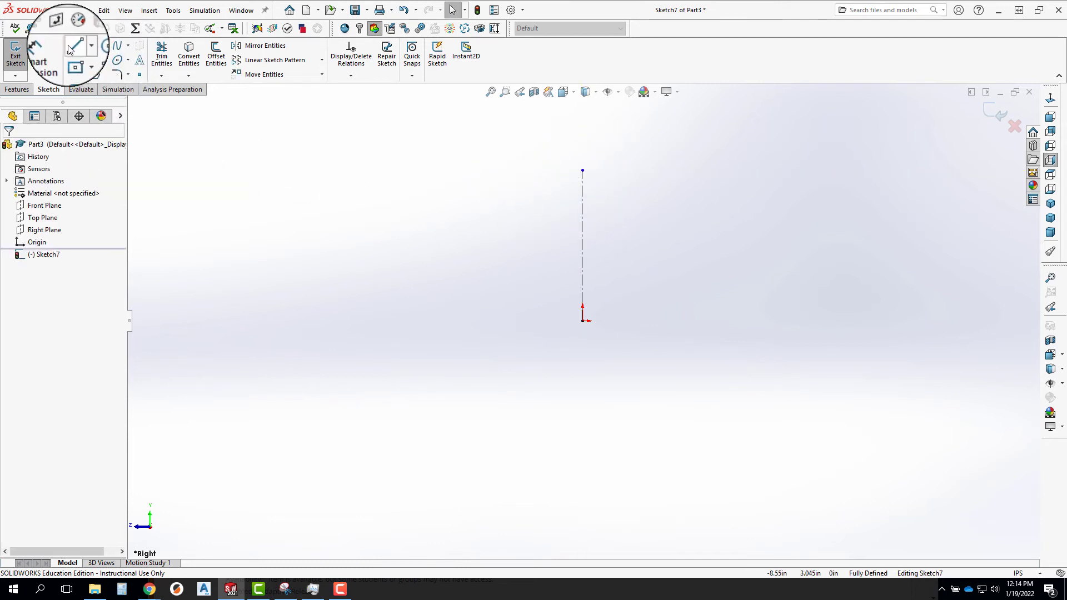
click(91, 46)
click(103, 70)
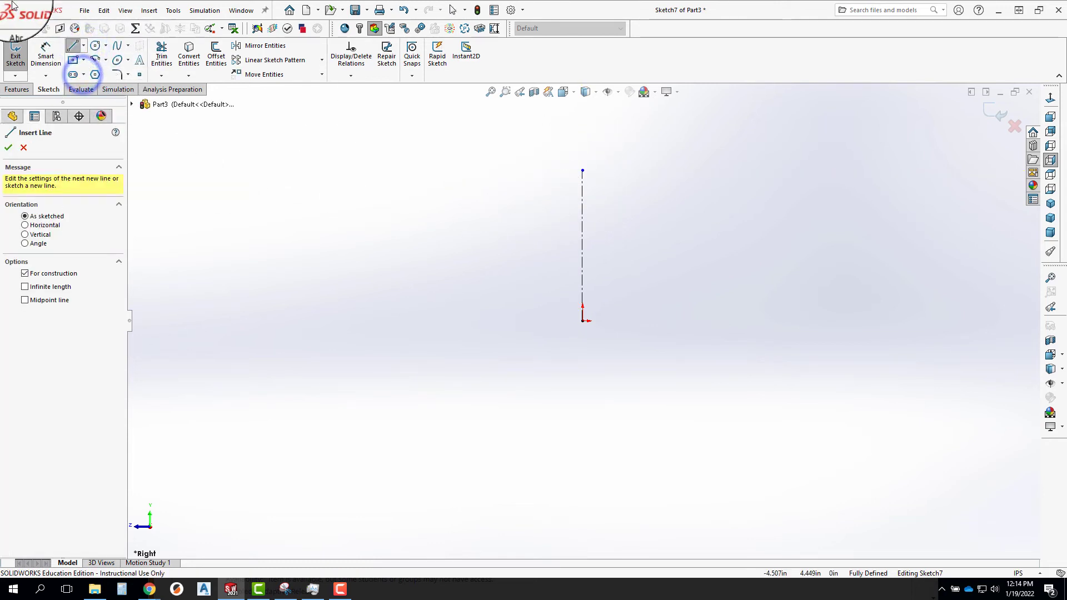
key(Escape)
Sketch the open half-profile of the cup with connected lines: horizontal rim, slanted side wall, and horizontal base ending at the origin.
click(72, 46)
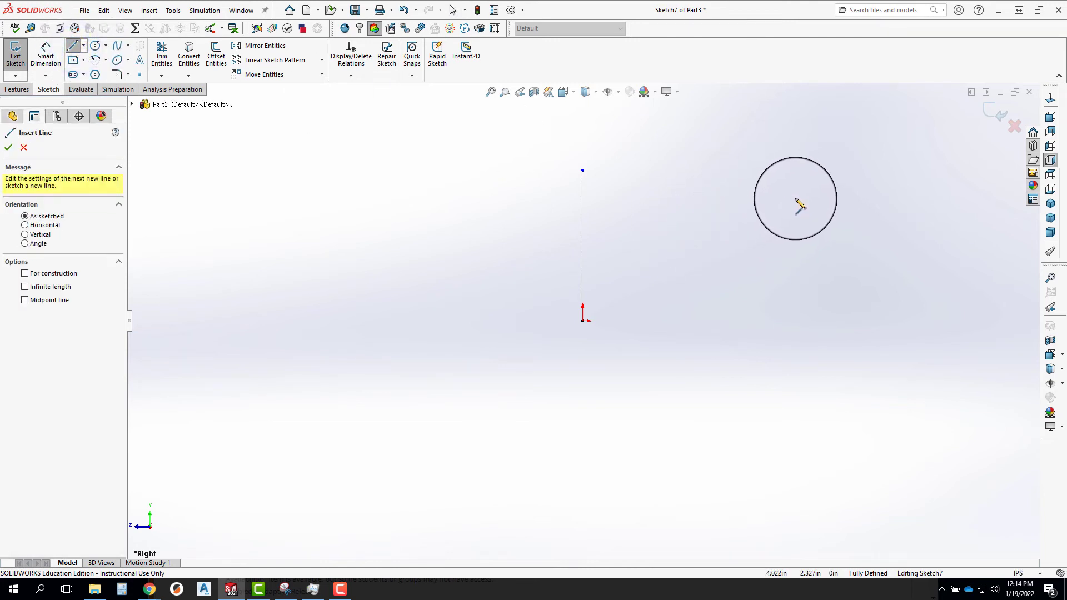
click(798, 197)
click(720, 197)
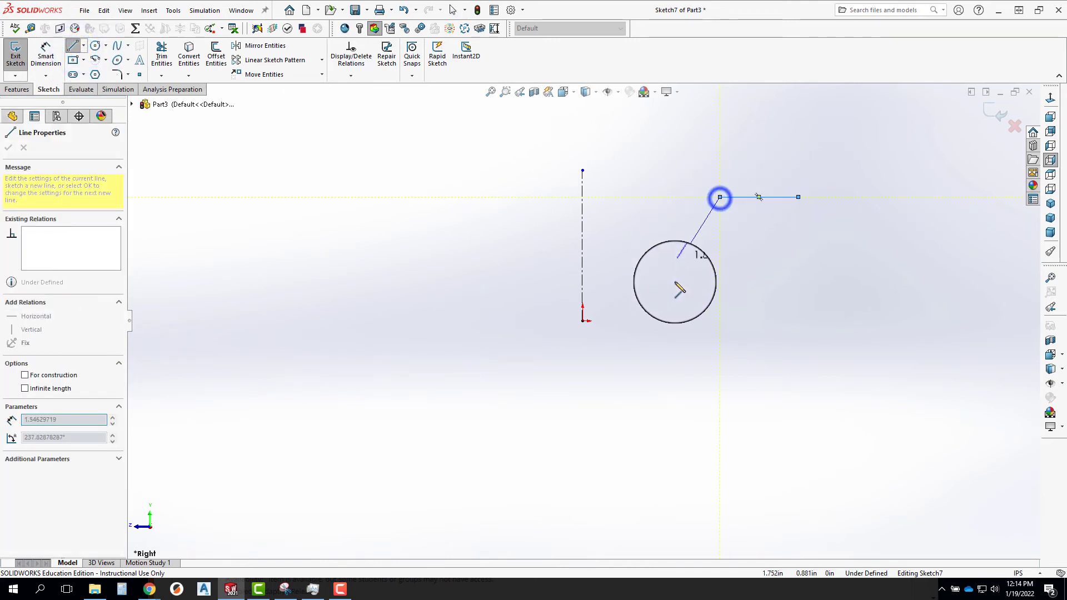
click(679, 322)
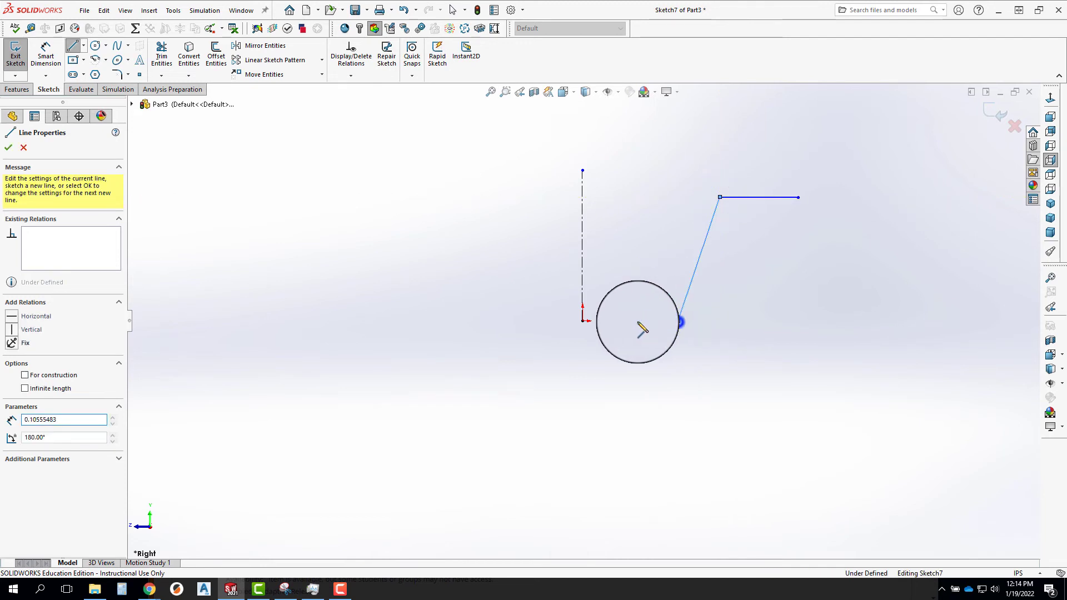
click(582, 321)
key(Escape)
drag(663, 291, 720, 296)
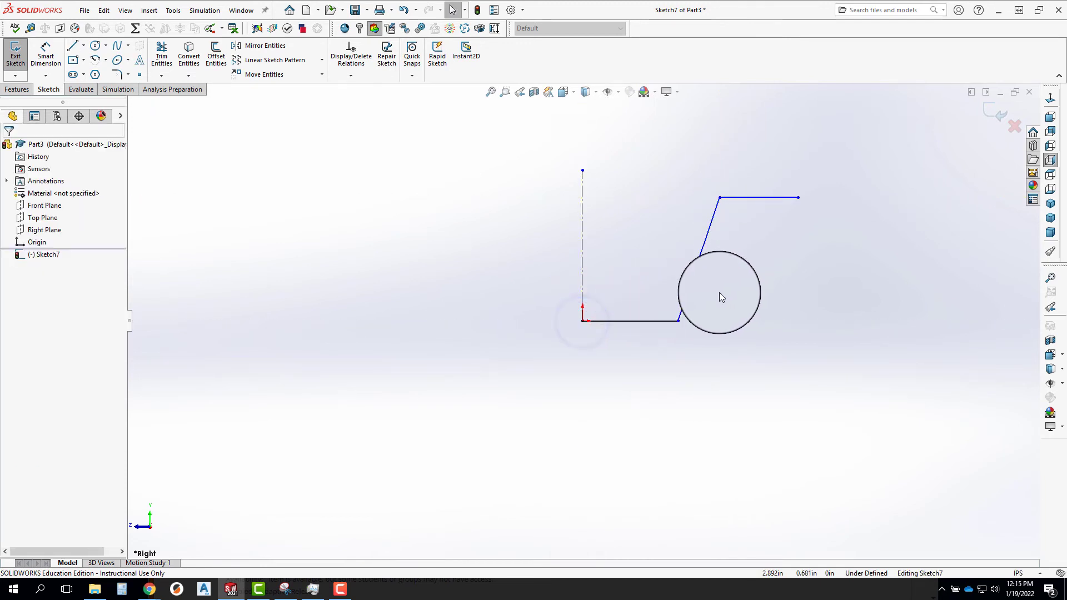
Dimension the upper corner of the side wall across the centerline as a 3 in diameter.
right_drag(720, 287, 734, 251)
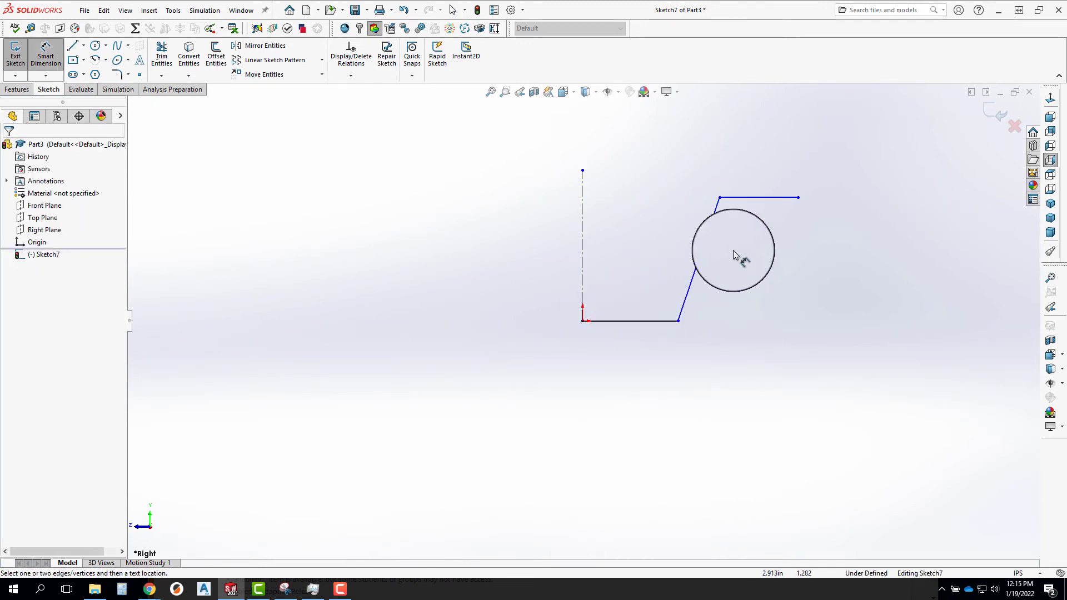
click(720, 199)
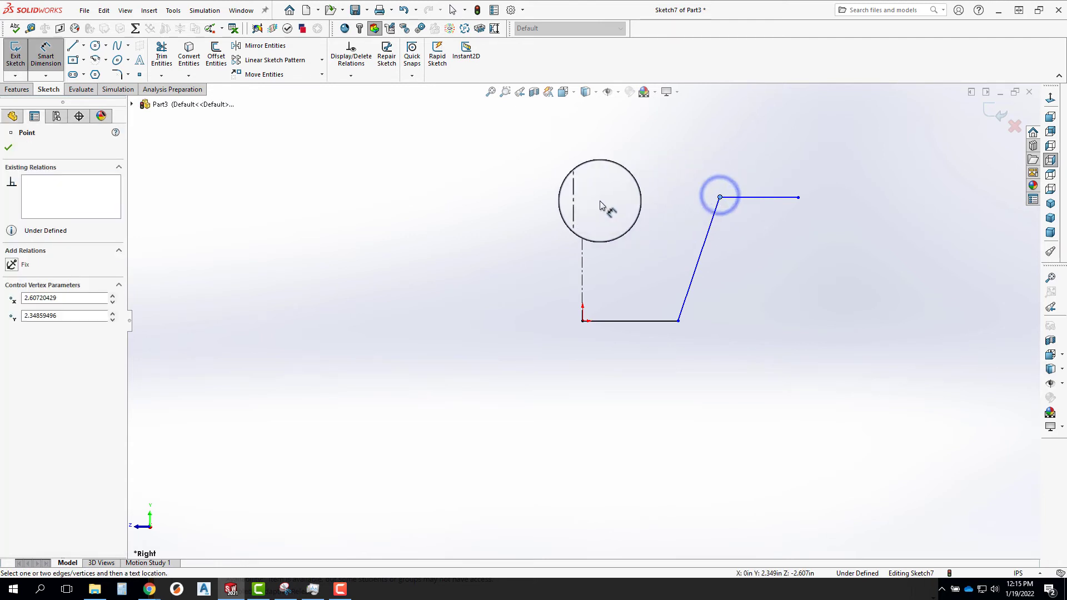
click(582, 203)
click(493, 197)
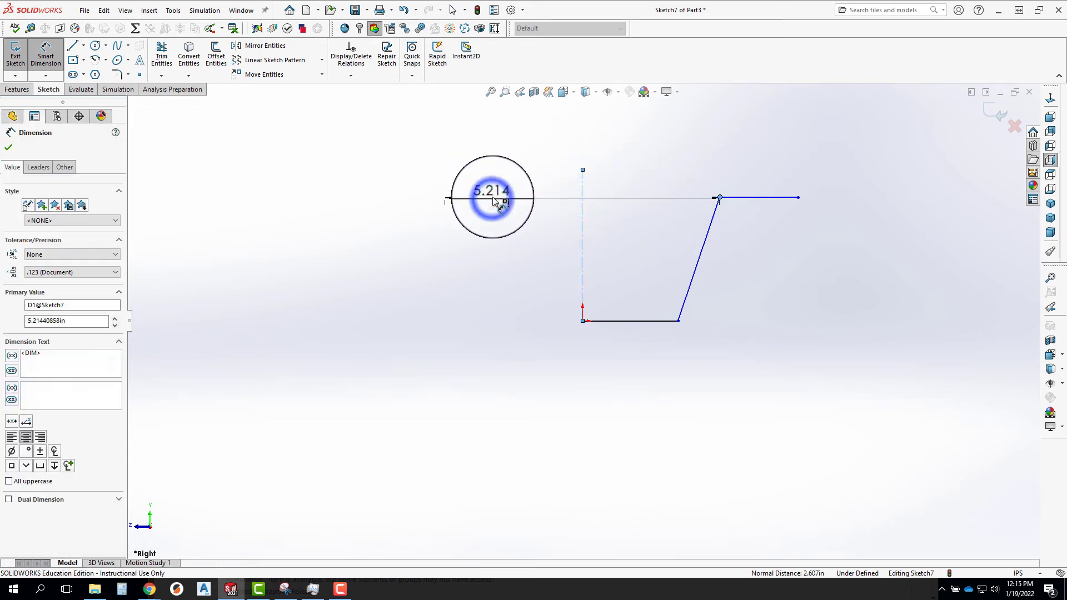
text(3)
key(Return)
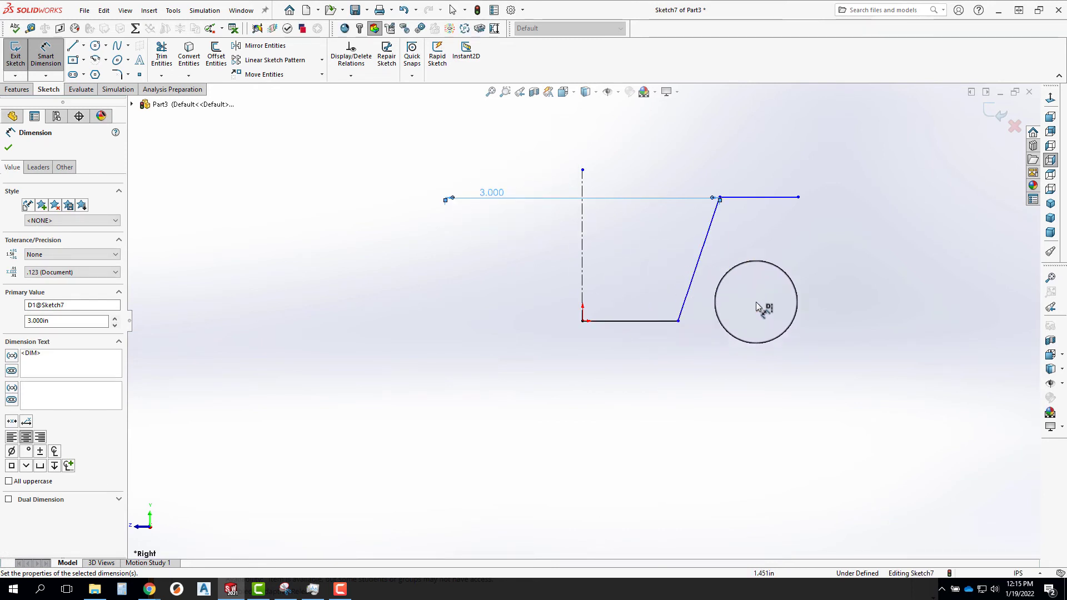
click(760, 198)
click(630, 321)
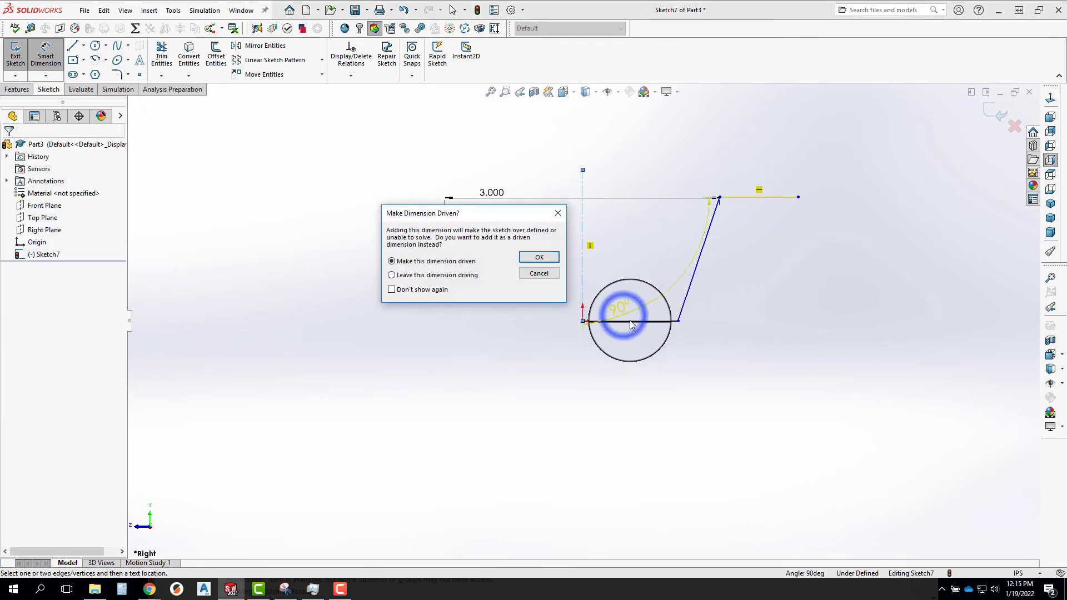
click(538, 273)
Dimension the vertical distance between the rim line and the base line as 1.5 in.
click(753, 198)
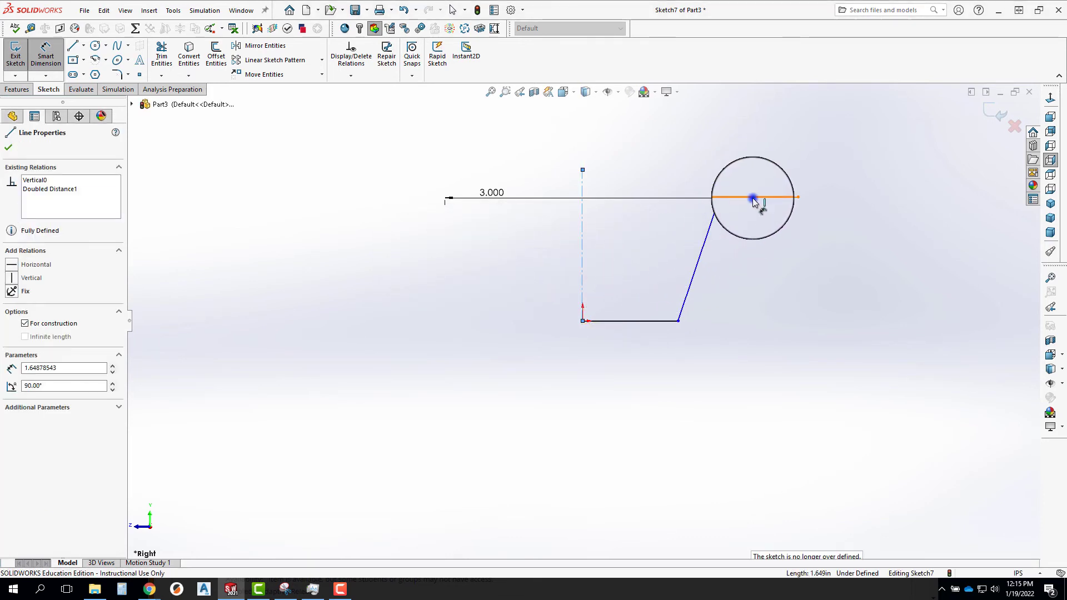
click(641, 321)
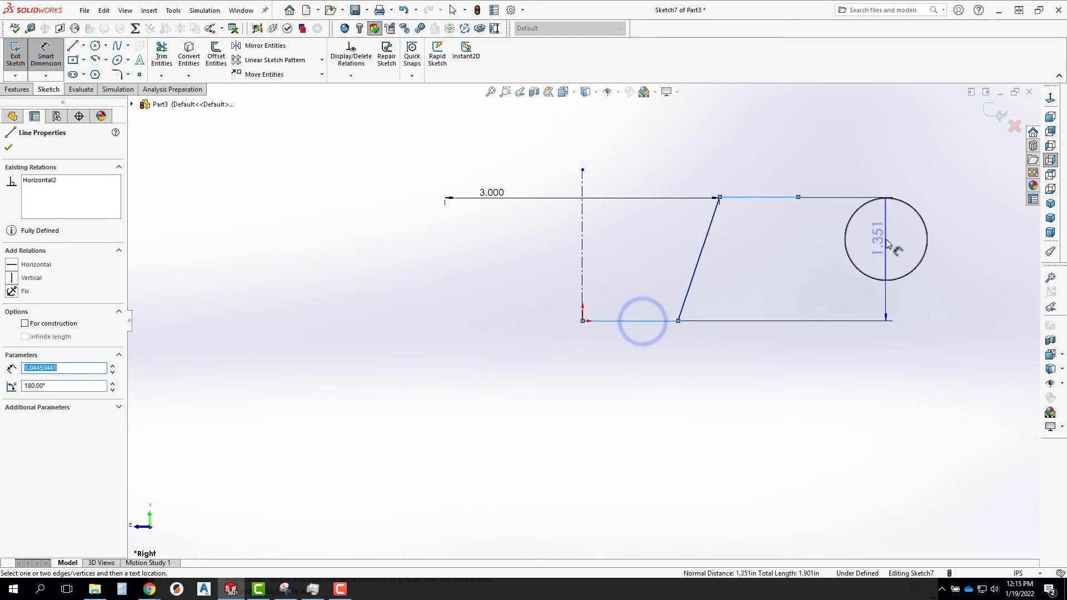
click(886, 244)
key(Return)
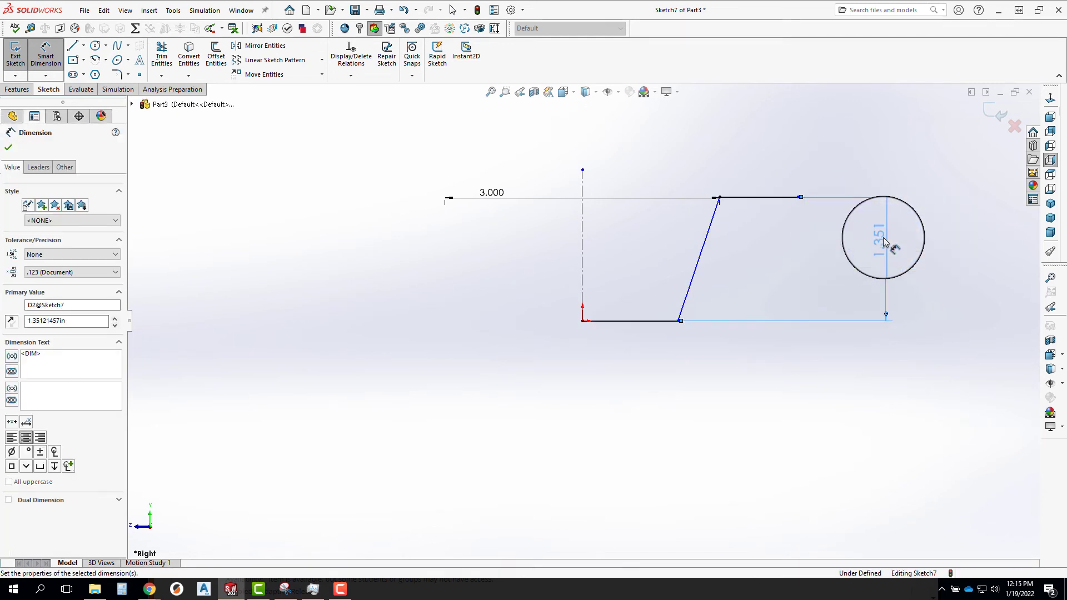
Dimension the angle between the slanted side wall and the centerline as 10°.
click(710, 221)
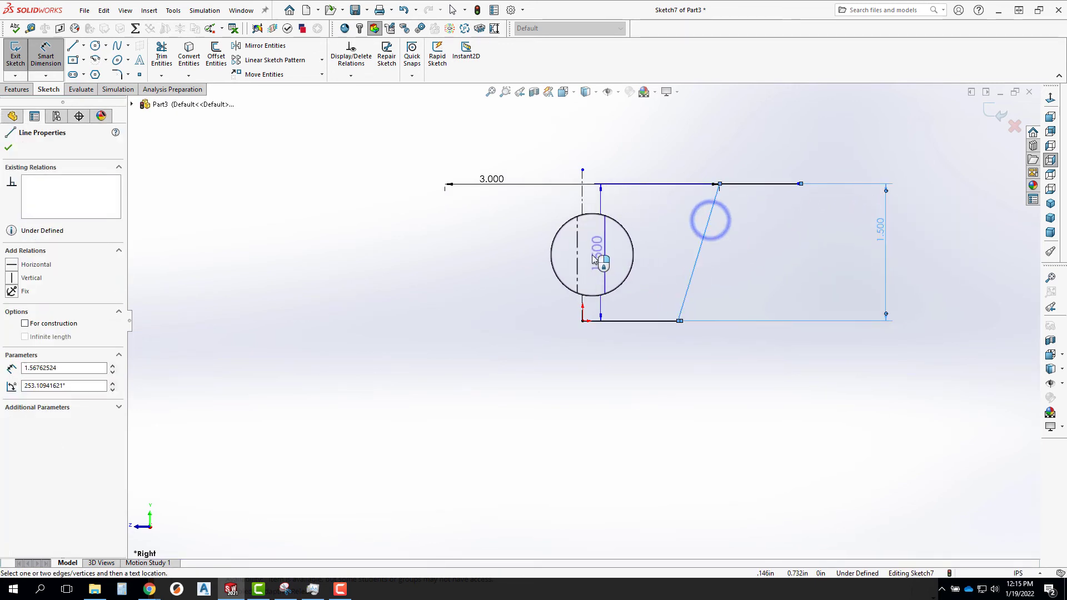
click(580, 261)
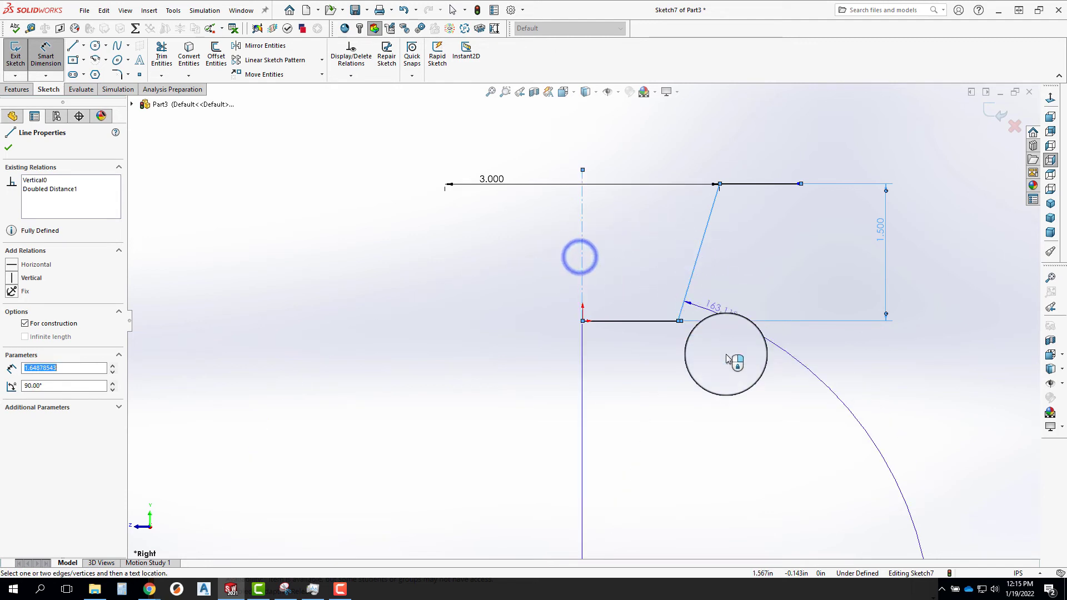
click(697, 139)
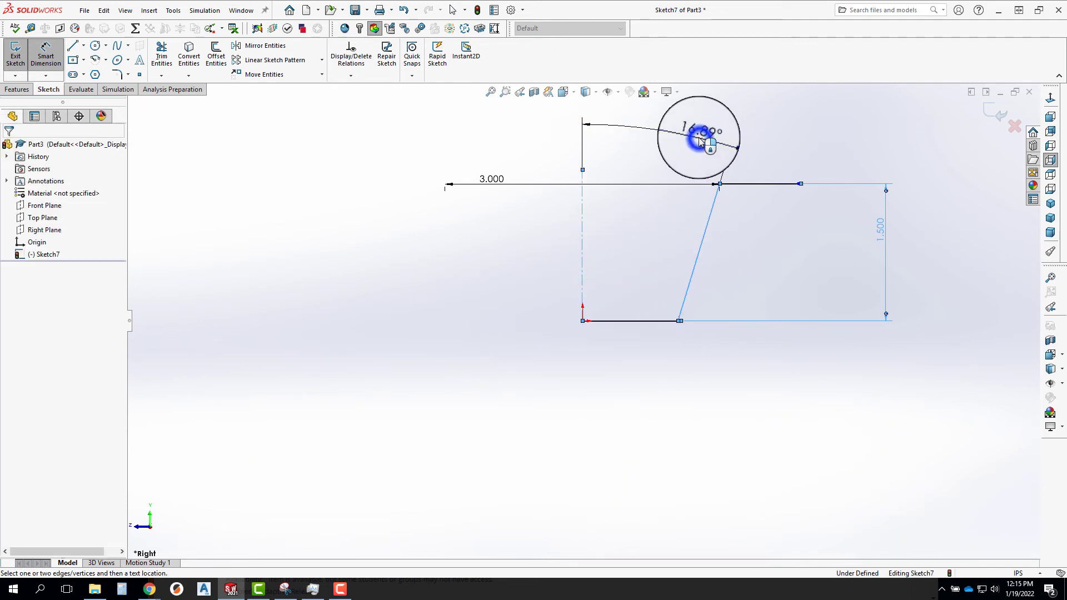
text(10)
key(Return)
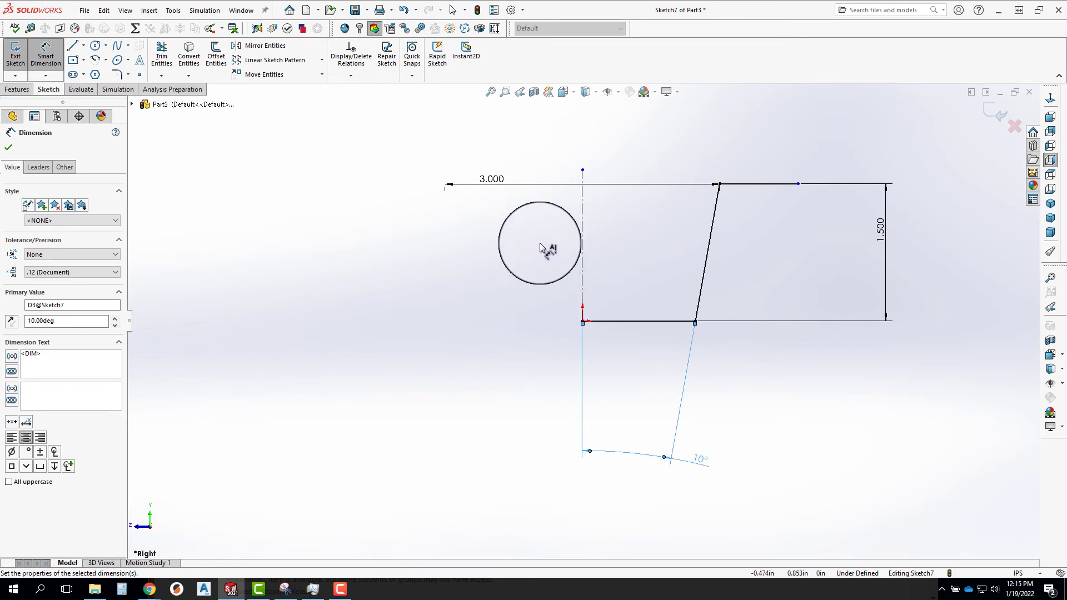
Offset the whole profile chain 0.050 in toward the outside of the cup, reversed, with the ends capped by lines.
click(210, 51)
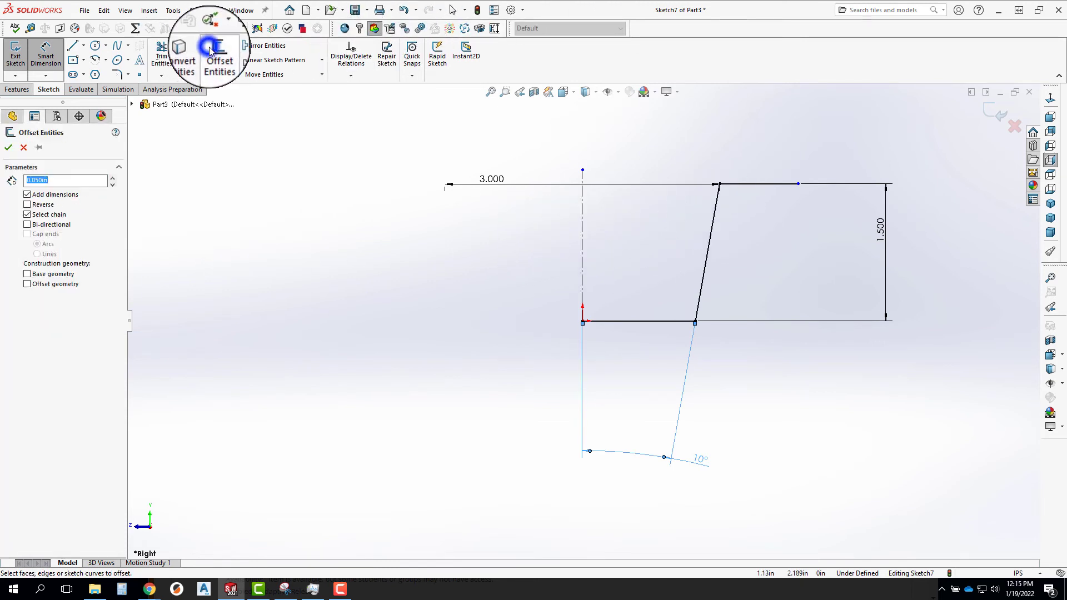
click(758, 183)
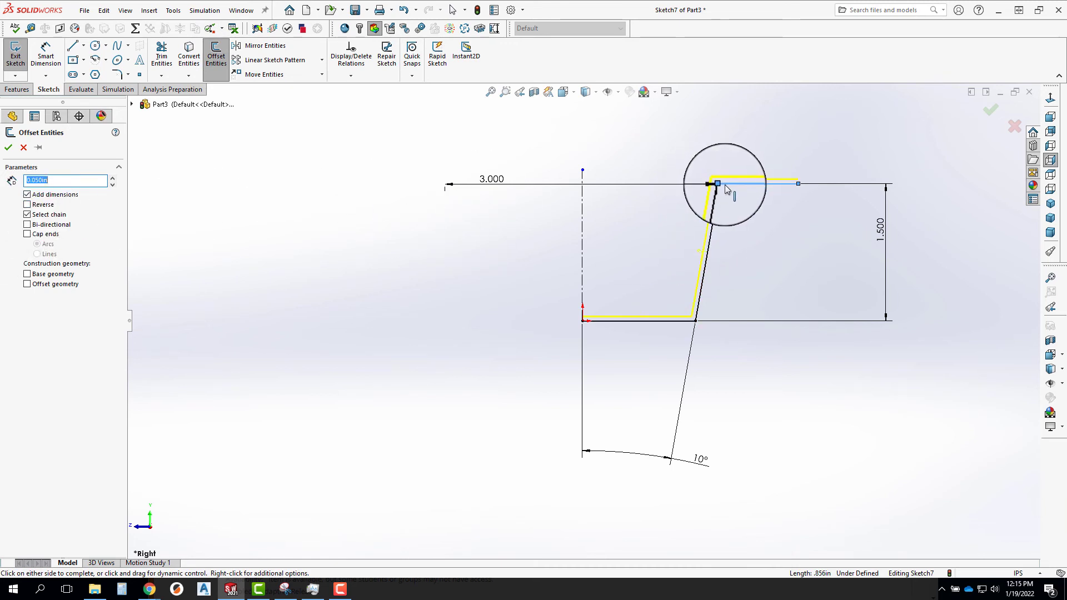
click(43, 205)
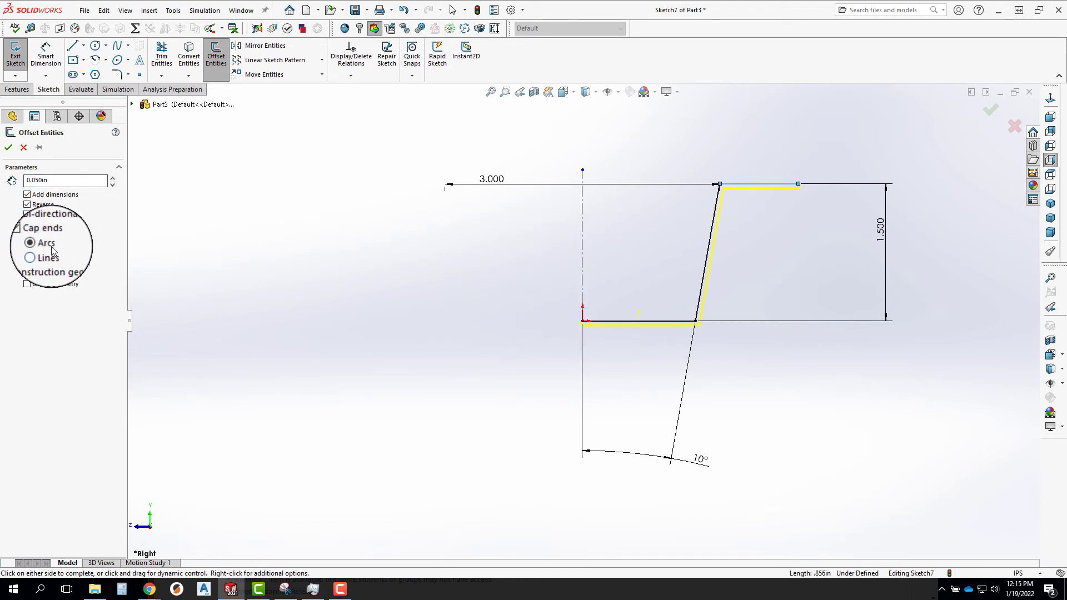
scroll(594, 321, down, 5)
scroll(598, 378, down, 5)
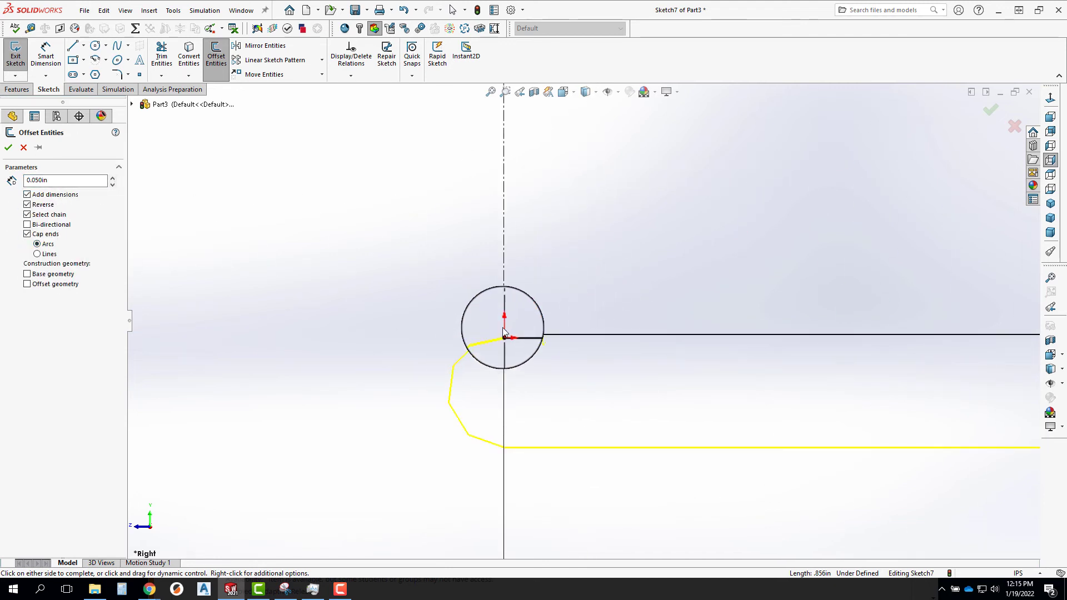
click(37, 252)
scroll(305, 286, up, 3)
scroll(305, 285, up, 6)
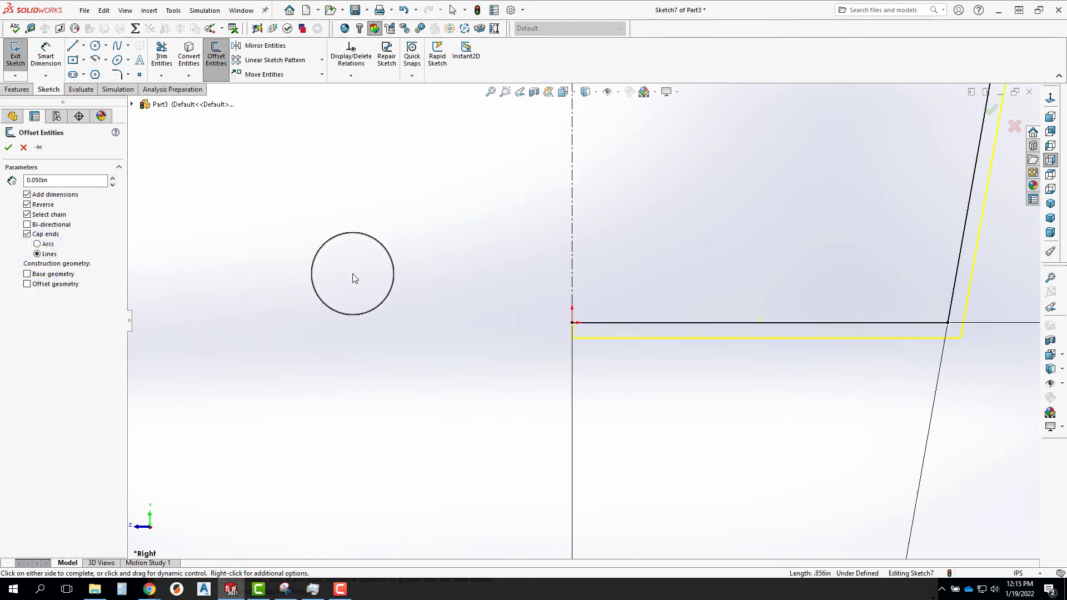
scroll(948, 162, down, 3)
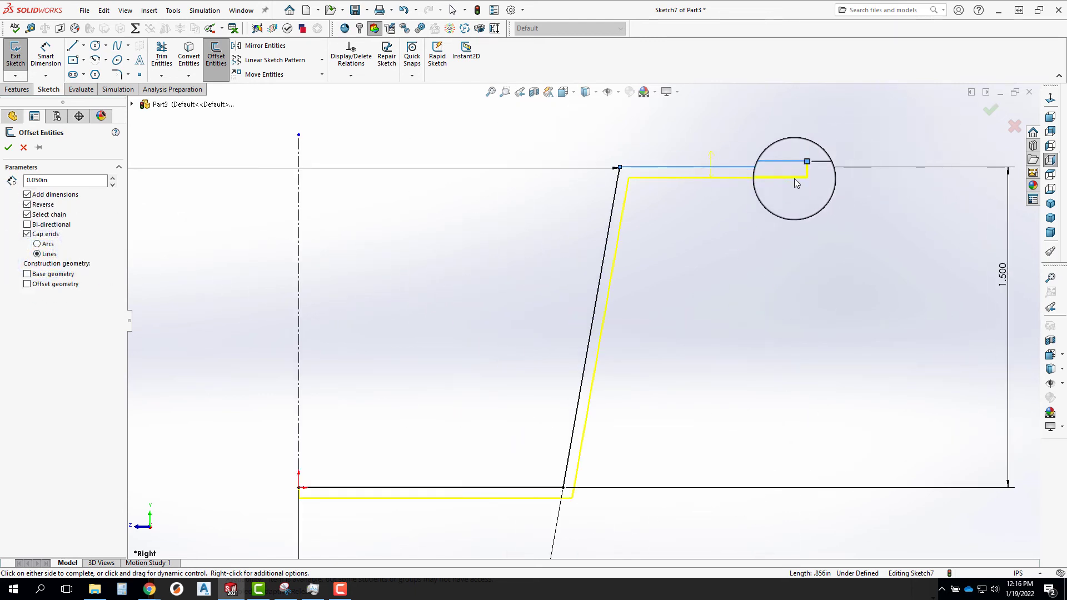
scroll(795, 183, up, 3)
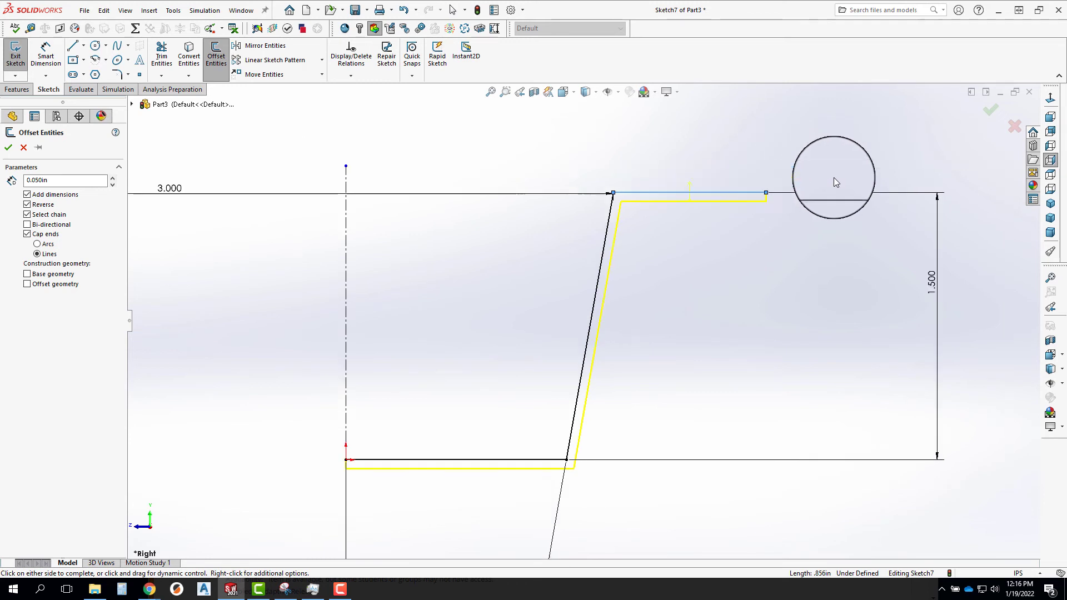
click(987, 115)
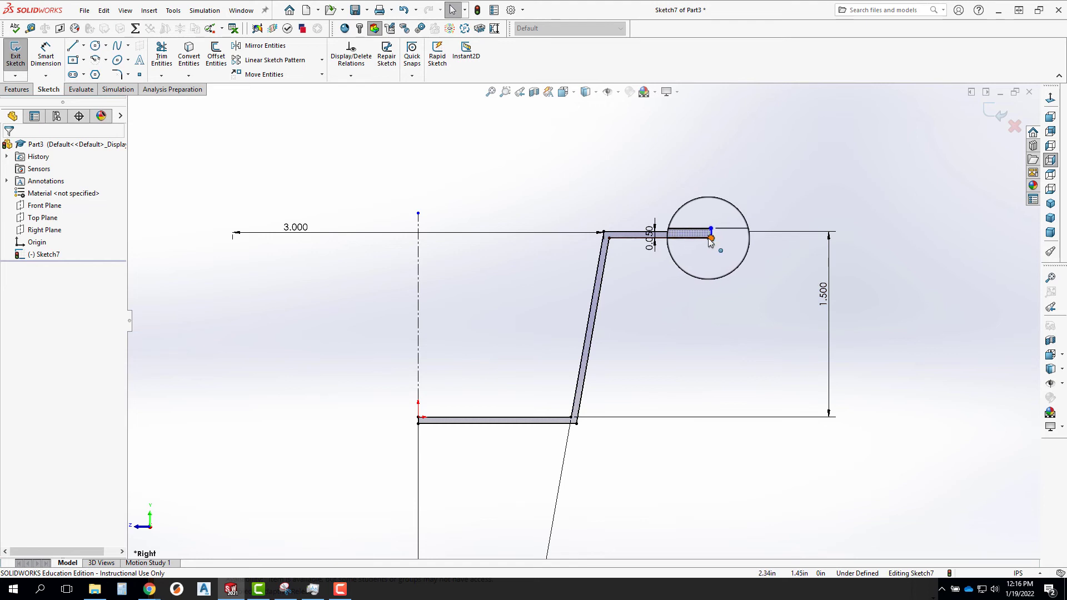
Shorten the rim and dimension its outer end 2 in from the centerline as a radius.
mouse_move(710, 240)
mouse_down()
mouse_move(647, 246)
mouse_move(686, 243)
mouse_up()
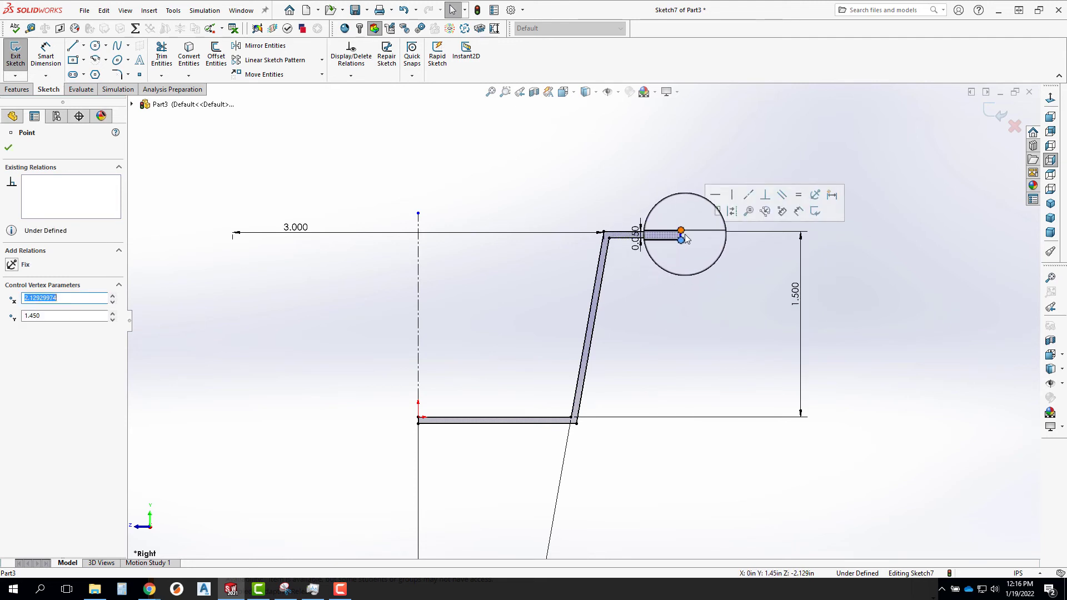
click(713, 209)
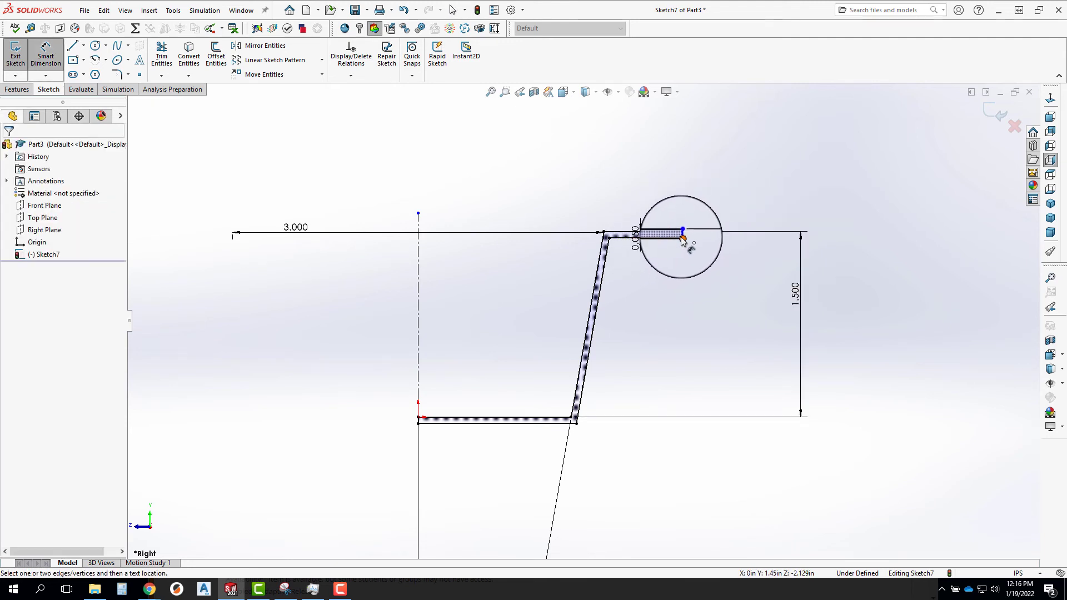
click(682, 232)
click(418, 226)
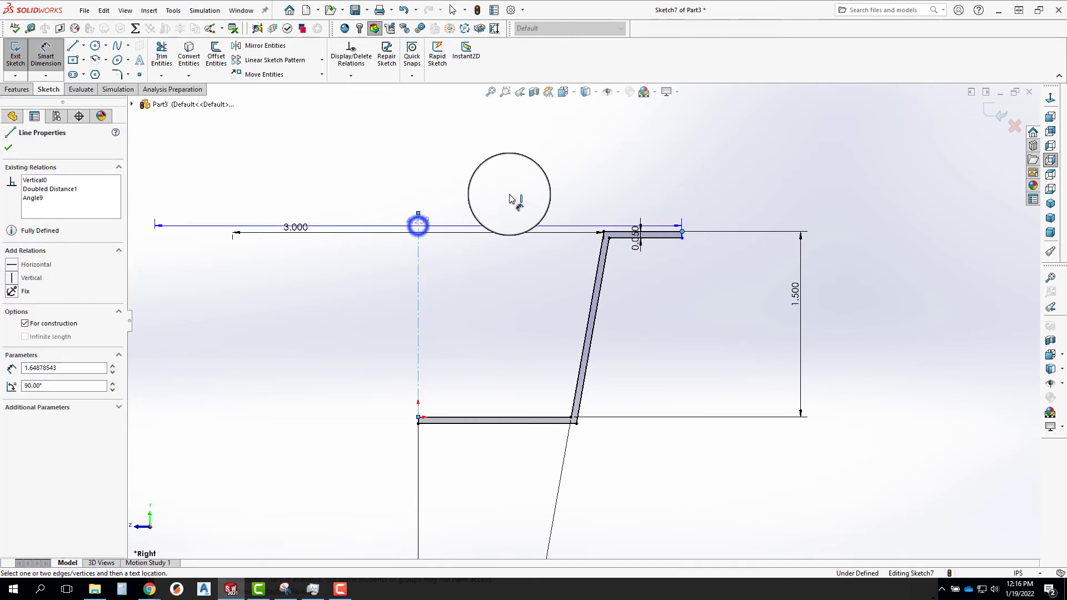
click(515, 199)
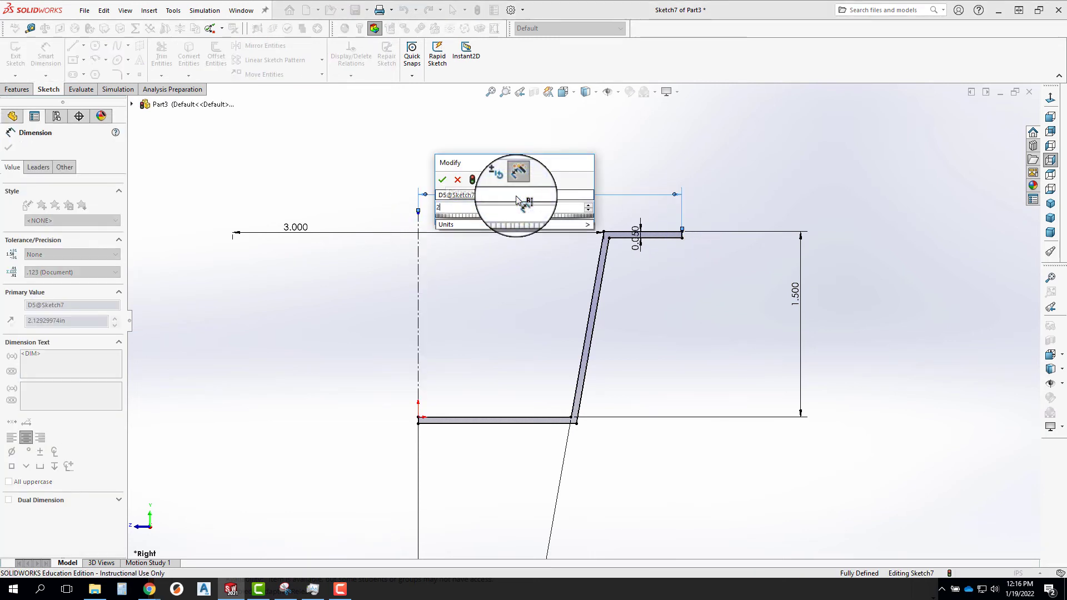
key(Return)
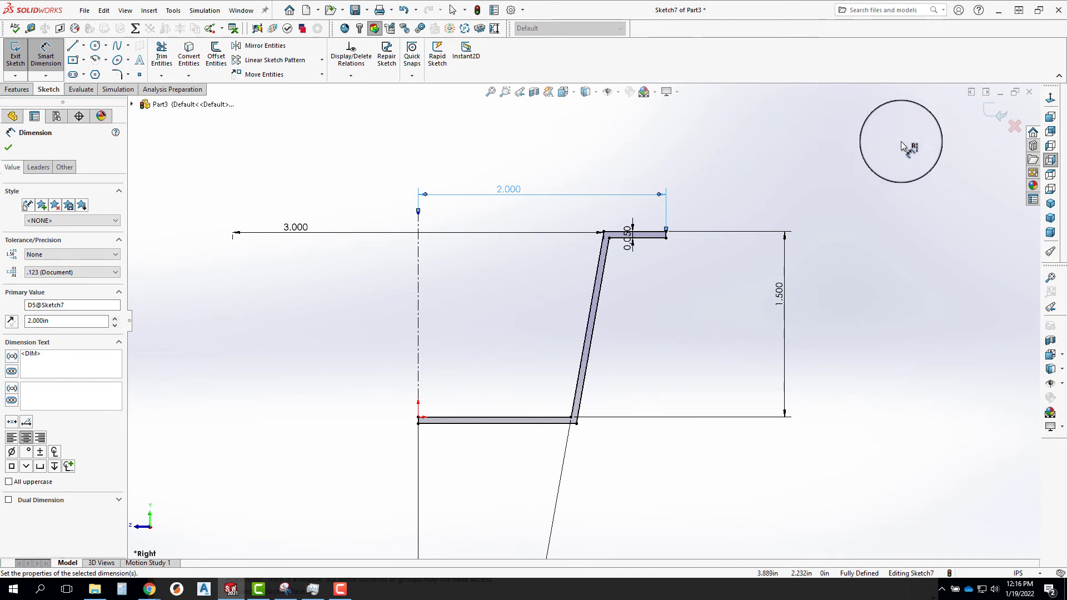
mouse_move(610, 115)
middle_down()
mouse_move(645, 186)
mouse_move(672, 188)
middle_up()
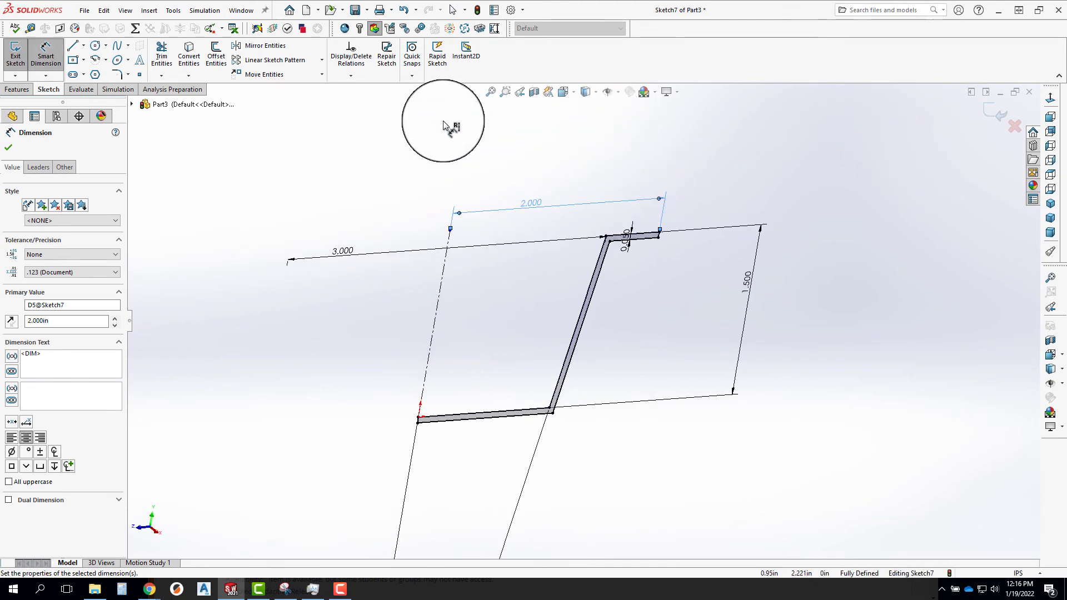
Revolve the thin-walled half-profile 360° around the centerline into a solid cup.
click(16, 89)
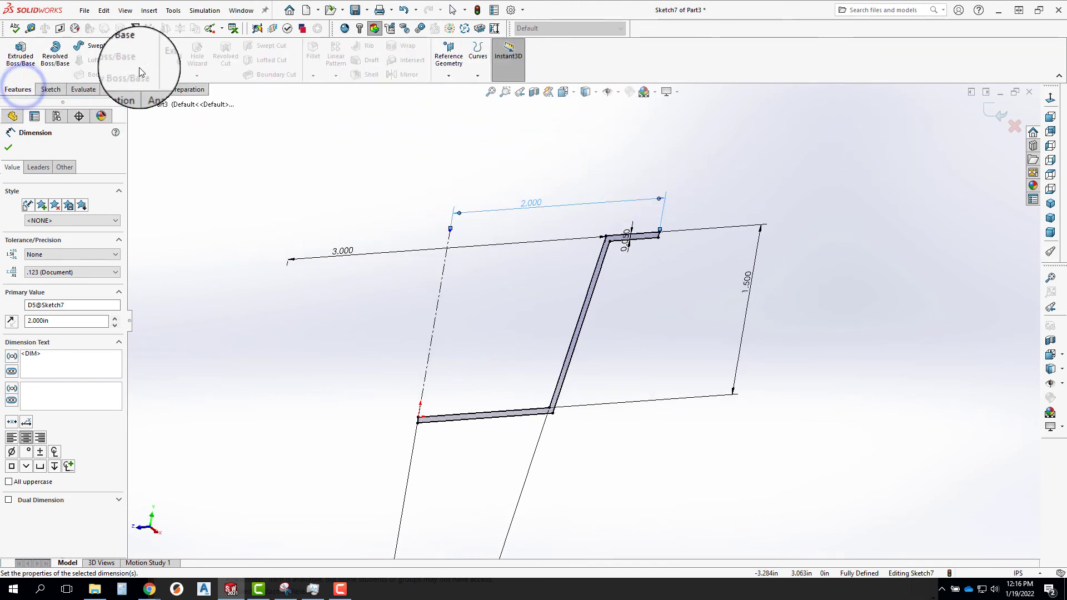
click(54, 58)
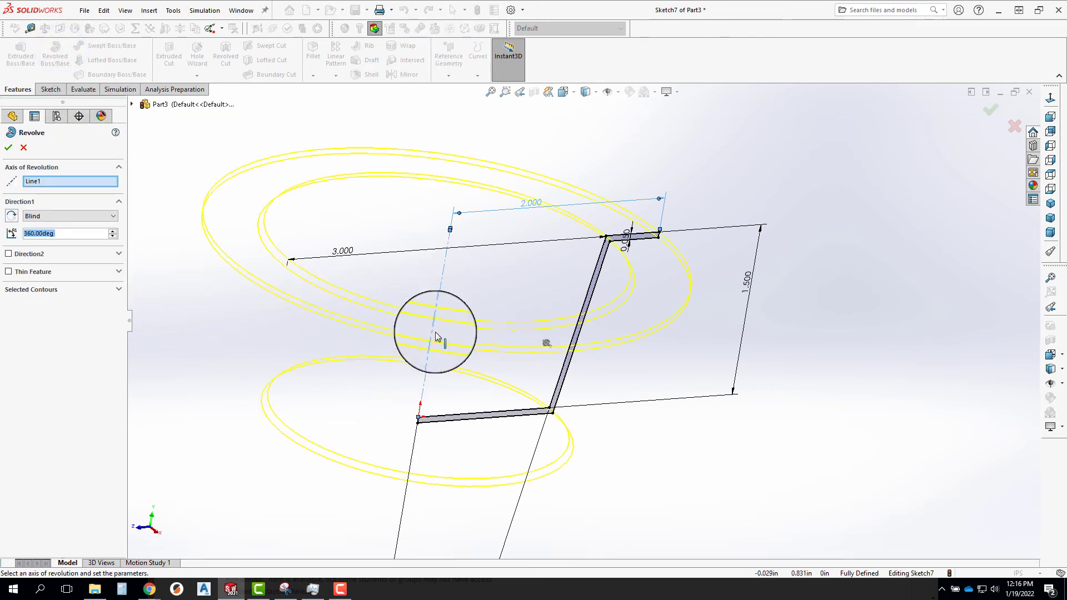
click(985, 110)
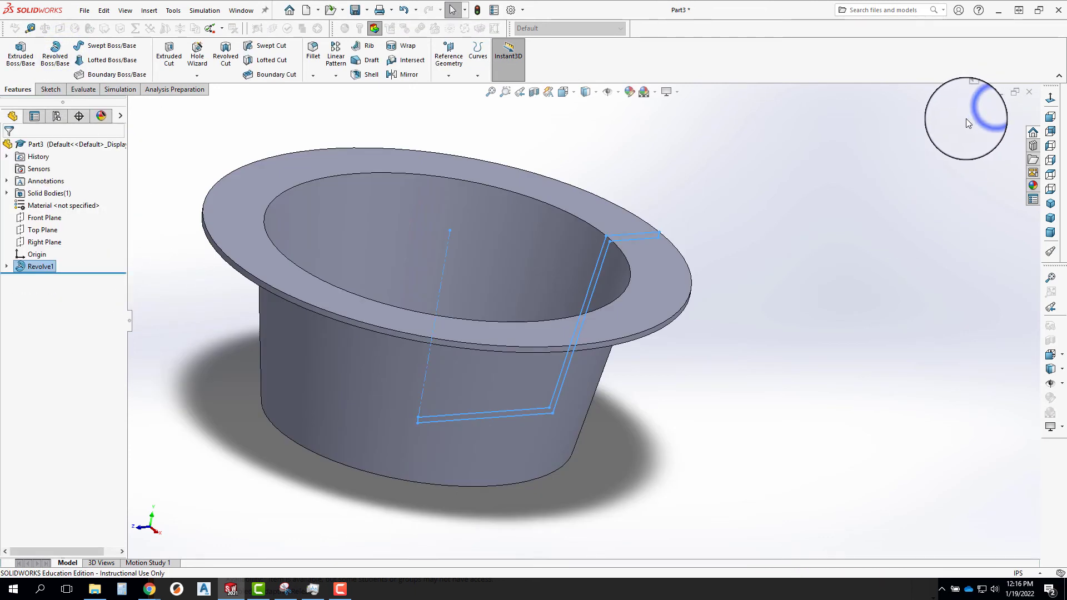
middle_drag(672, 271, 469, 356)
scroll(581, 328, up, 5)
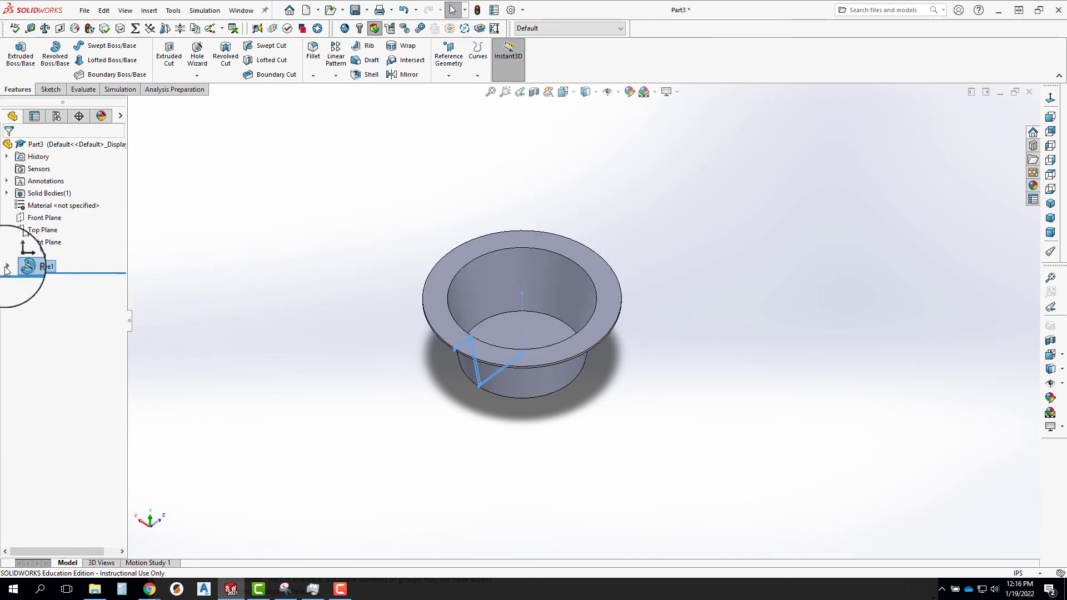
middle_drag(601, 319, 564, 318)
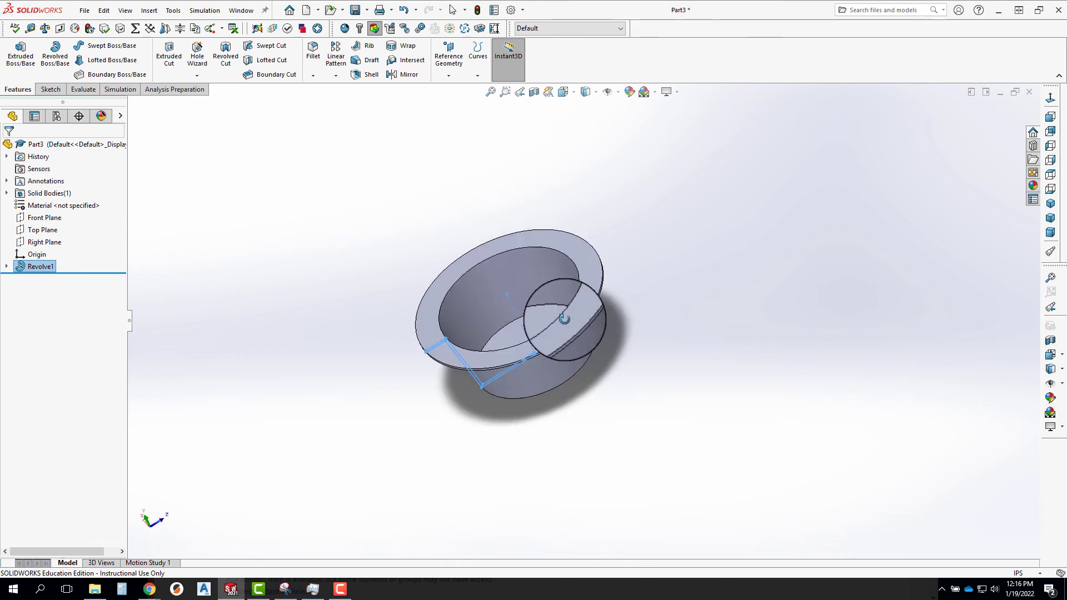
Open the revolved cup's profile sketch to review its dimensions and close it without changes.
right_click(48, 278)
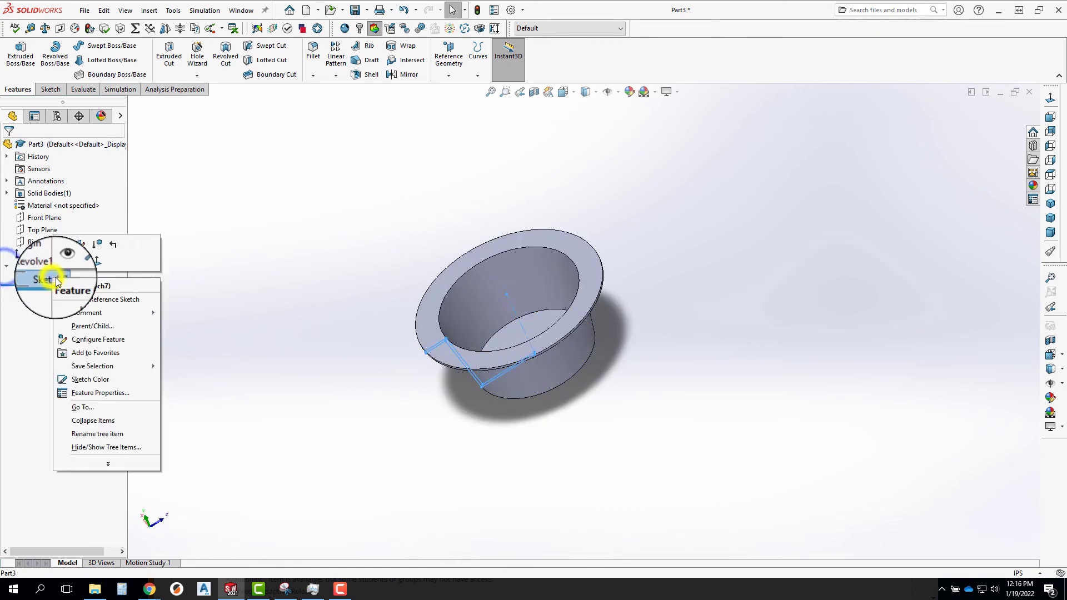
click(65, 244)
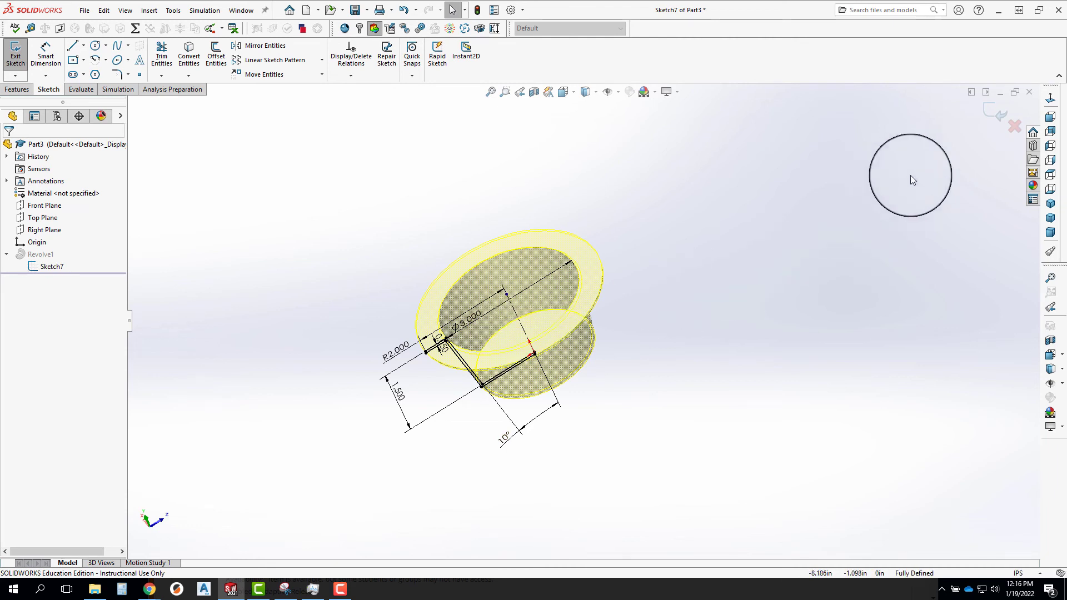
click(999, 112)
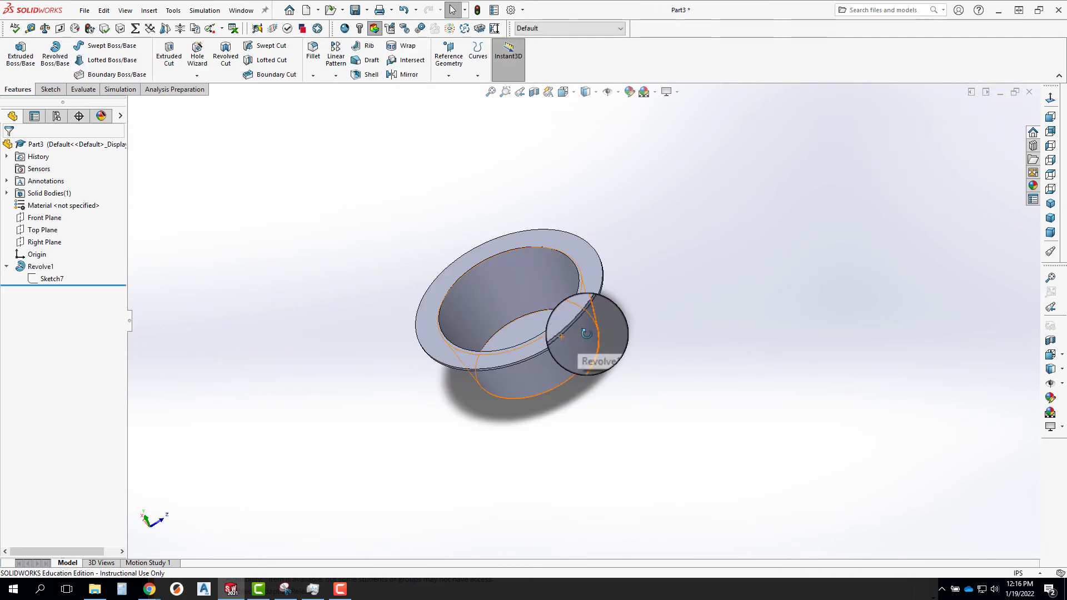
middle_drag(589, 336, 608, 407)
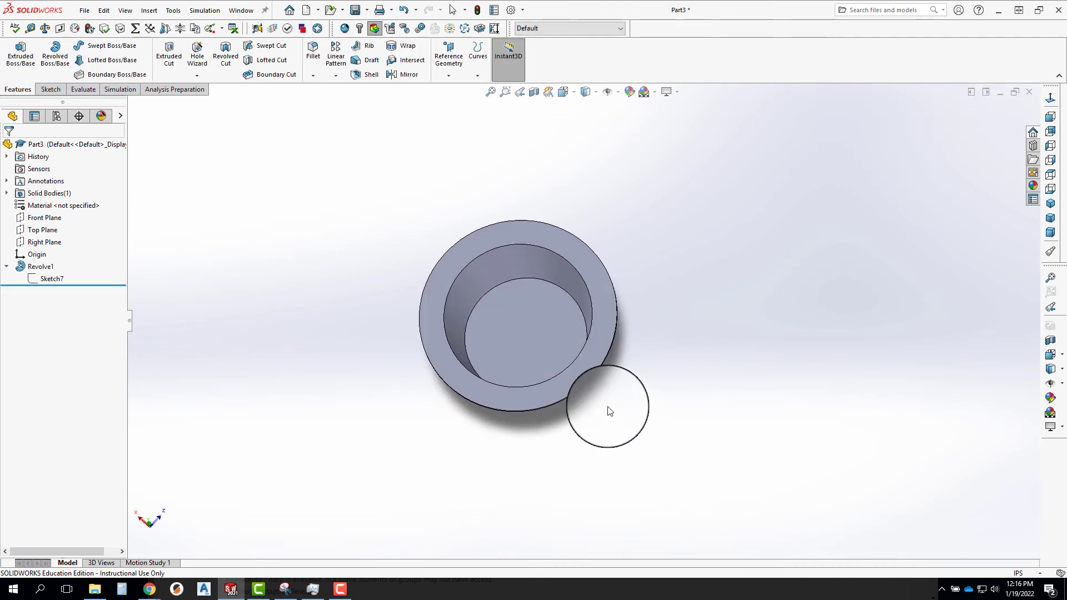
click(334, 55)
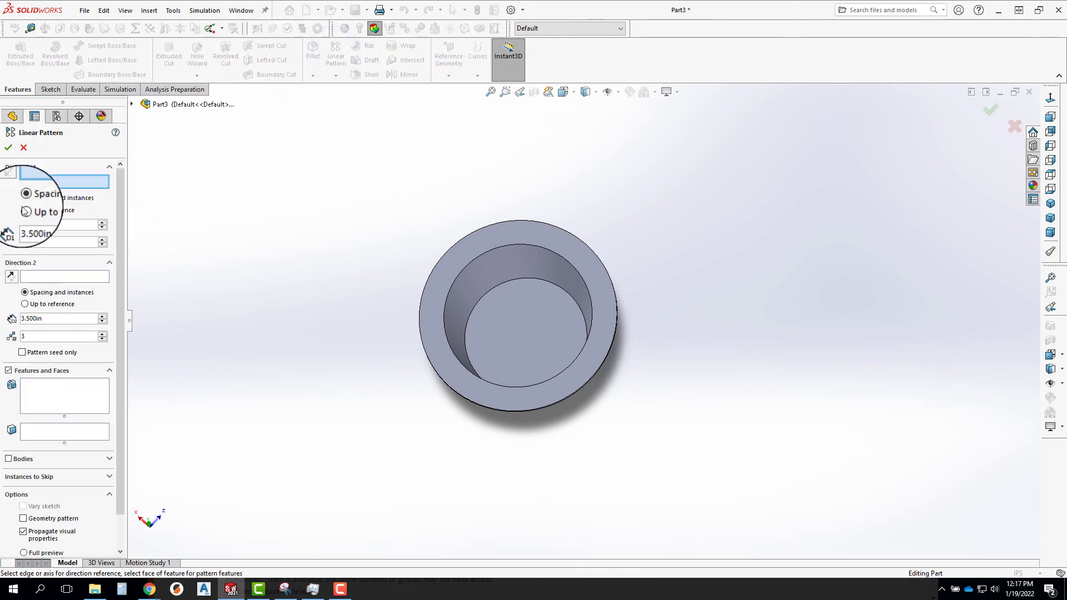
click(48, 179)
click(134, 105)
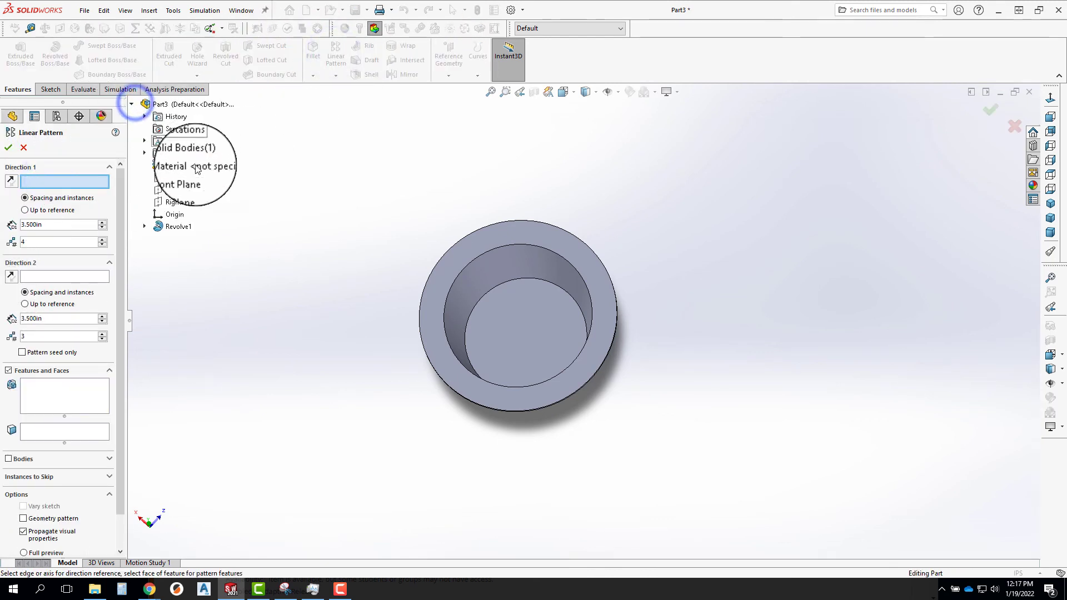
click(186, 182)
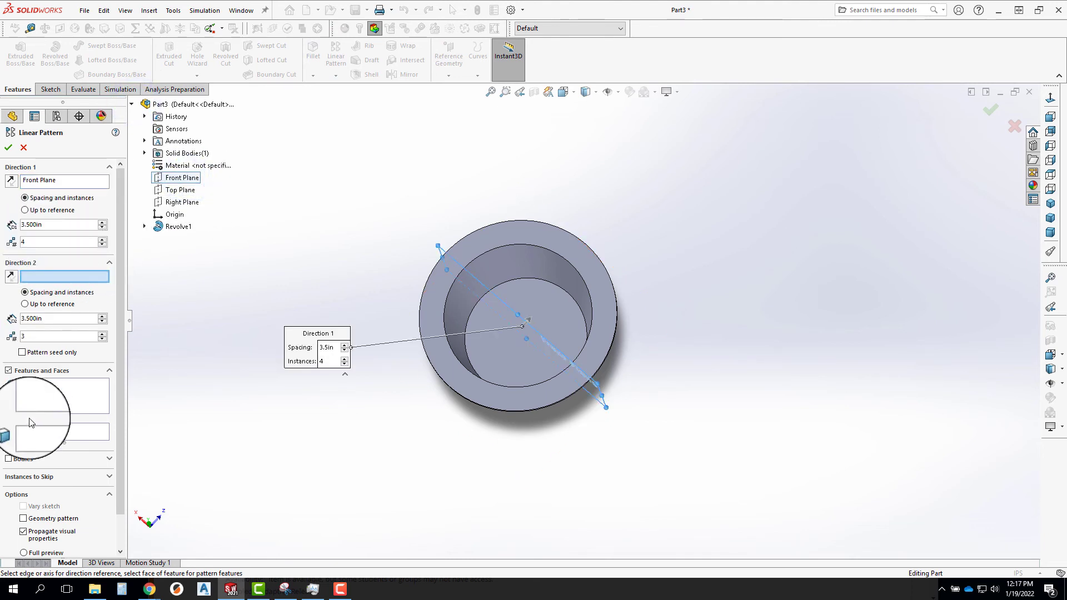
click(21, 461)
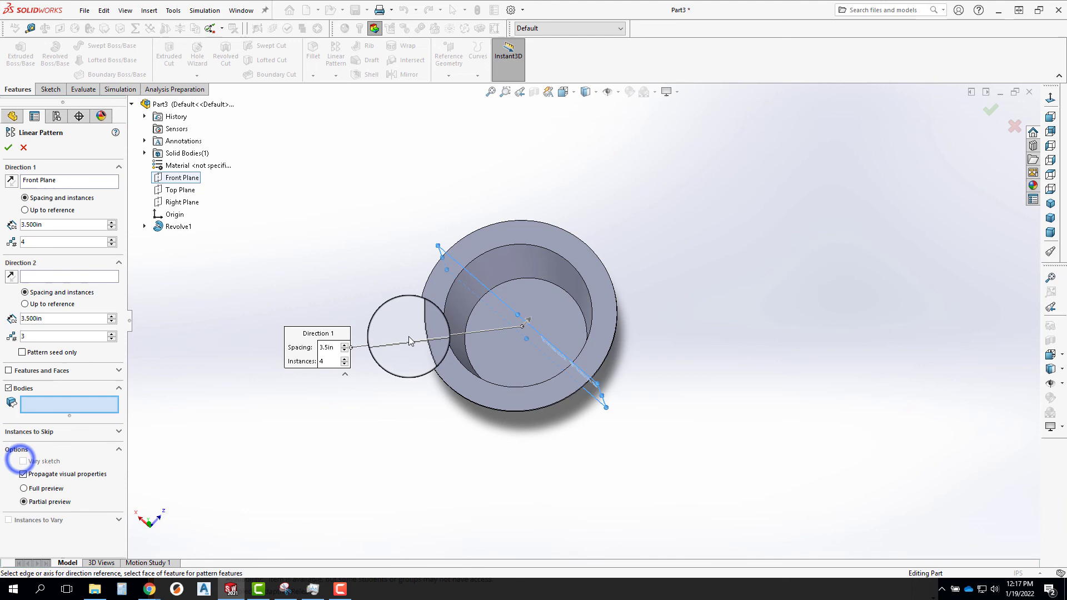
click(428, 286)
scroll(330, 336, up, 6)
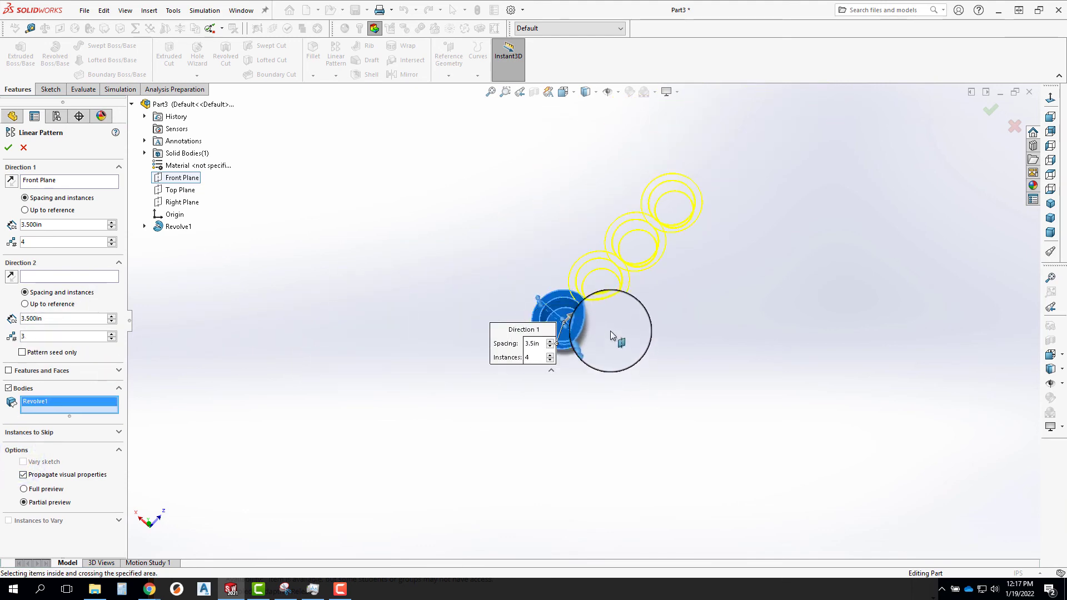
scroll(599, 309, down, 3)
scroll(567, 301, down, 6)
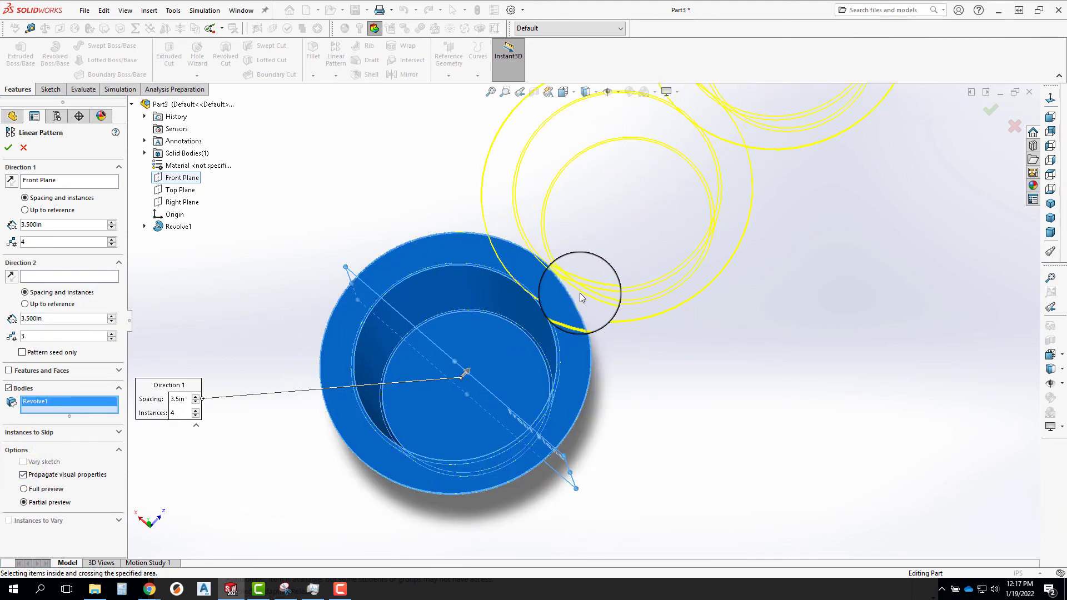
middle_drag(388, 276, 298, 289)
scroll(374, 269, down, 6)
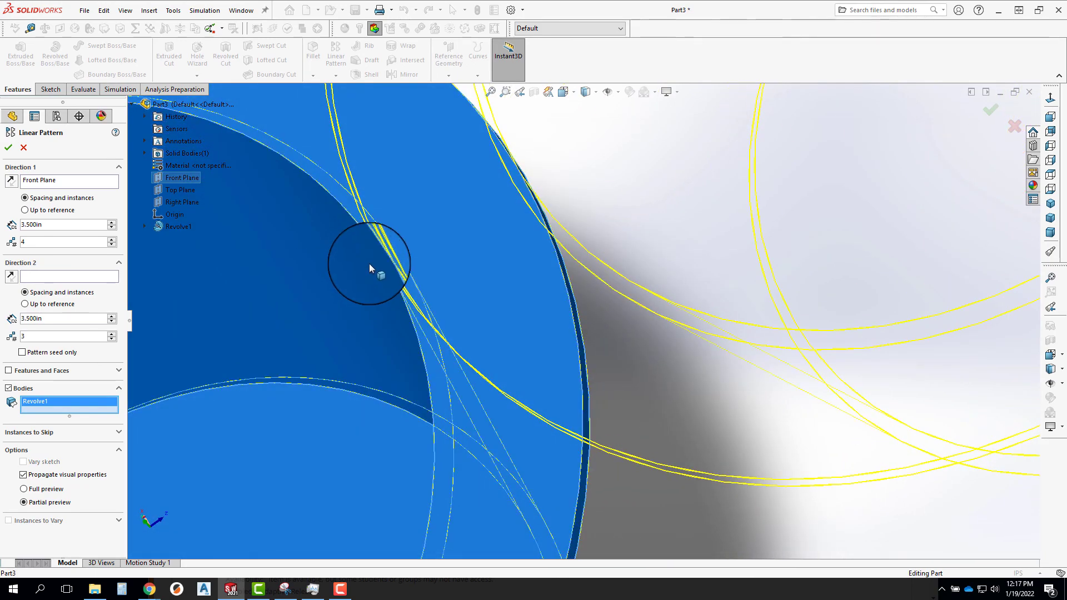
scroll(543, 310, up, 5)
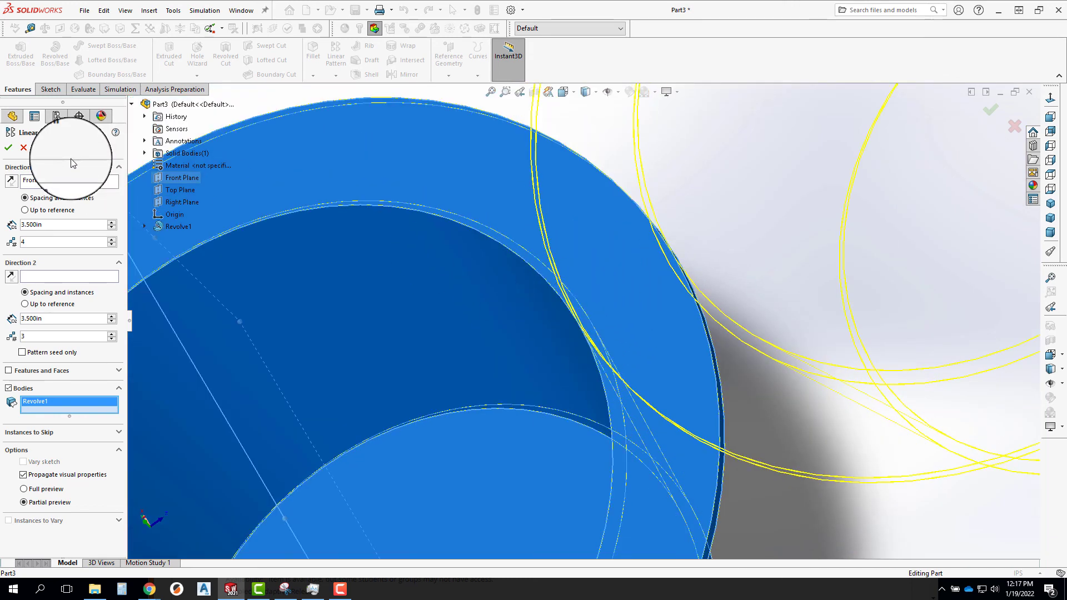
click(21, 144)
Edit the cup's profile sketch, set the rim's outer radius to 1.75 in and rebuild the revolve.
scroll(375, 296, up, 5)
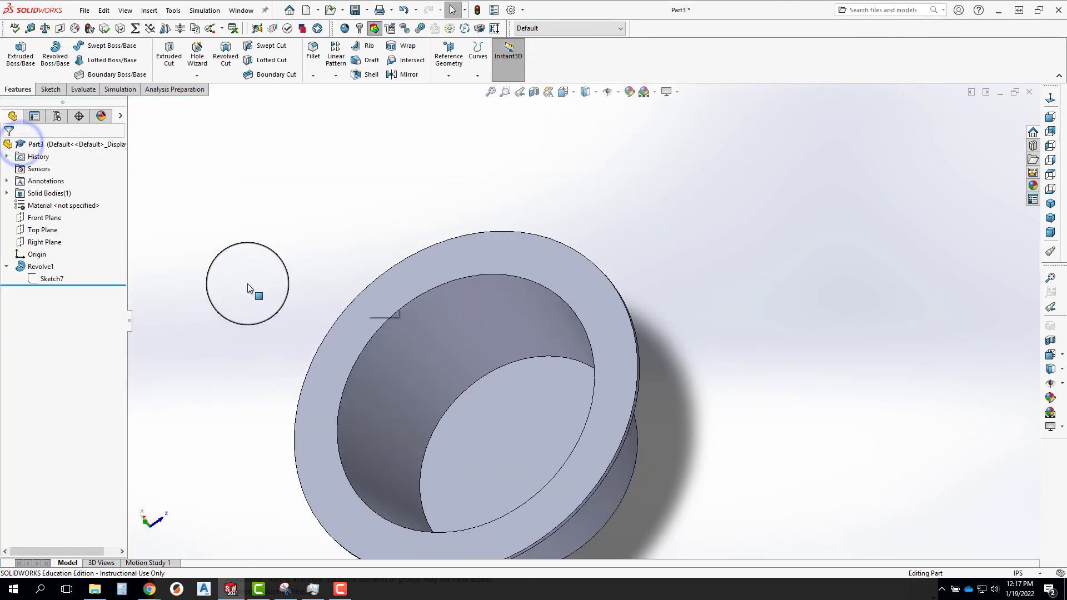
right_click(45, 277)
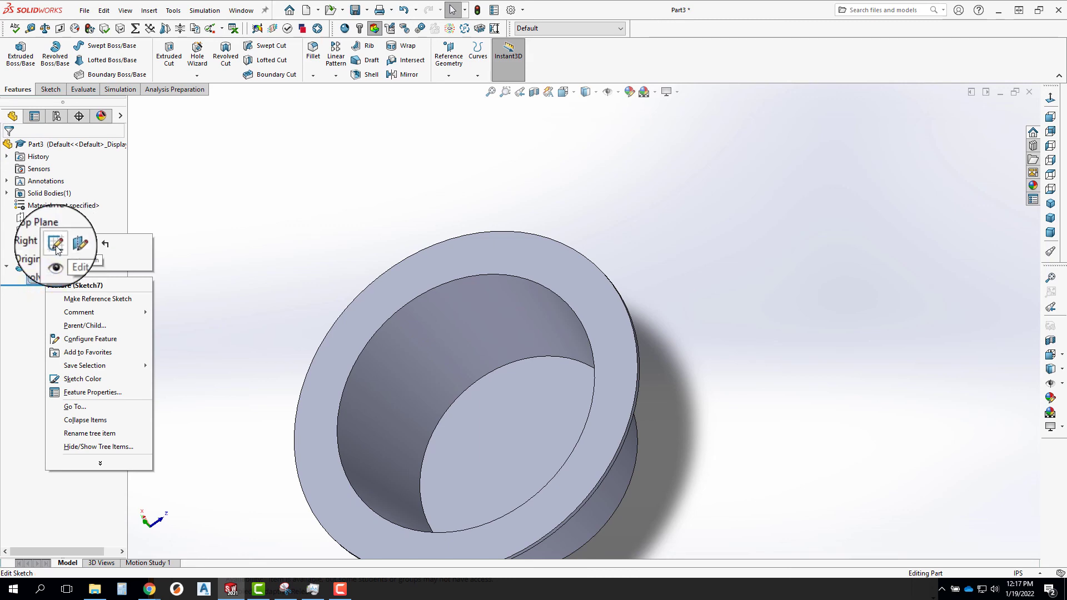
click(51, 237)
scroll(425, 487, down, 2)
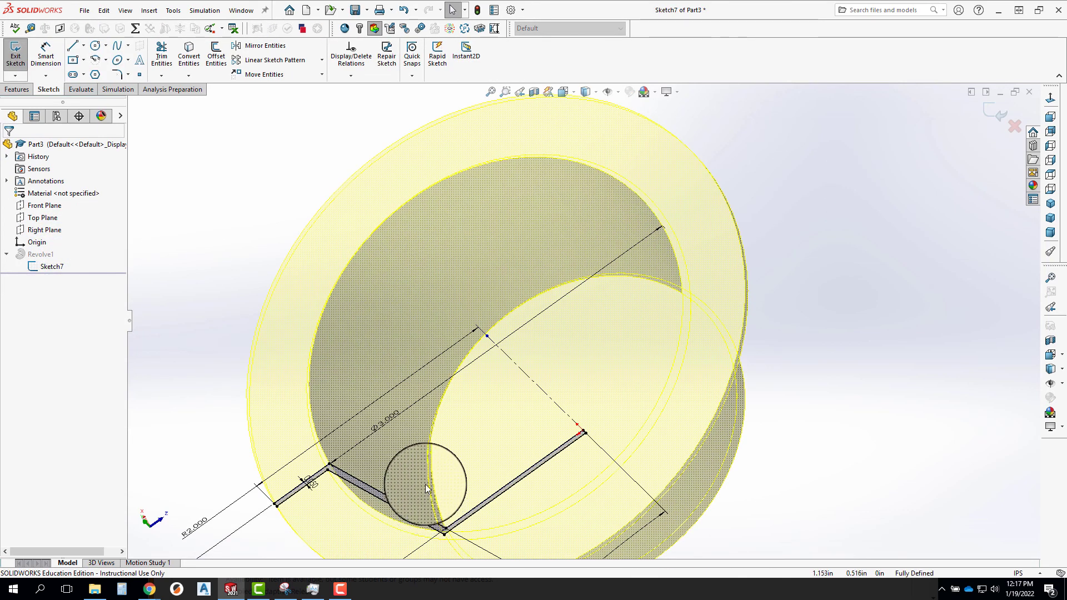
scroll(425, 483, up, 3)
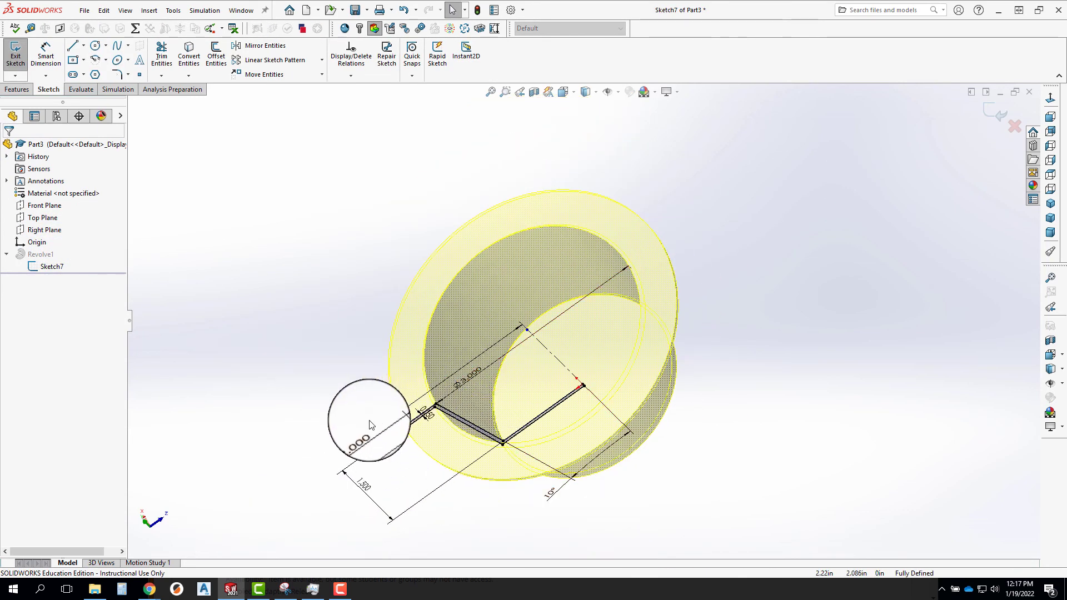
double_click(359, 442)
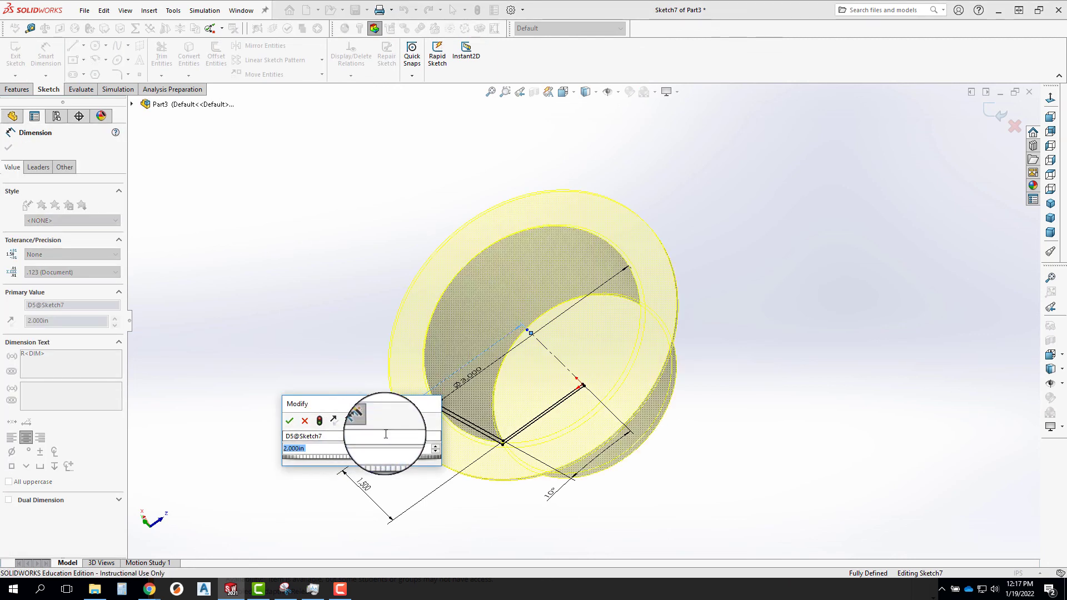
text(1.75)
key(Return)
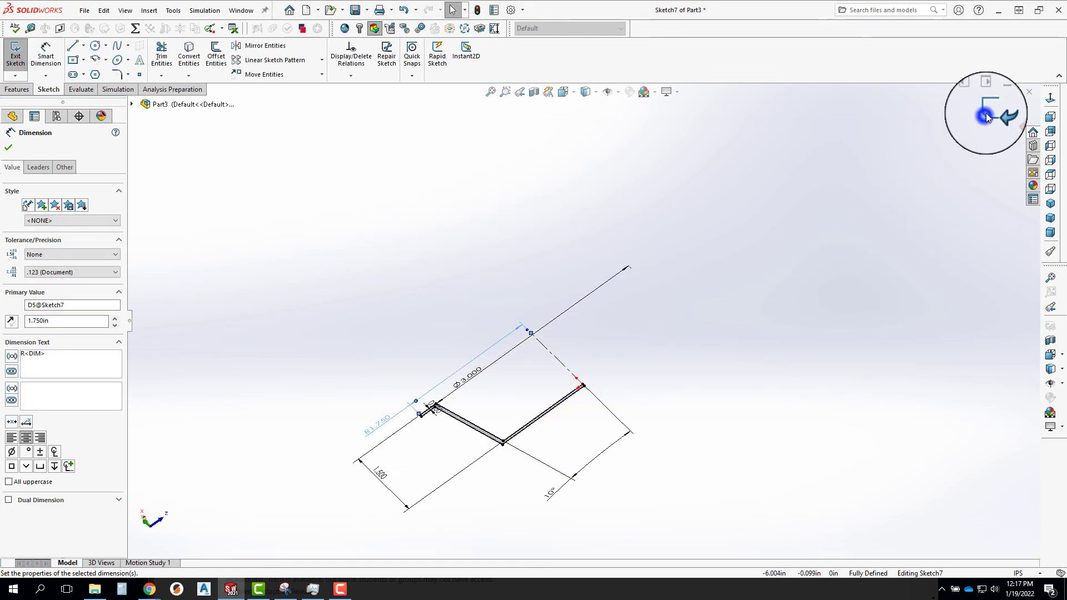
click(985, 116)
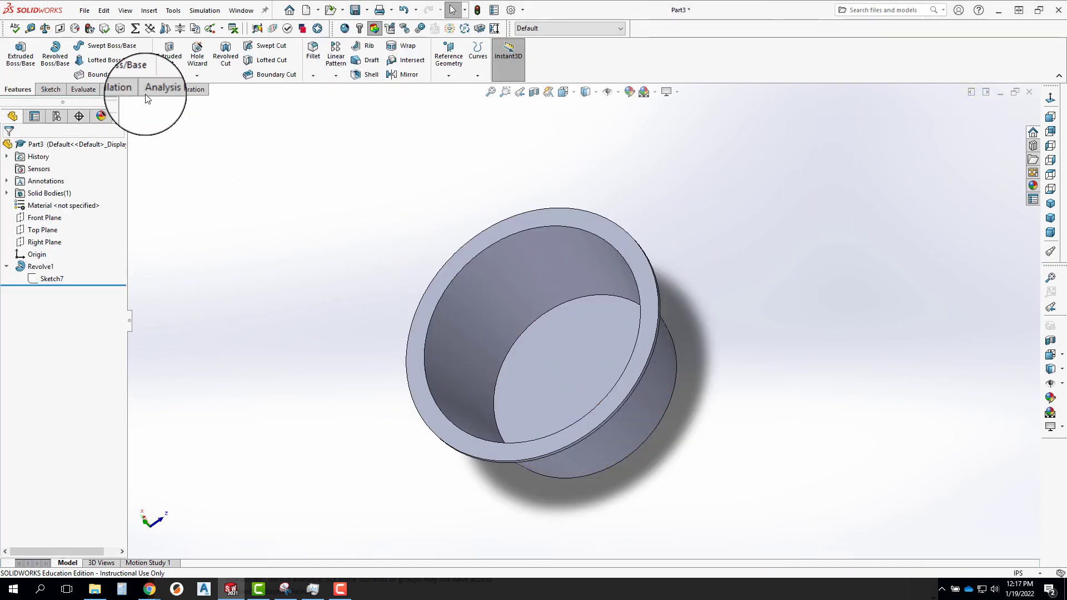
Set up a linear pattern of the cup body with the Front Plane as first direction, 4 instances spaced 3.5 in.
click(335, 56)
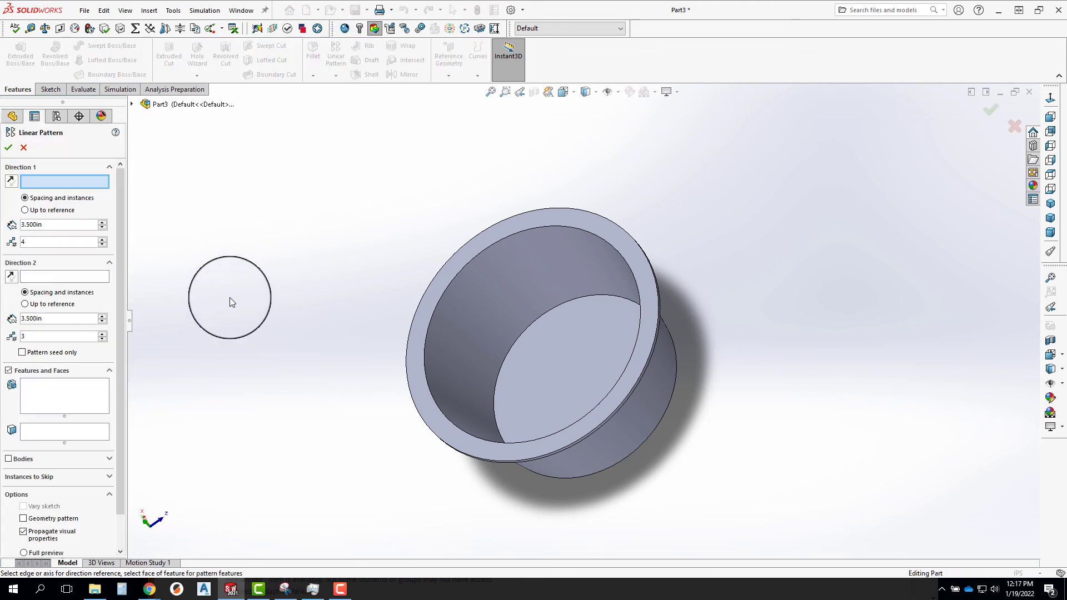
click(9, 460)
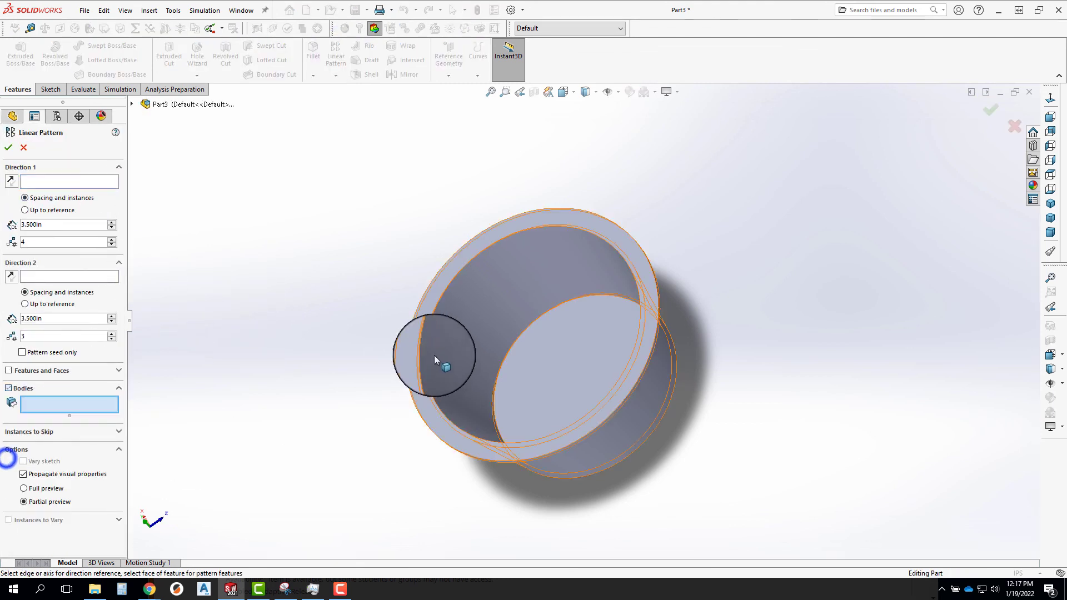
click(454, 351)
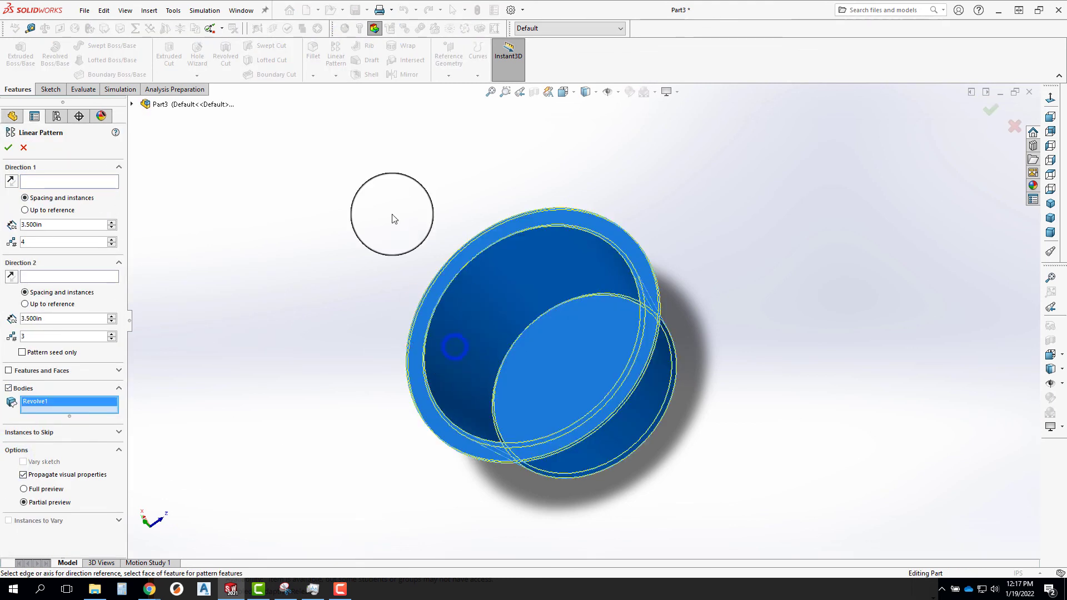
click(51, 182)
click(146, 104)
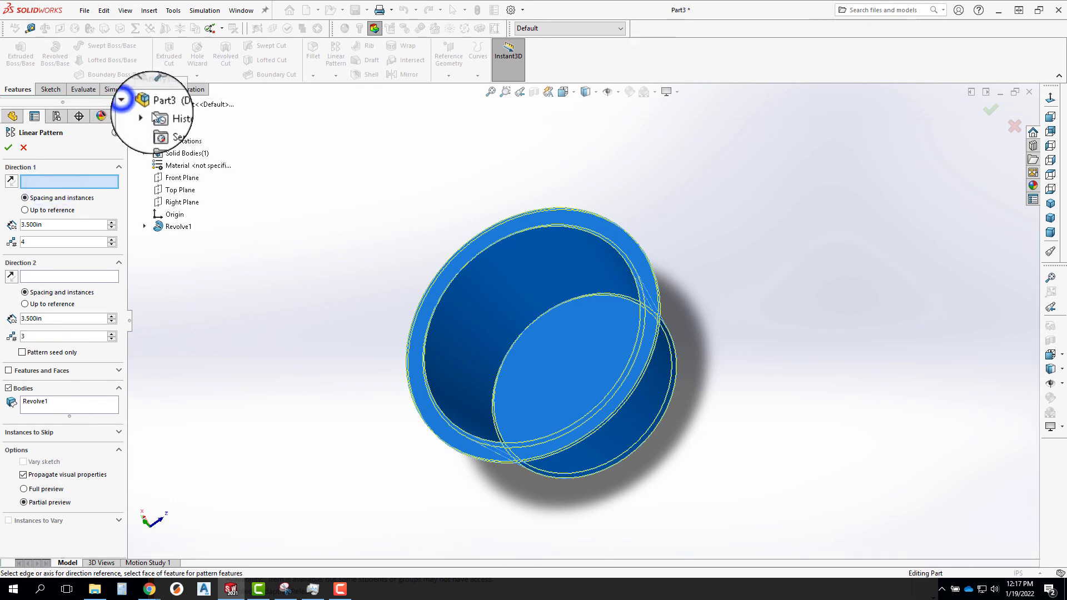
click(180, 179)
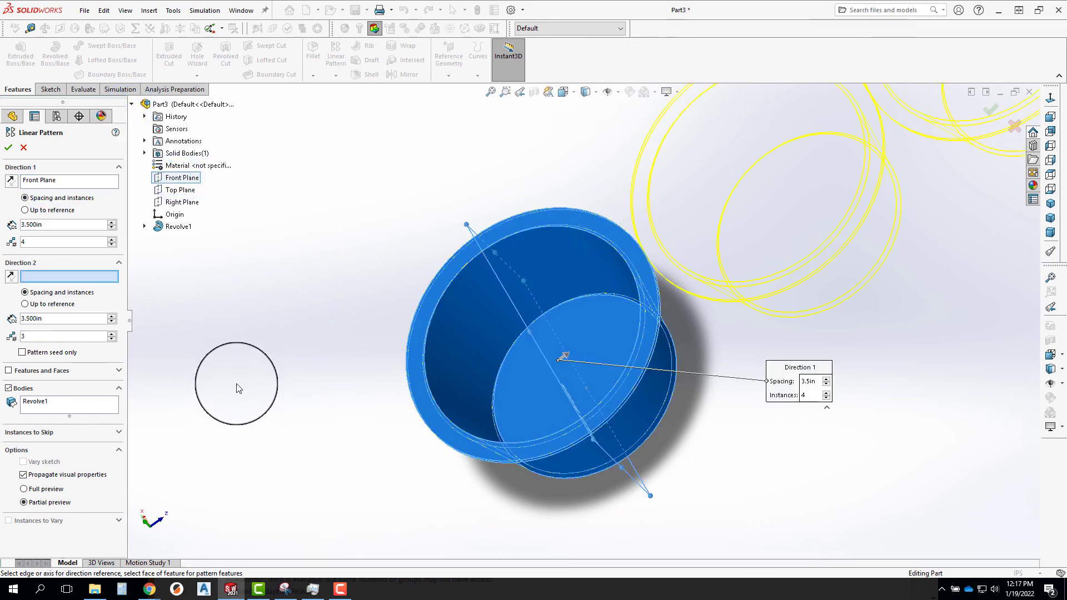
Add the Right Plane as the pattern's second direction, with 3 instances spaced 3.5 in.
click(44, 276)
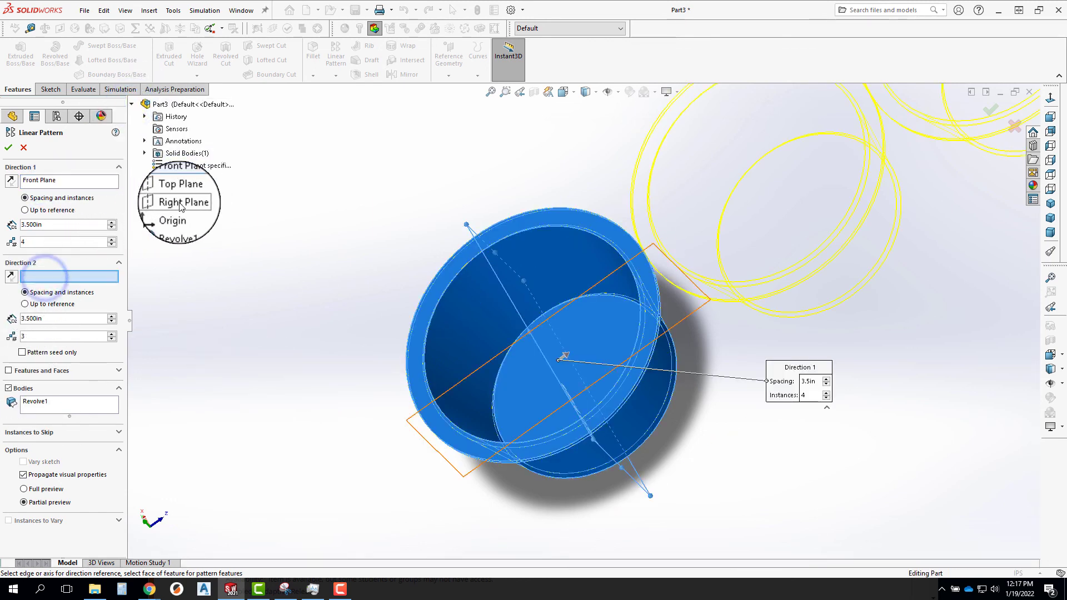
click(180, 204)
scroll(249, 339, up, 5)
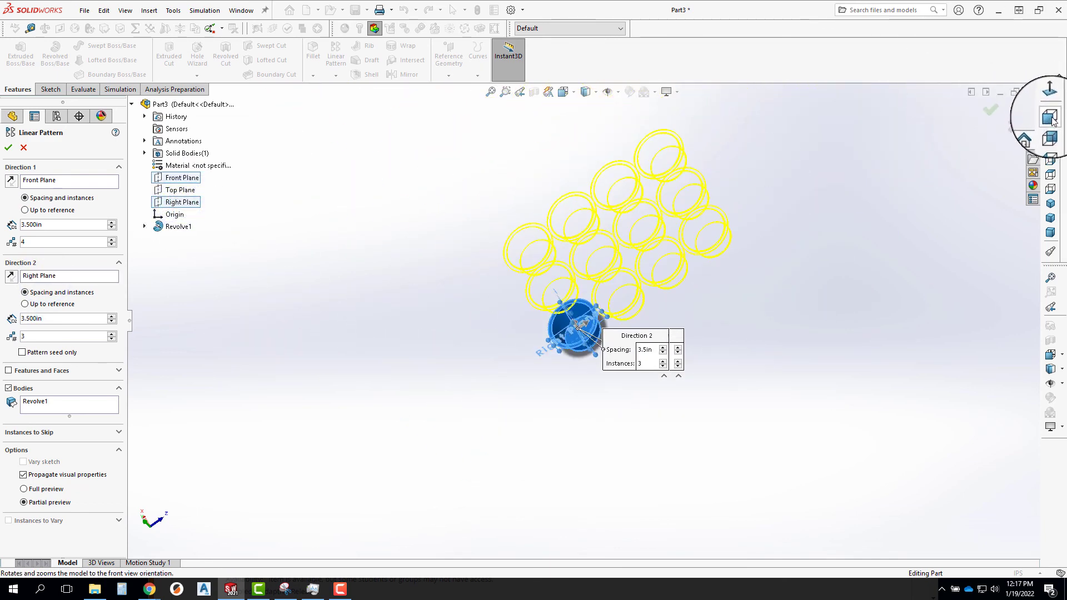
Check the pattern from the top view, reverse its first direction and accept the 4 by 3 pattern of cups.
click(1051, 174)
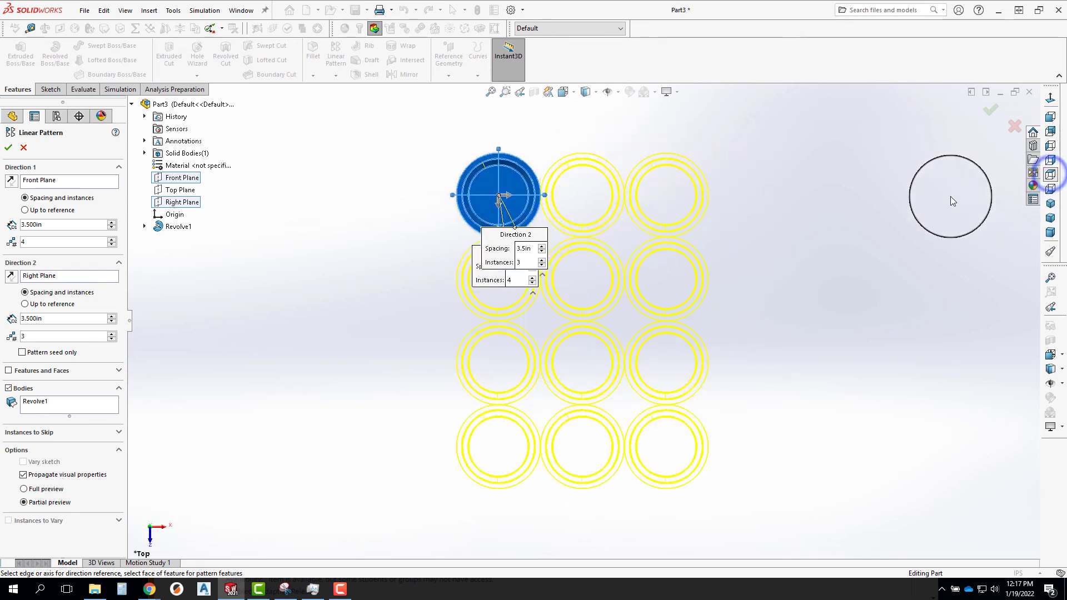
click(9, 276)
click(10, 276)
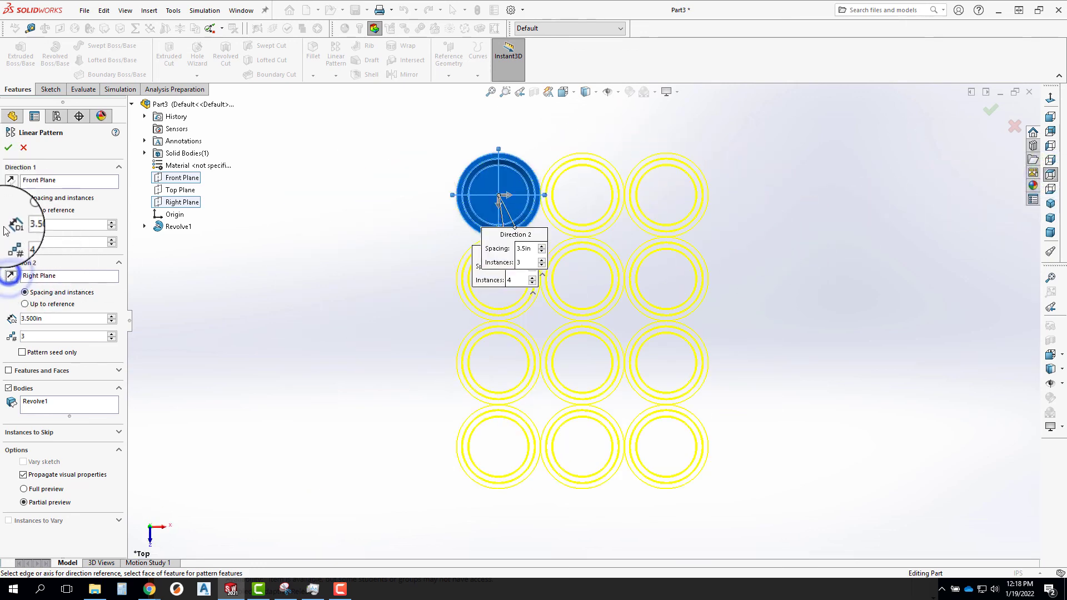
click(10, 181)
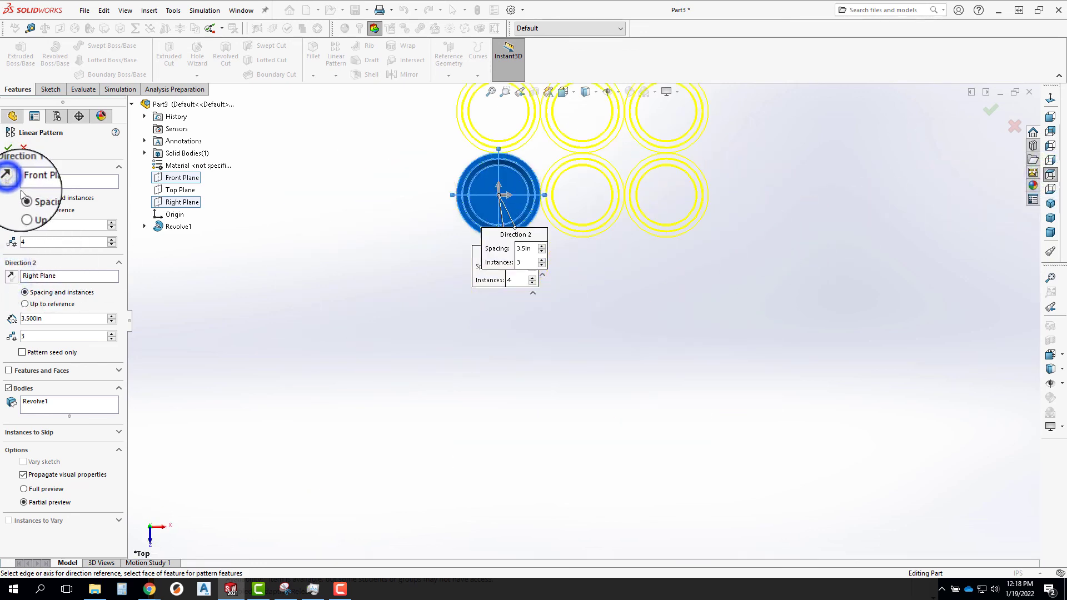
click(7, 147)
middle_drag(601, 247, 650, 234)
scroll(647, 235, up, 5)
scroll(651, 234, down, 5)
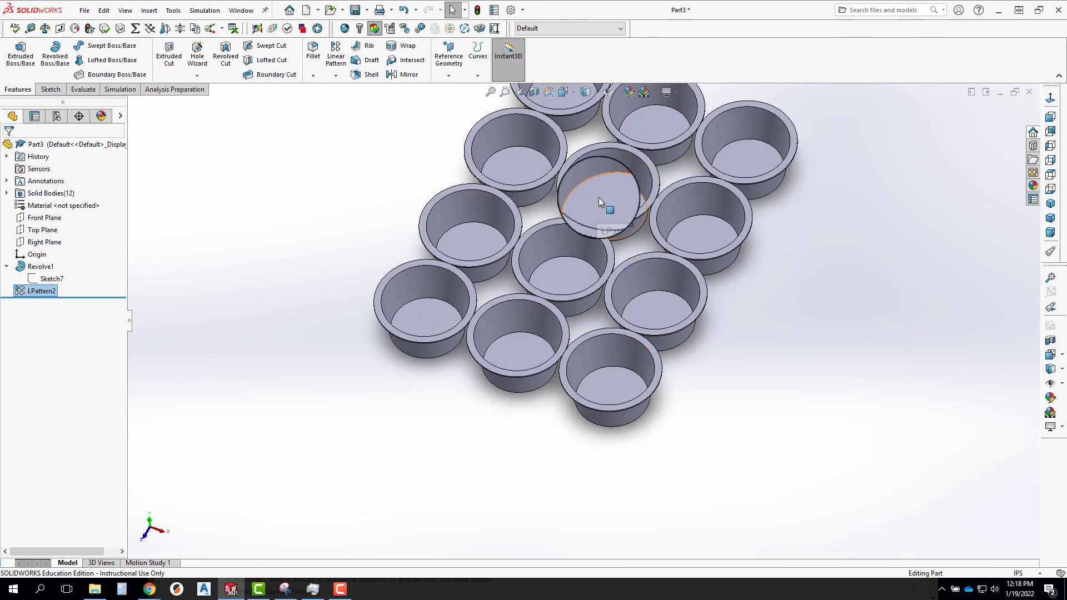
scroll(708, 310, up, 4)
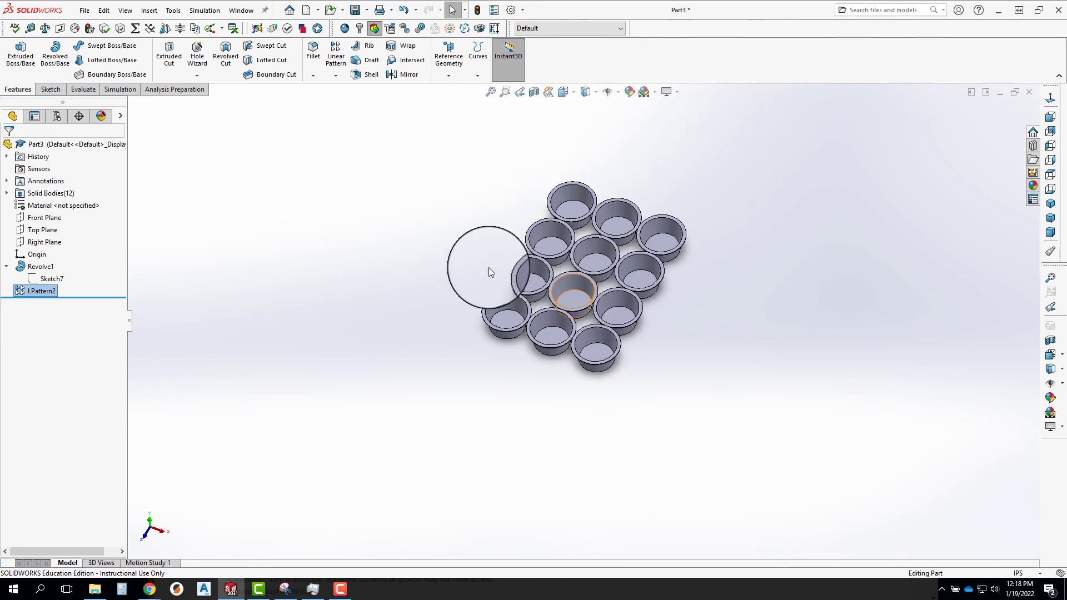
middle_drag(490, 272, 551, 317)
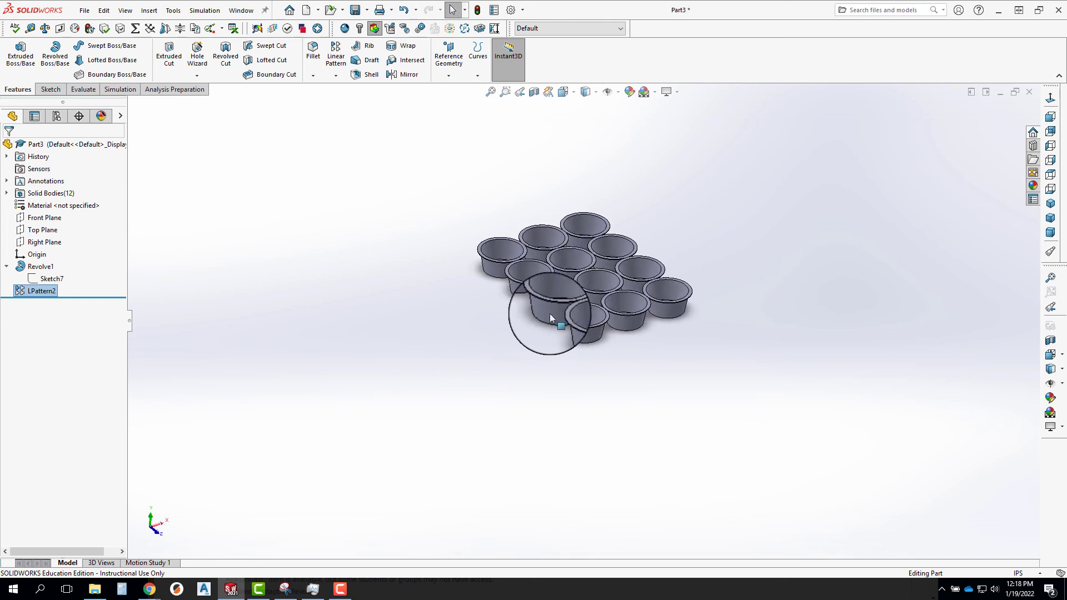